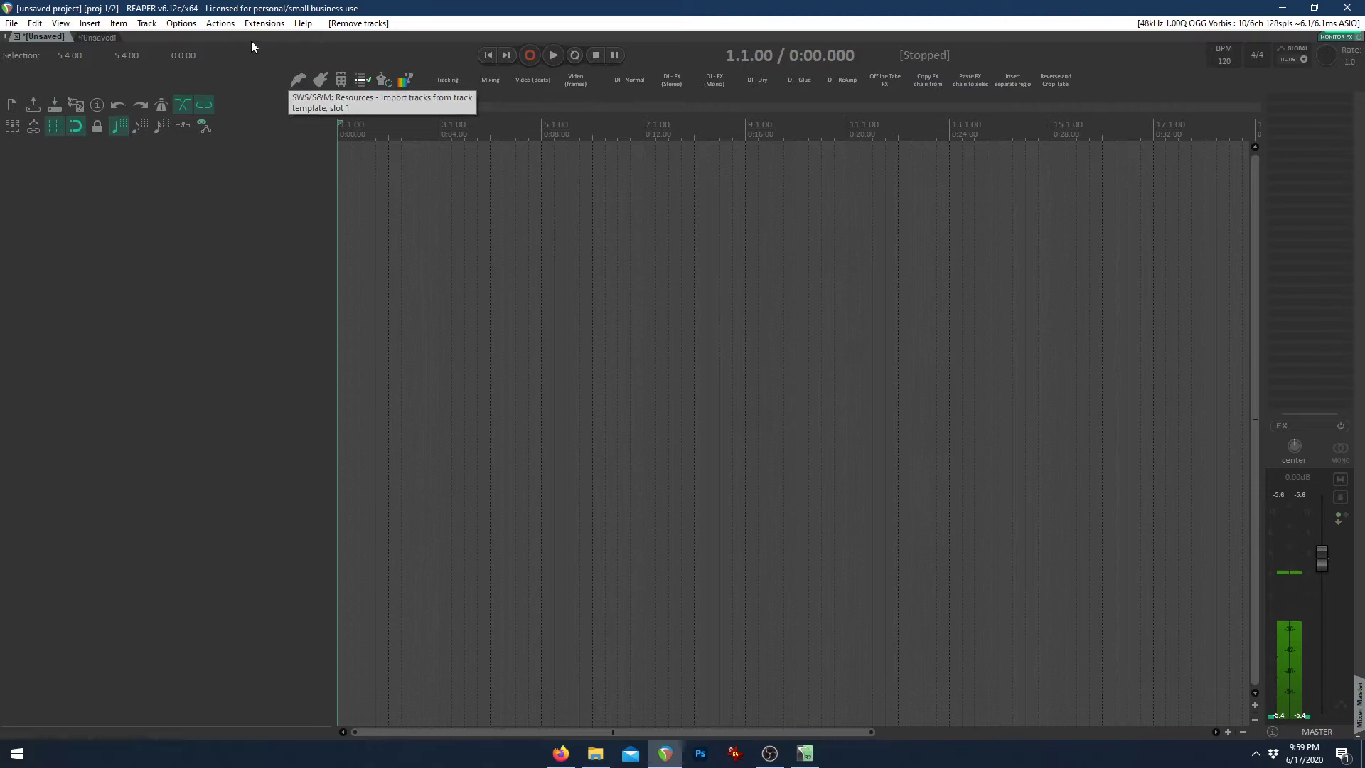
# Import the Input track from track template slot 1, then inspect and close its guitar FX chain
pyautogui.click(294, 81)
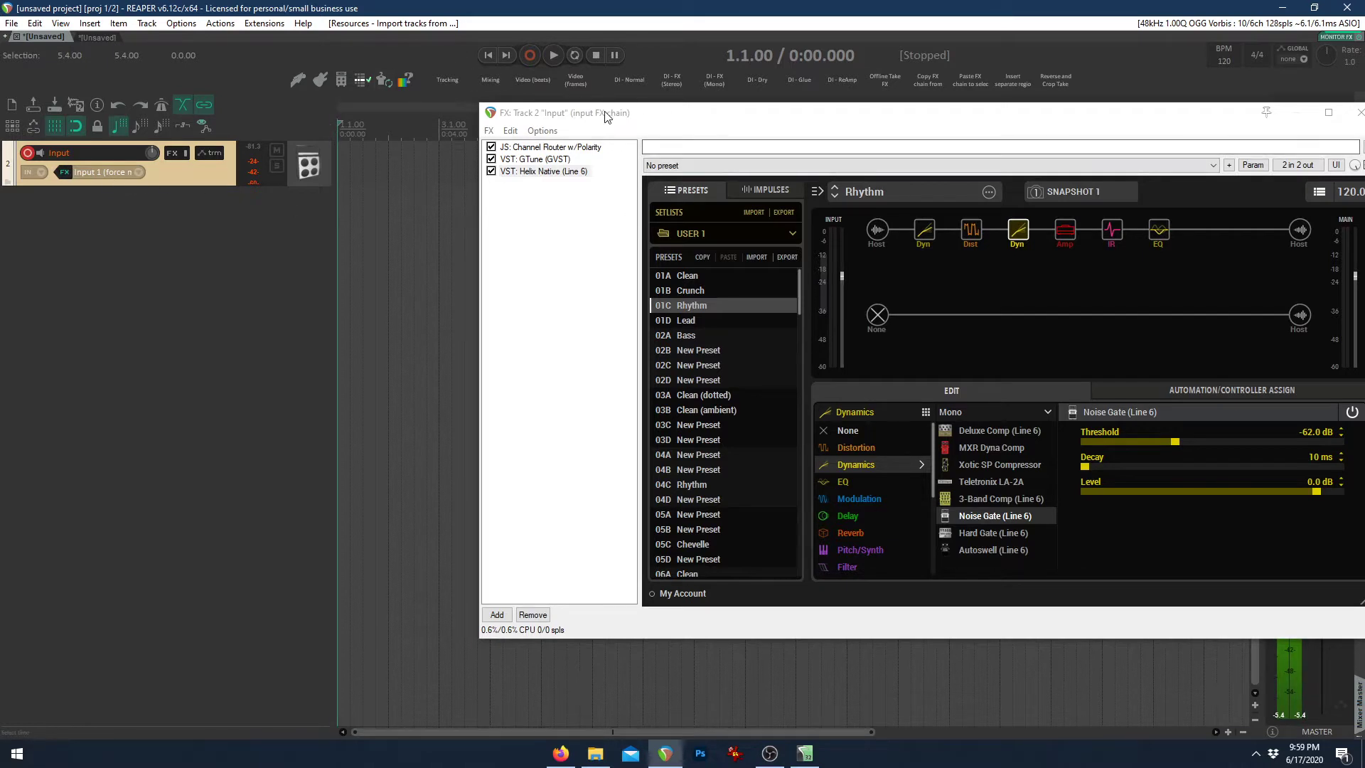
pyautogui.moveTo(1273, 125); pyautogui.dragTo(1101, 154)
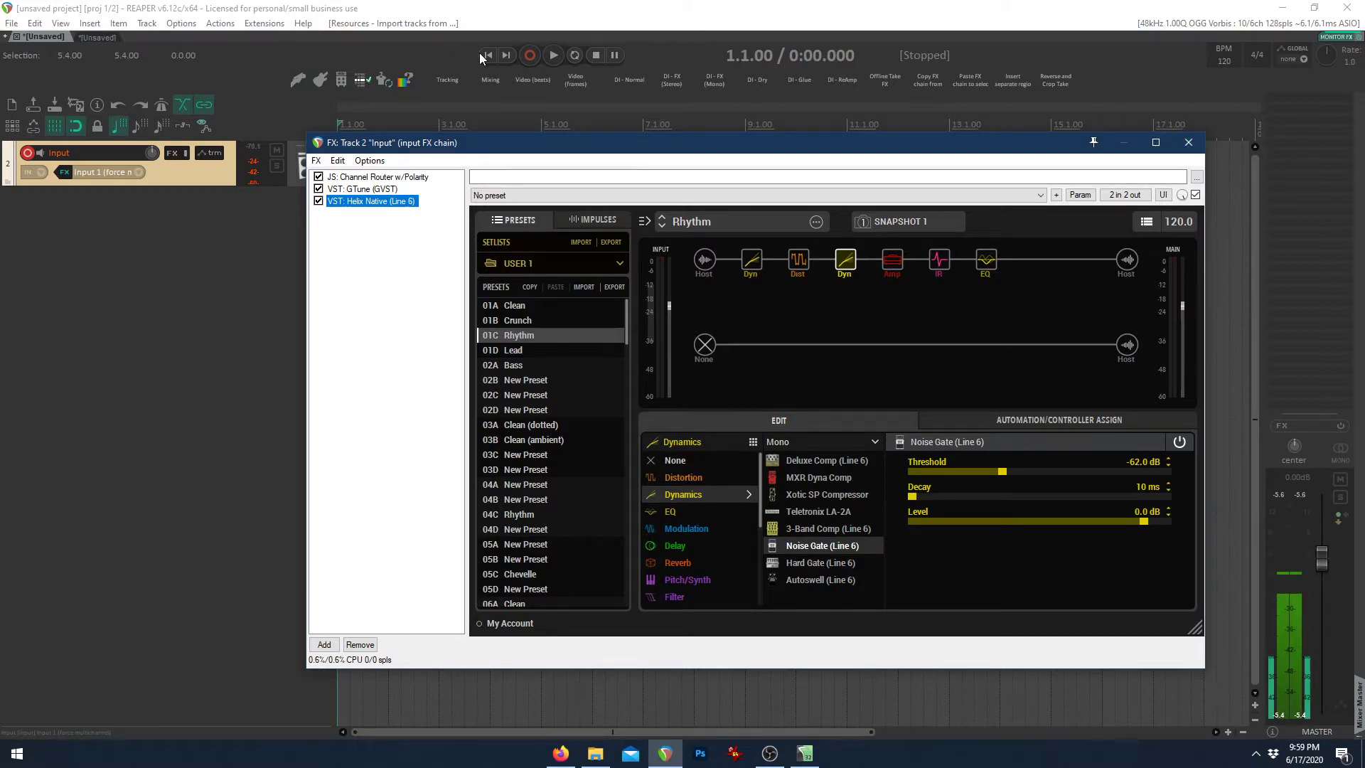
pyautogui.press('Escape')
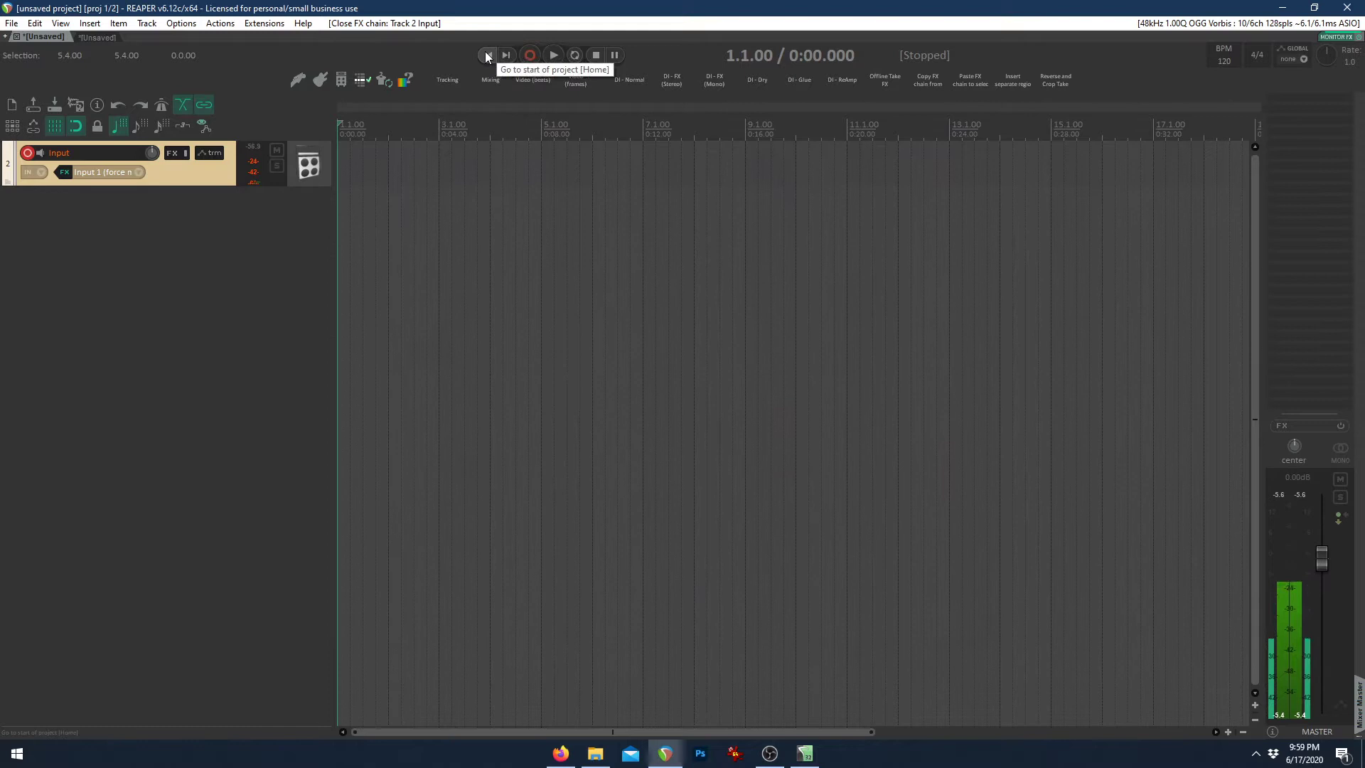
# Record a roughly six-second take on the Input track and enlarge the track to show every channel
pyautogui.click(528, 56)
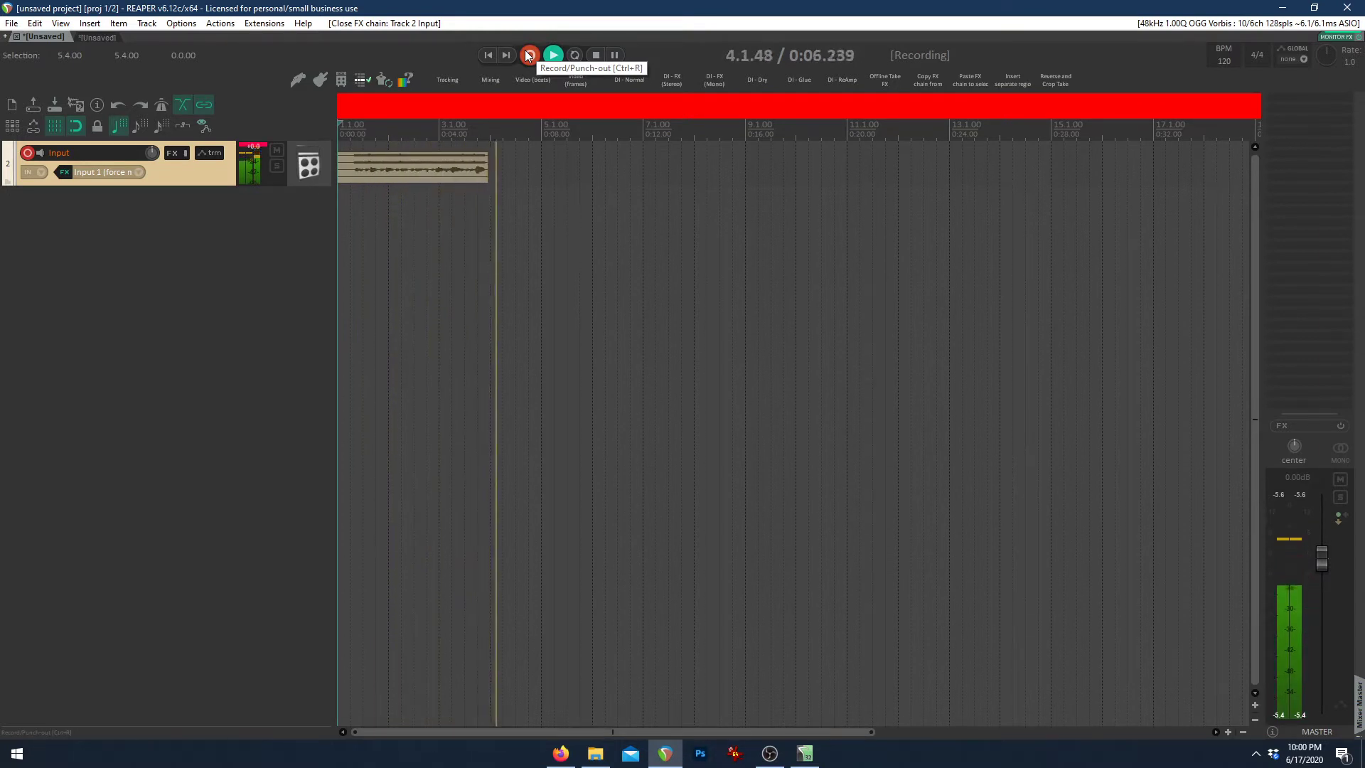
pyautogui.press('space')
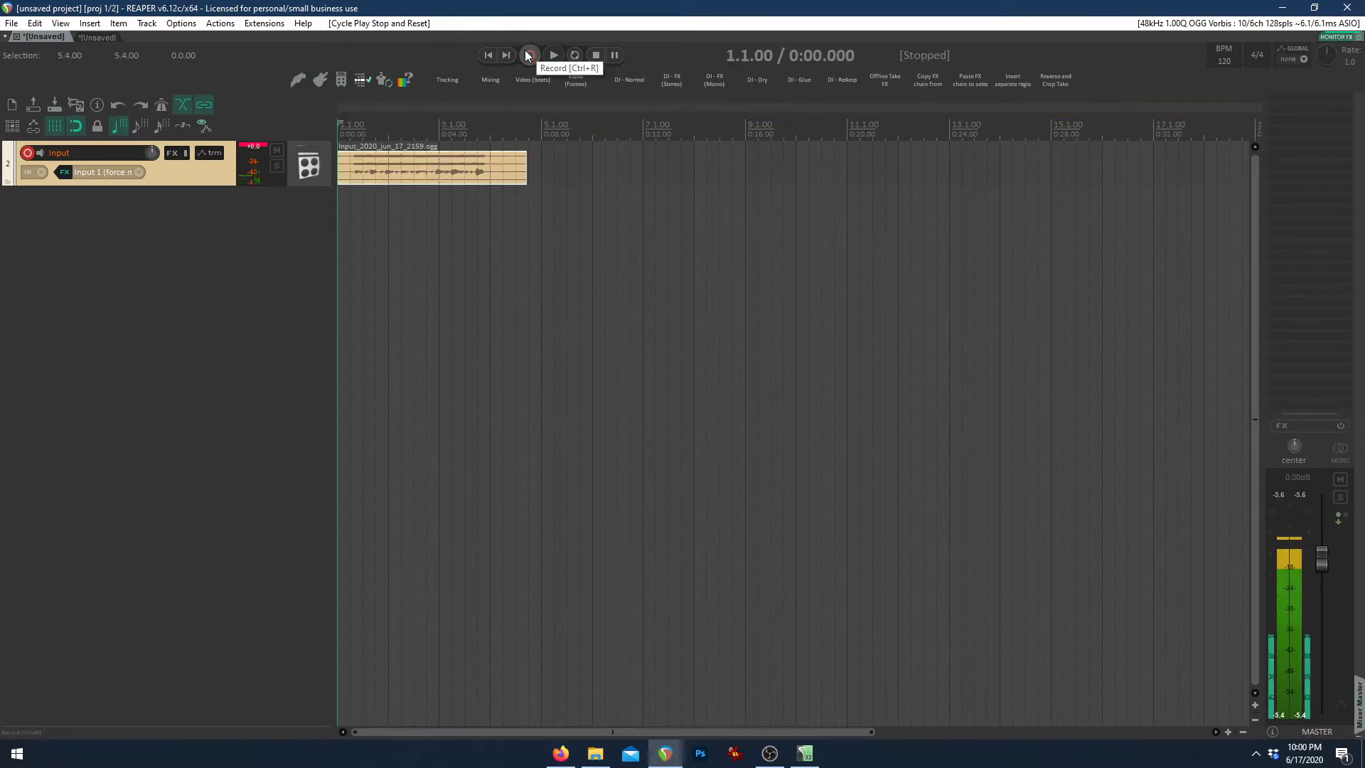
pyautogui.moveTo(197, 183); pyautogui.dragTo(168, 339)
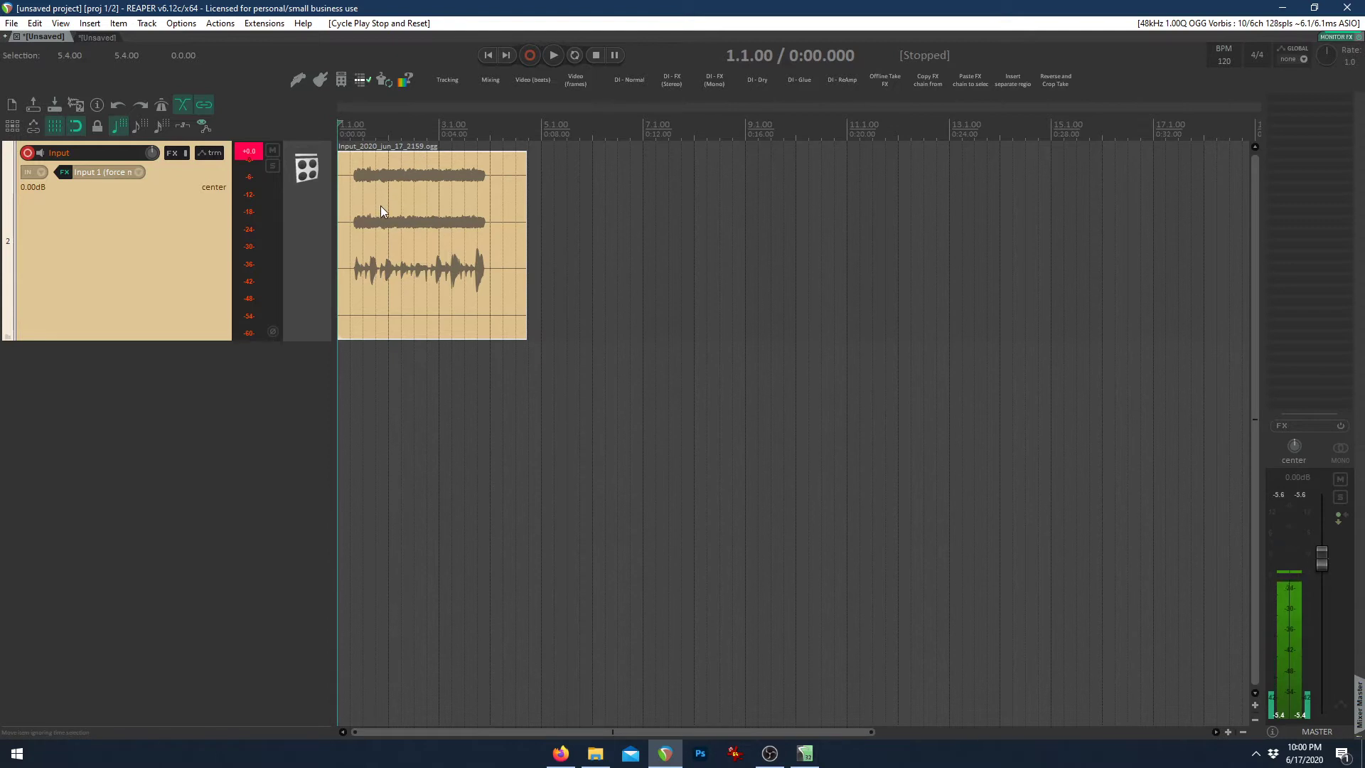
# Move the take onto a new track below and set it to DI - FX (Mono)
pyautogui.moveTo(381, 206); pyautogui.dragTo(591, 435)
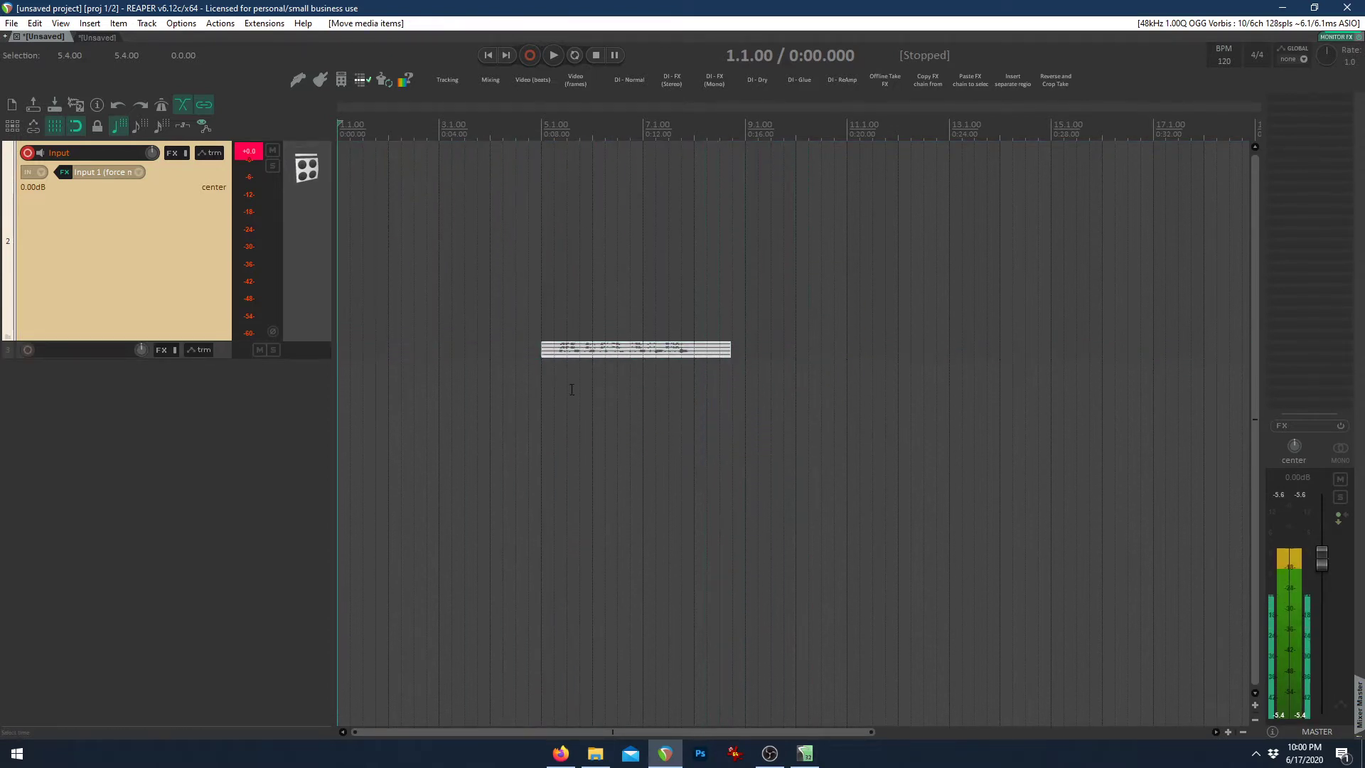
pyautogui.click(221, 353)
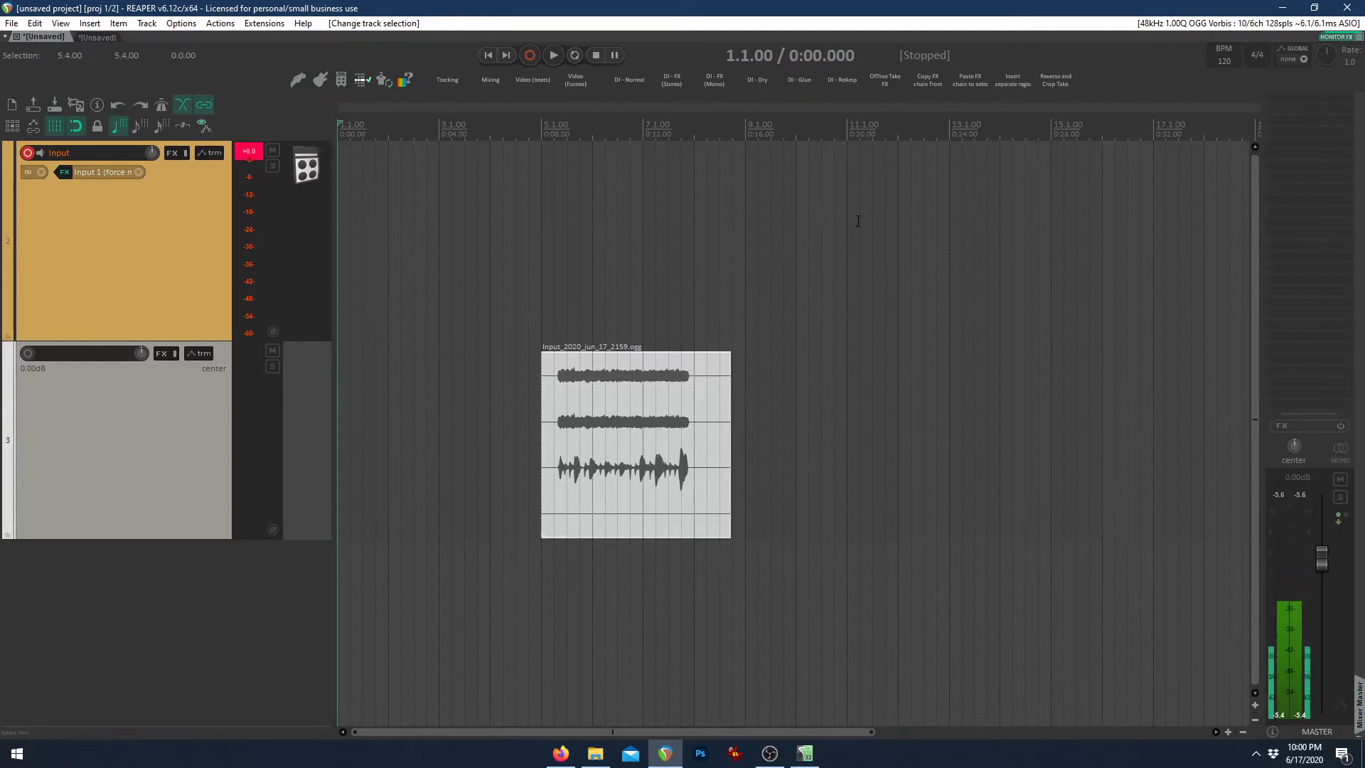
pyautogui.click(716, 82)
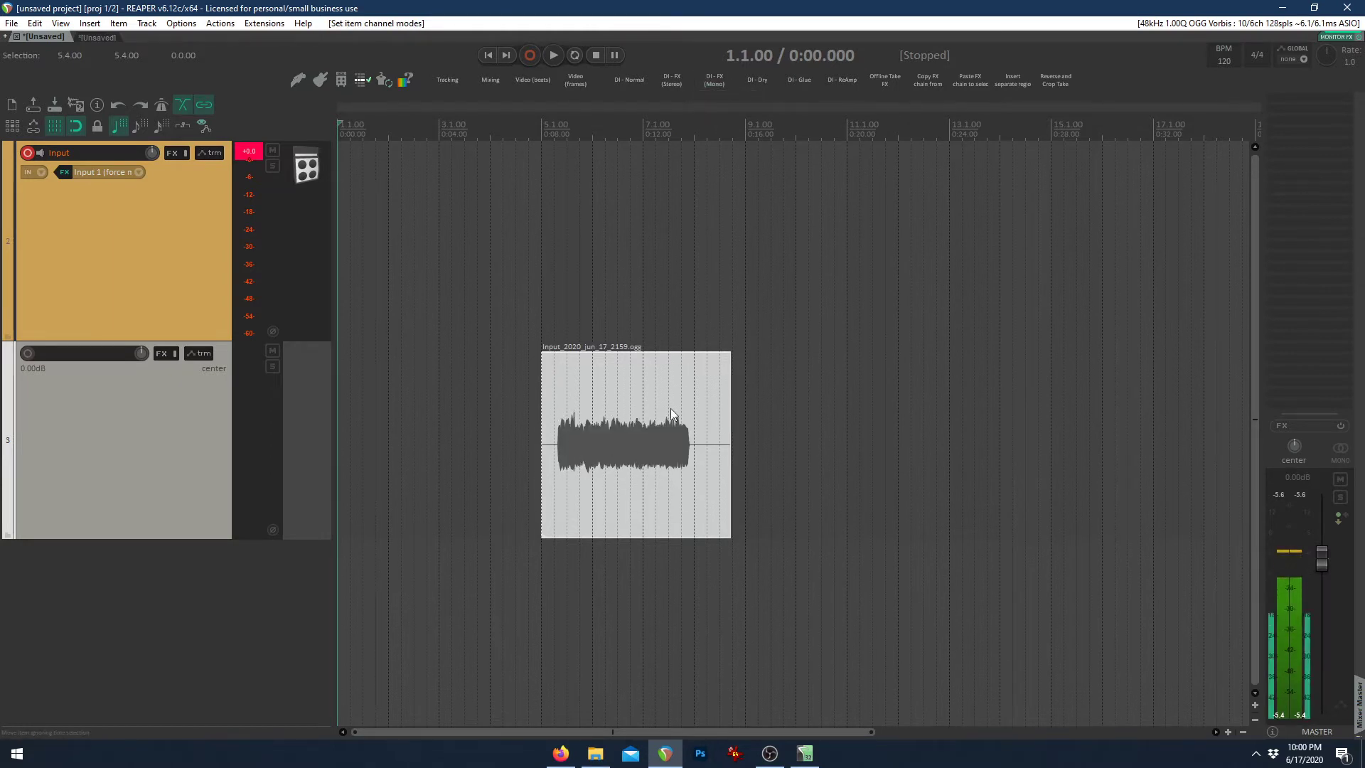
# Play the take from its start to hear the mono FX channel, then stop
pyautogui.click(545, 569)
pyautogui.press('space')
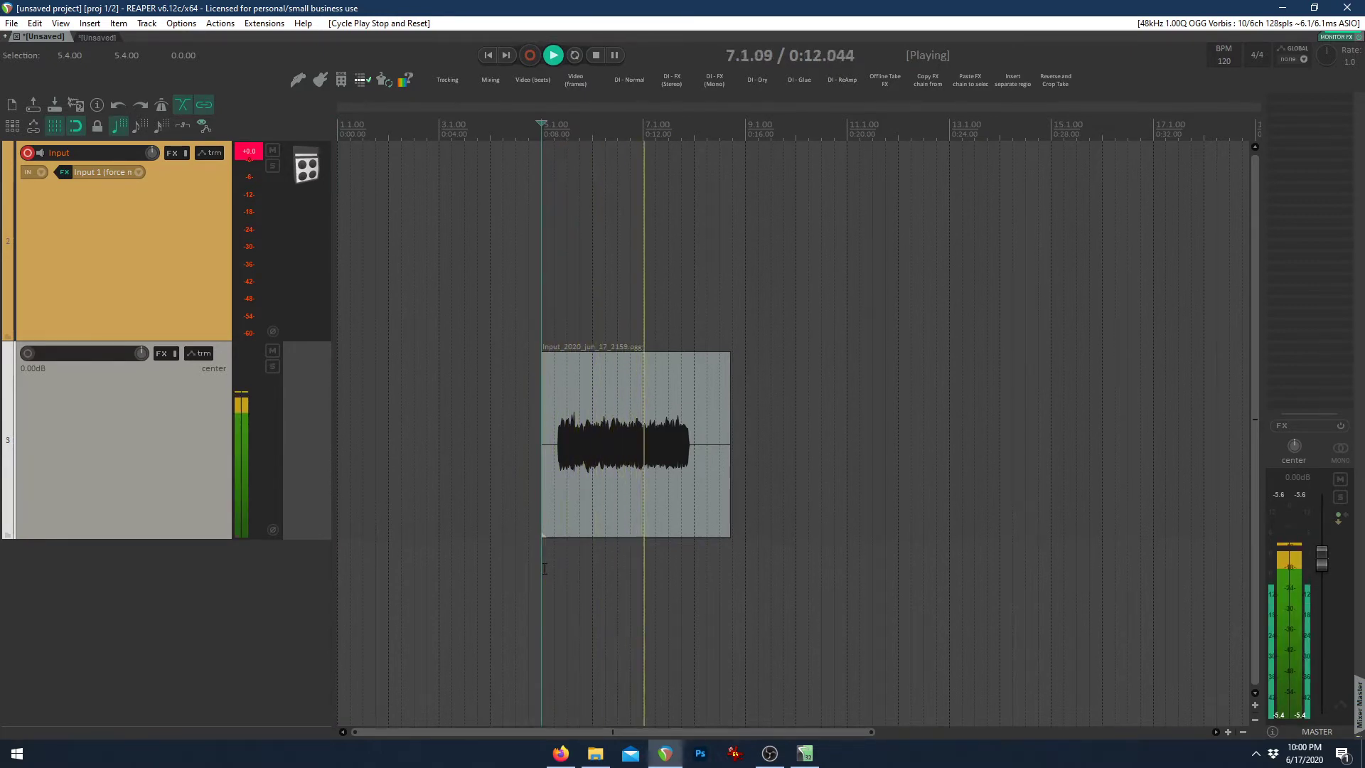
pyautogui.press('space')
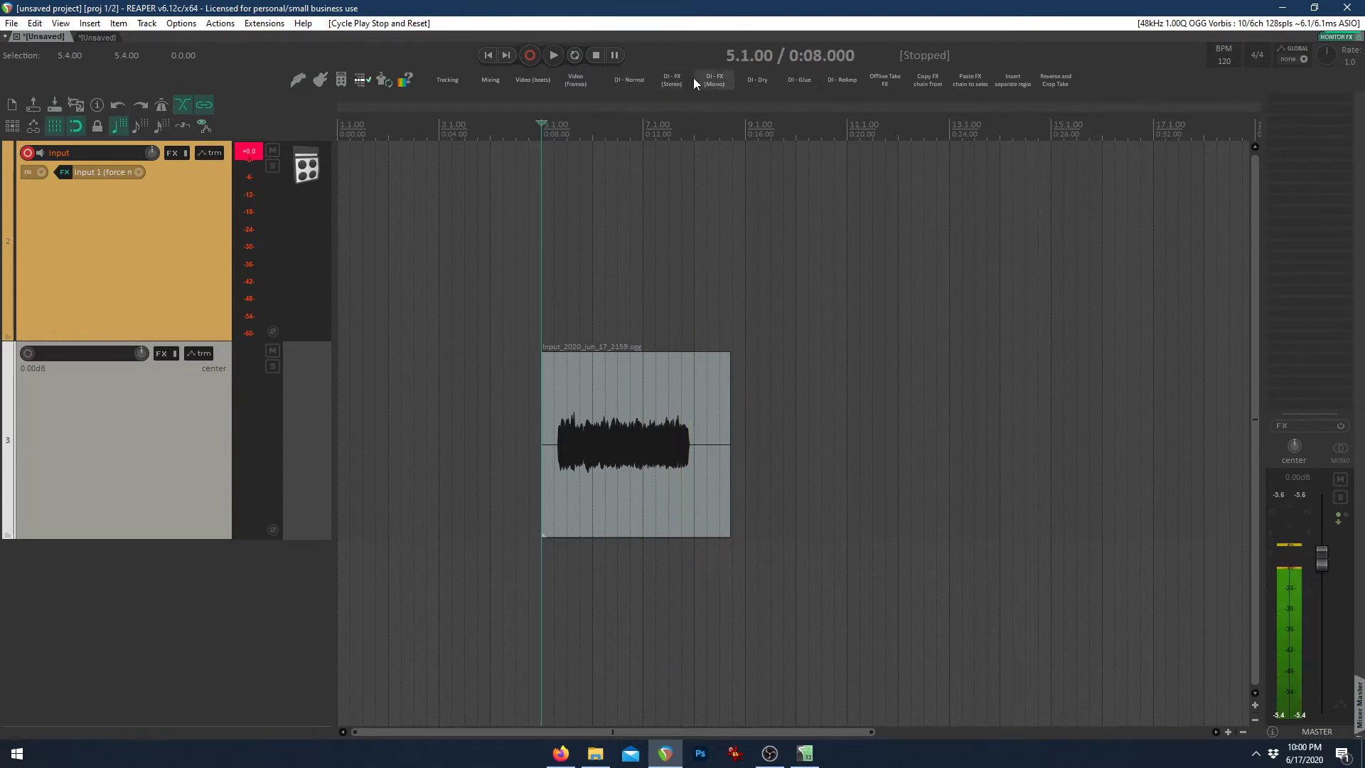
# Switch the take to DI - Dry and audition it, then switch it to DI - FX (Stereo)
pyautogui.click(747, 82)
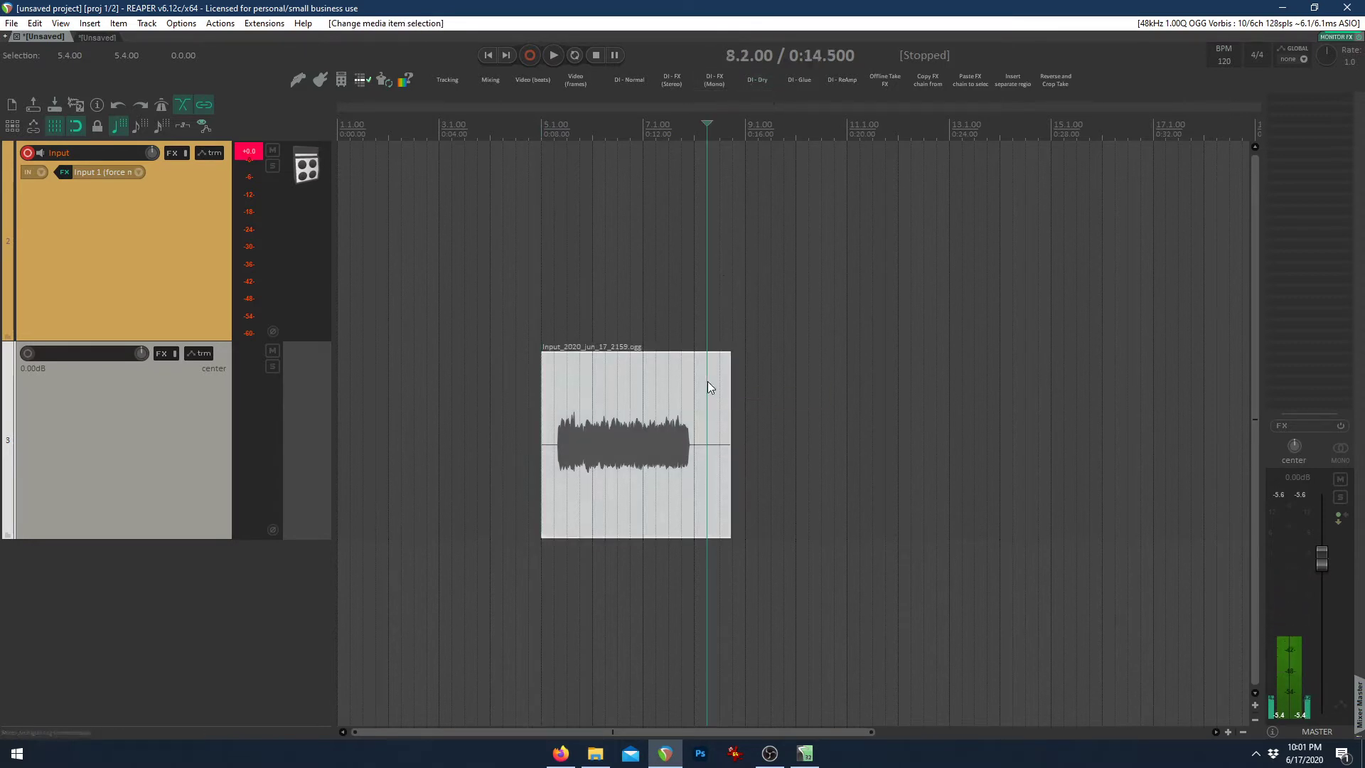
pyautogui.click(752, 80)
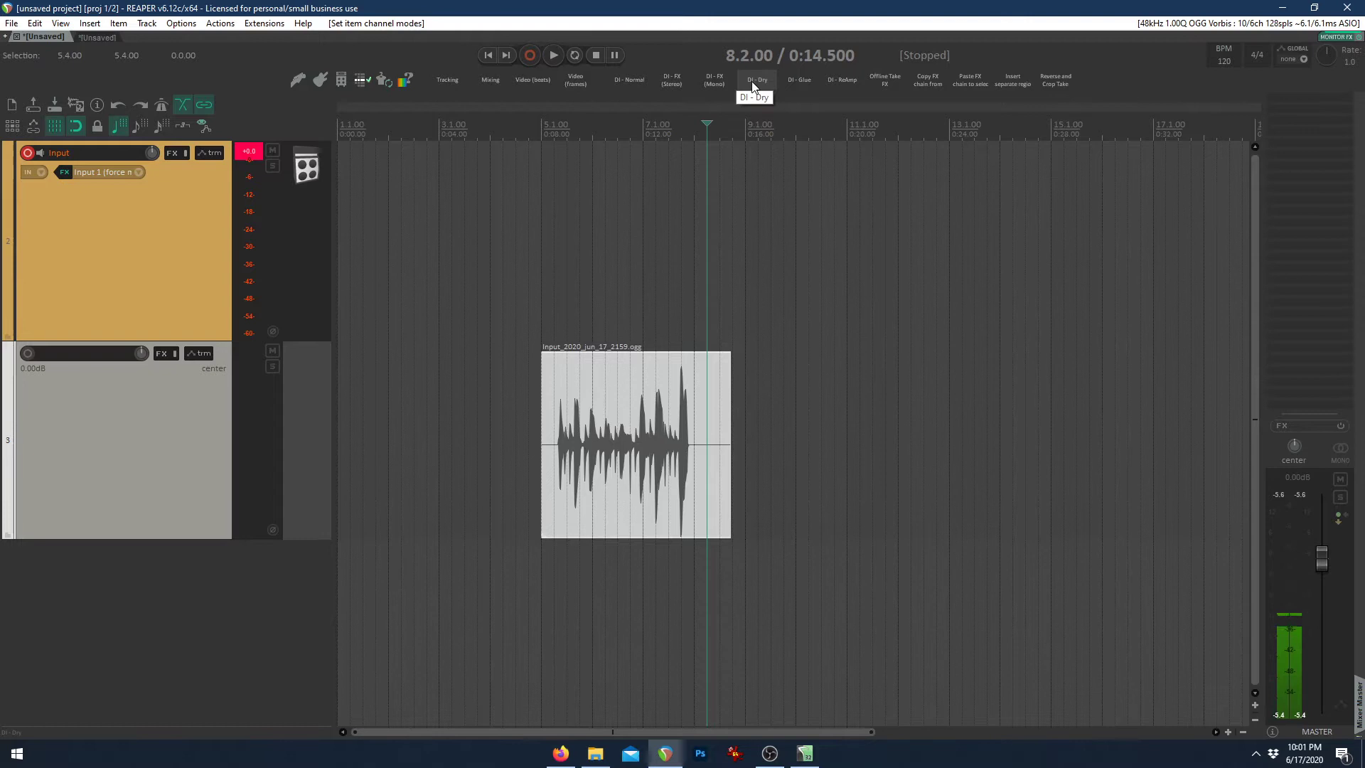
pyautogui.click(552, 311)
pyautogui.press('space')
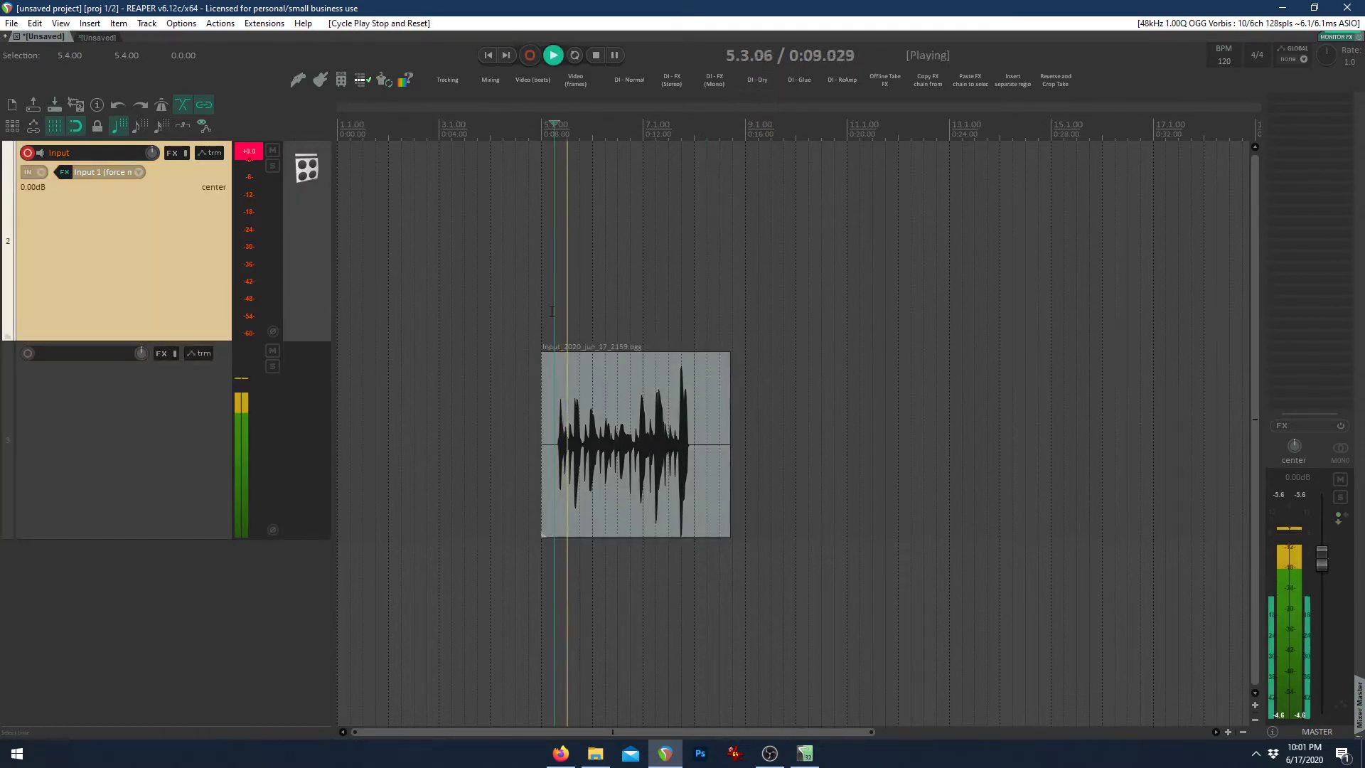
pyautogui.press('space')
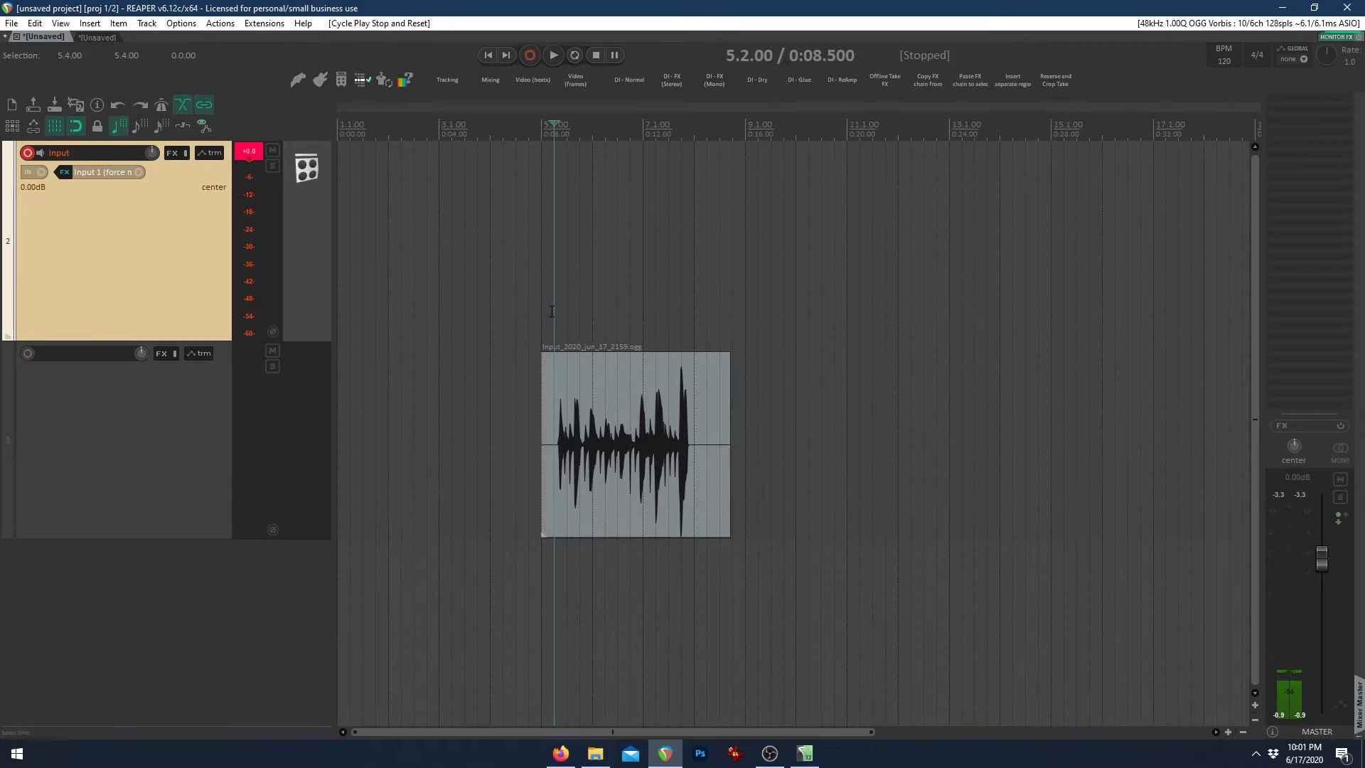
pyautogui.click(668, 82)
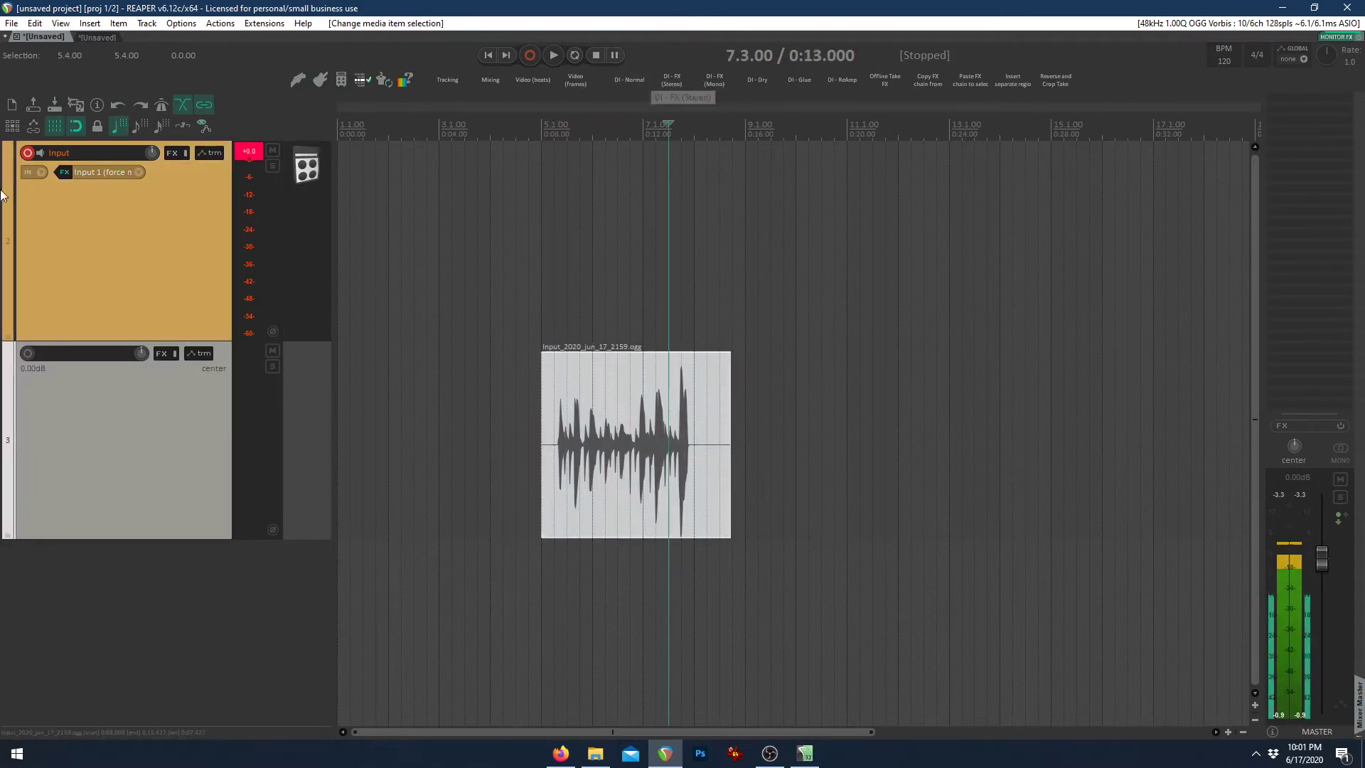
pyautogui.click(673, 84)
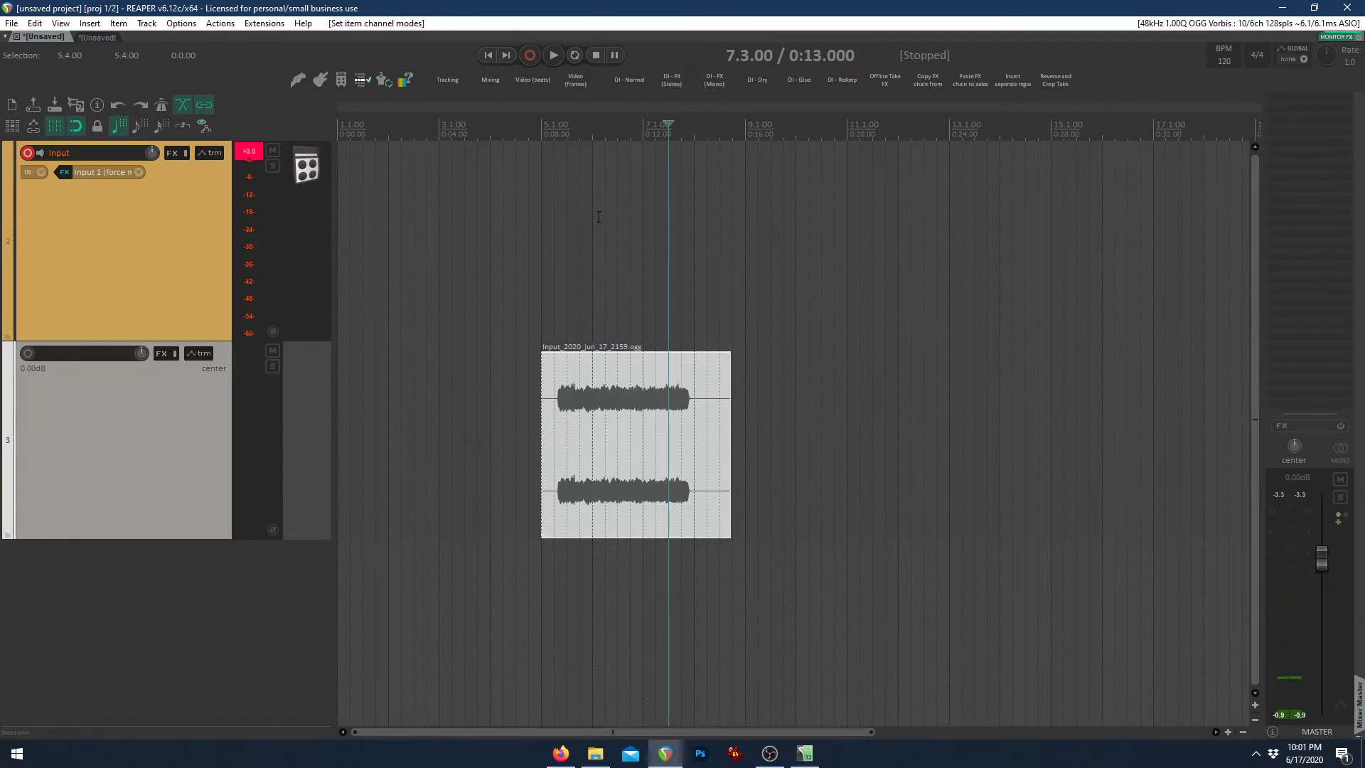
# Return the take to the Input track, delete the empty track, and add the Reamp track from template slot 3
pyautogui.moveTo(613, 416); pyautogui.dragTo(619, 256)
pyautogui.press('Delete')
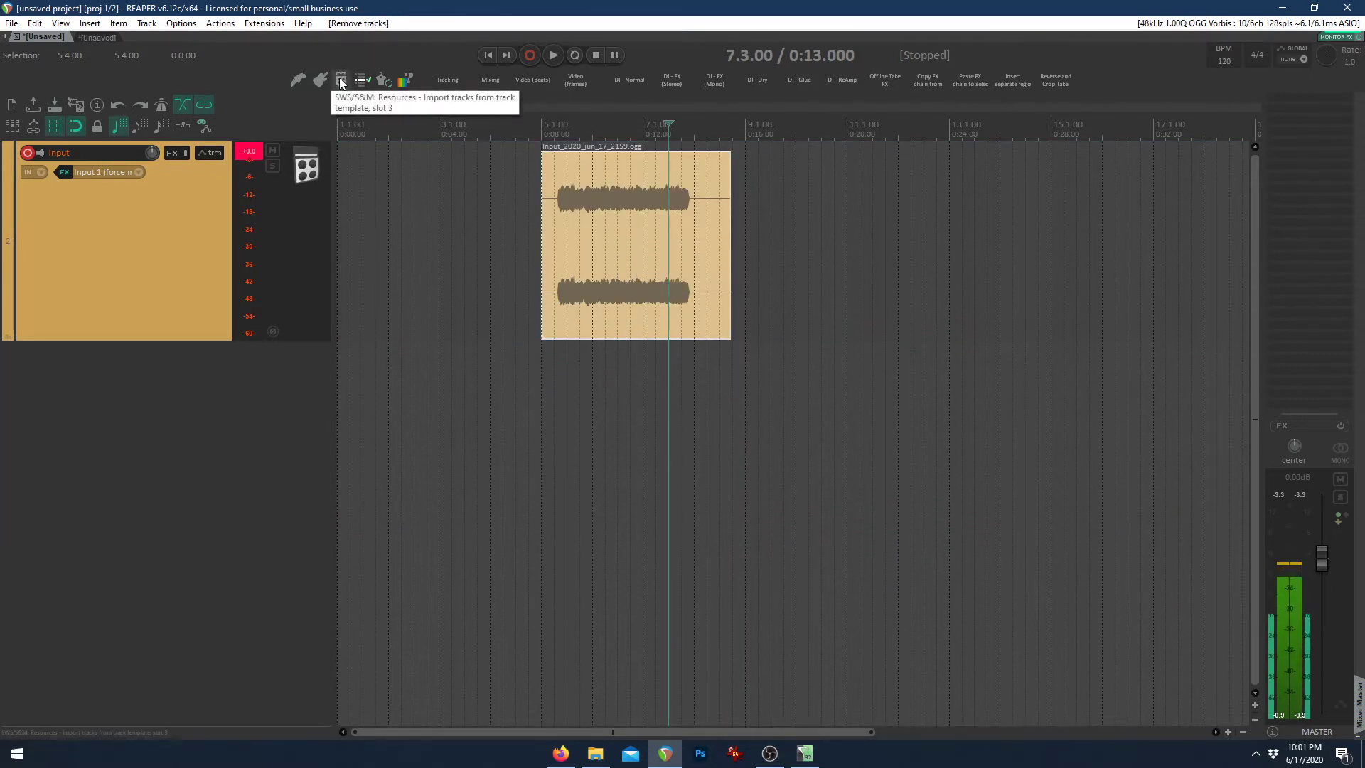
pyautogui.click(342, 80)
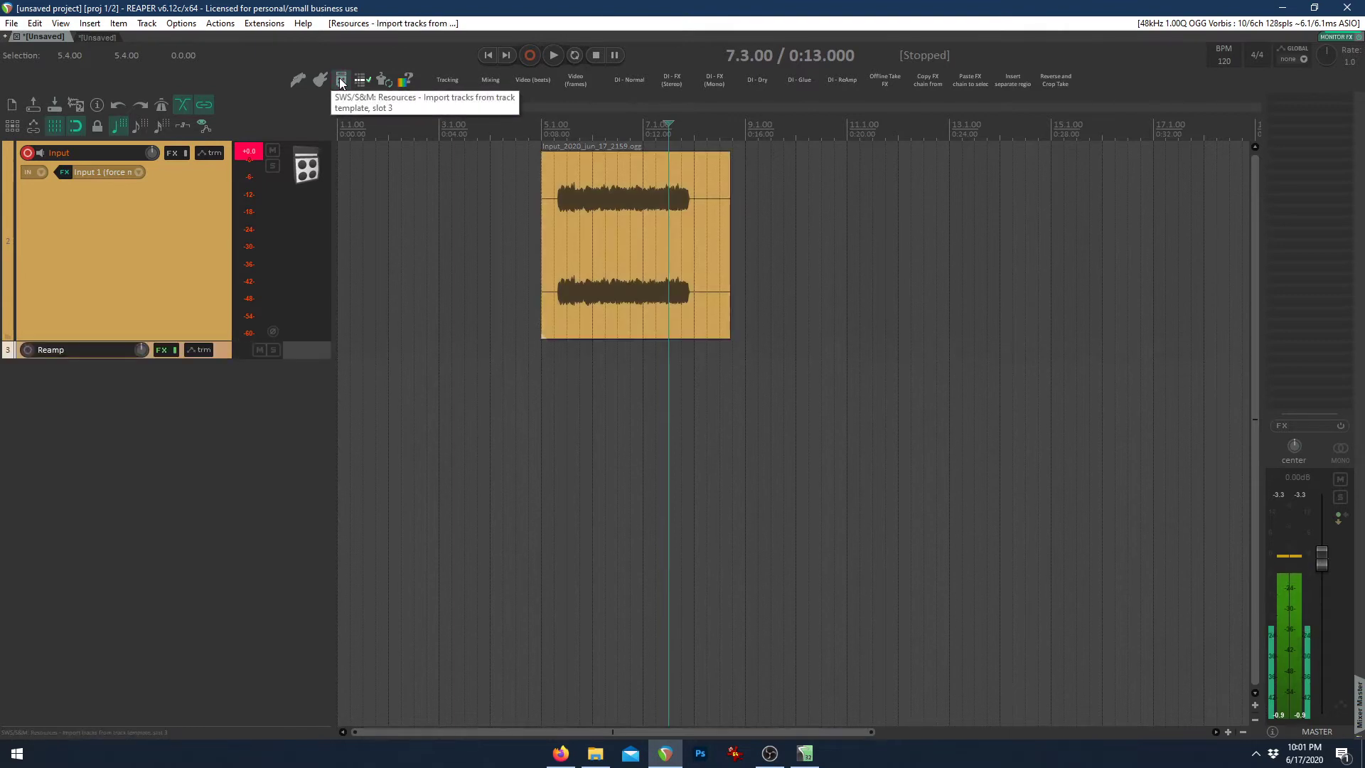
pyautogui.click(161, 350)
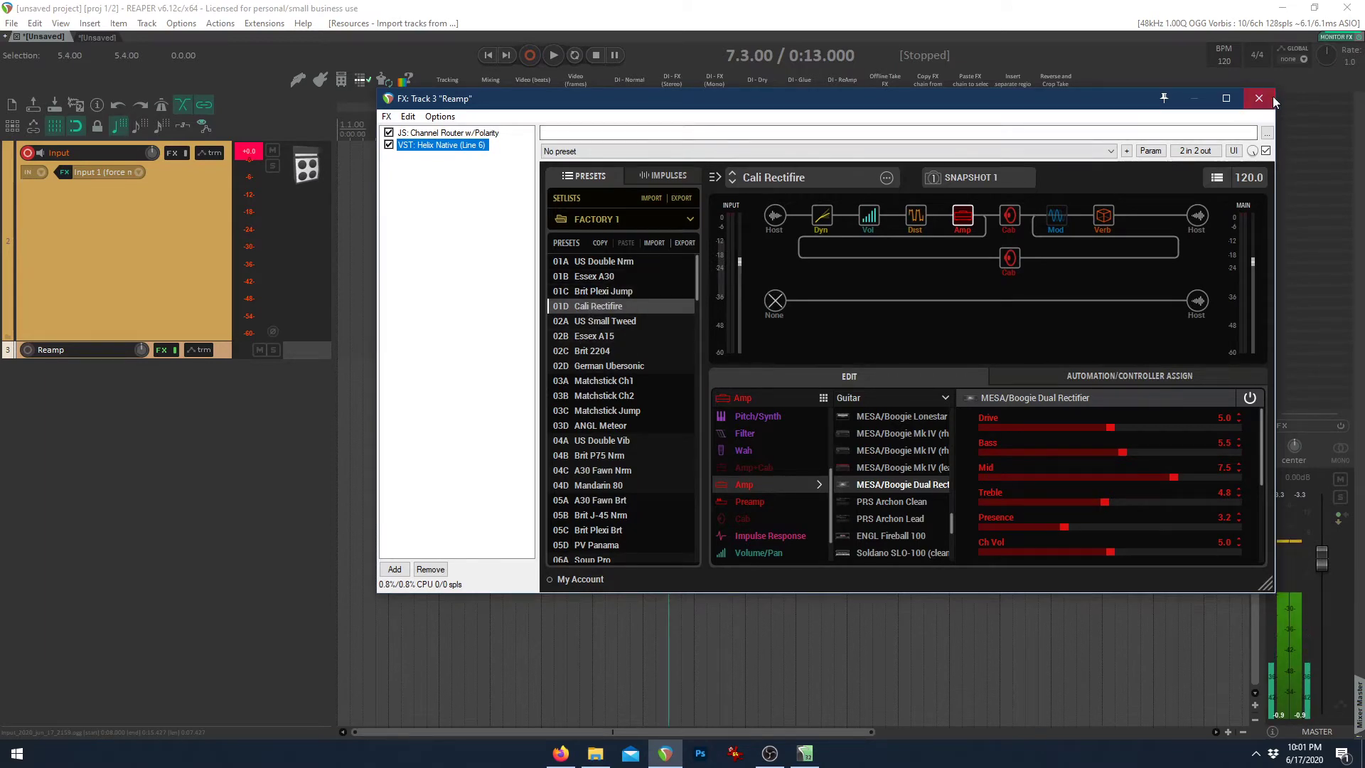
pyautogui.press('Escape')
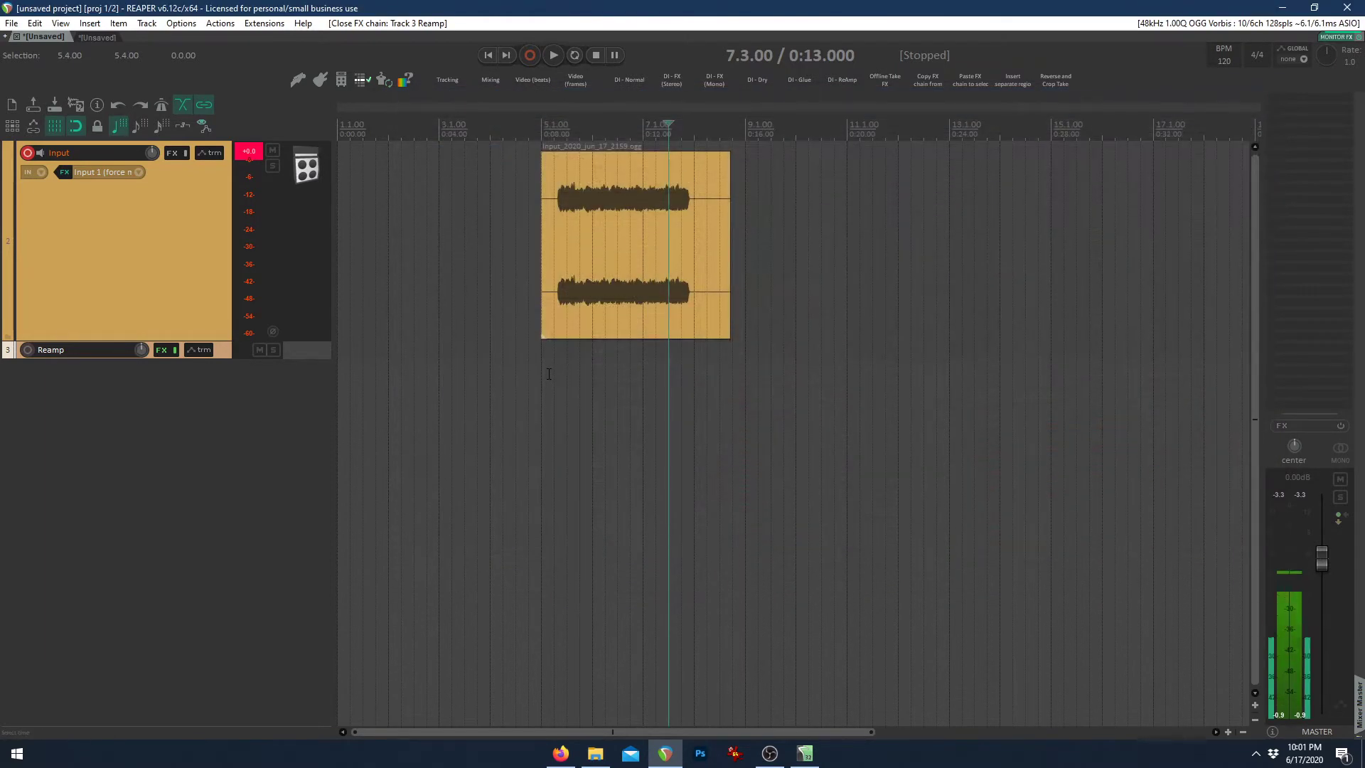
pyautogui.click(549, 374)
pyautogui.press('space')
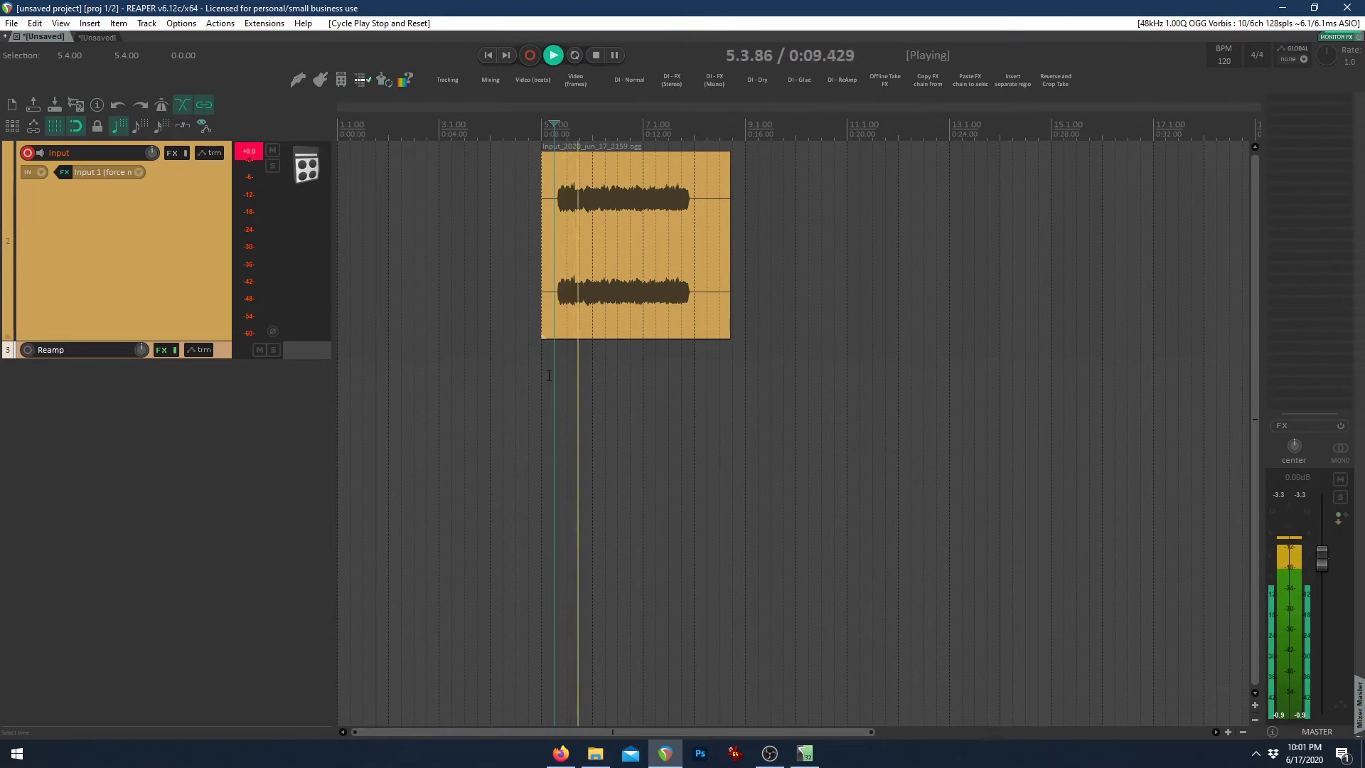
pyautogui.press('space')
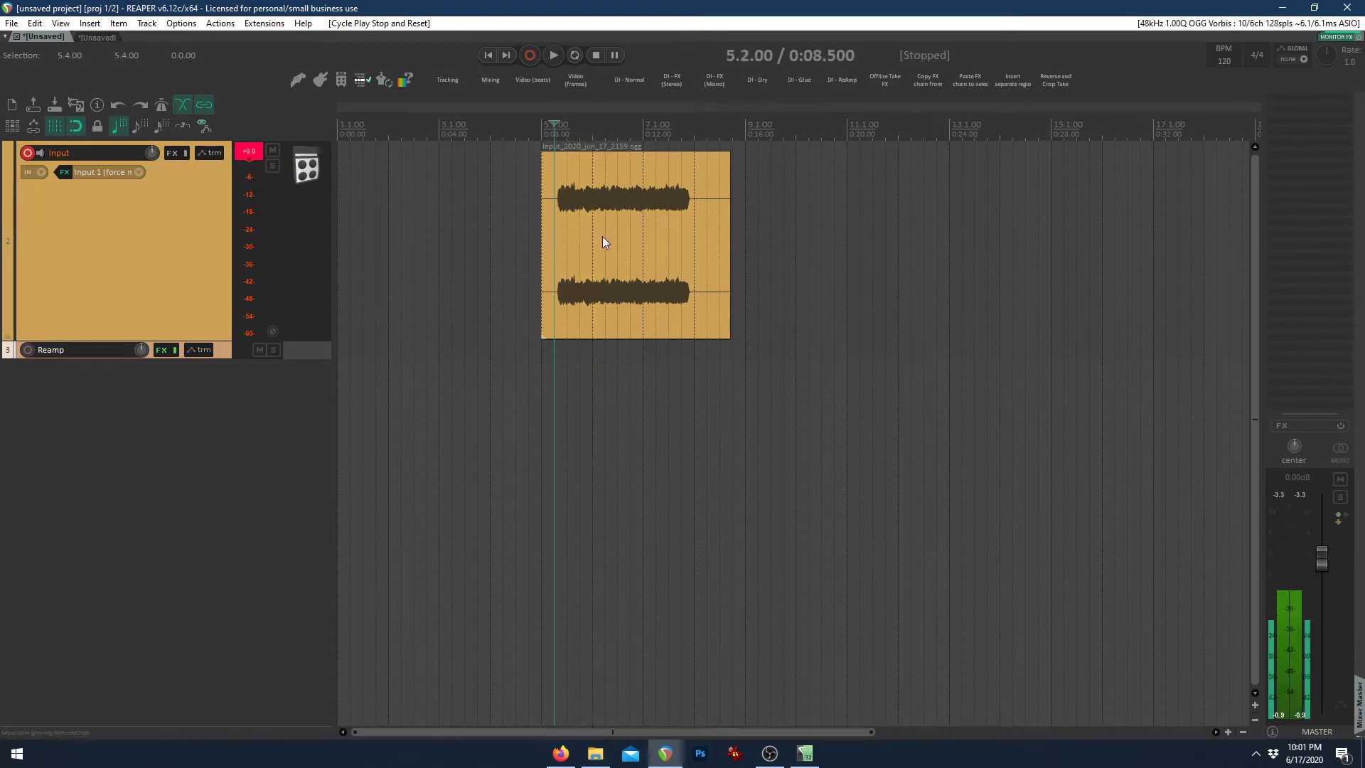
# Move the take onto the Reamp track, set it to DI - Dry, and play it back
pyautogui.moveTo(603, 236); pyautogui.dragTo(600, 352)
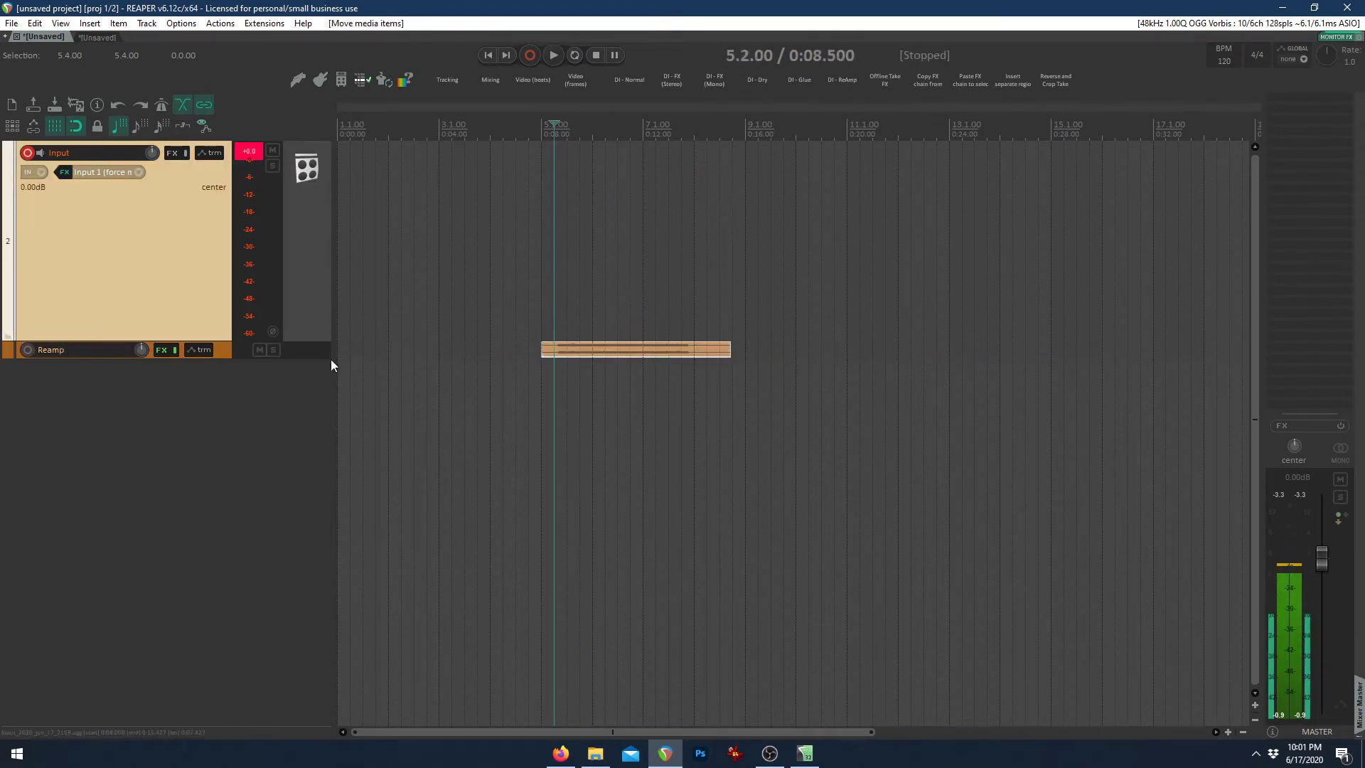
pyautogui.click(758, 84)
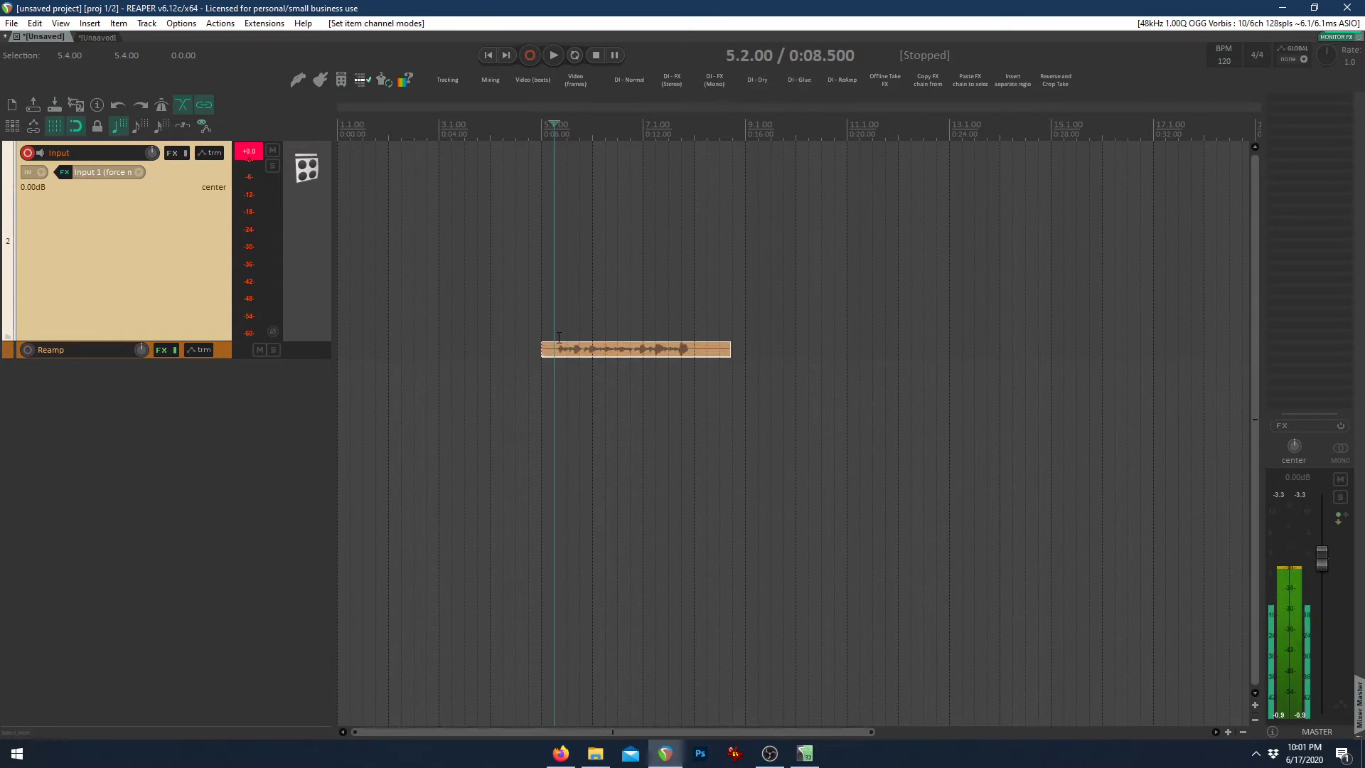
pyautogui.press('space')
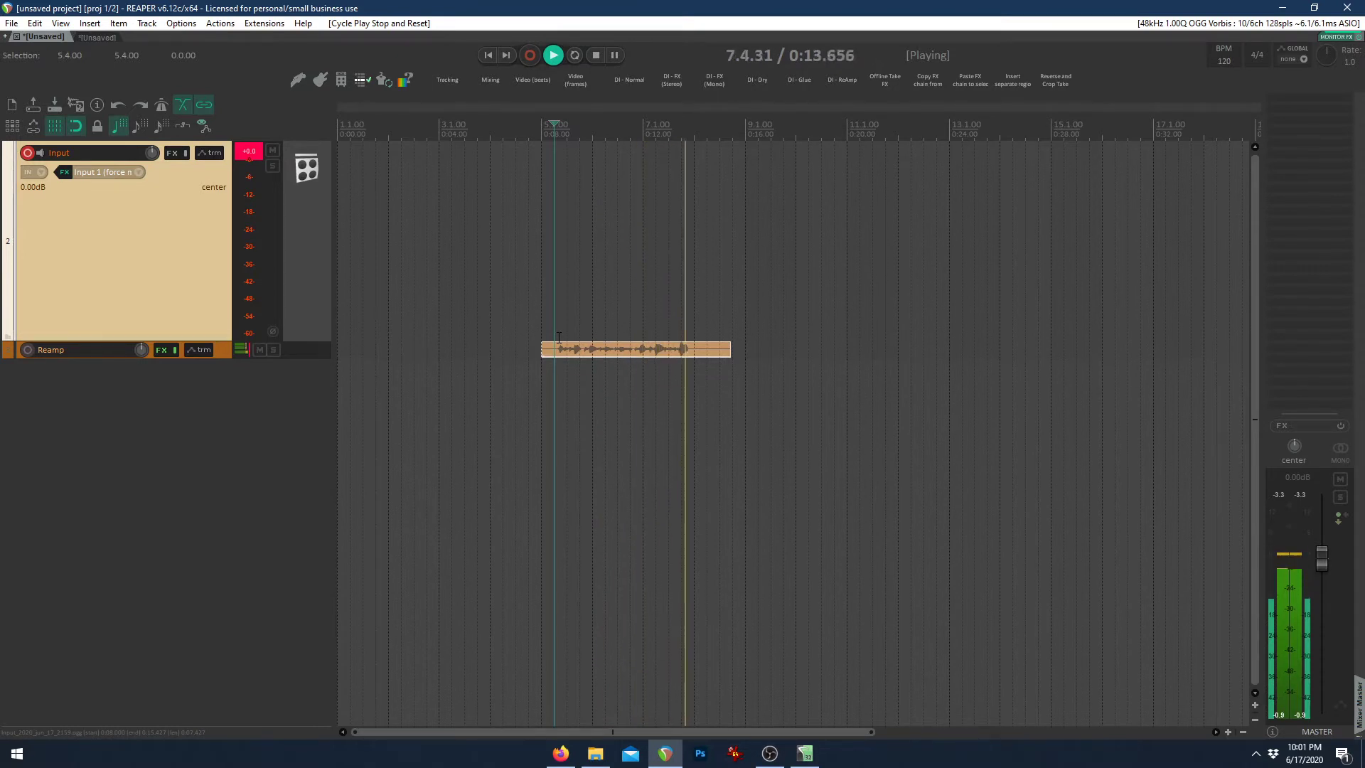
pyautogui.press('space')
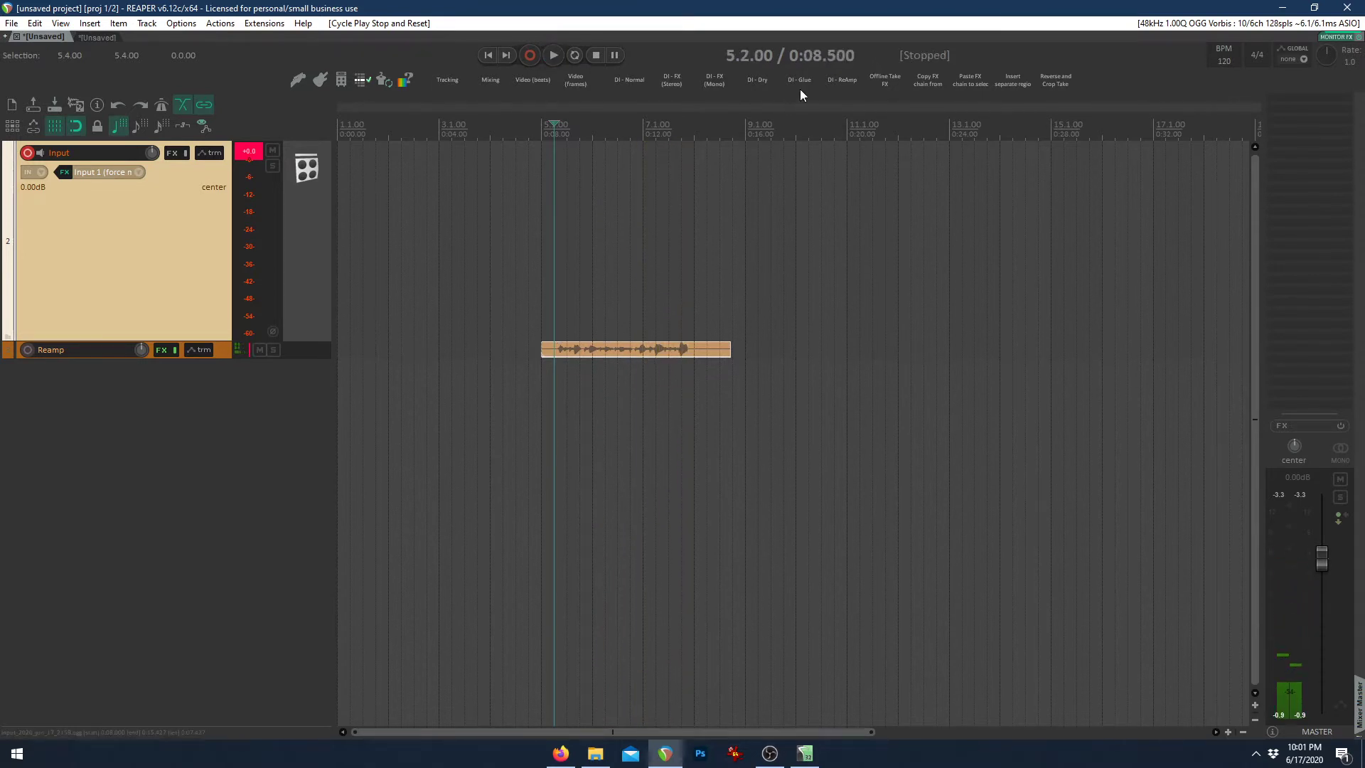
# Render the take through the Reamp FX and move it to a new track showing all channels
pyautogui.click(837, 73)
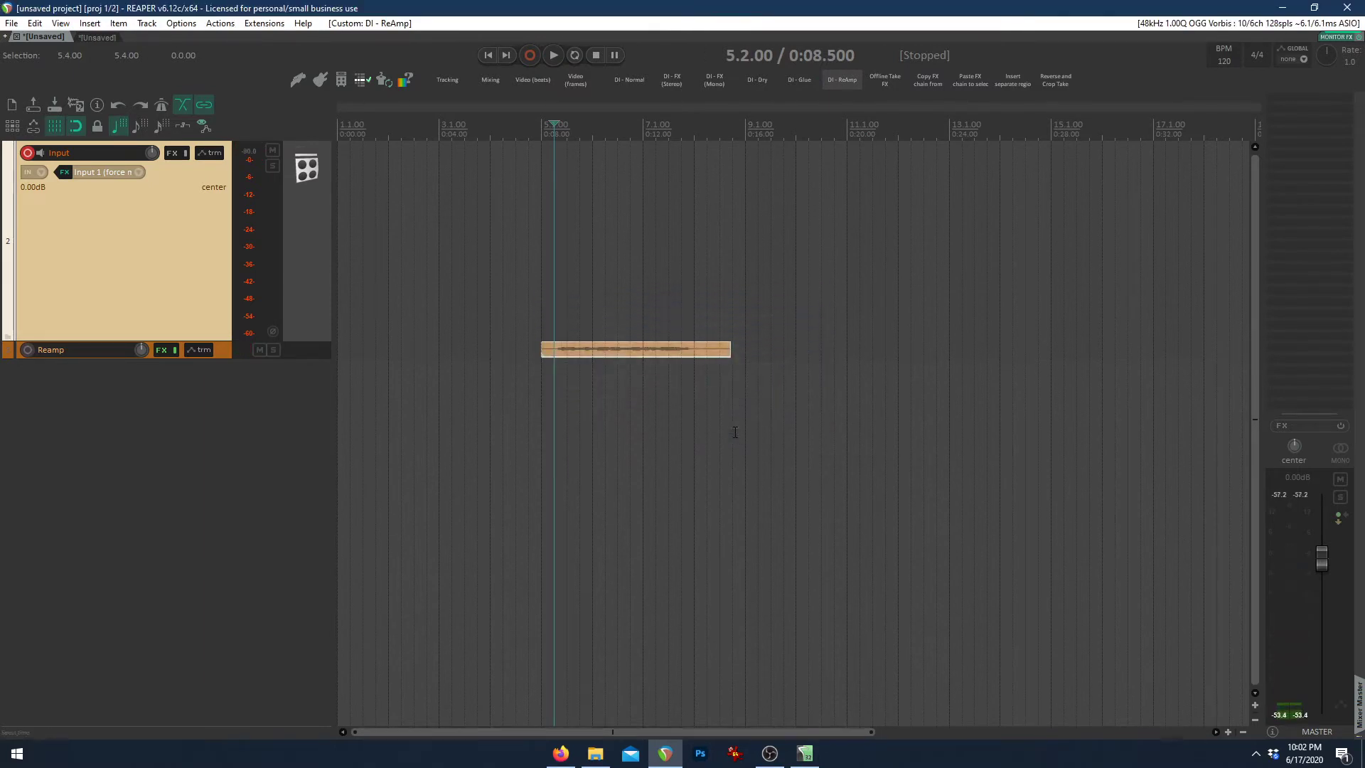
pyautogui.moveTo(226, 357); pyautogui.dragTo(226, 553)
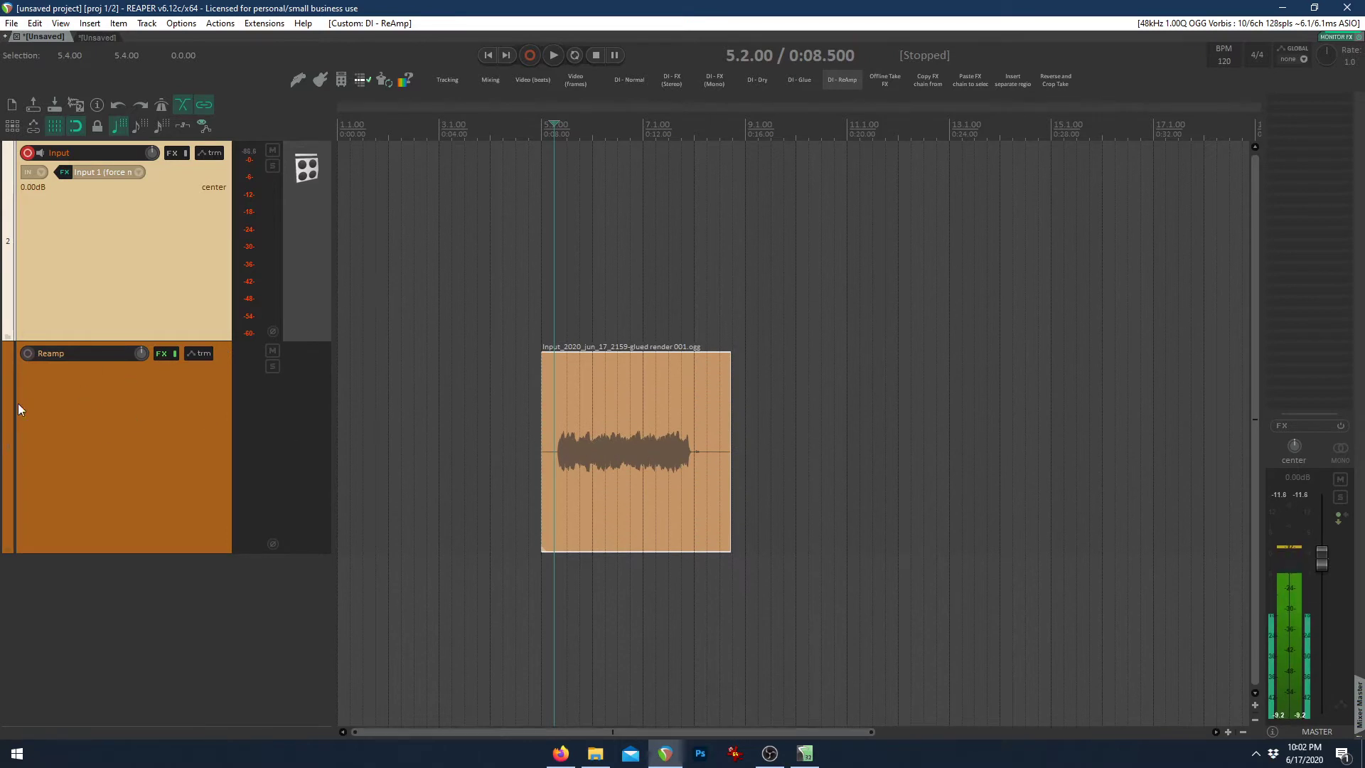
pyautogui.moveTo(650, 420); pyautogui.dragTo(613, 601)
pyautogui.click(628, 80)
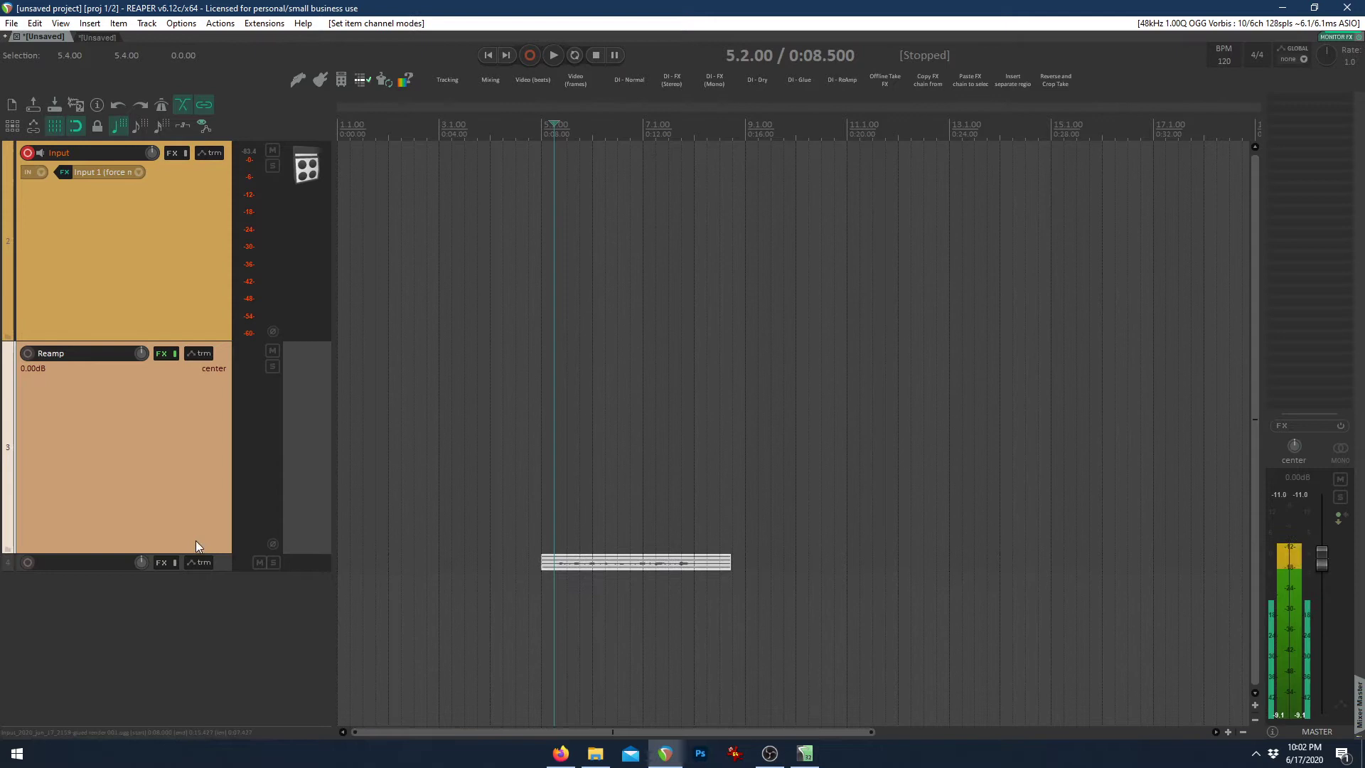
pyautogui.moveTo(222, 570); pyautogui.dragTo(222, 700)
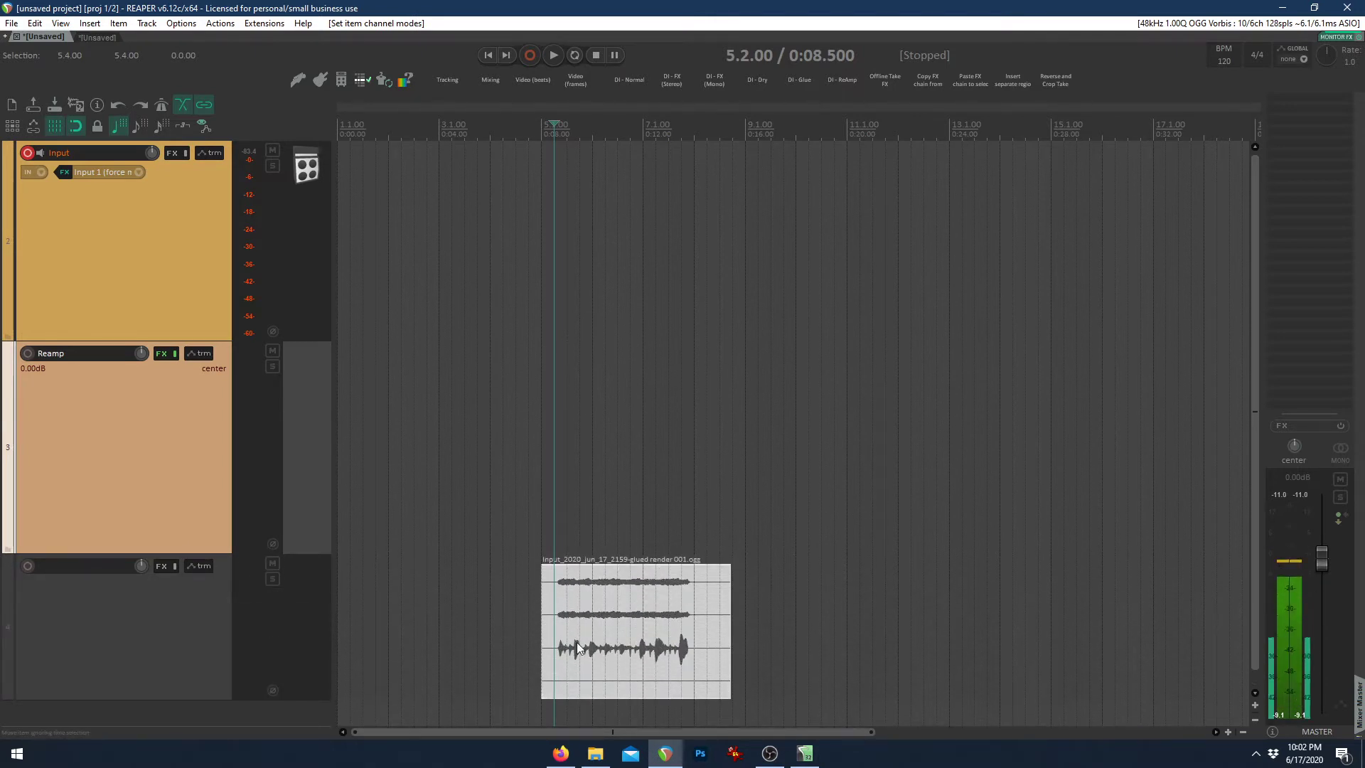
# Select the bottom track and the Reamp track, then delete both and confirm
pyautogui.click(196, 662)
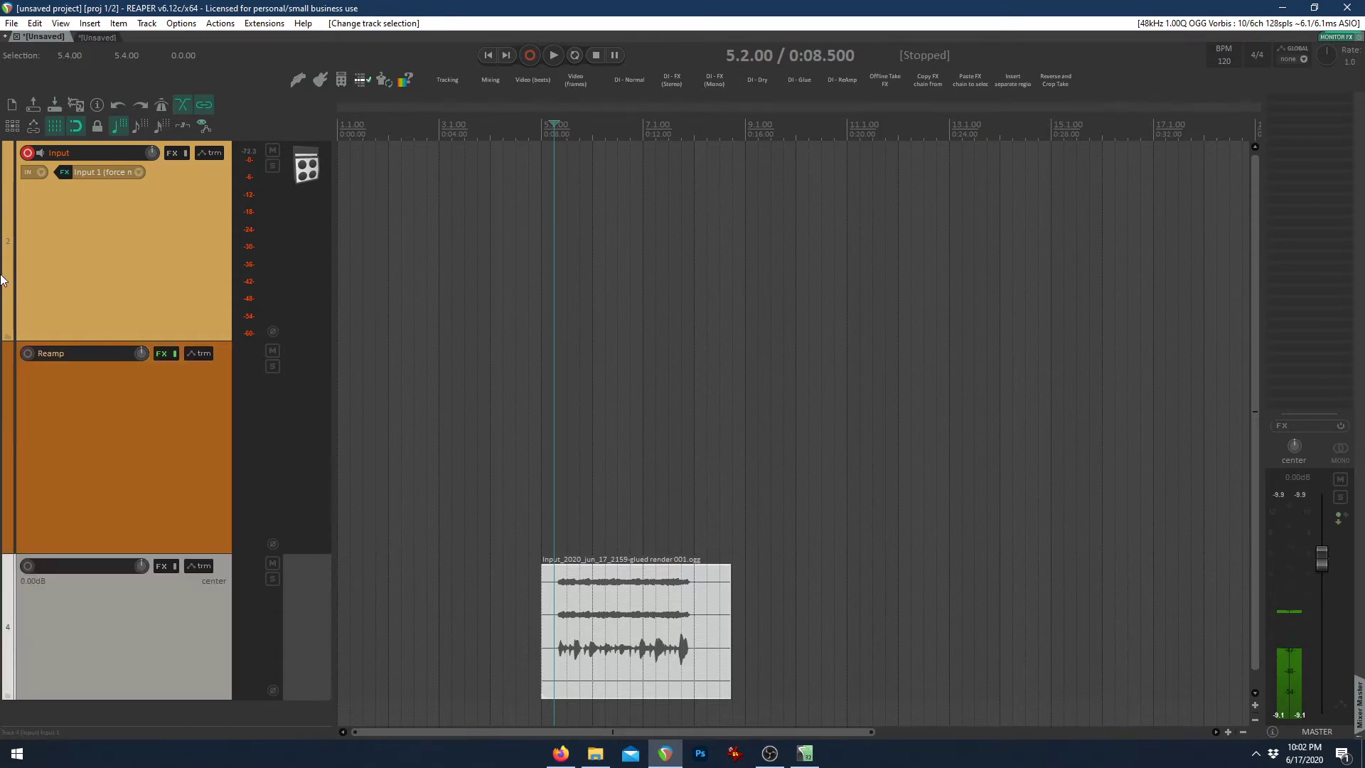
pyautogui.keyDown('ctrl'); pyautogui.click(122, 417); pyautogui.keyUp('ctrl')
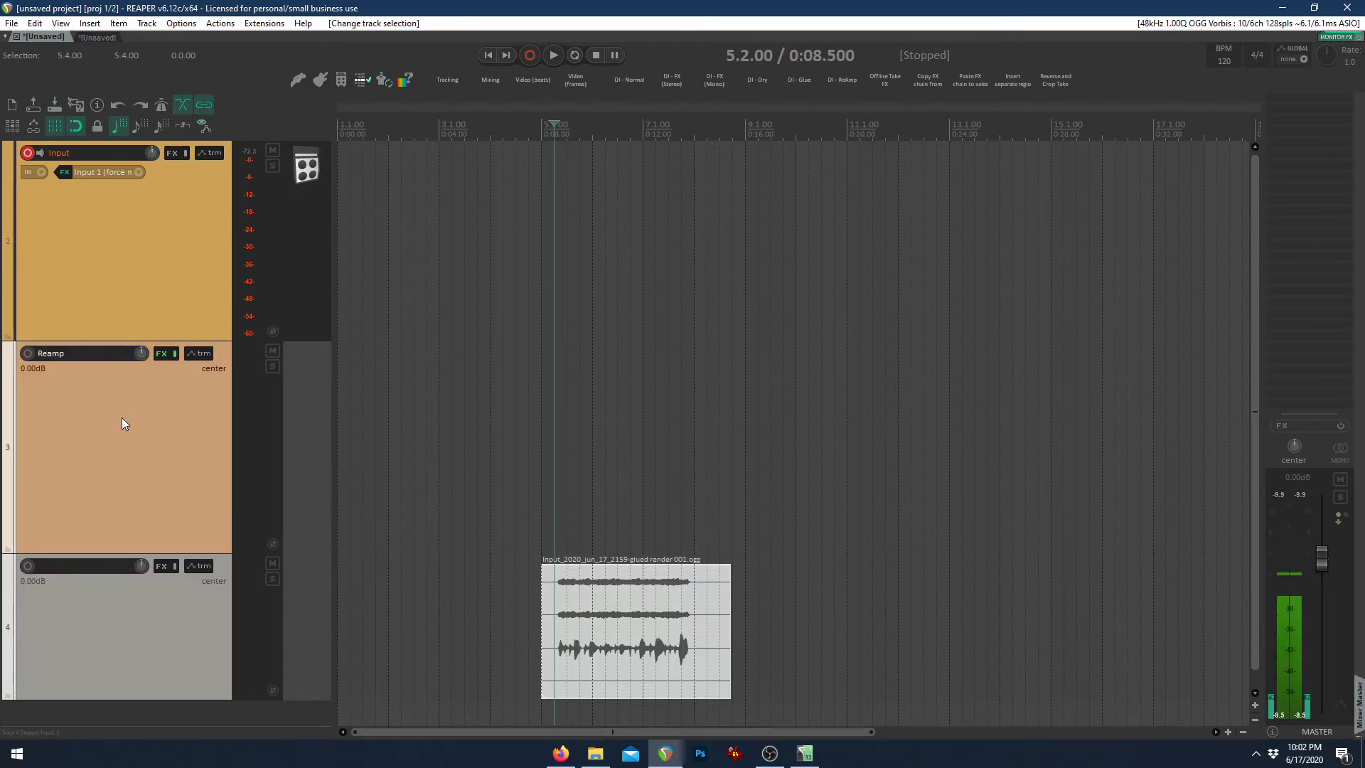
pyautogui.press('Delete')
pyautogui.press('Return')
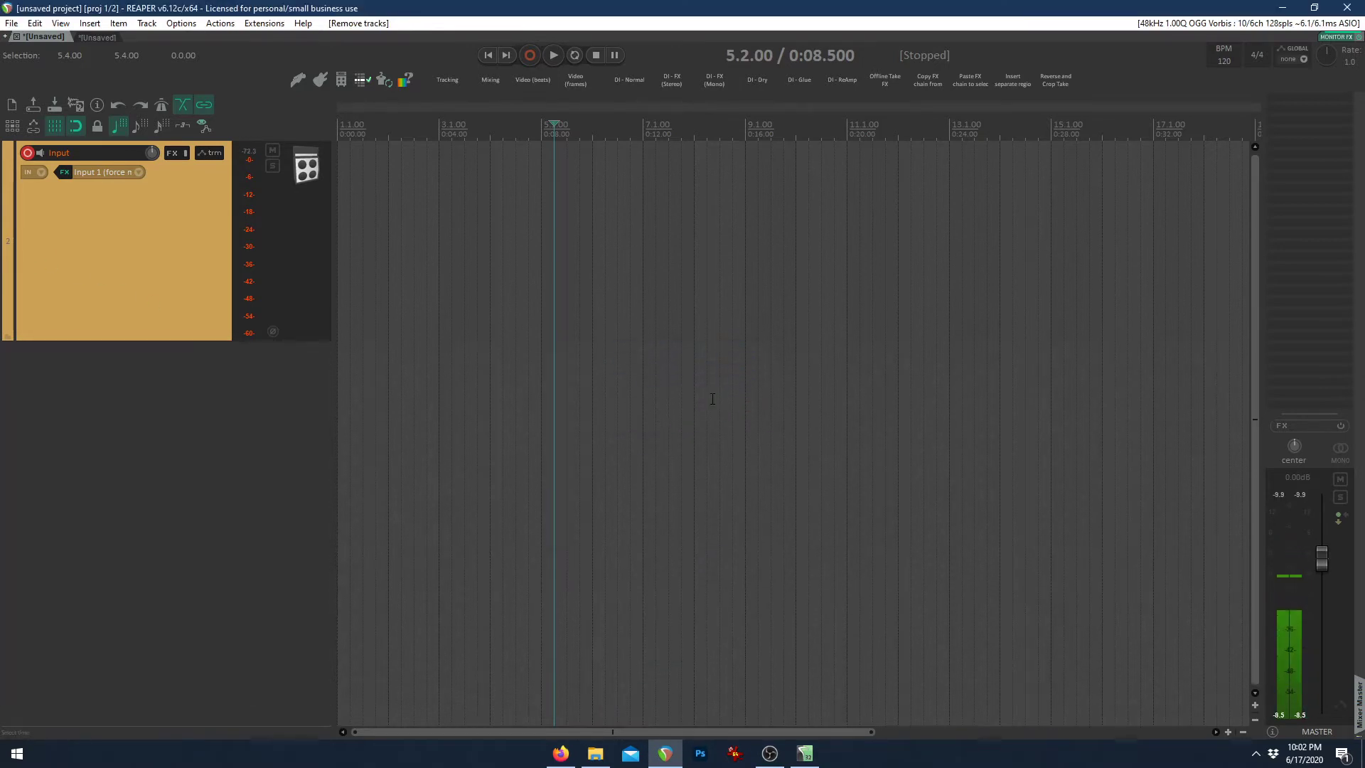
# Shrink the Input track and remove GTune from its input FX chain
pyautogui.click(121, 337)
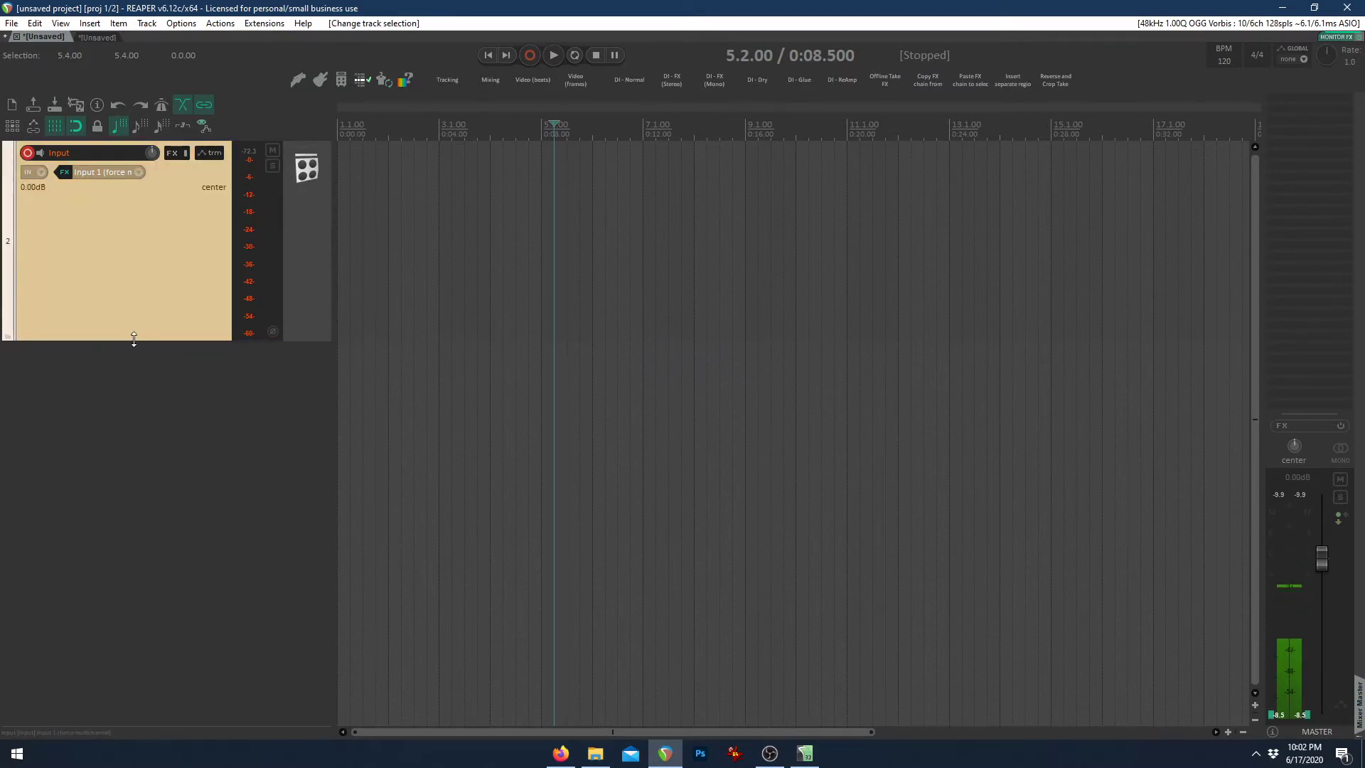
pyautogui.moveTo(134, 338); pyautogui.dragTo(136, 192)
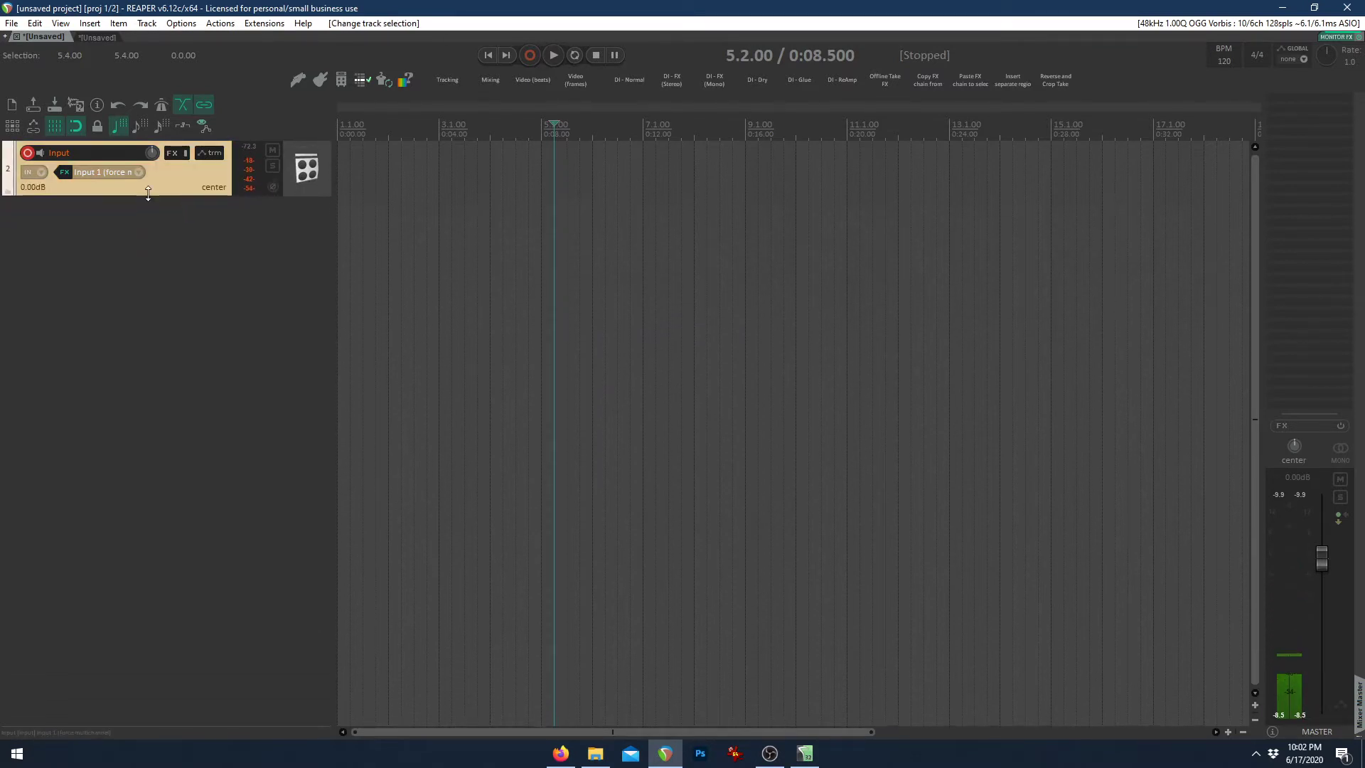
pyautogui.click(70, 174)
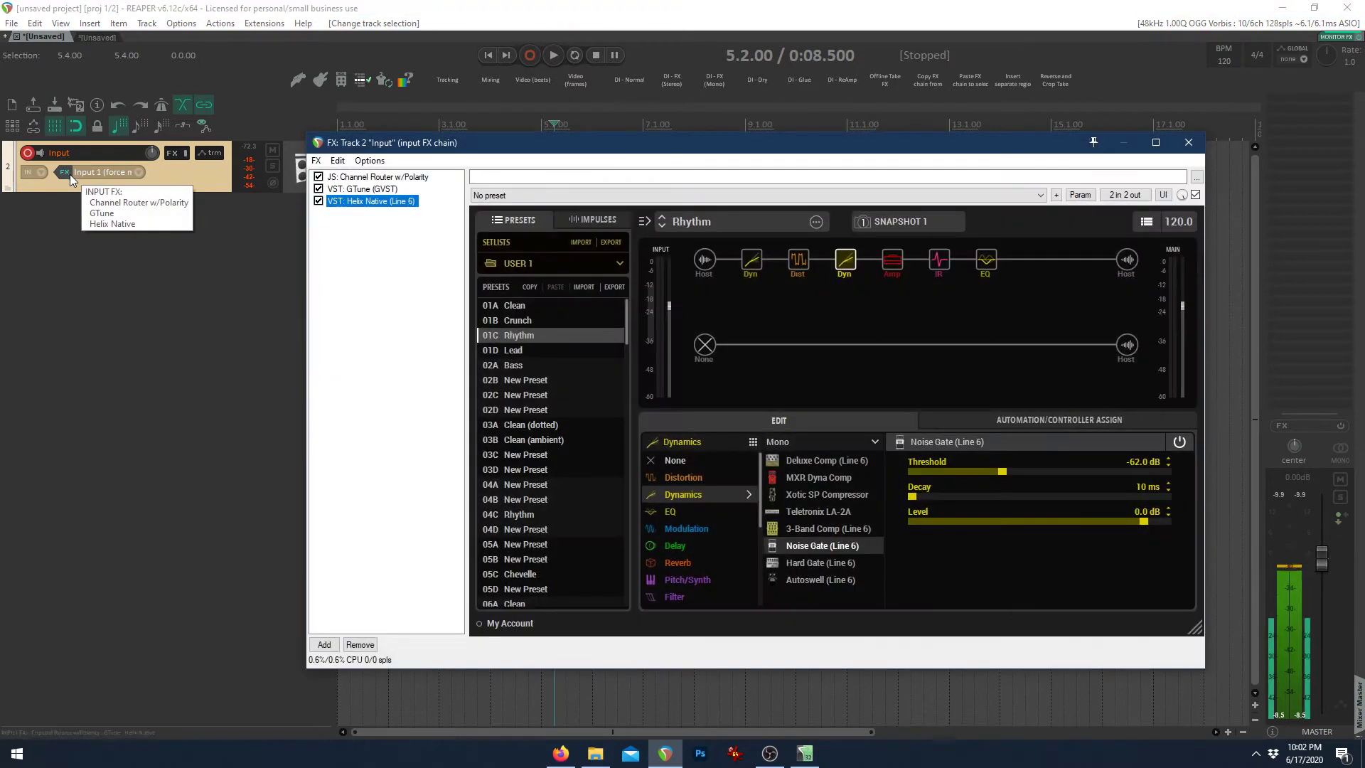
pyautogui.click(381, 189)
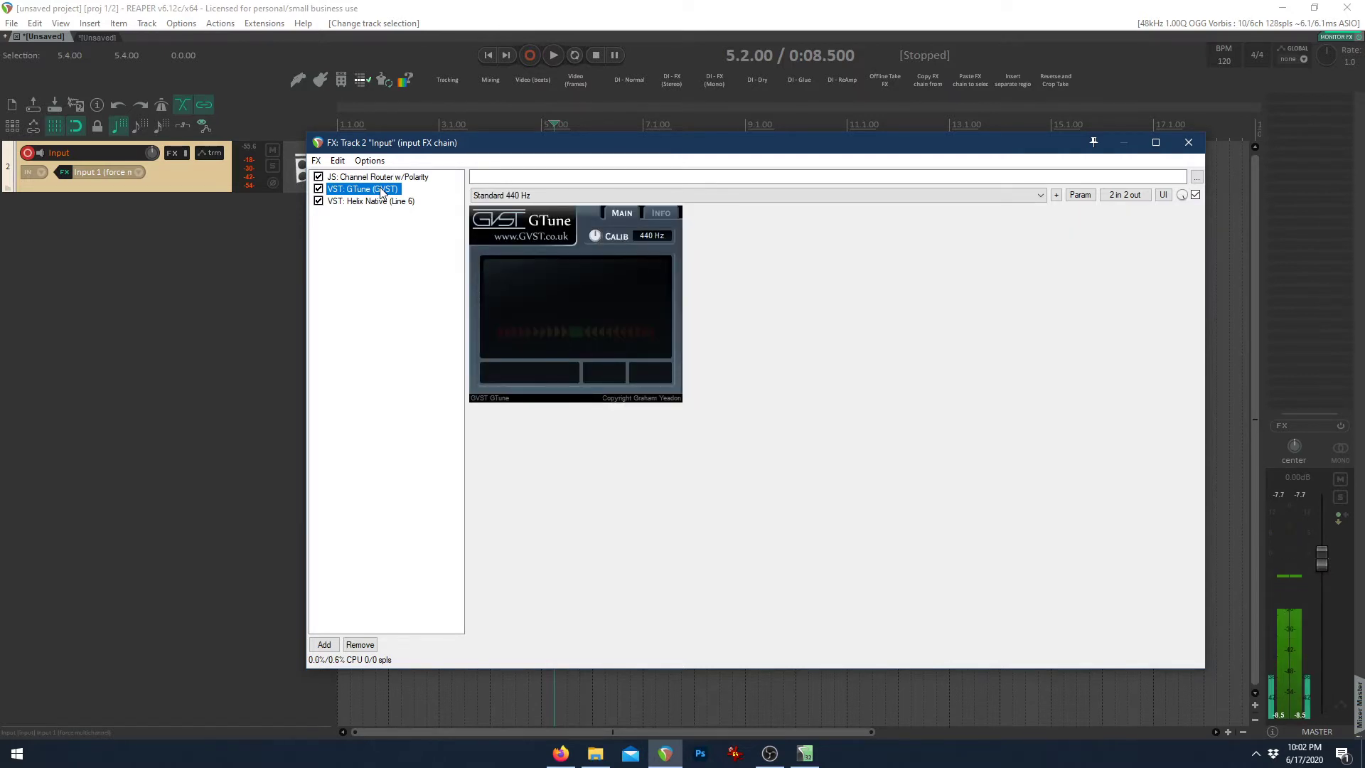
pyautogui.press('Delete')
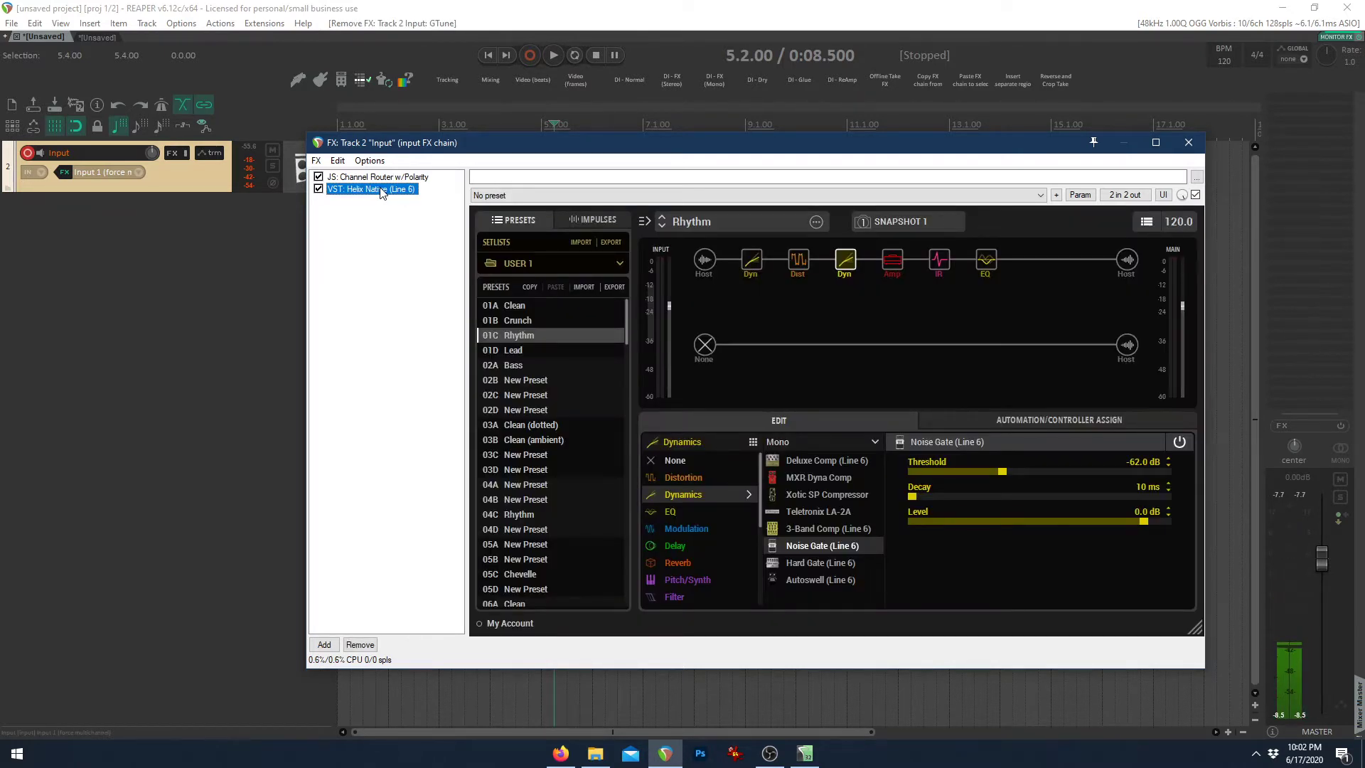
# Review the Channel Router settings, close the chain, and delete the Input track
pyautogui.click(382, 181)
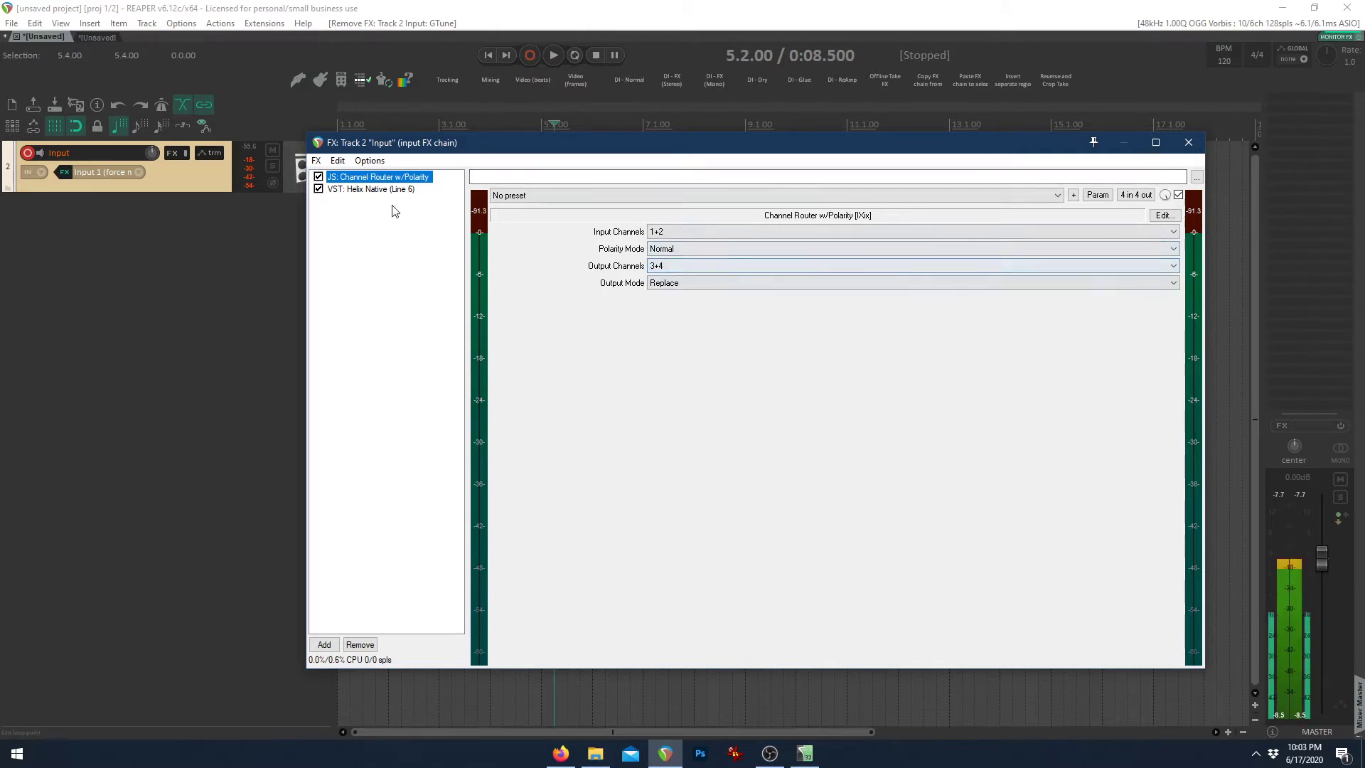
pyautogui.click(1191, 143)
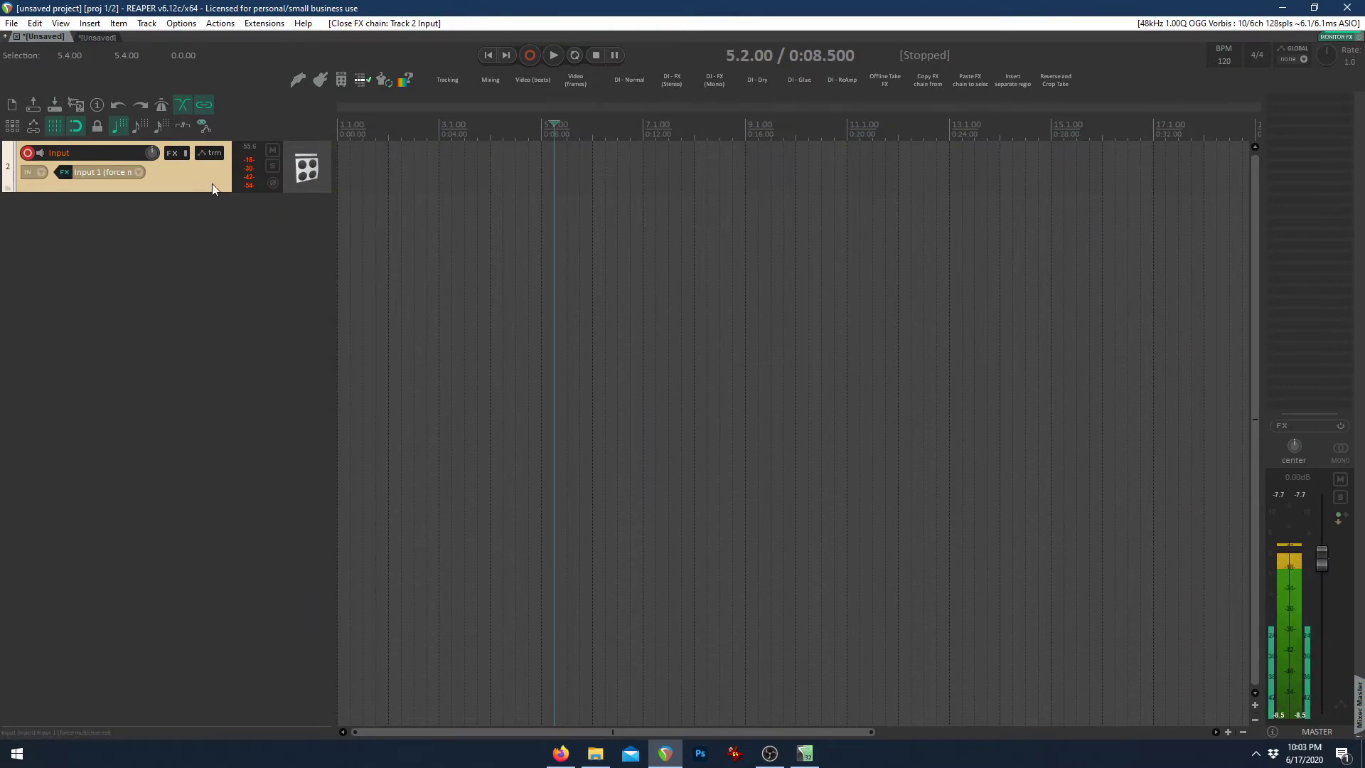
pyautogui.press('Delete')
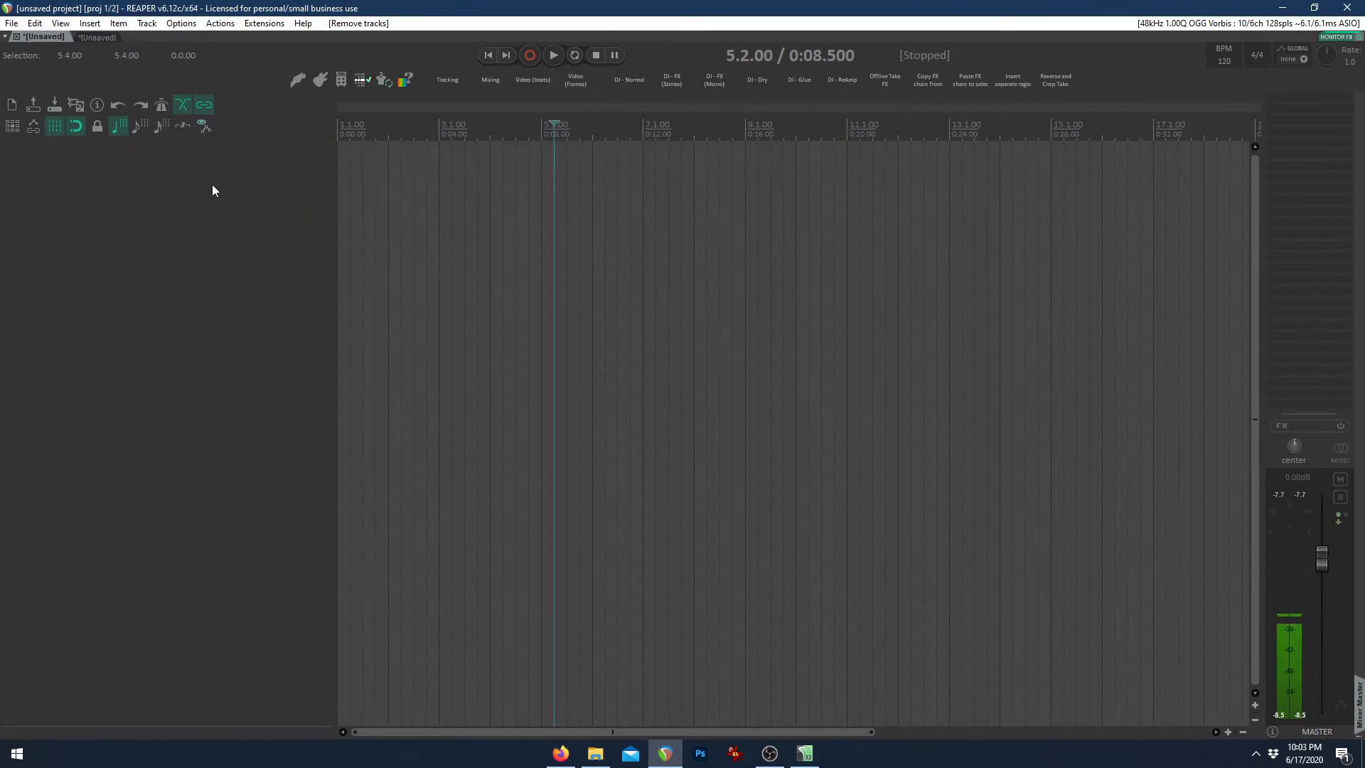
# Insert a new track with record arm and input monitoring turned on
pyautogui.click(147, 24)
pyautogui.click(152, 40)
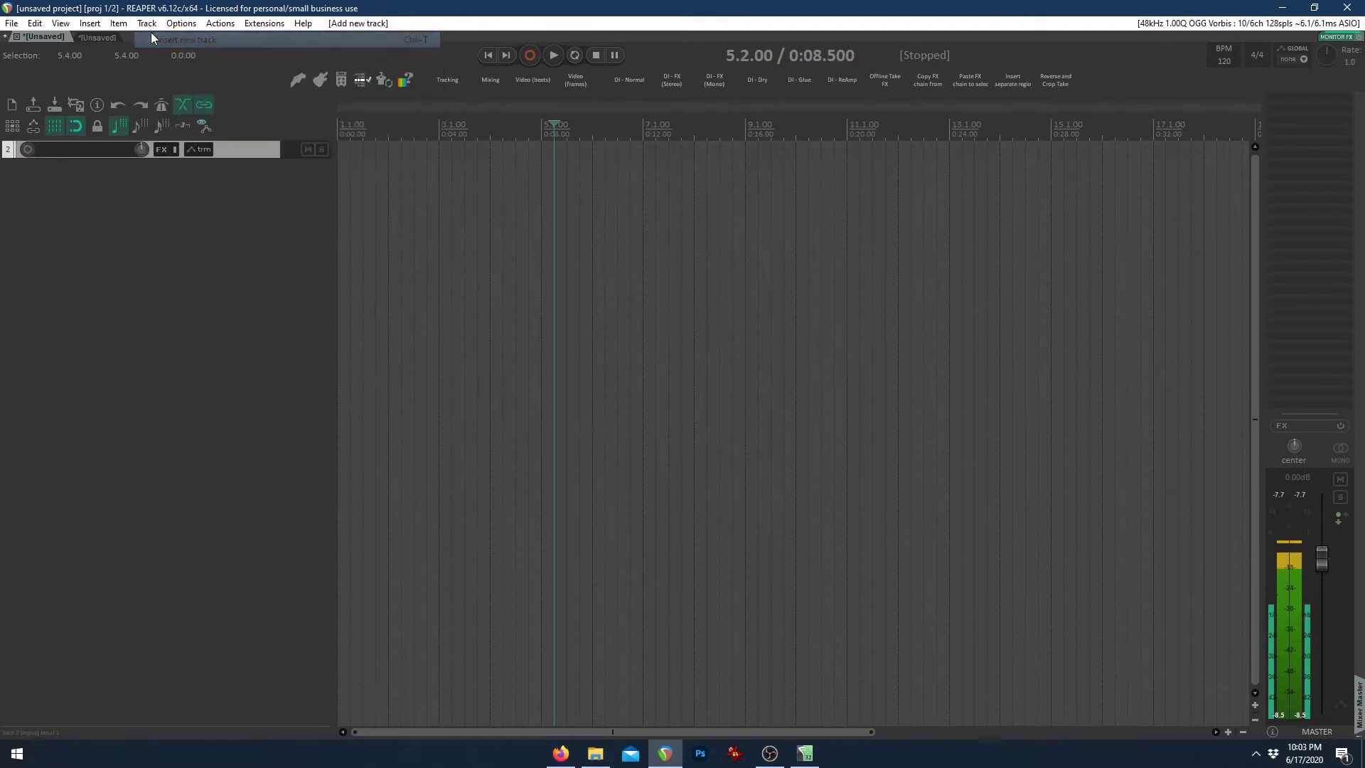
pyautogui.click(30, 152)
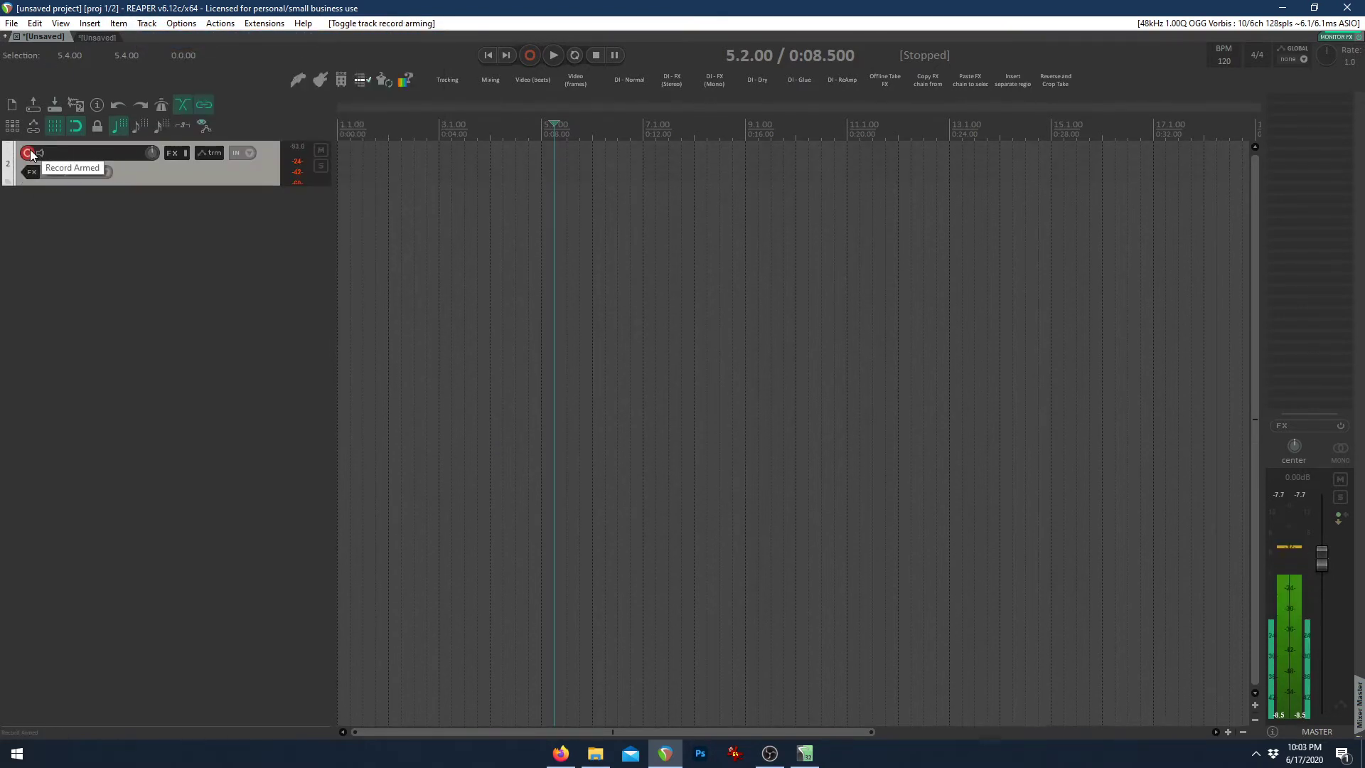
pyautogui.click(40, 154)
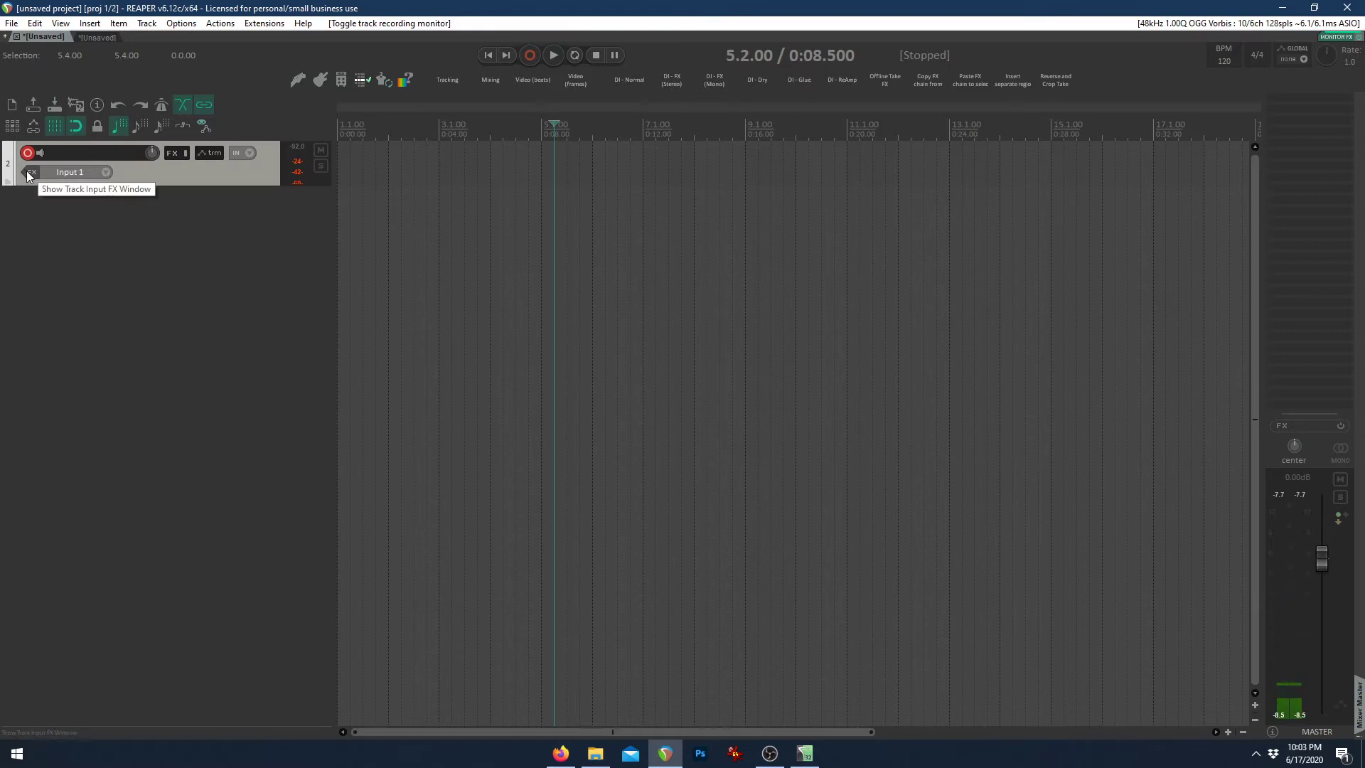
# Load Helix Native as an input effect and pick Channel Router w/Polarity as a second one
pyautogui.click(29, 174)
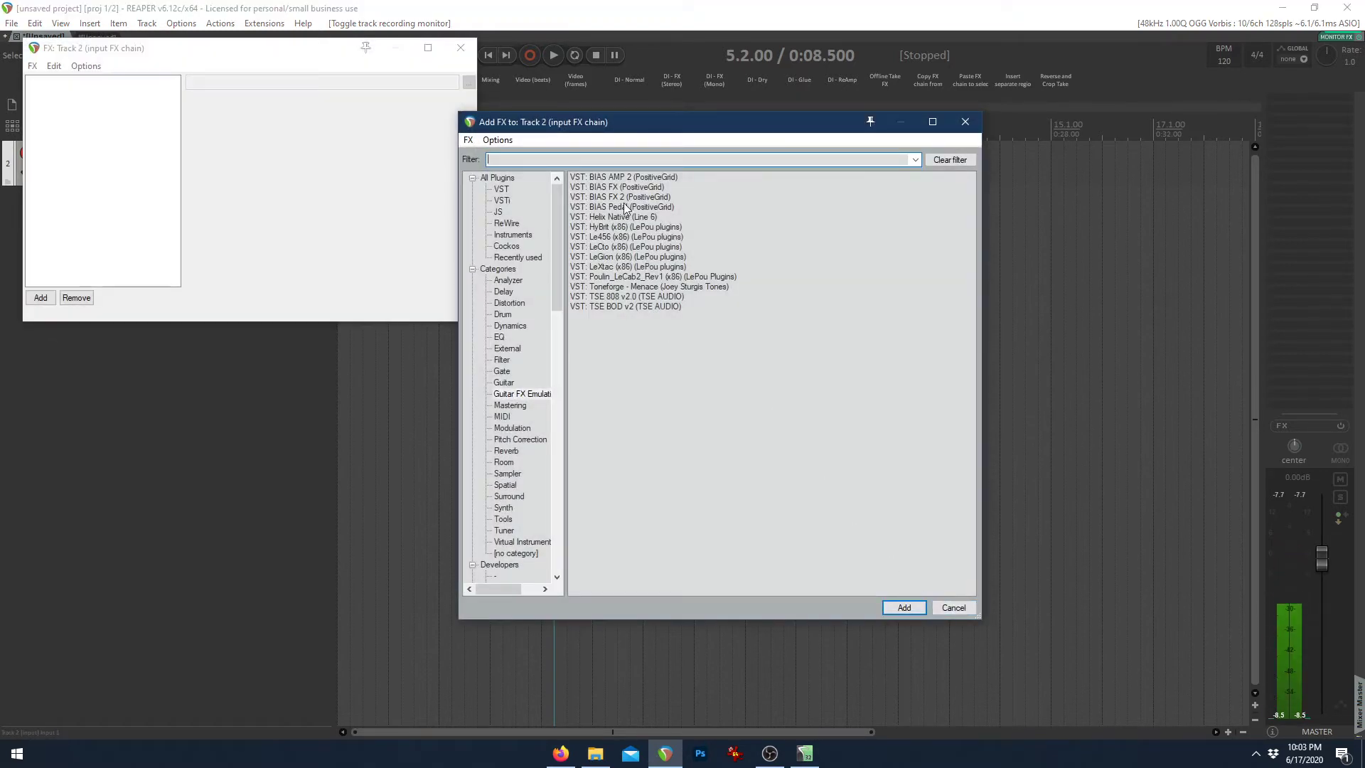
pyautogui.doubleClick(618, 217)
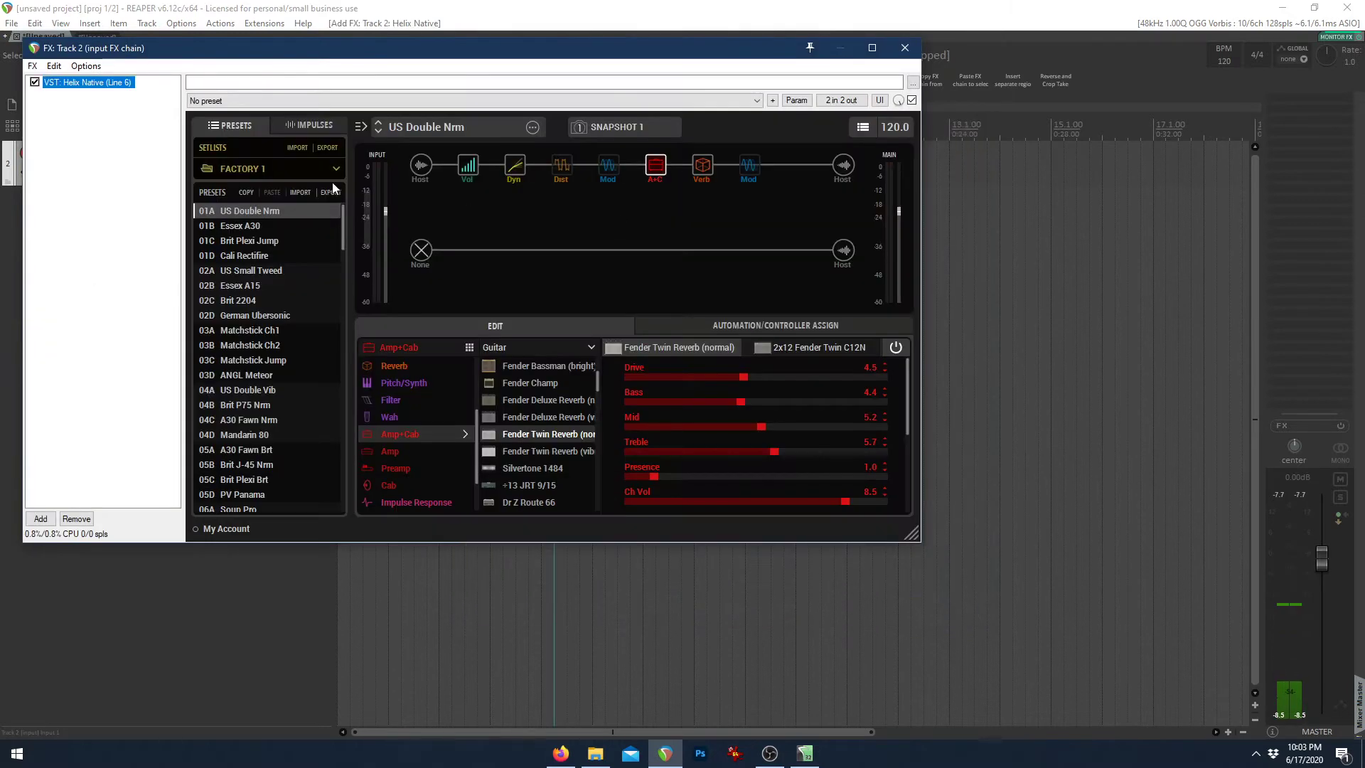
pyautogui.click(40, 518)
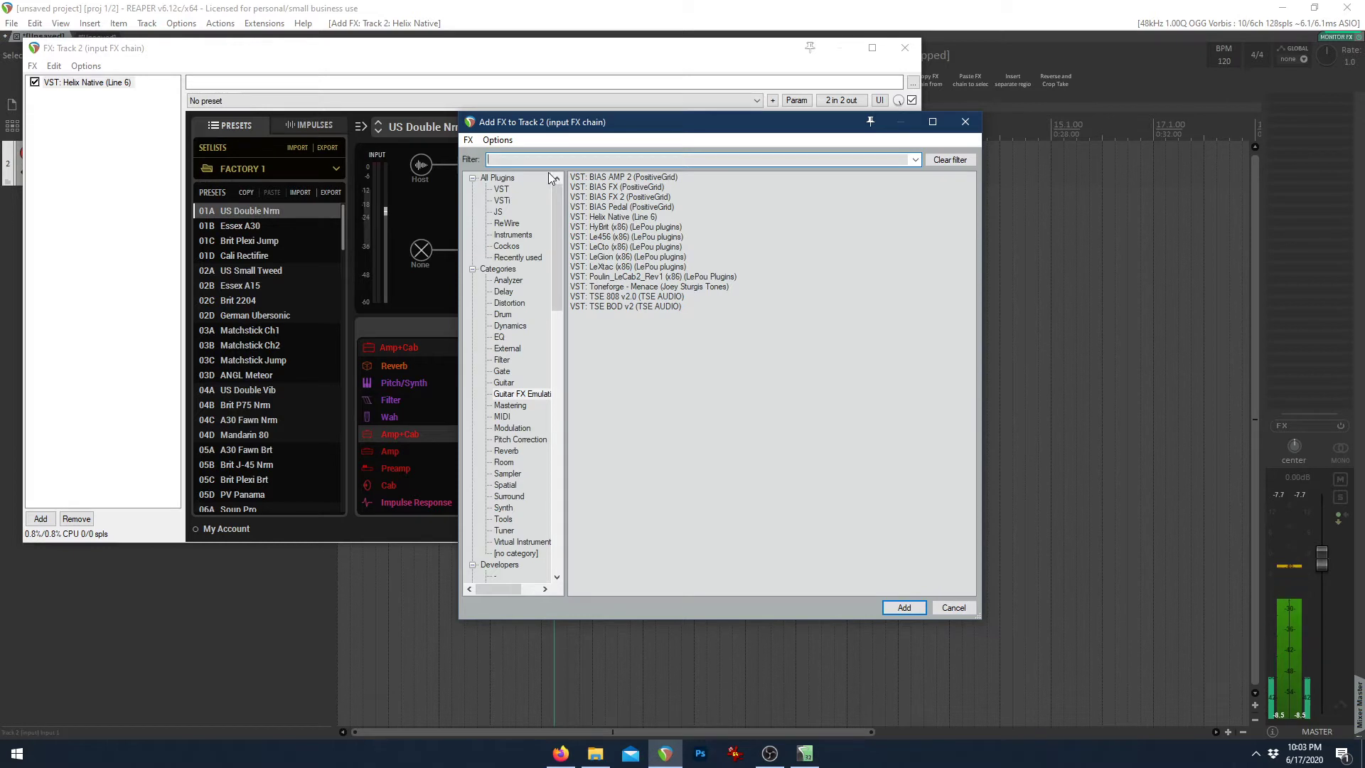
pyautogui.click(503, 175)
pyautogui.click(520, 162)
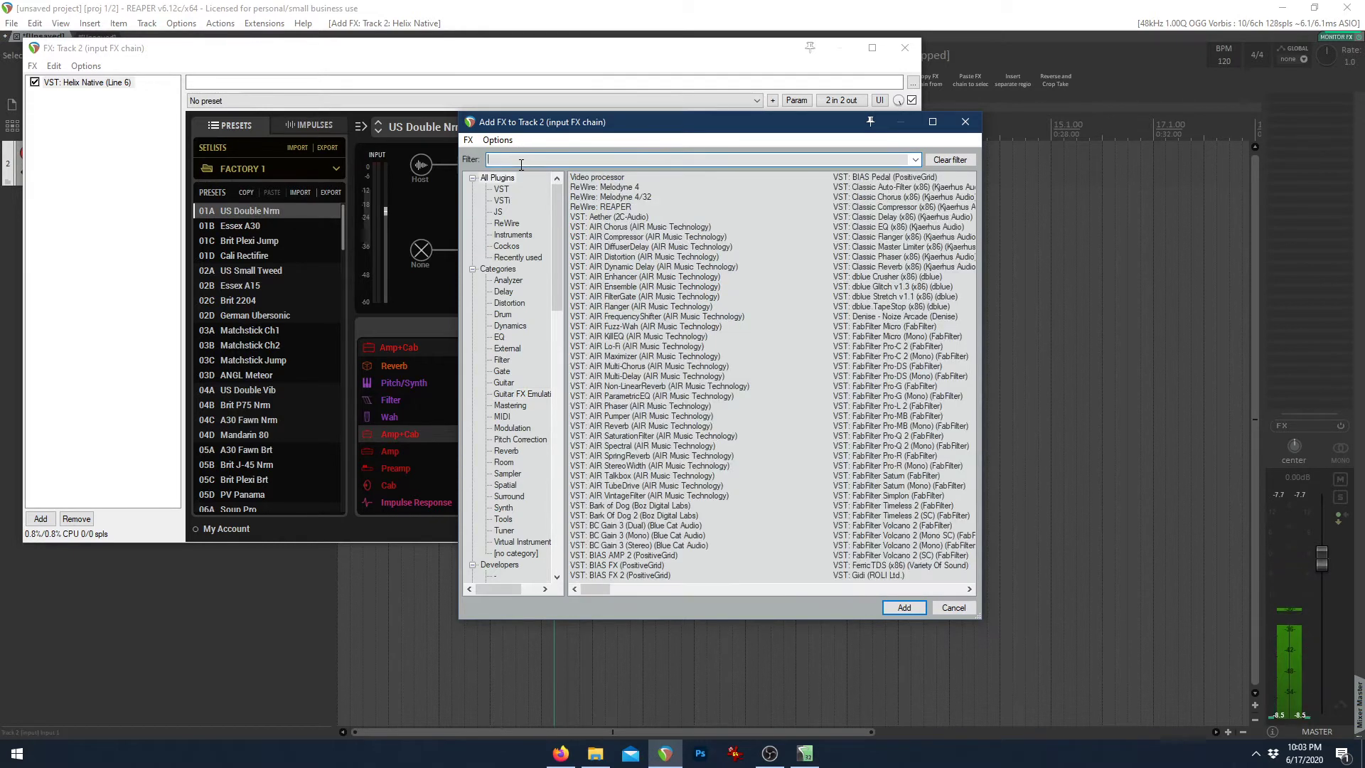
pyautogui.write('channel router')
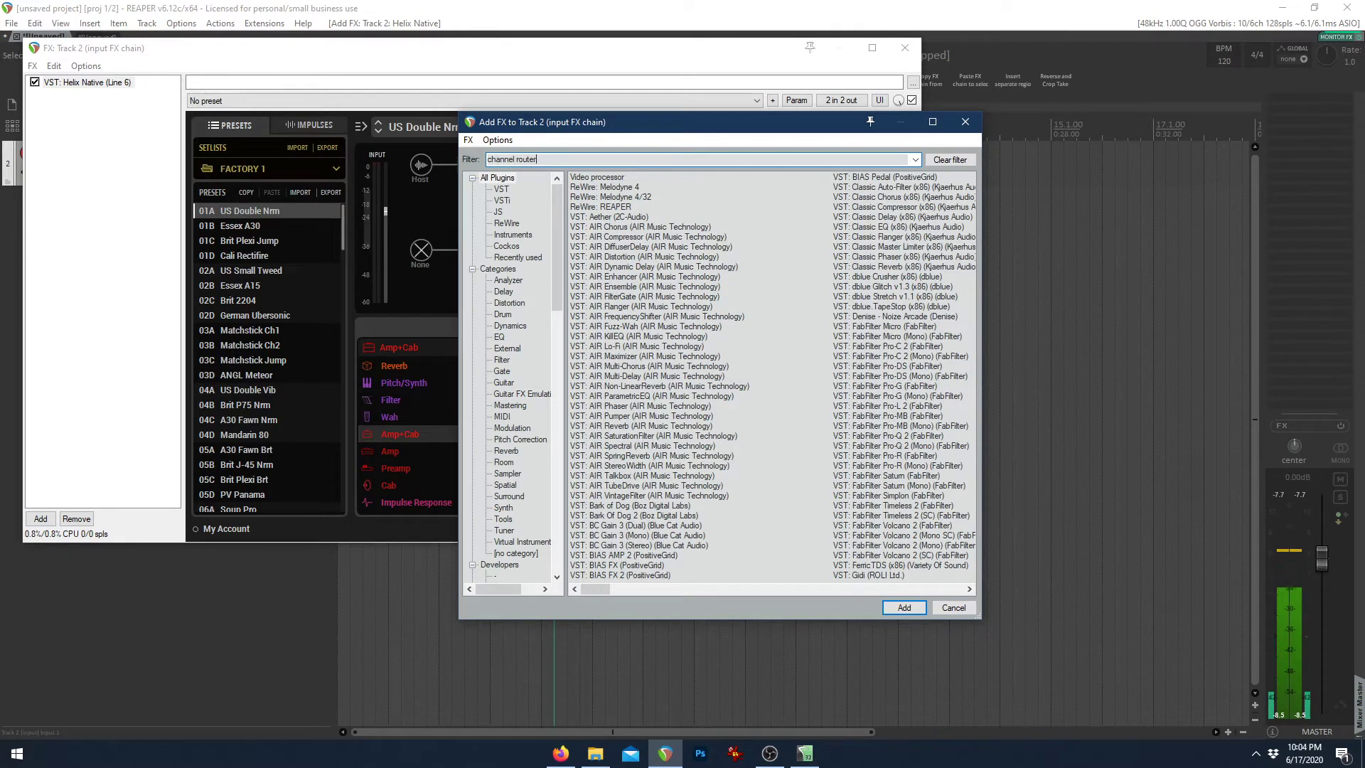
pyautogui.click(633, 176)
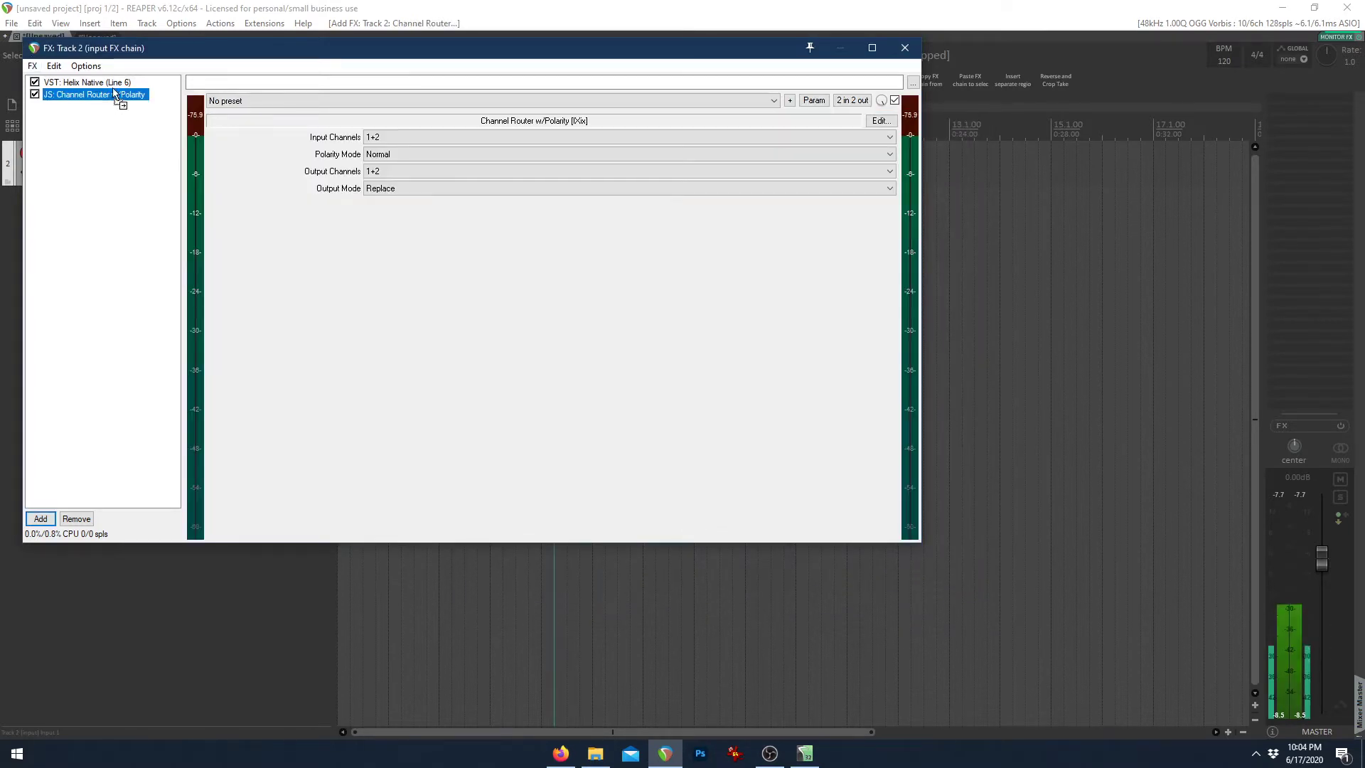
# Put Channel Router ahead of Helix Native, outputting to channels 3+4 with four pins
pyautogui.moveTo(108, 95); pyautogui.dragTo(126, 88)
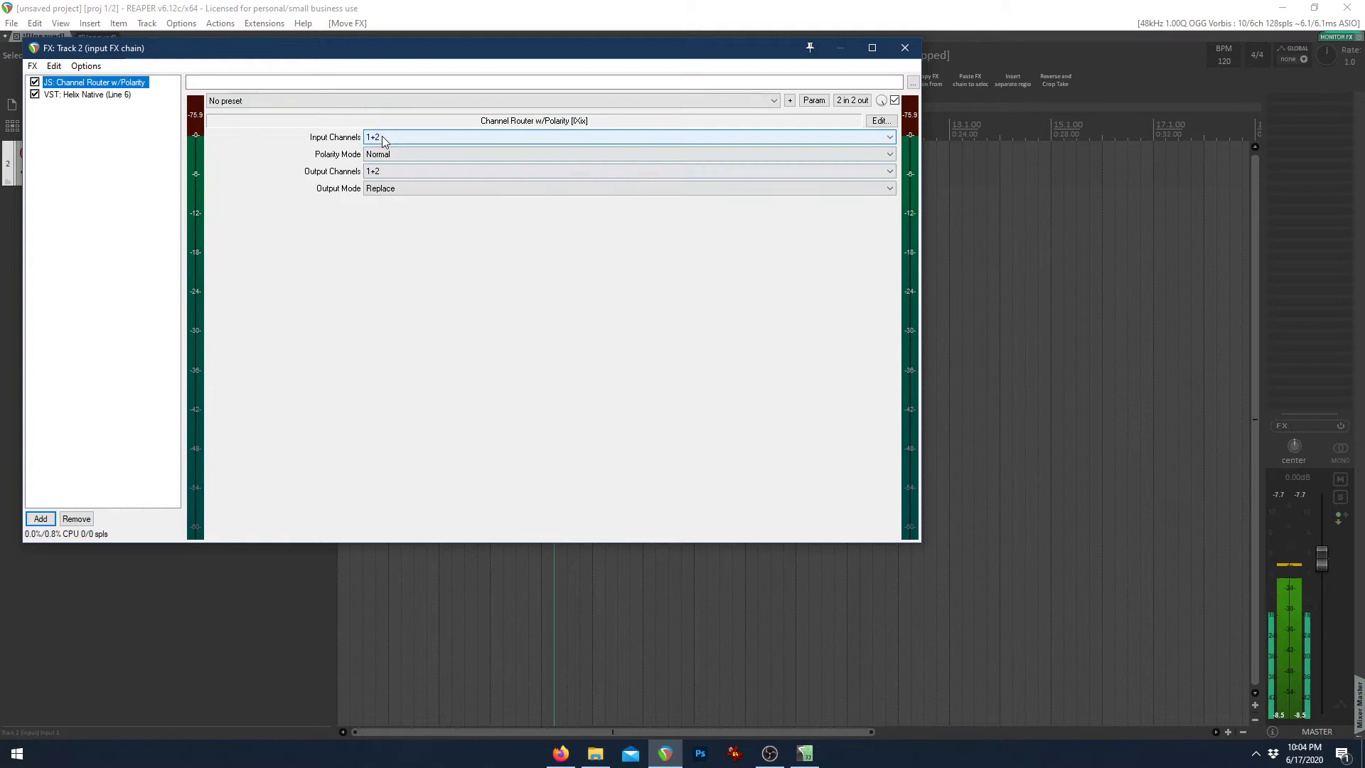
pyautogui.click(387, 172)
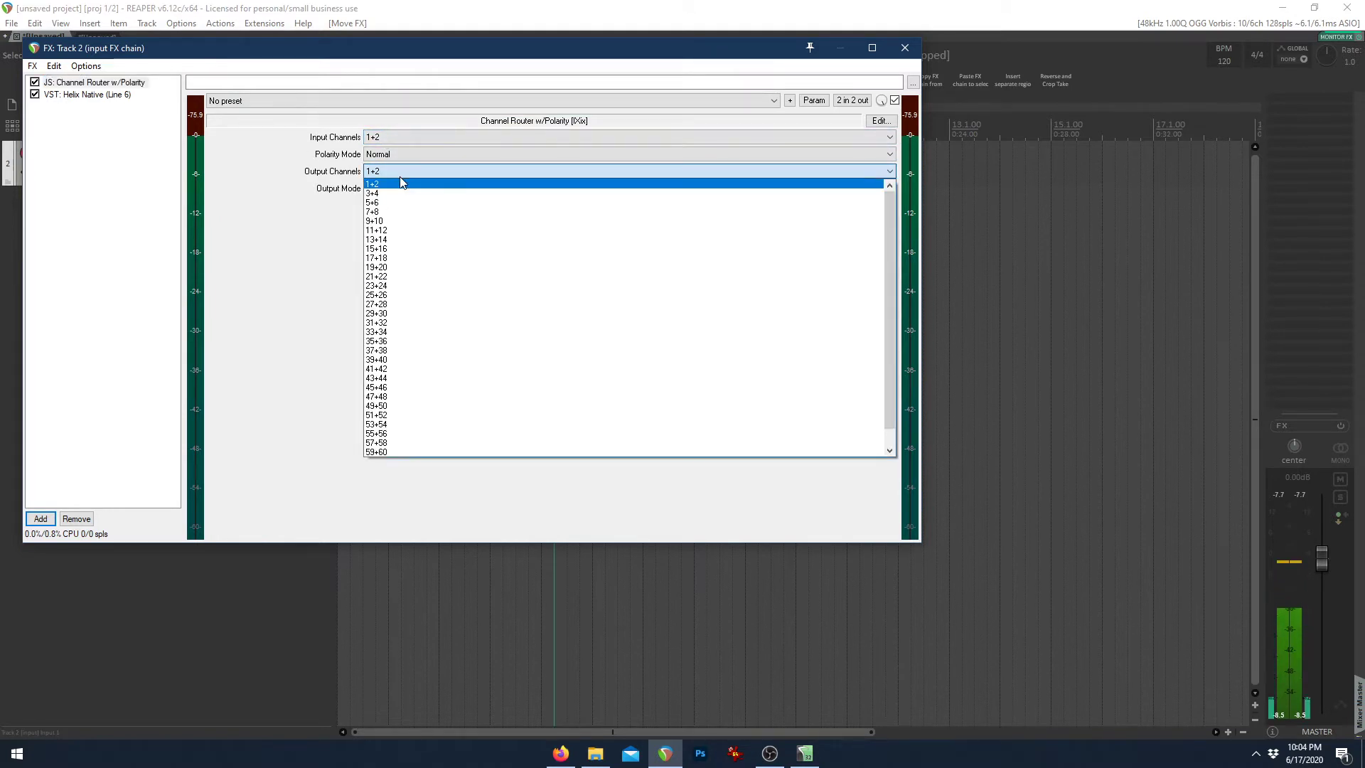
pyautogui.click(413, 193)
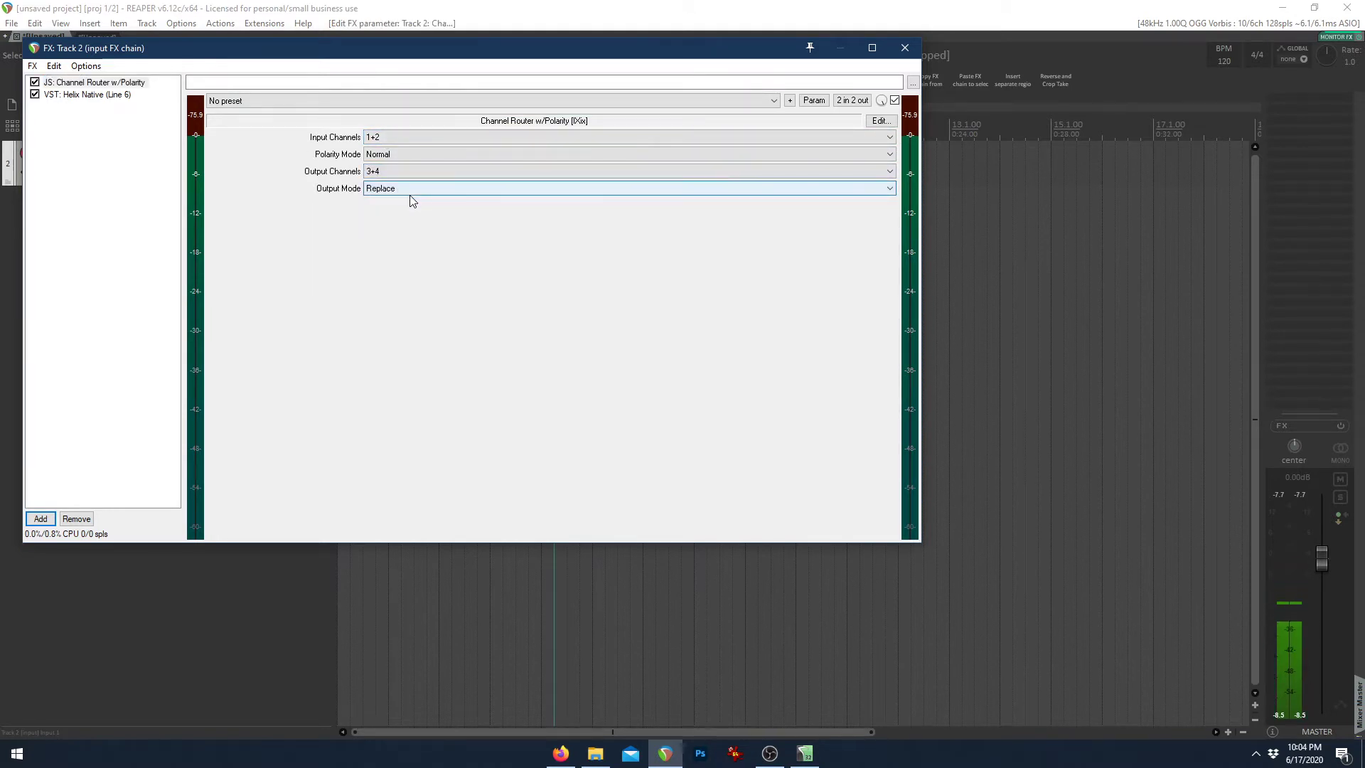
pyautogui.click(855, 102)
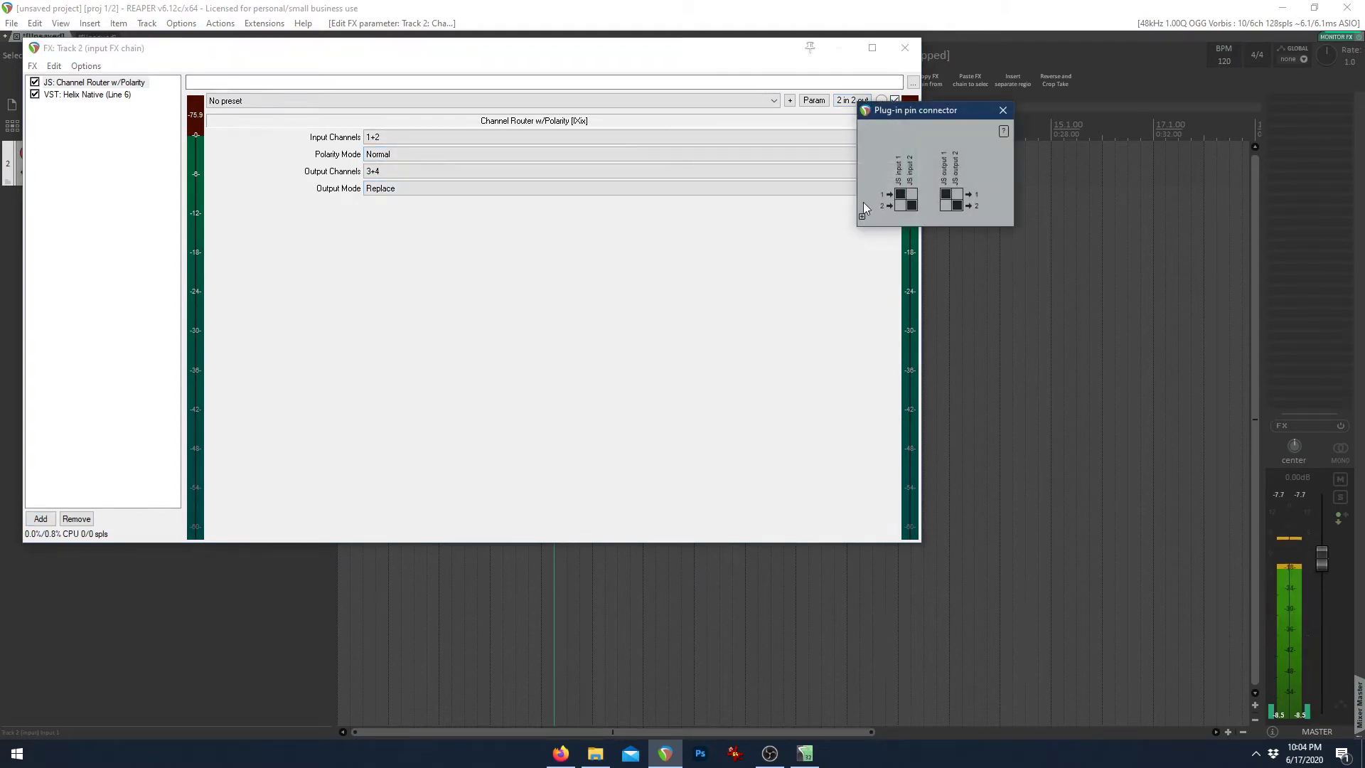
pyautogui.click(900, 196)
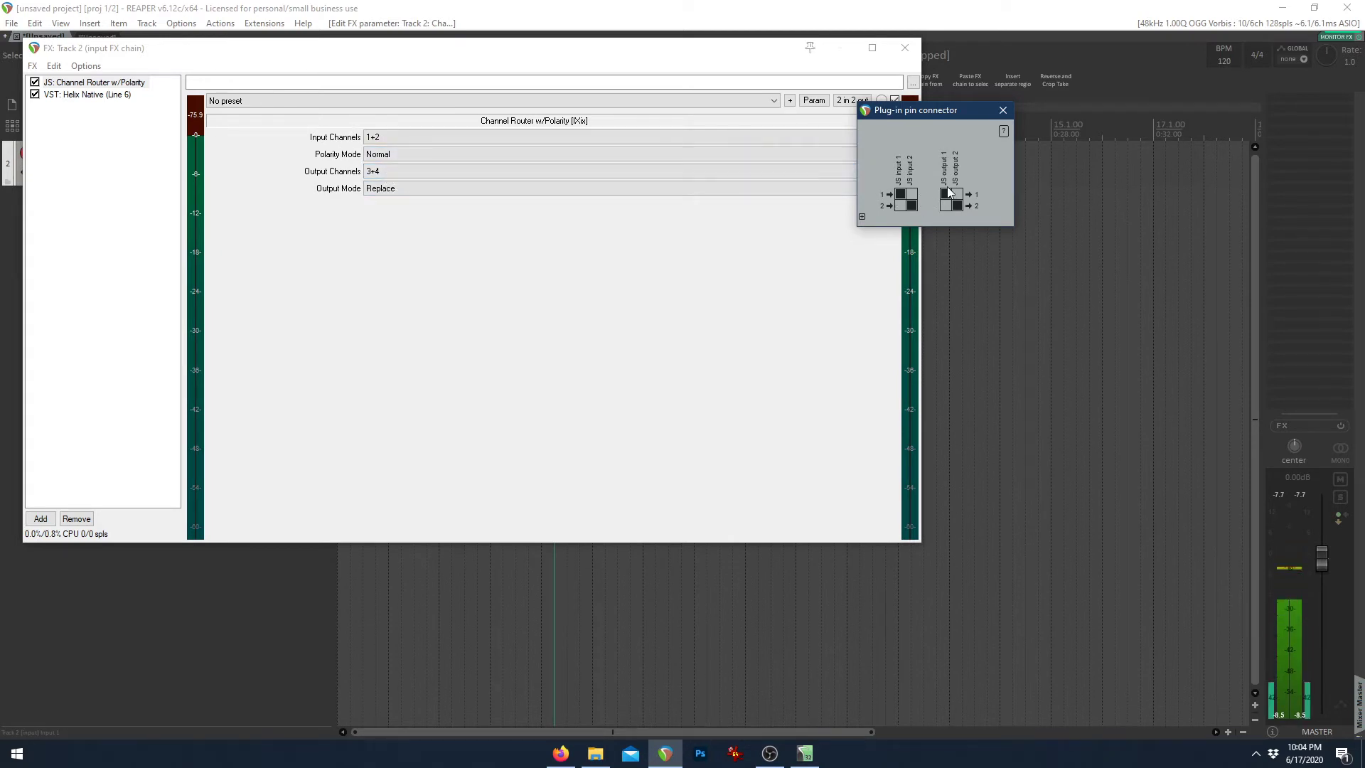
pyautogui.click(861, 216)
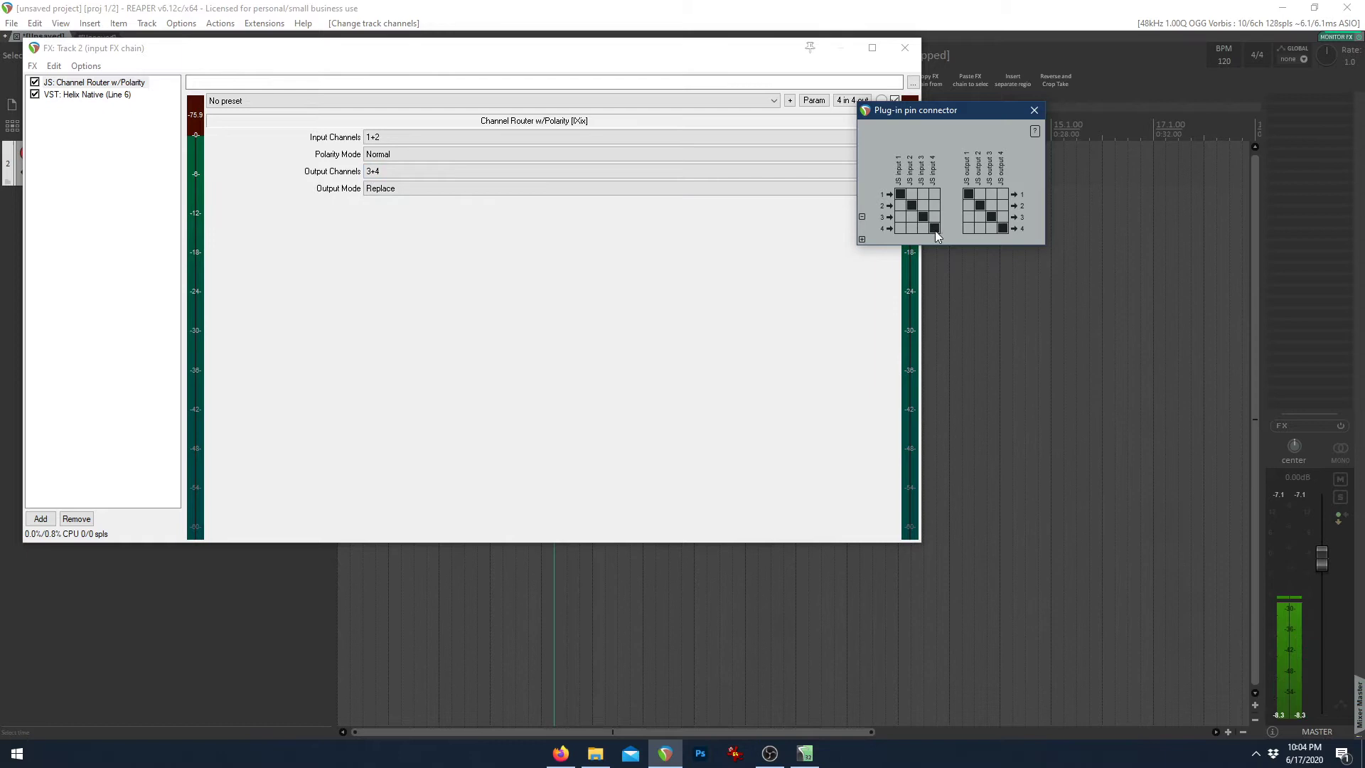
pyautogui.click(1004, 228)
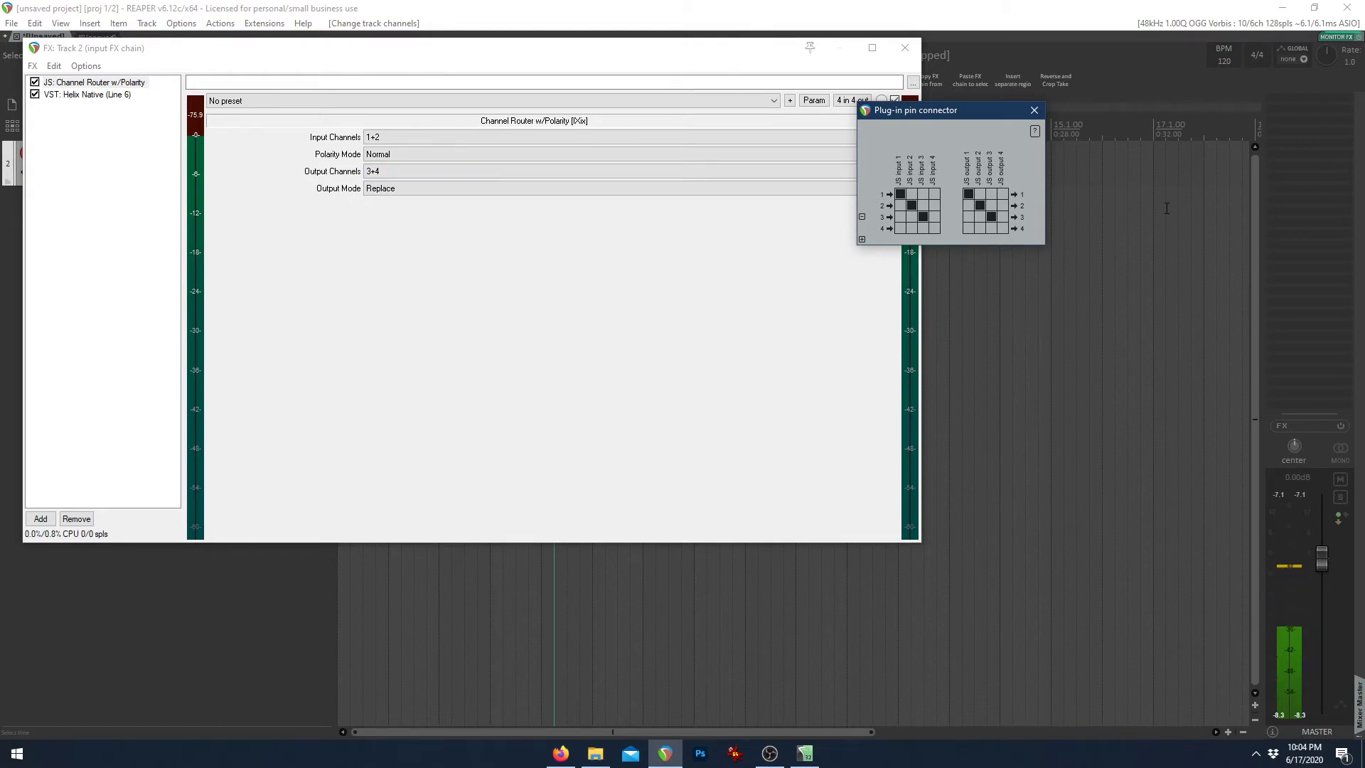
pyautogui.click(1035, 110)
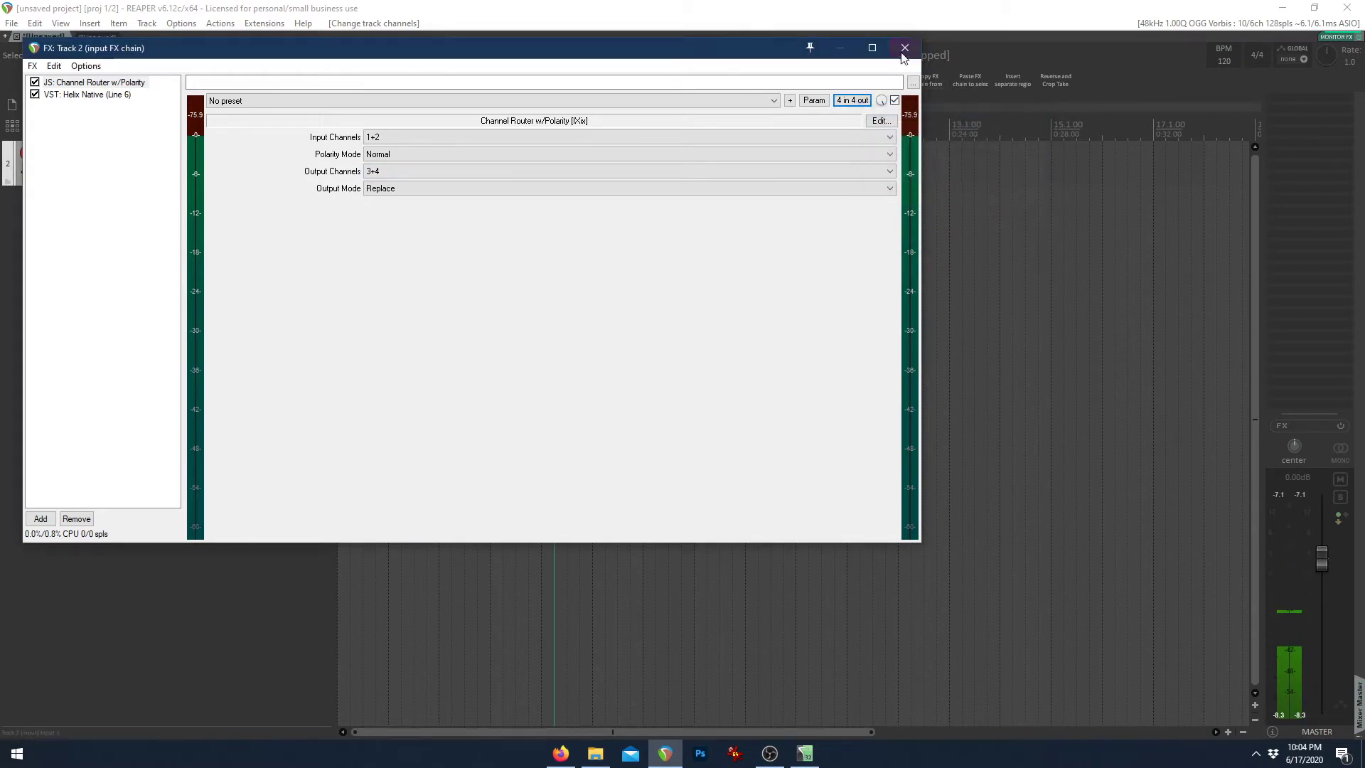
# Load the USER 1 > 01B Crunch preset in Helix Native and close the chain
pyautogui.click(119, 99)
pyautogui.click(266, 168)
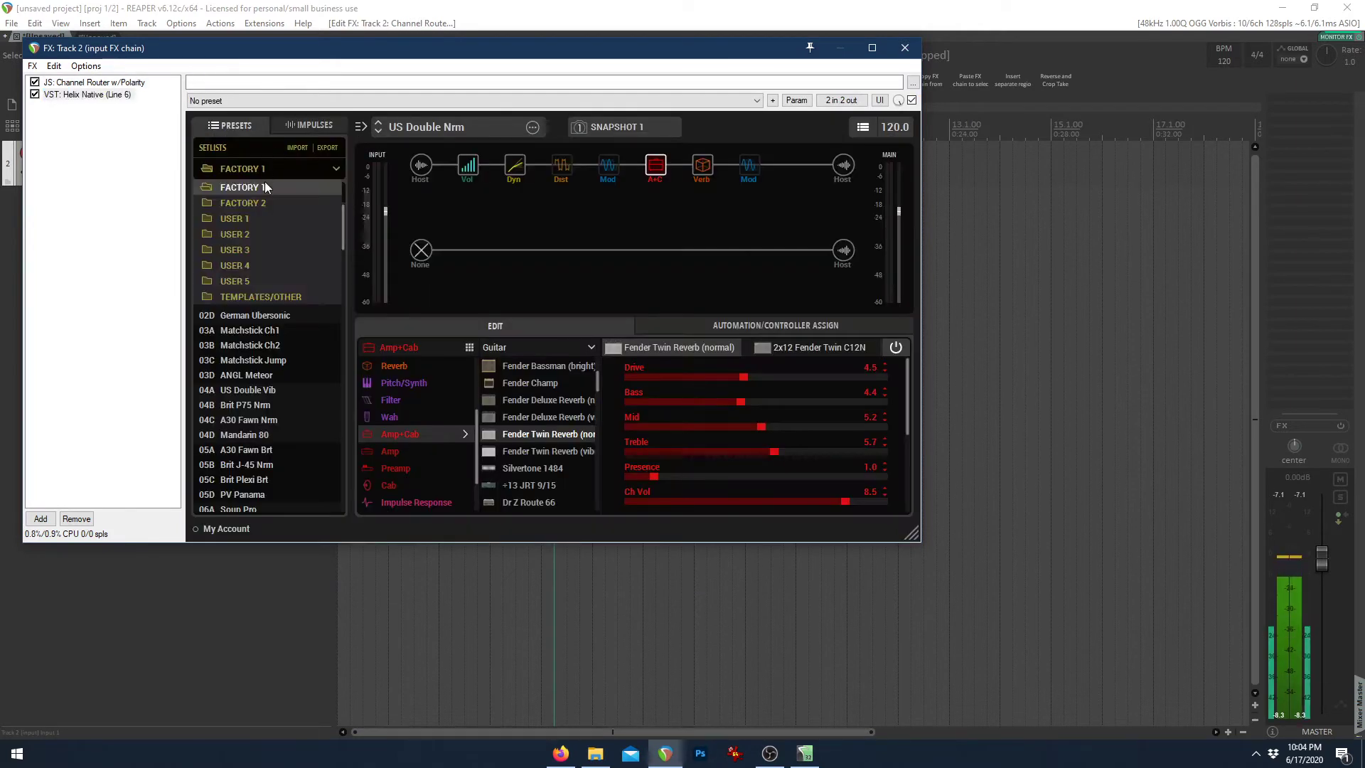
pyautogui.click(284, 219)
pyautogui.click(267, 228)
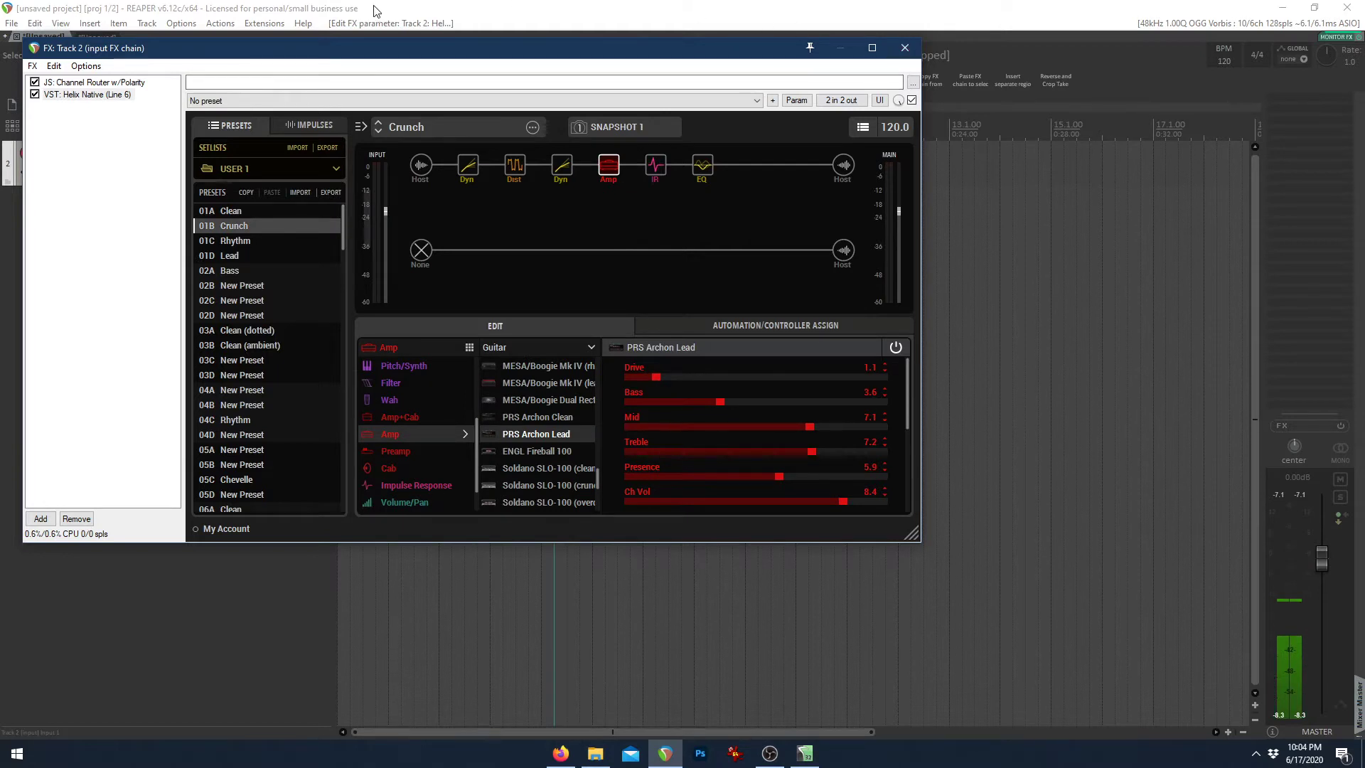
pyautogui.press('Escape')
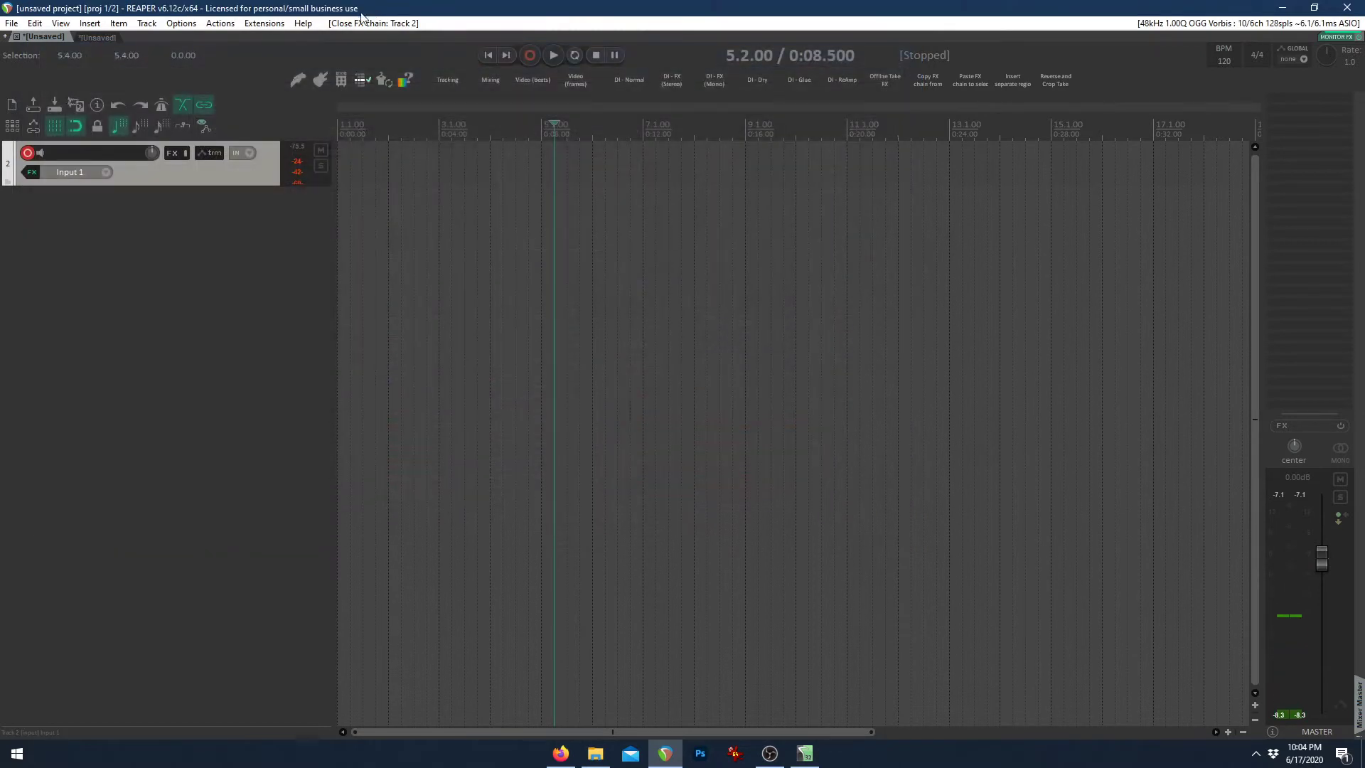
# Set Track 2 to record input in forced multichannel format
pyautogui.rightClick(28, 155)
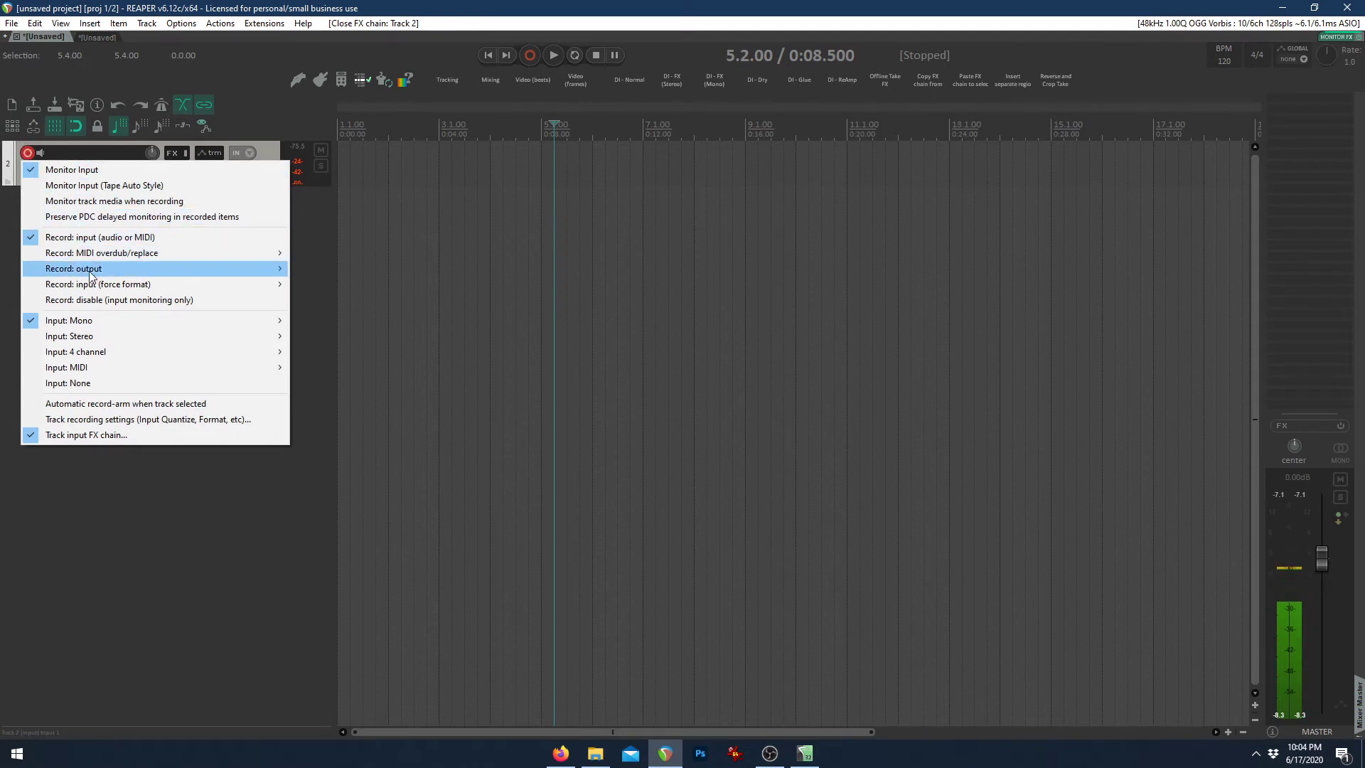
pyautogui.moveTo(100, 285)
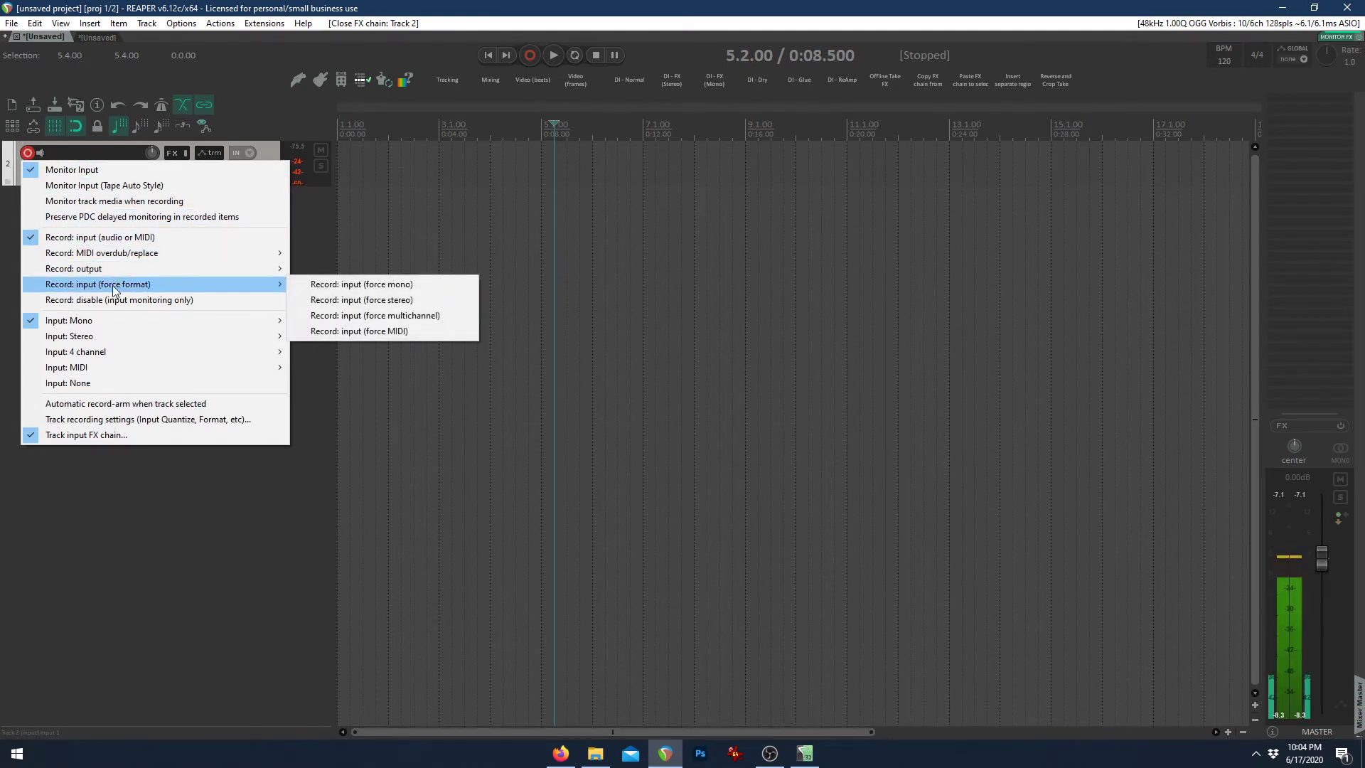
pyautogui.click(409, 316)
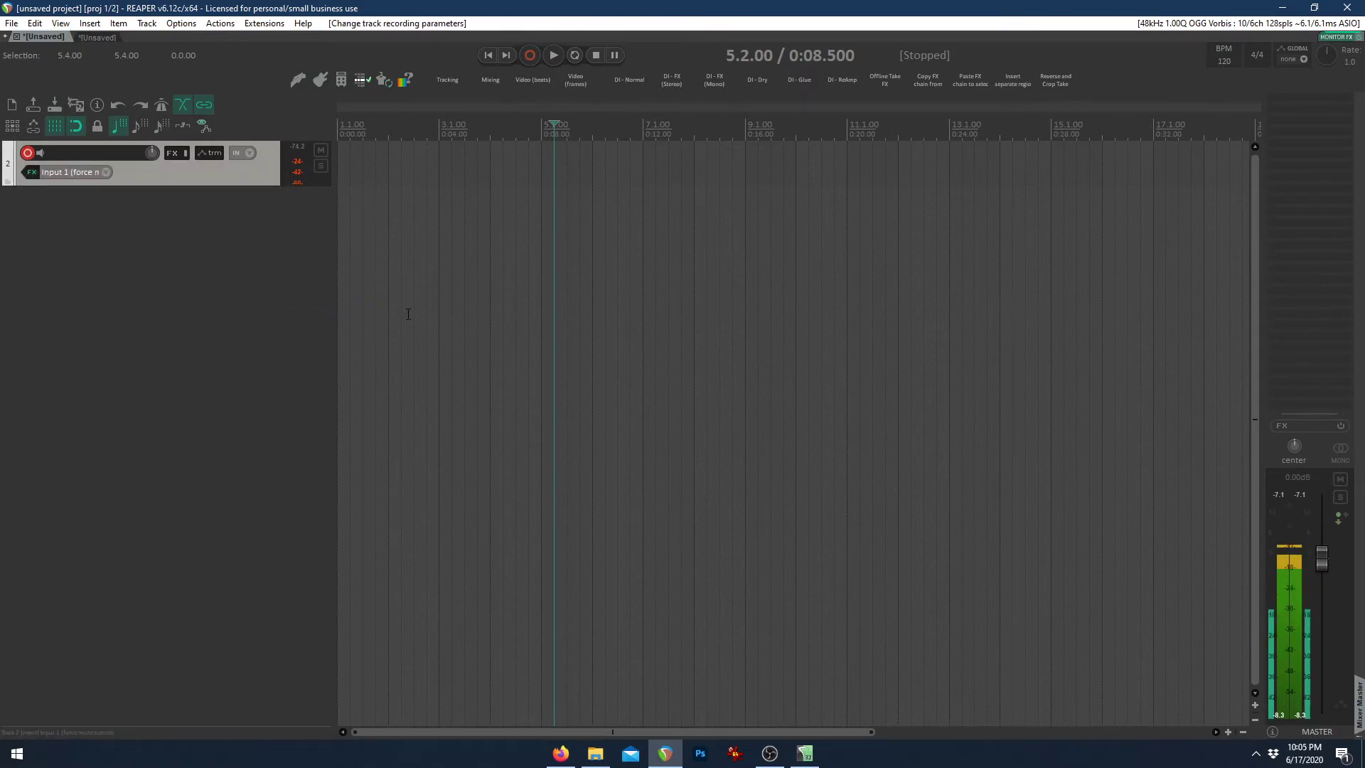
# Record a six-and-a-half-second take from the project start, then stop
pyautogui.click(489, 50)
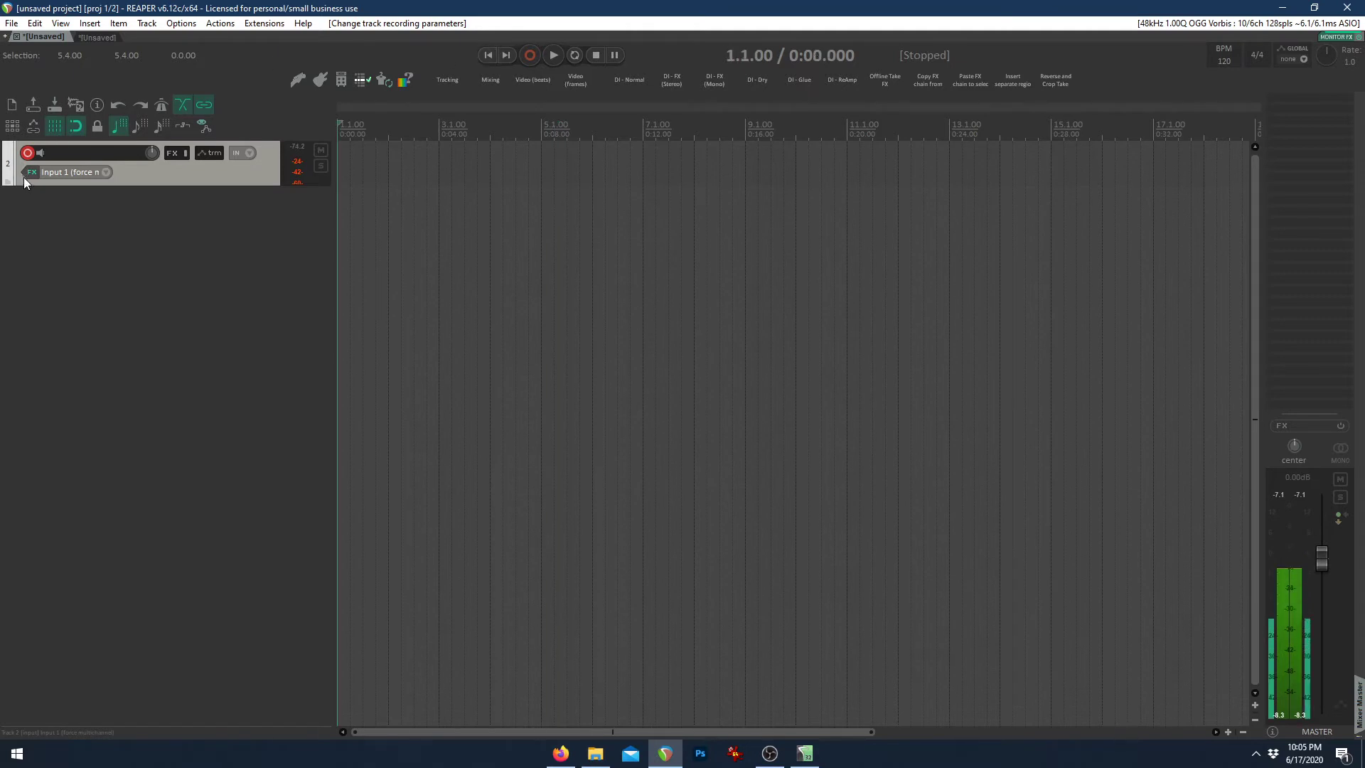
pyautogui.moveTo(24, 178)
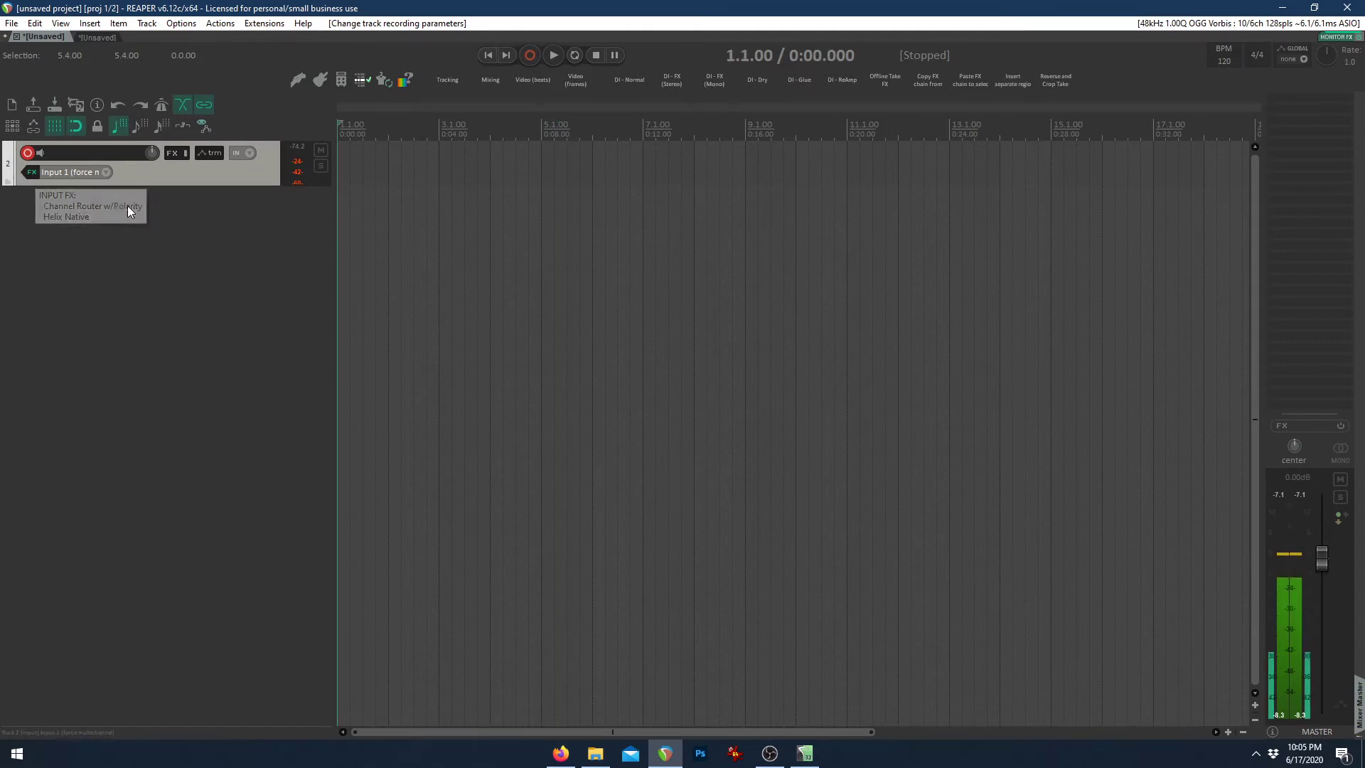
pyautogui.click(533, 55)
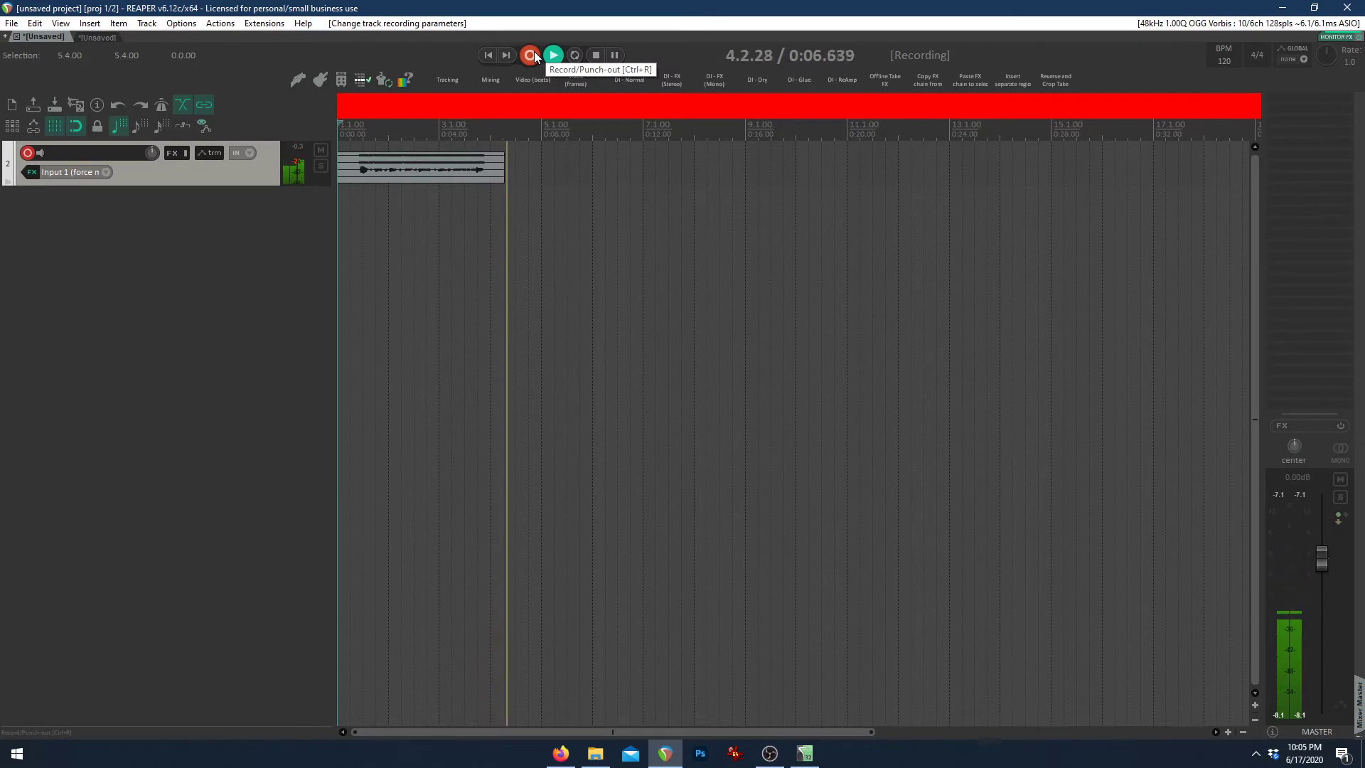
pyautogui.press('space')
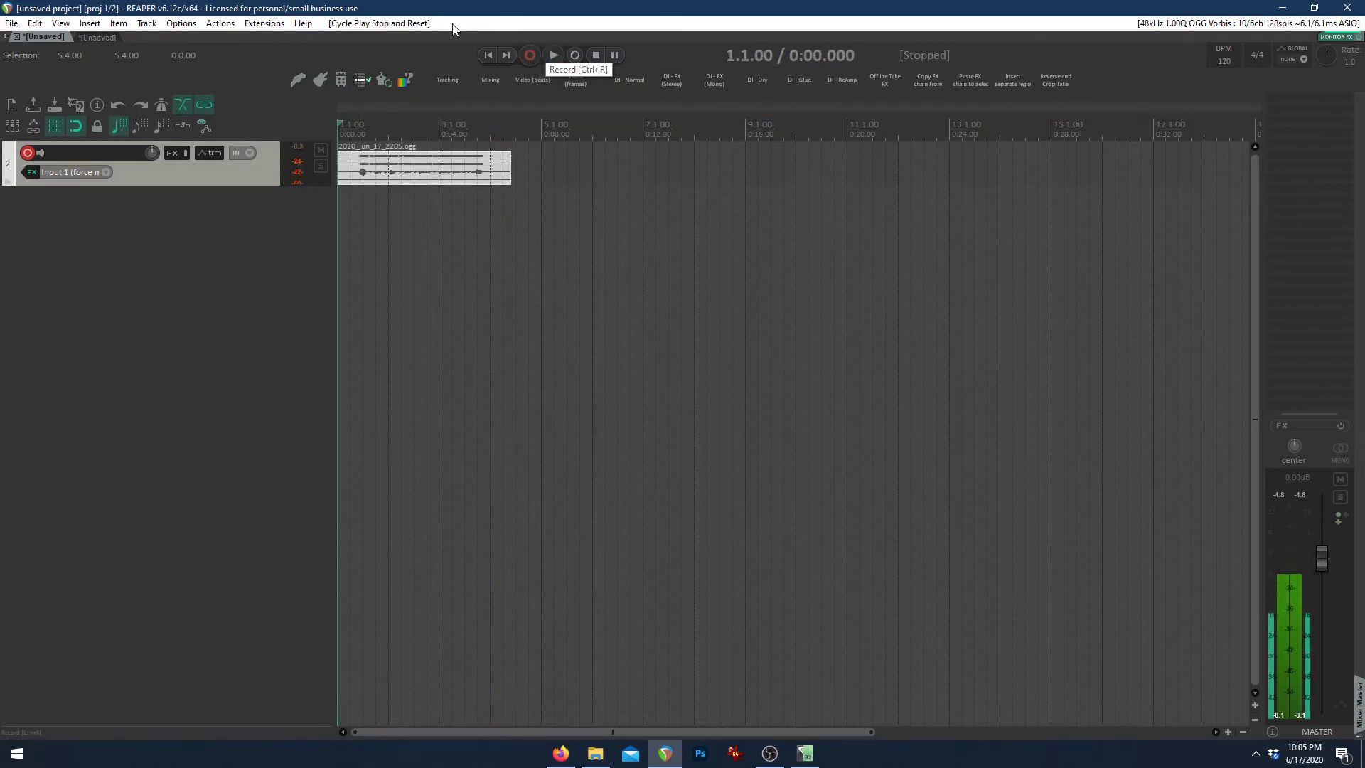
# Rename track 2 to 'Input' and delete its recorded take
pyautogui.moveTo(241, 186); pyautogui.dragTo(241, 339)
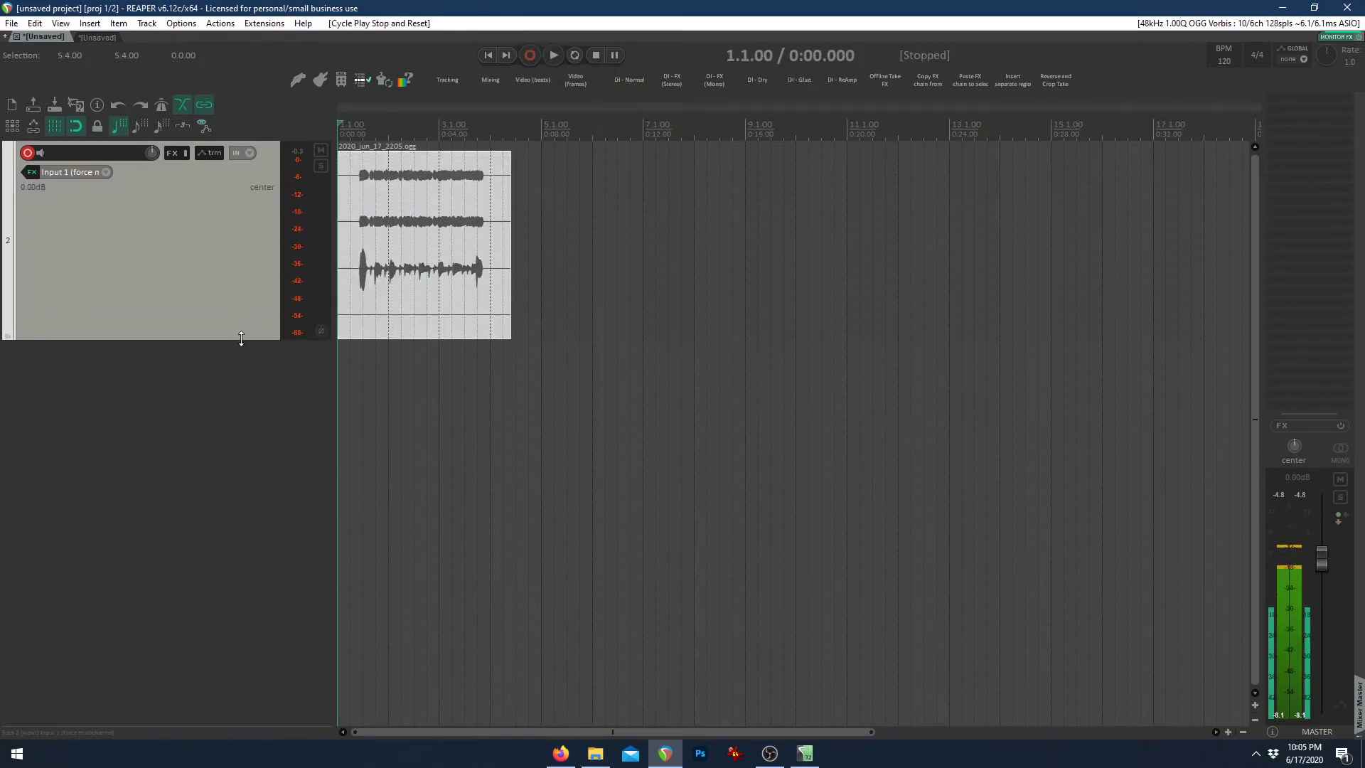
pyautogui.doubleClick(100, 155)
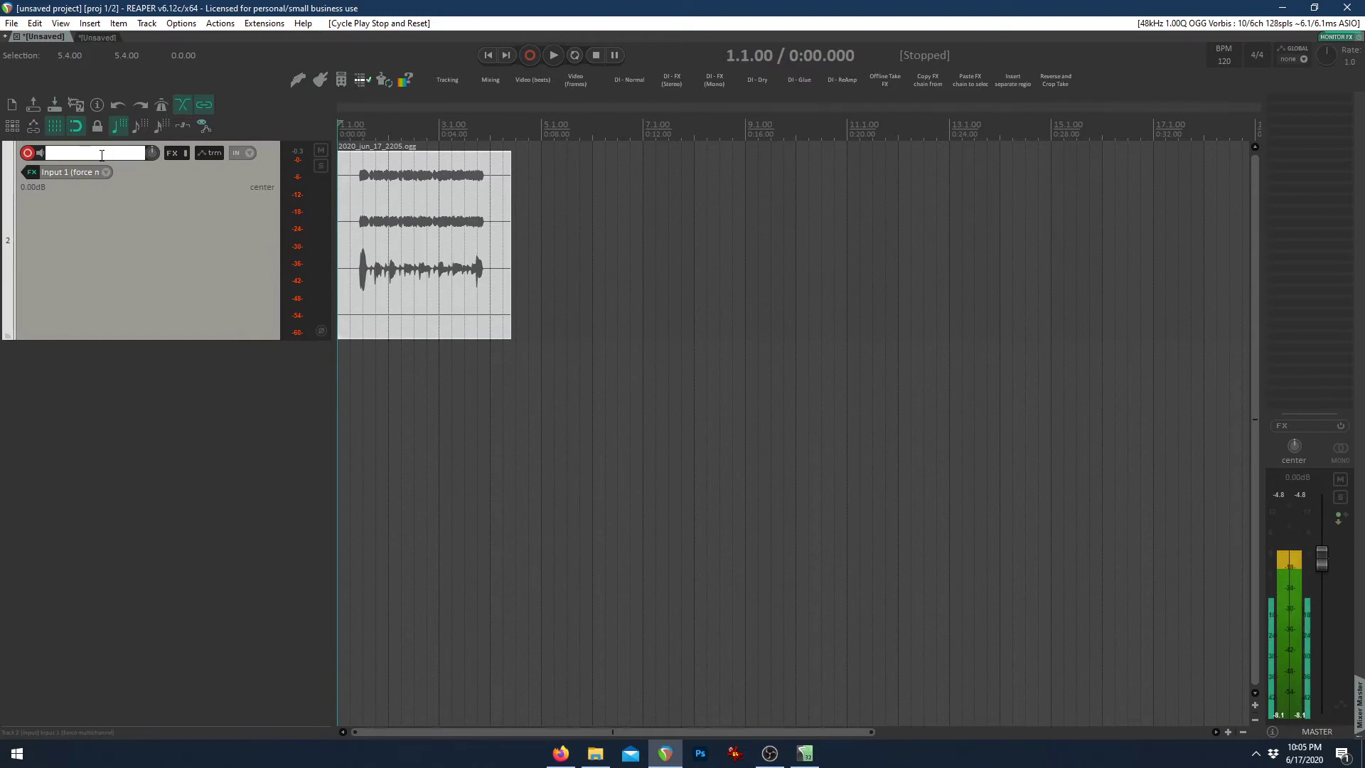
pyautogui.write('Input')
pyautogui.press('Return')
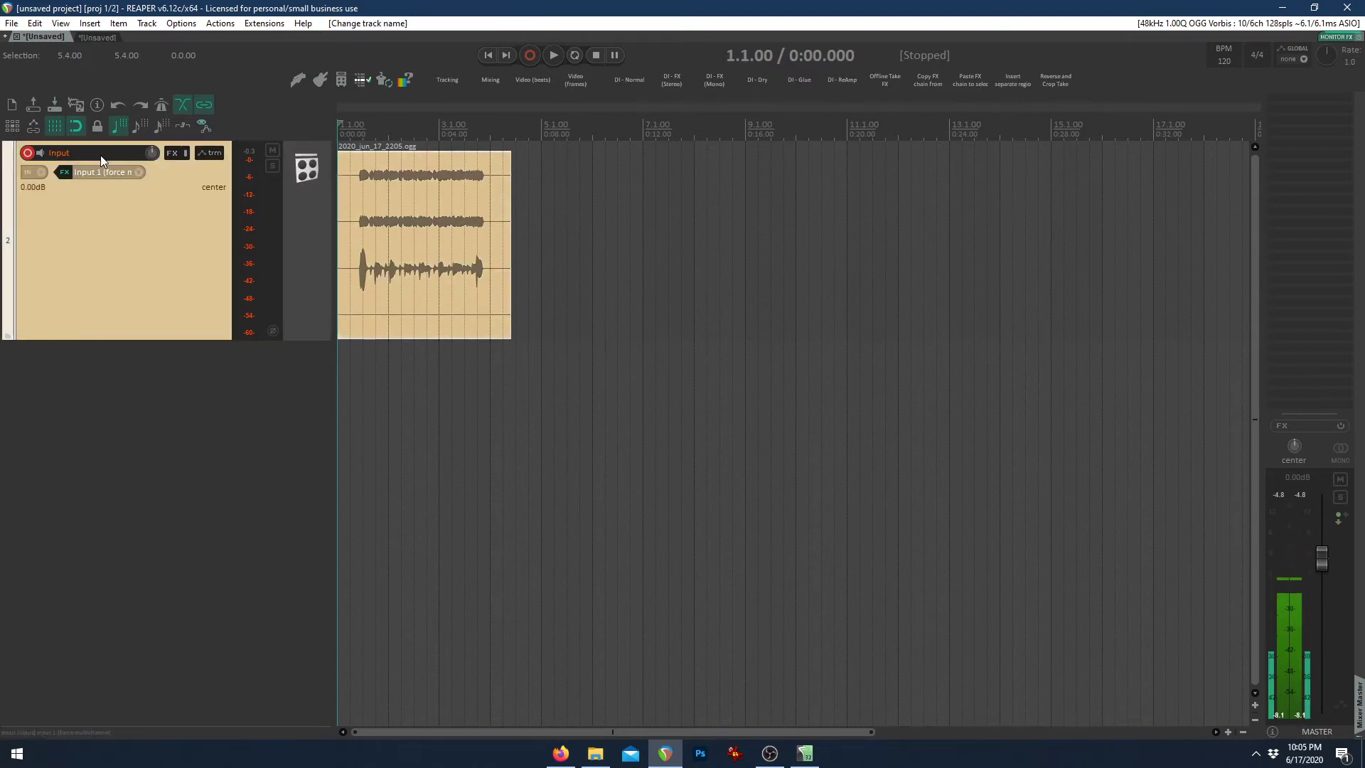
pyautogui.click(451, 214)
pyautogui.press('Delete')
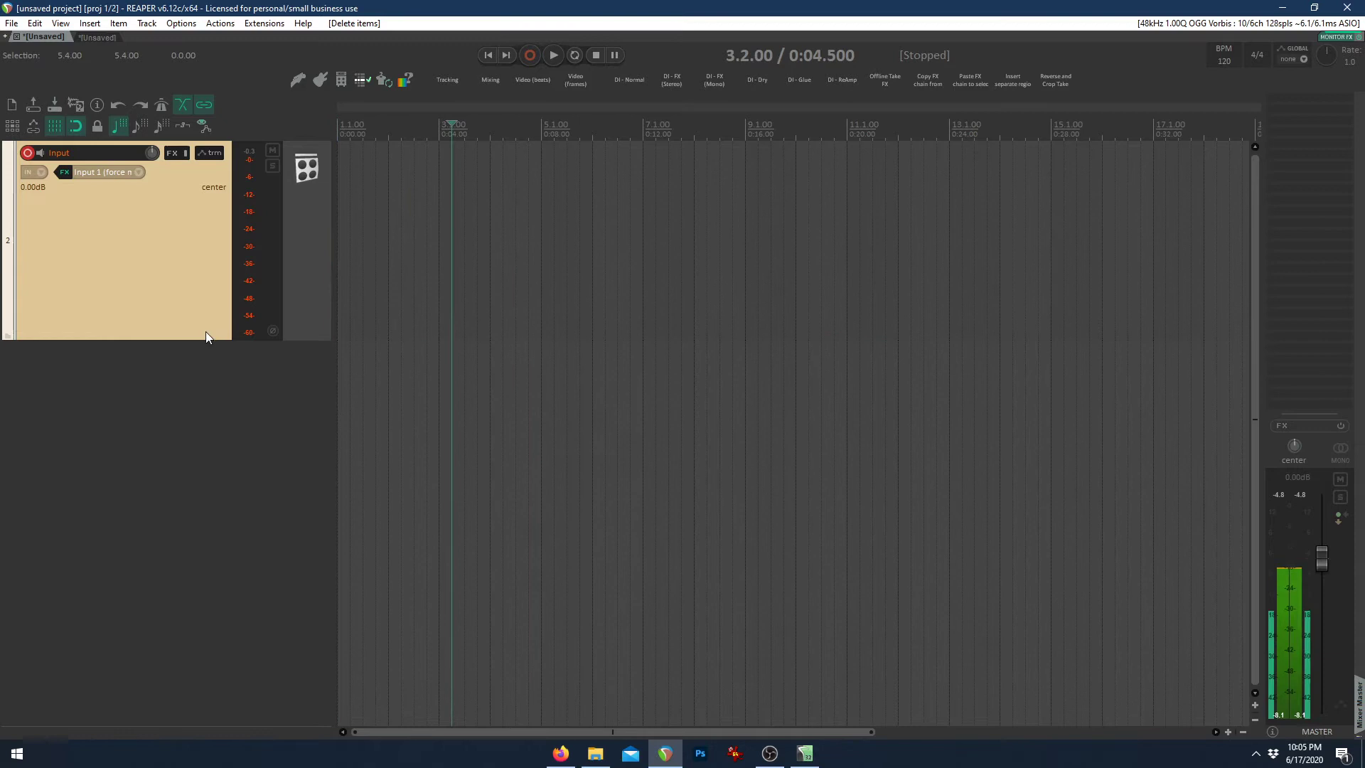
pyautogui.moveTo(195, 337); pyautogui.dragTo(208, 160)
# Save track 2 as a track template, overwriting Tone.RTrackTemplate
pyautogui.rightClick(206, 173)
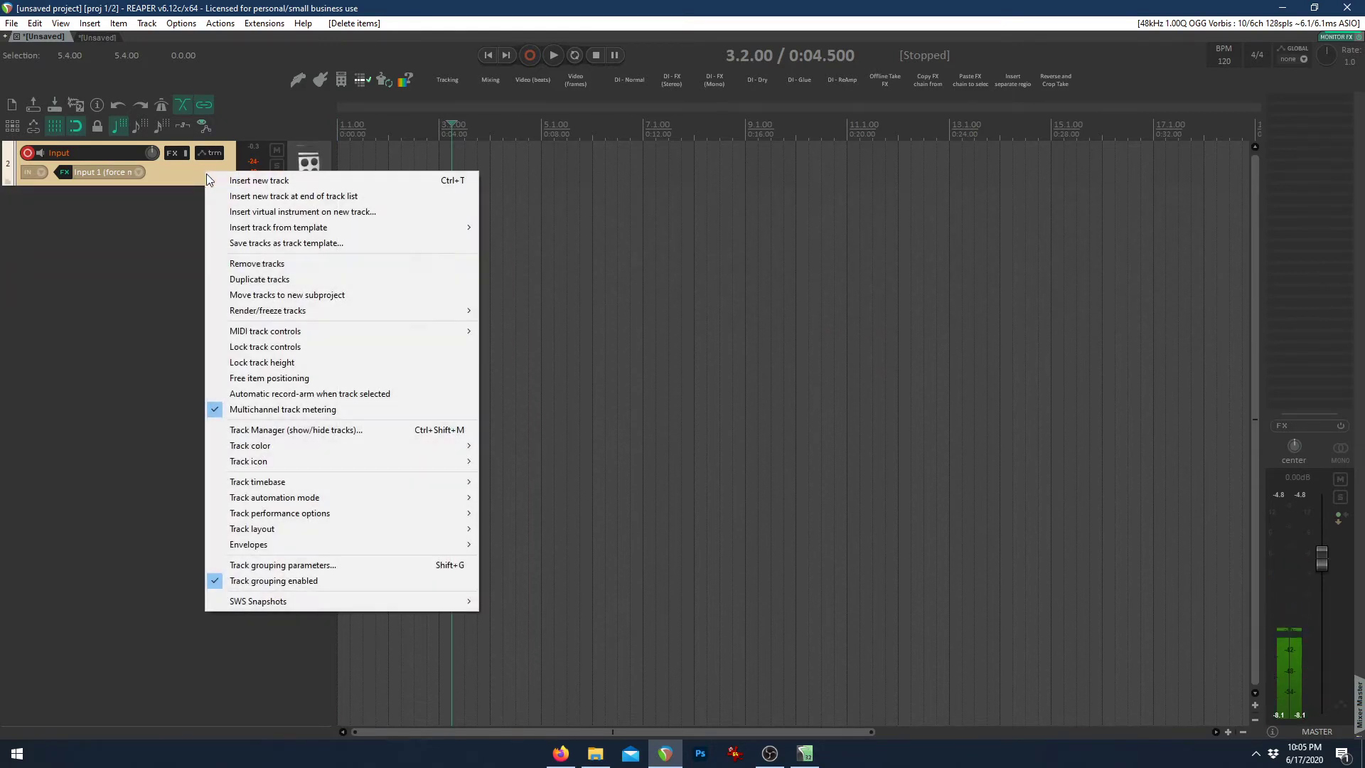
pyautogui.click(285, 243)
pyautogui.scroll(-3, 203, 268)
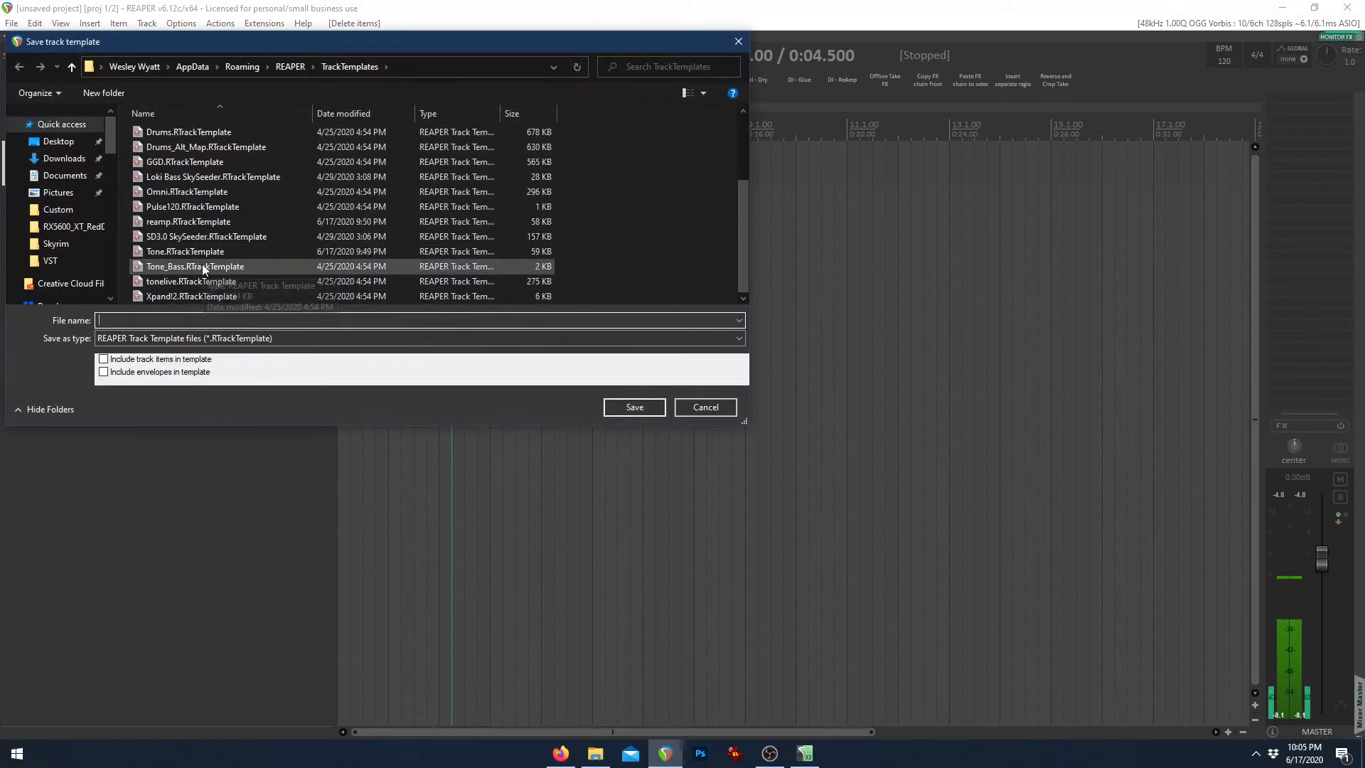
pyautogui.click(202, 266)
pyautogui.click(185, 251)
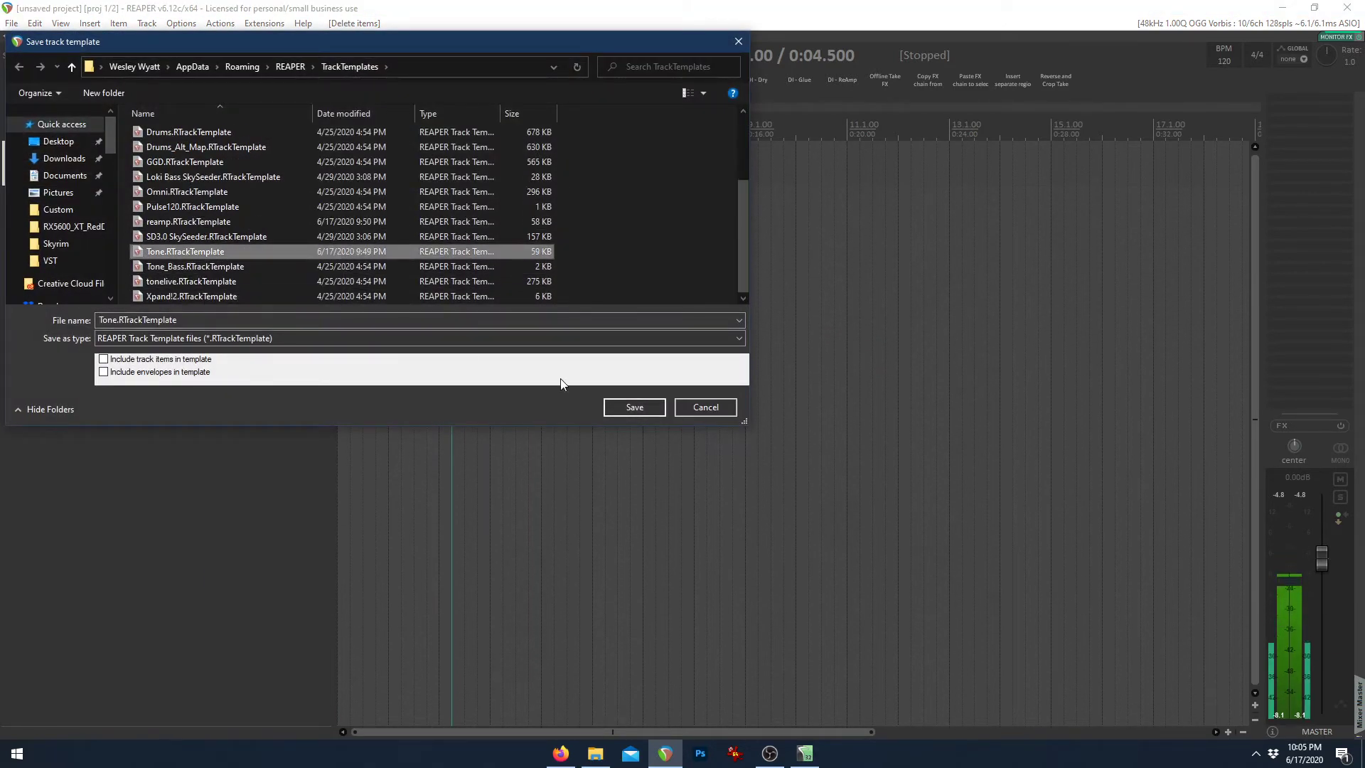
pyautogui.click(622, 410)
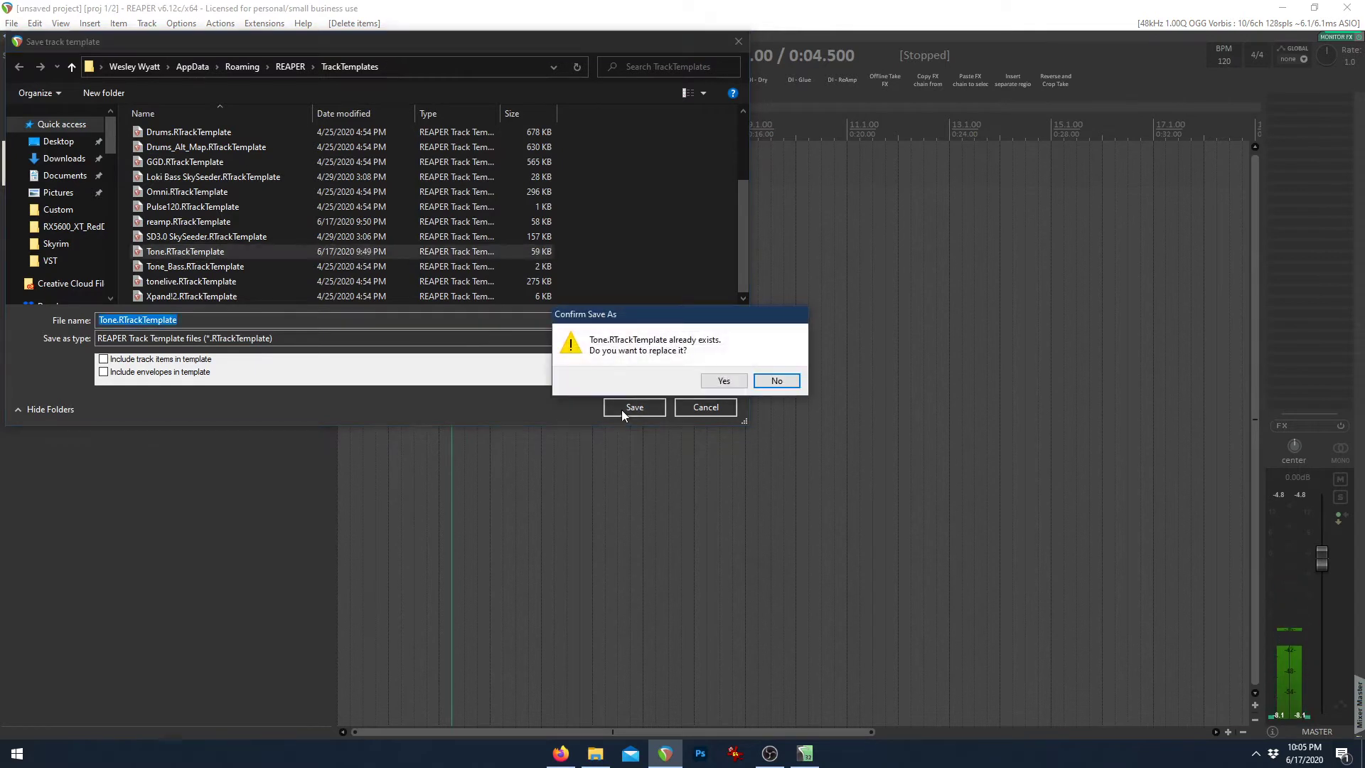
pyautogui.click(729, 383)
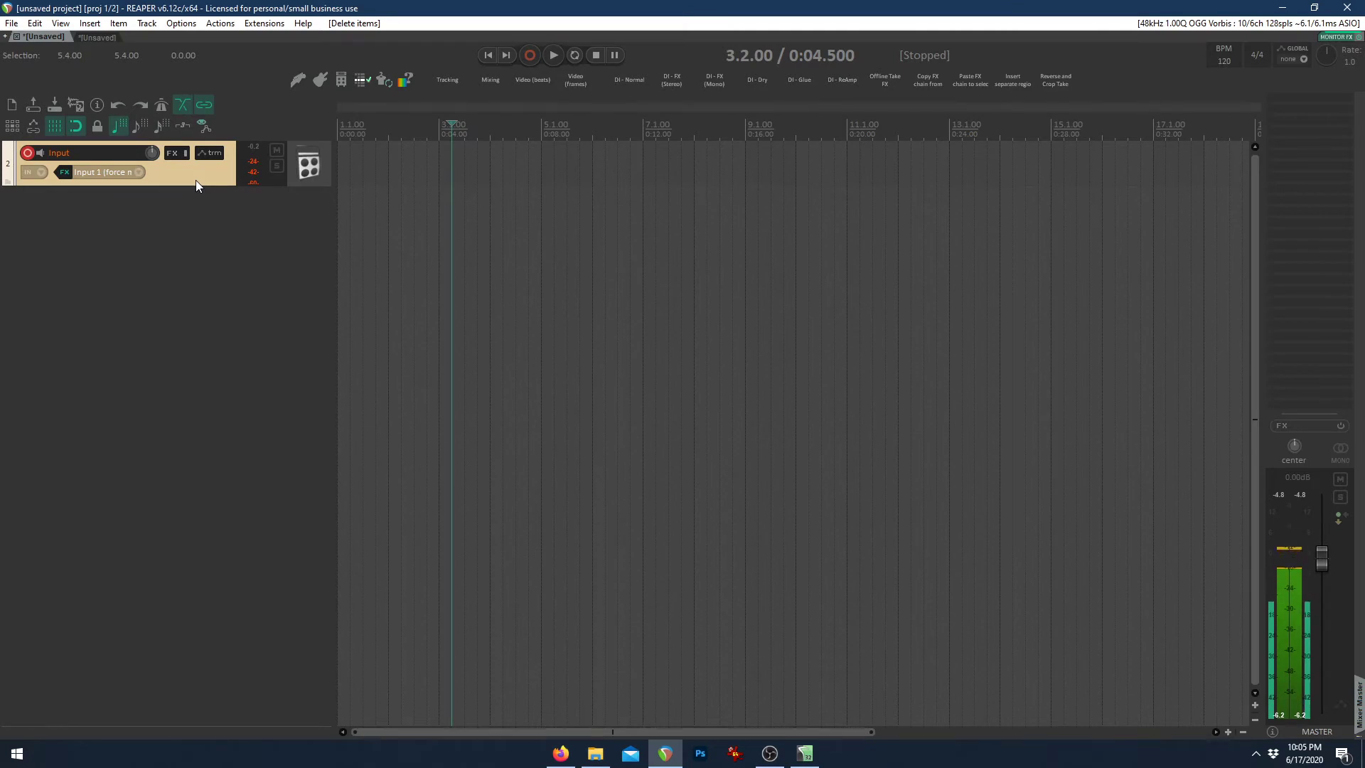
# Add a track named 'Reamp' below Input and copy Input's input FX onto it
pyautogui.hotkey('ctrl', 't')
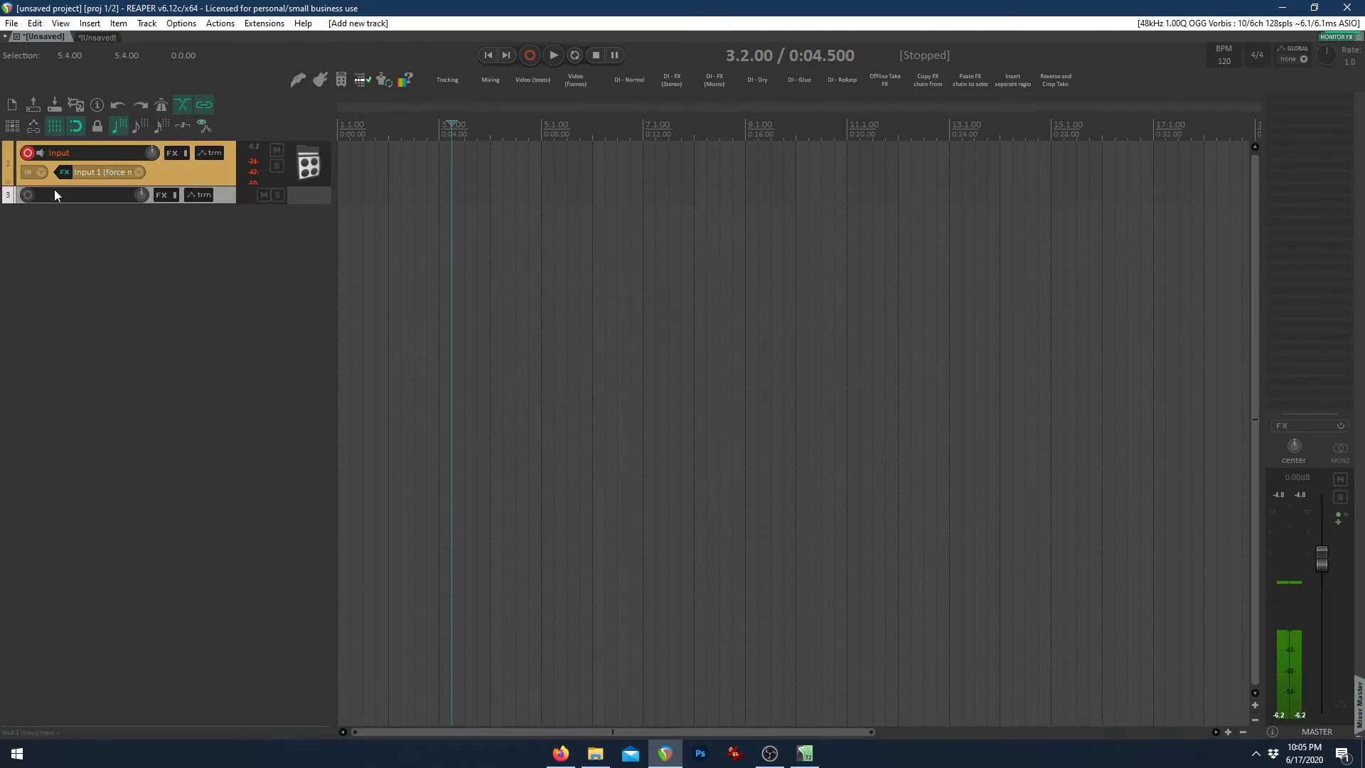
pyautogui.write('Reamp')
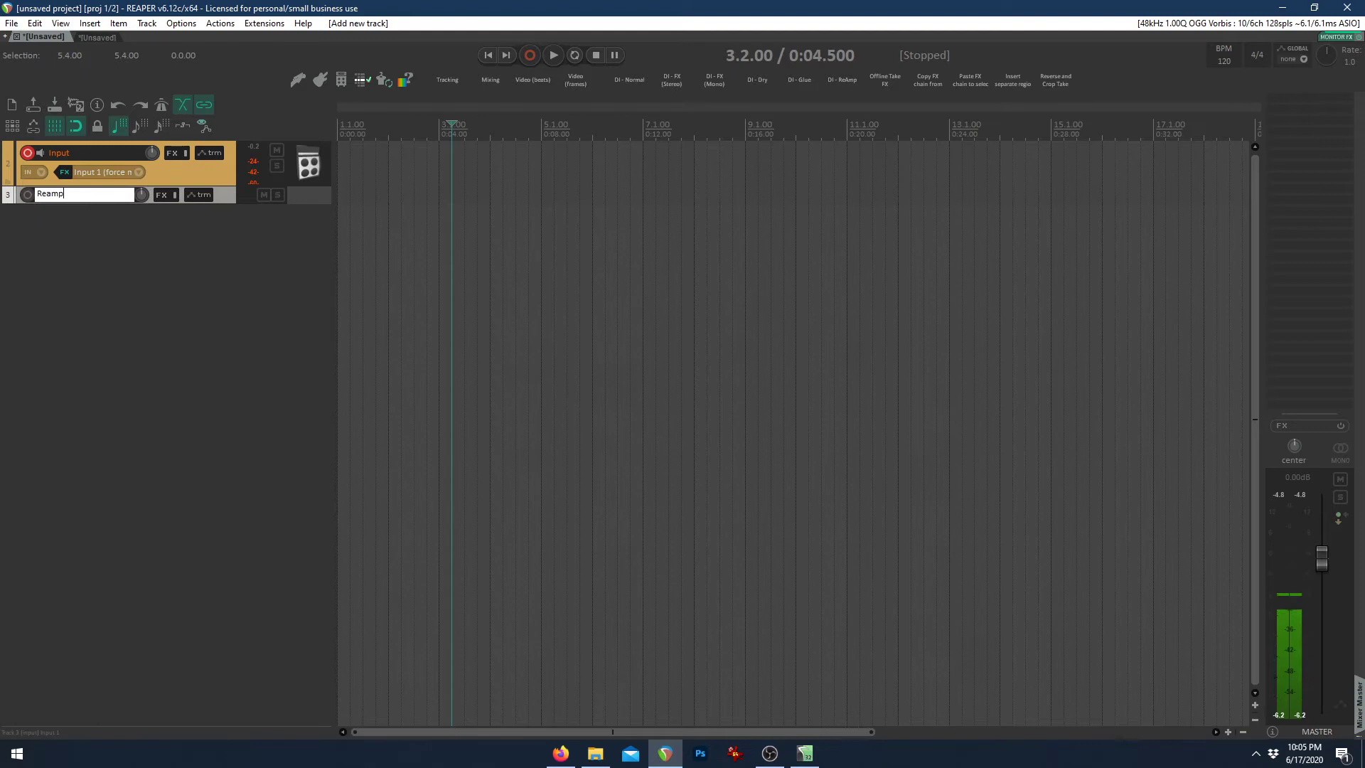
pyautogui.press('Return')
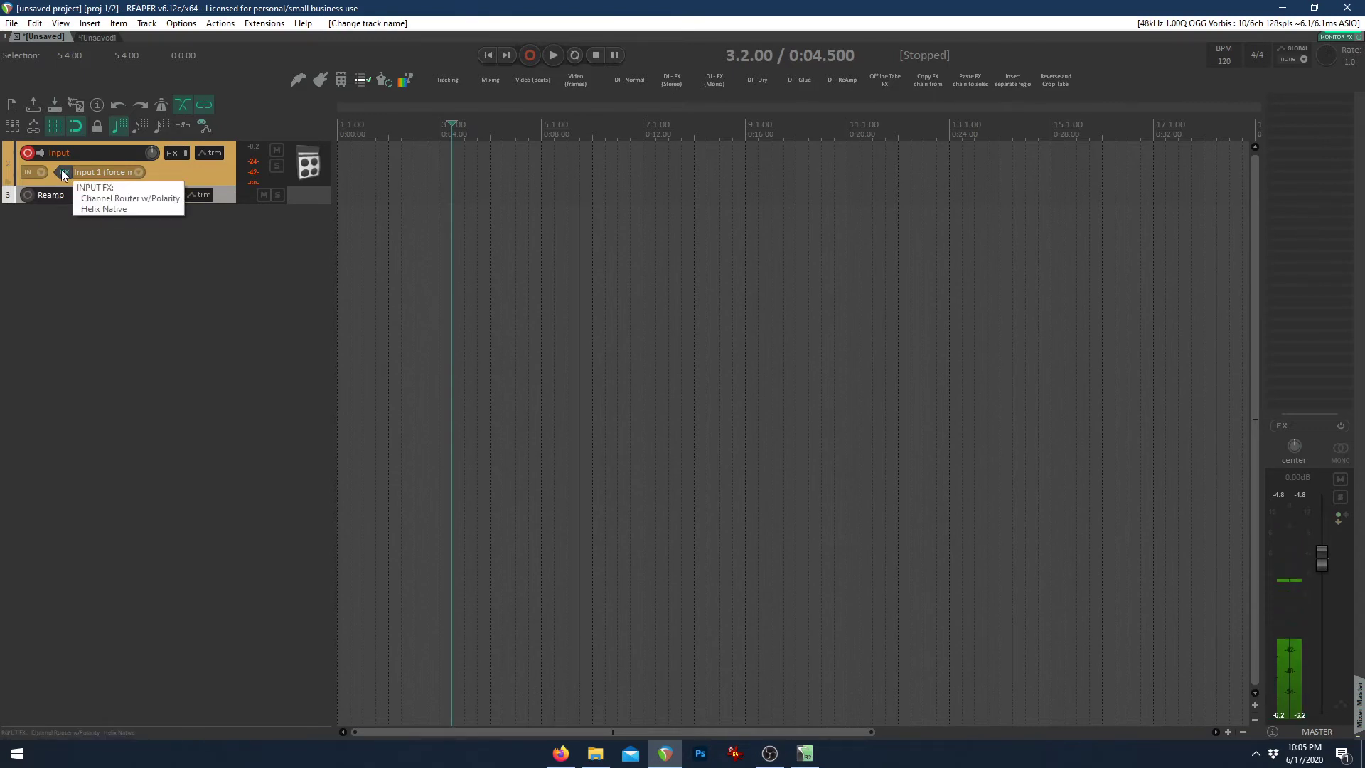
pyautogui.moveTo(63, 173); pyautogui.dragTo(162, 199)
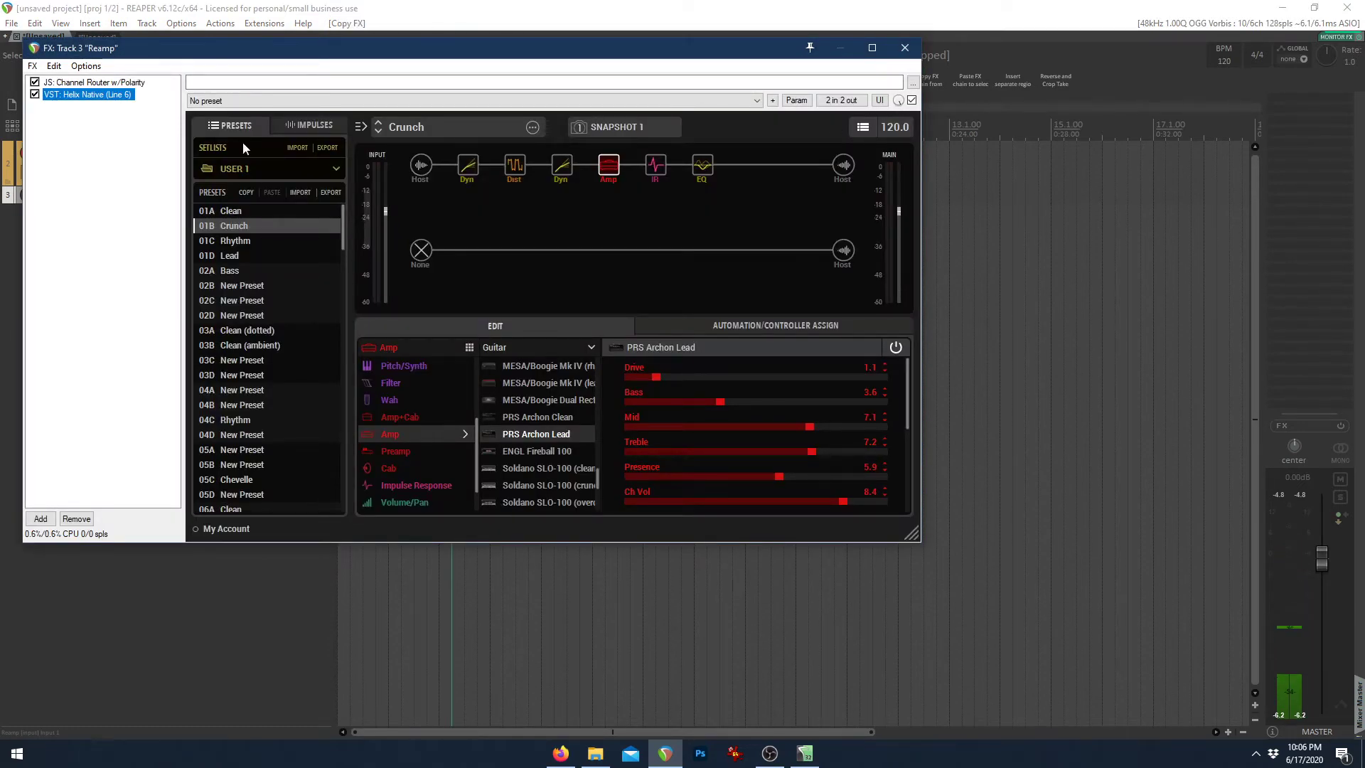
pyautogui.press('Escape')
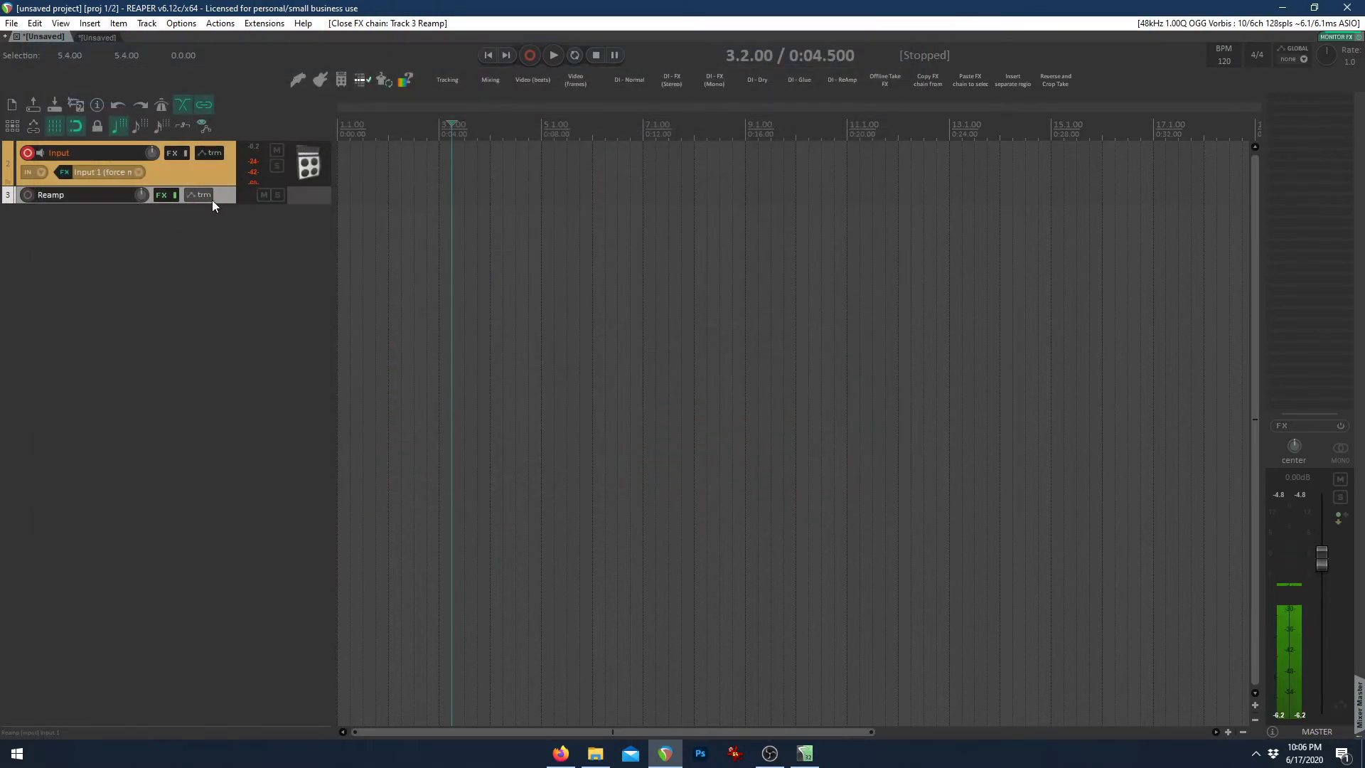
# Record a new take on Input, move it to Reamp, and set it to DI - Dry
pyautogui.click(444, 161)
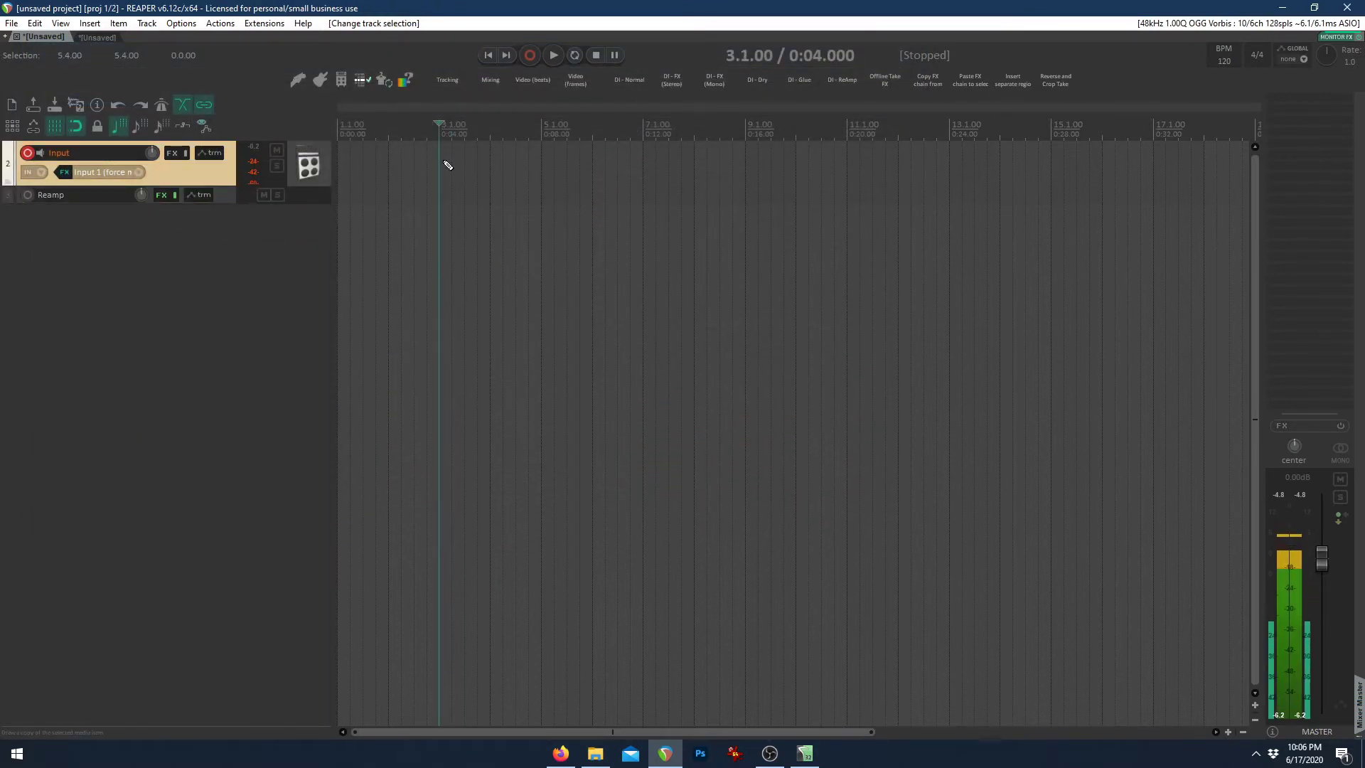
pyautogui.hotkey('ctrl', 'r')
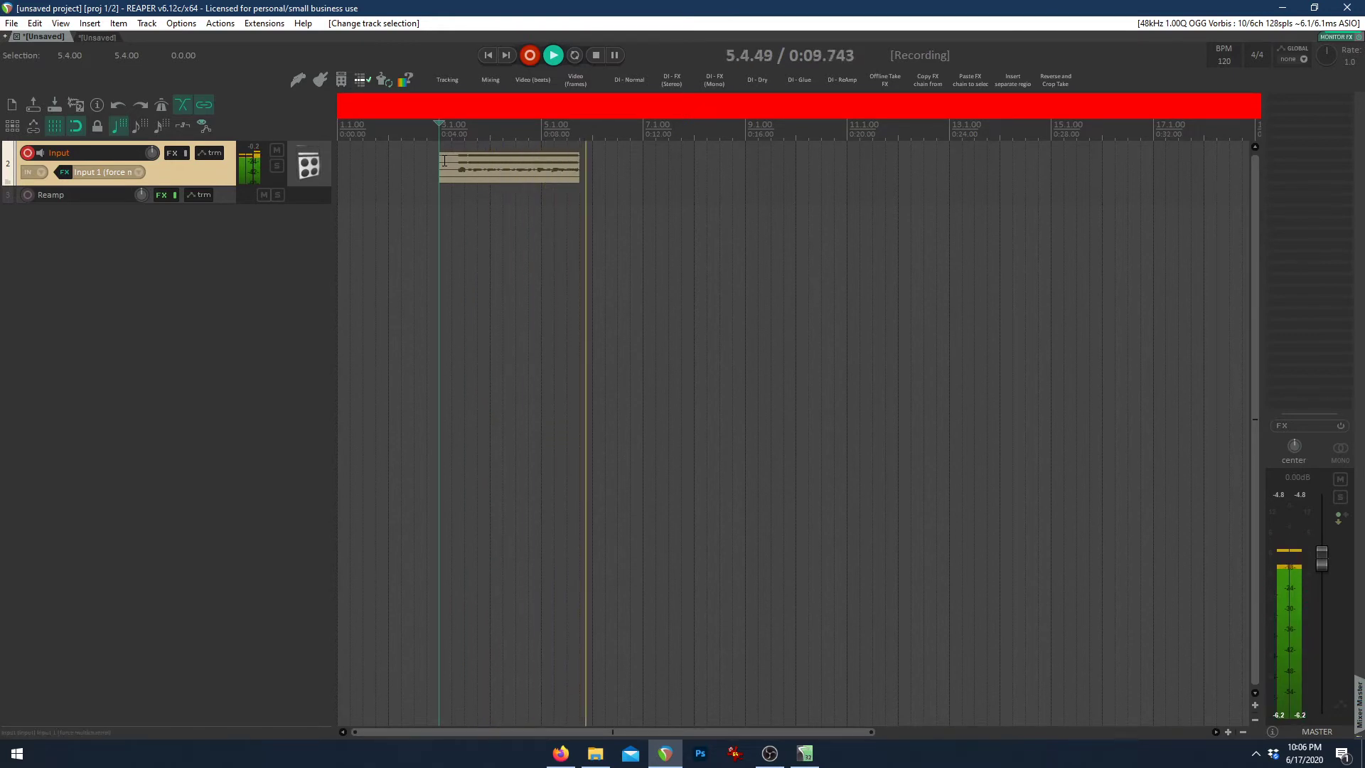
pyautogui.press('space')
pyautogui.moveTo(235, 226); pyautogui.dragTo(235, 290)
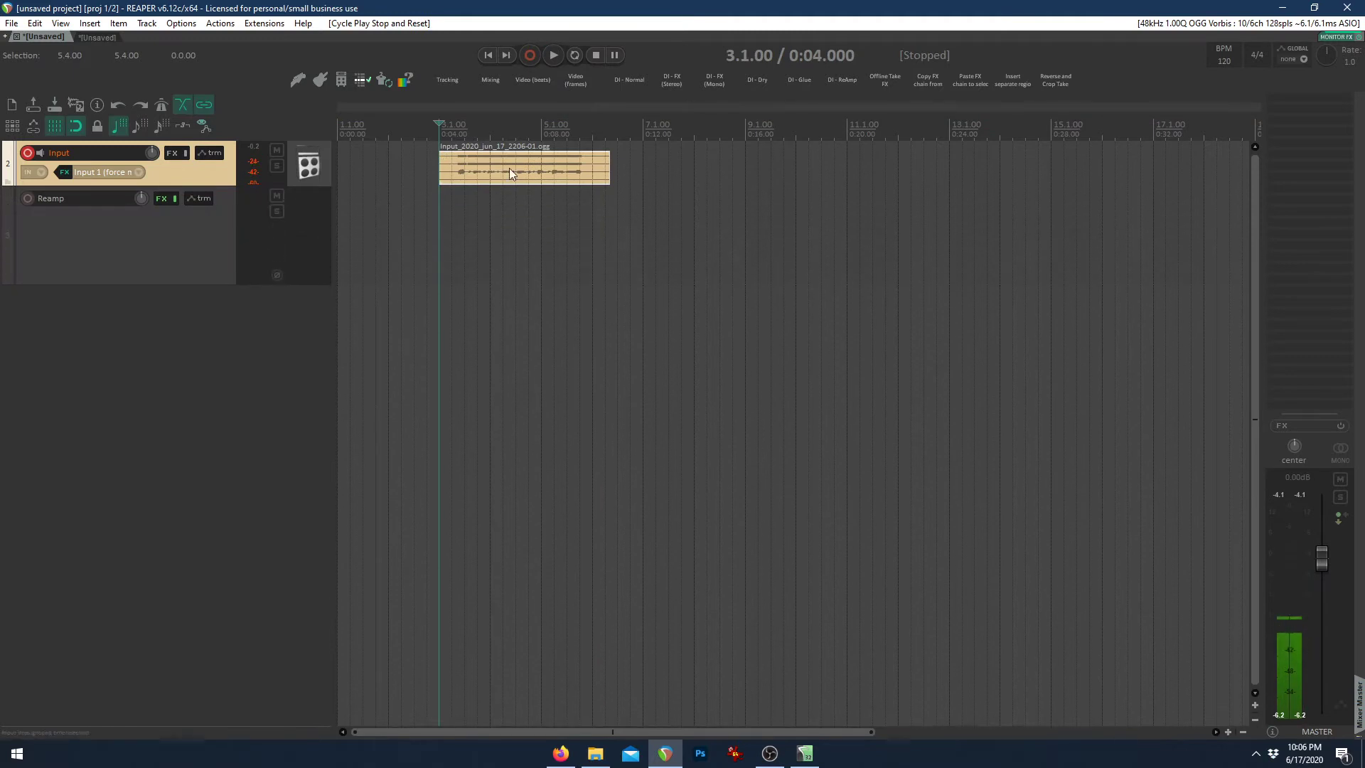
pyautogui.moveTo(513, 160); pyautogui.dragTo(511, 232)
pyautogui.click(776, 83)
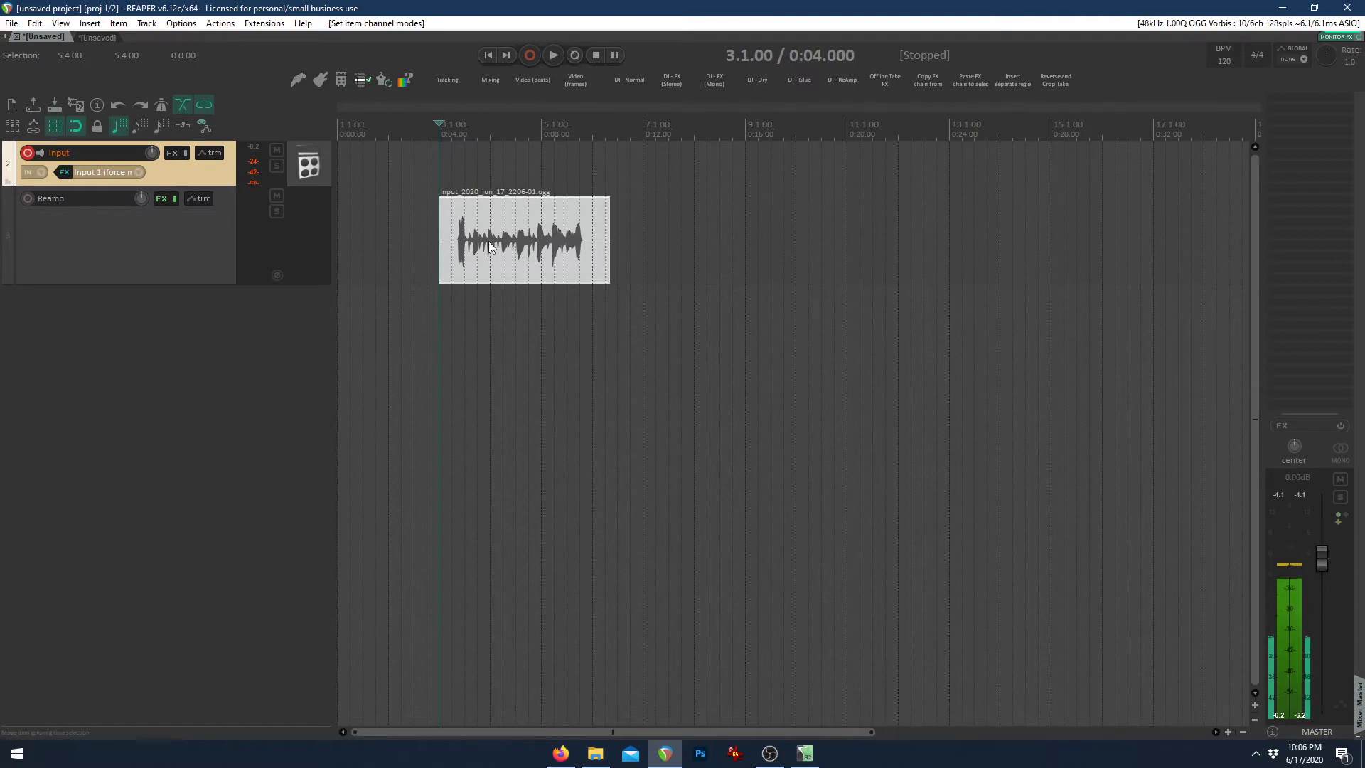
pyautogui.click(515, 281)
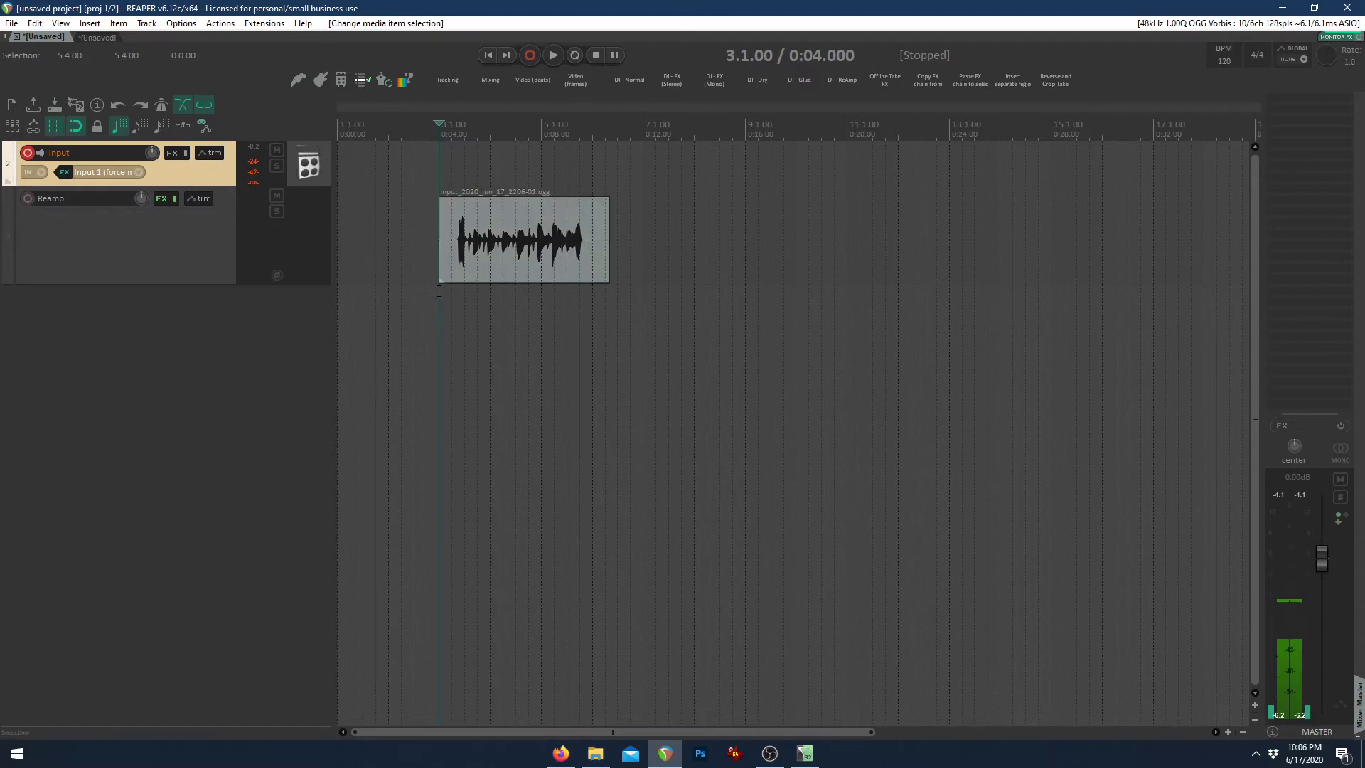
# Switch Reamp's Helix Native preset to 01C Rhythm and play the take back through it
pyautogui.click(163, 199)
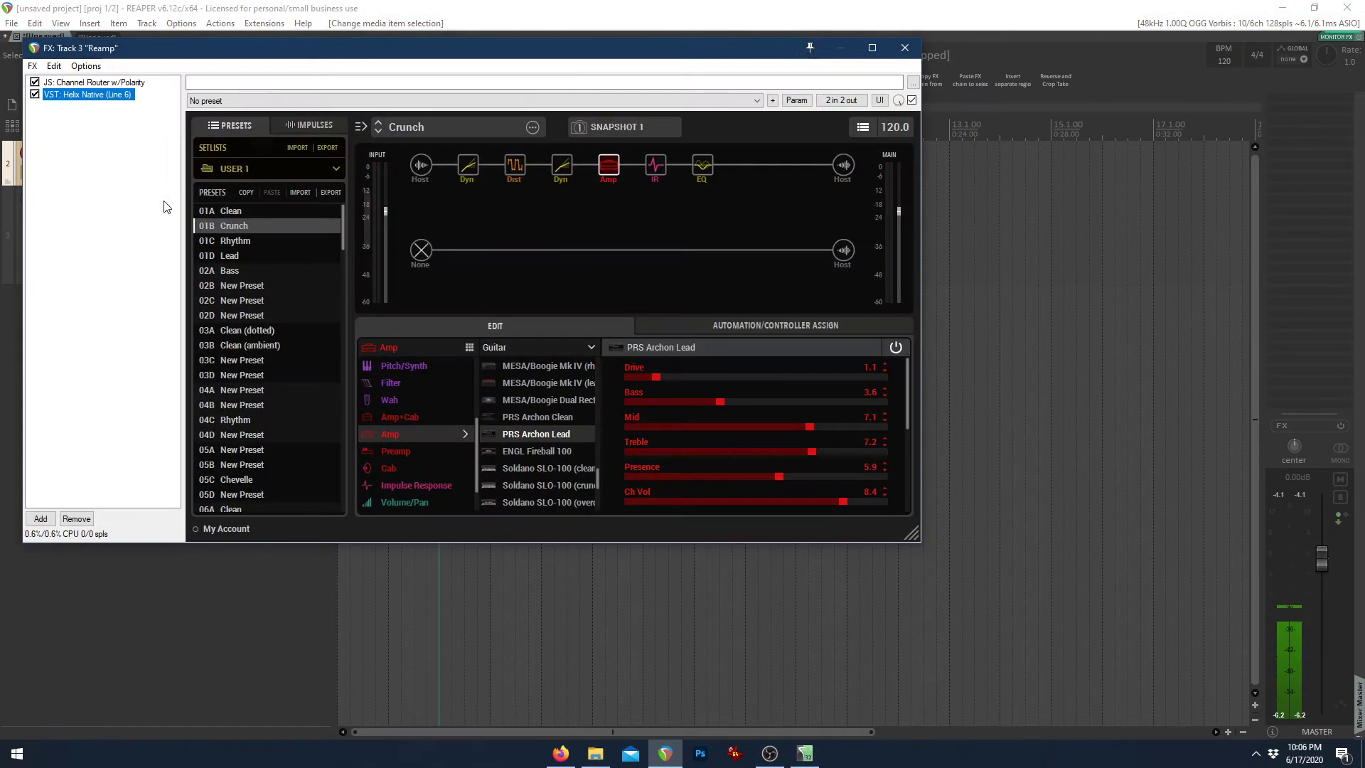
pyautogui.click(275, 246)
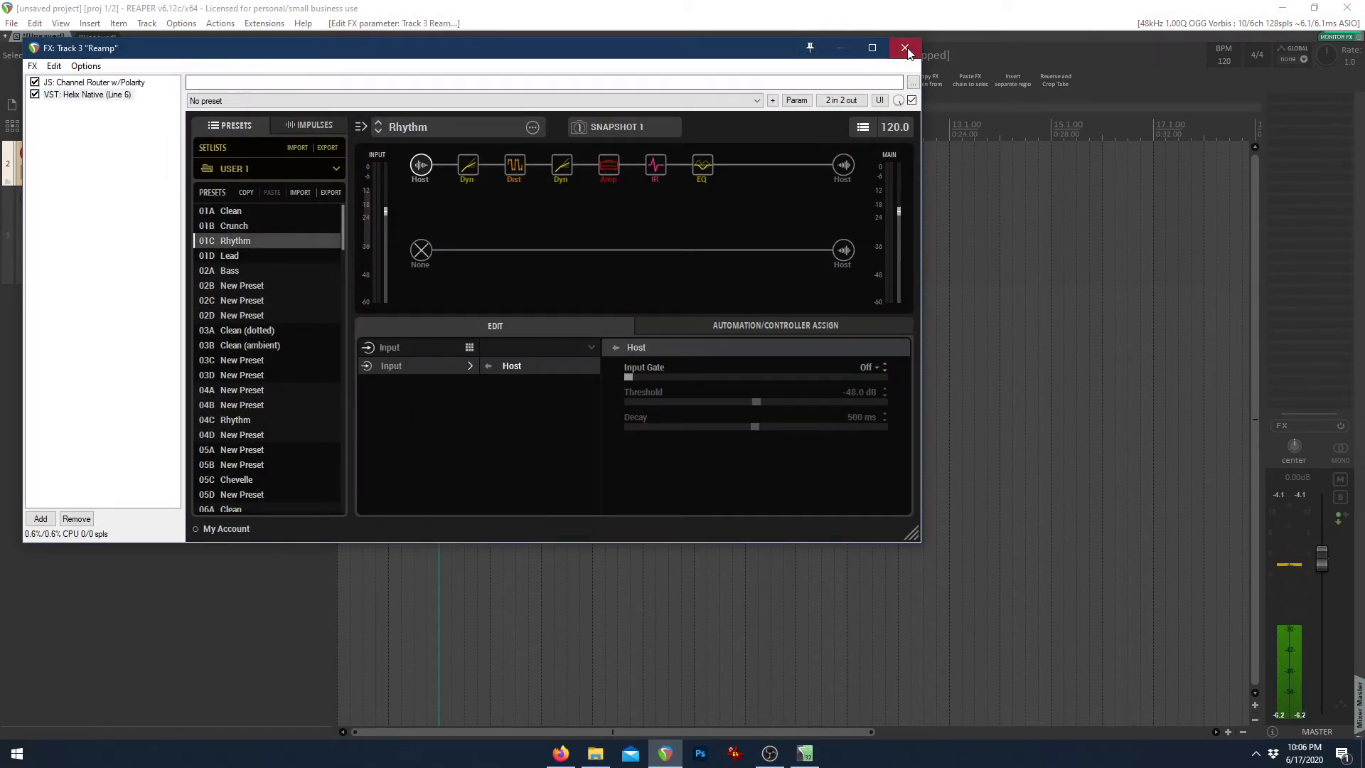
pyautogui.press('Escape')
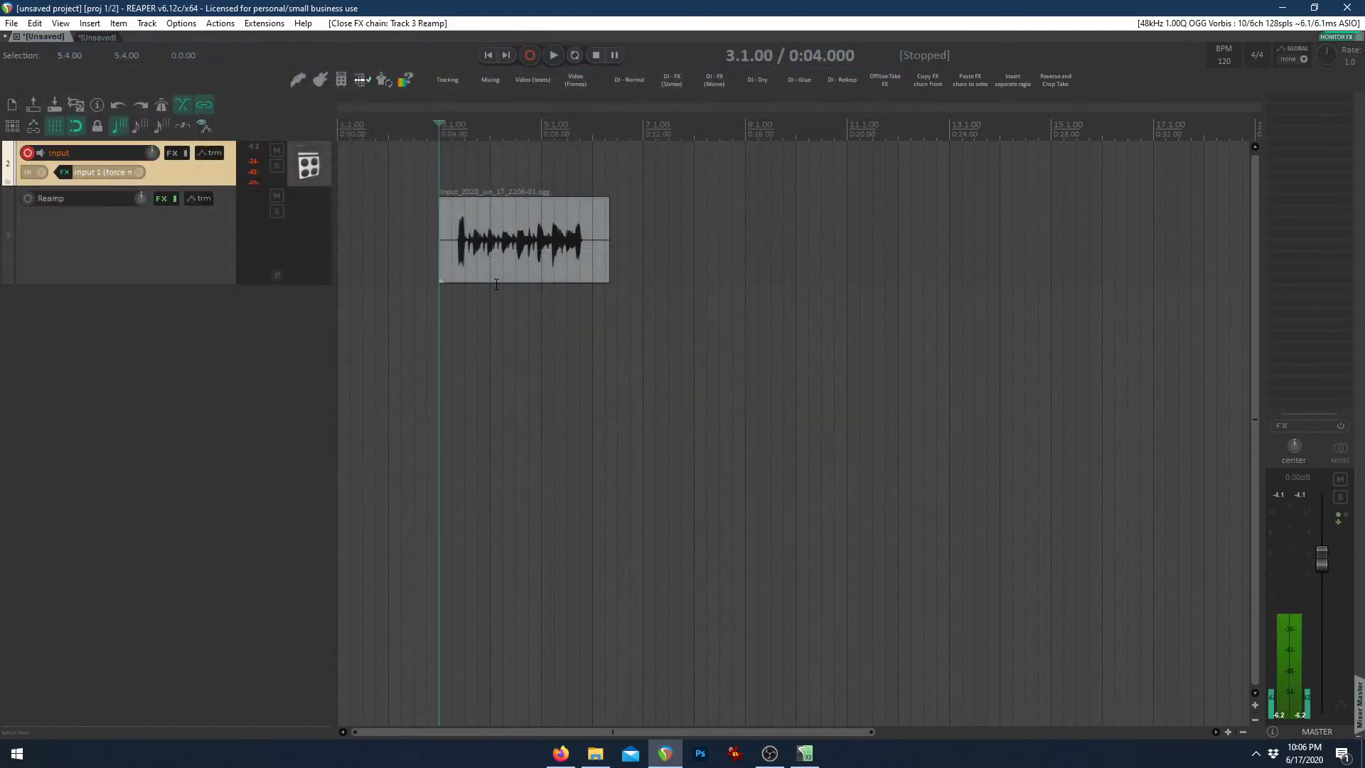
pyautogui.press('space')
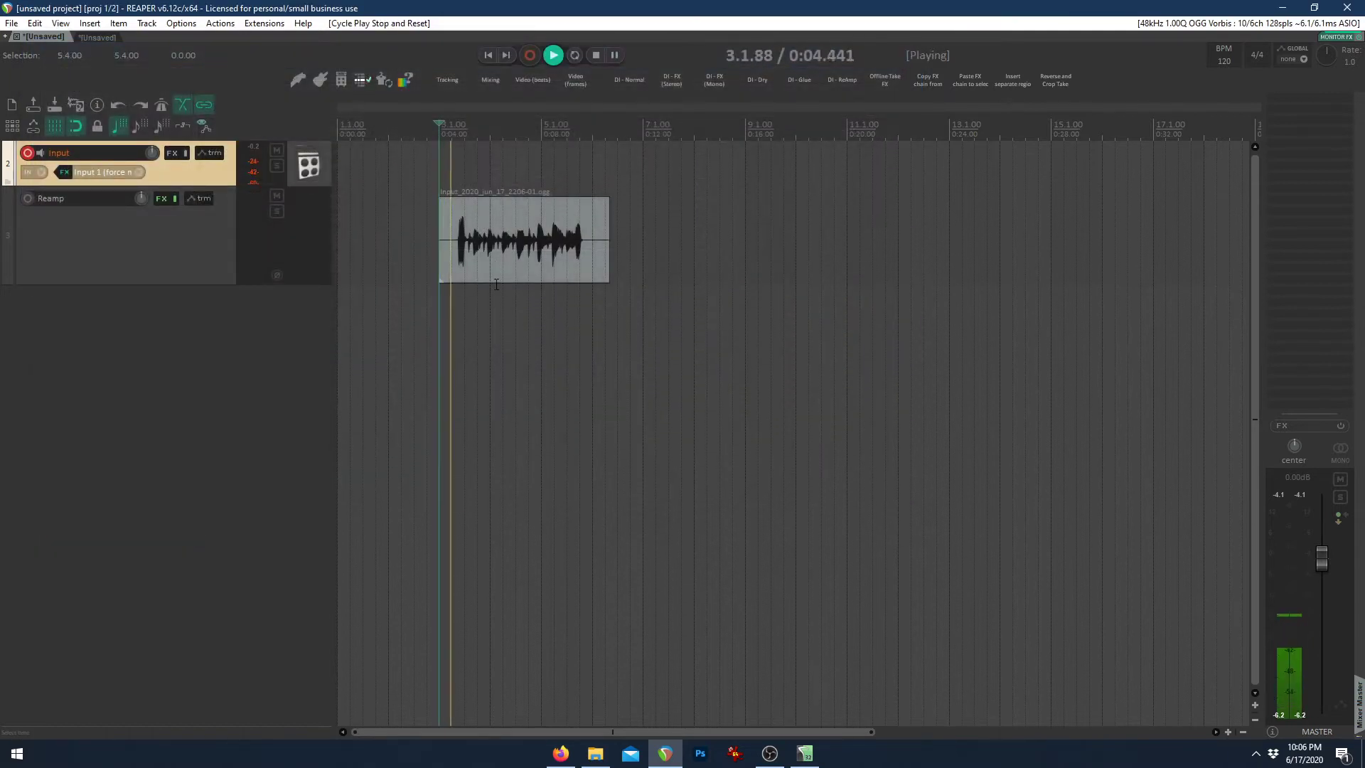
pyautogui.press('space')
pyautogui.click(467, 257)
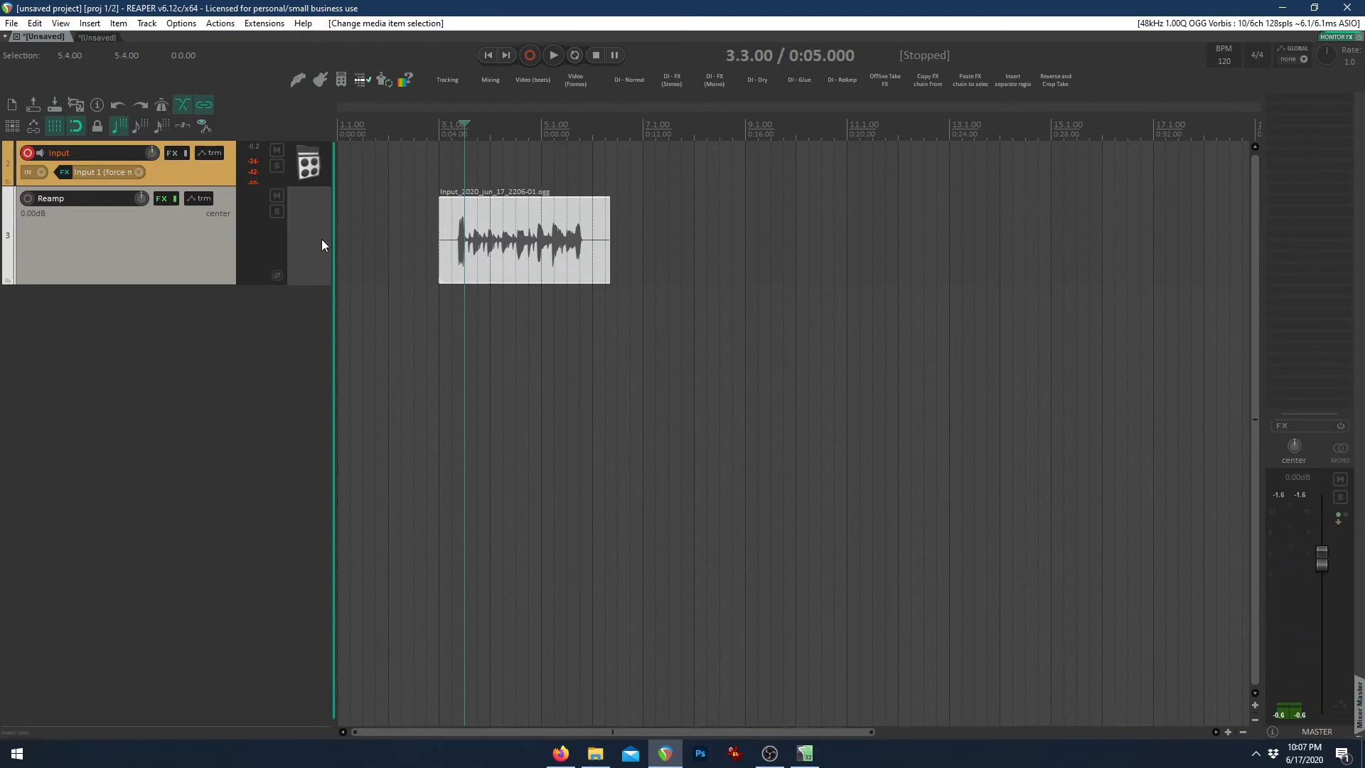
# Delete the Reamp clip, colour the Reamp track orange, and shrink it to minimum height
pyautogui.press('Delete')
pyautogui.rightClick(140, 241)
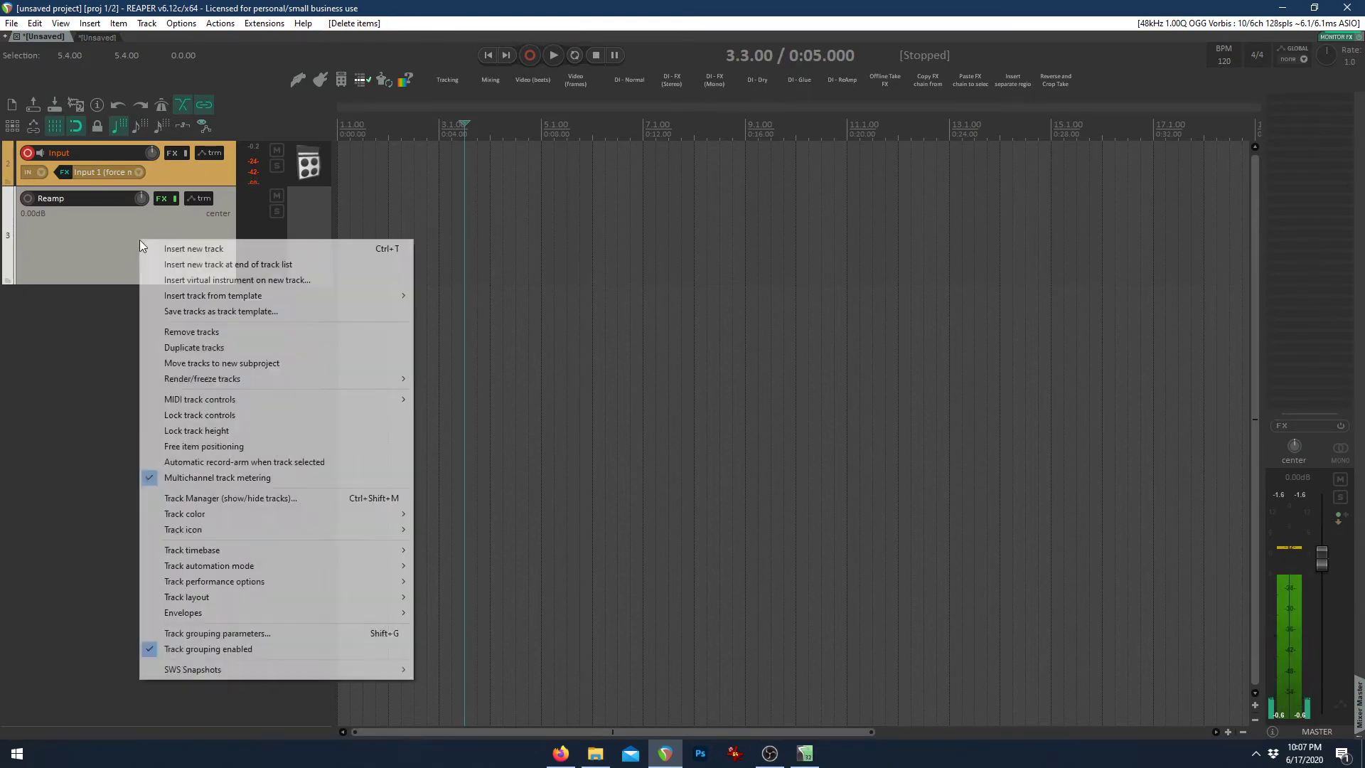
pyautogui.moveTo(247, 516)
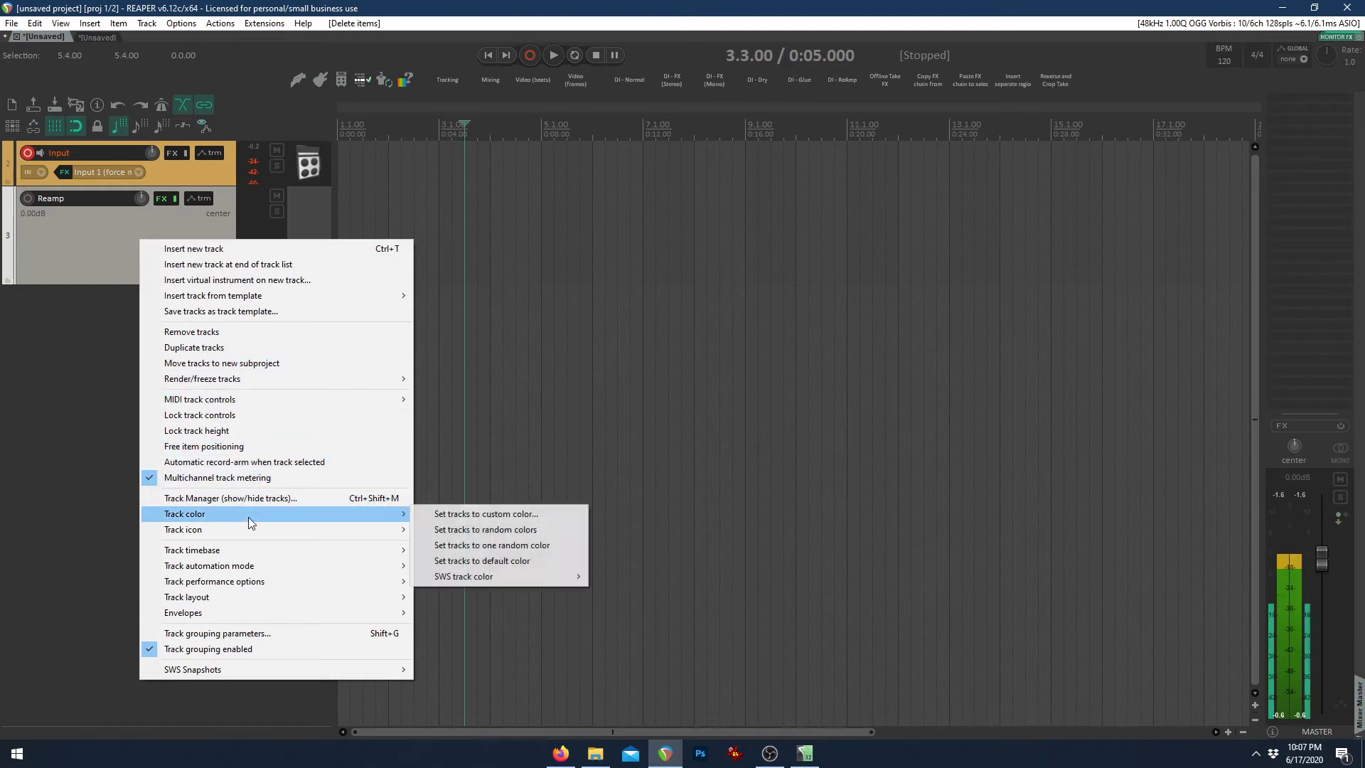
pyautogui.click(498, 514)
pyautogui.click(697, 443)
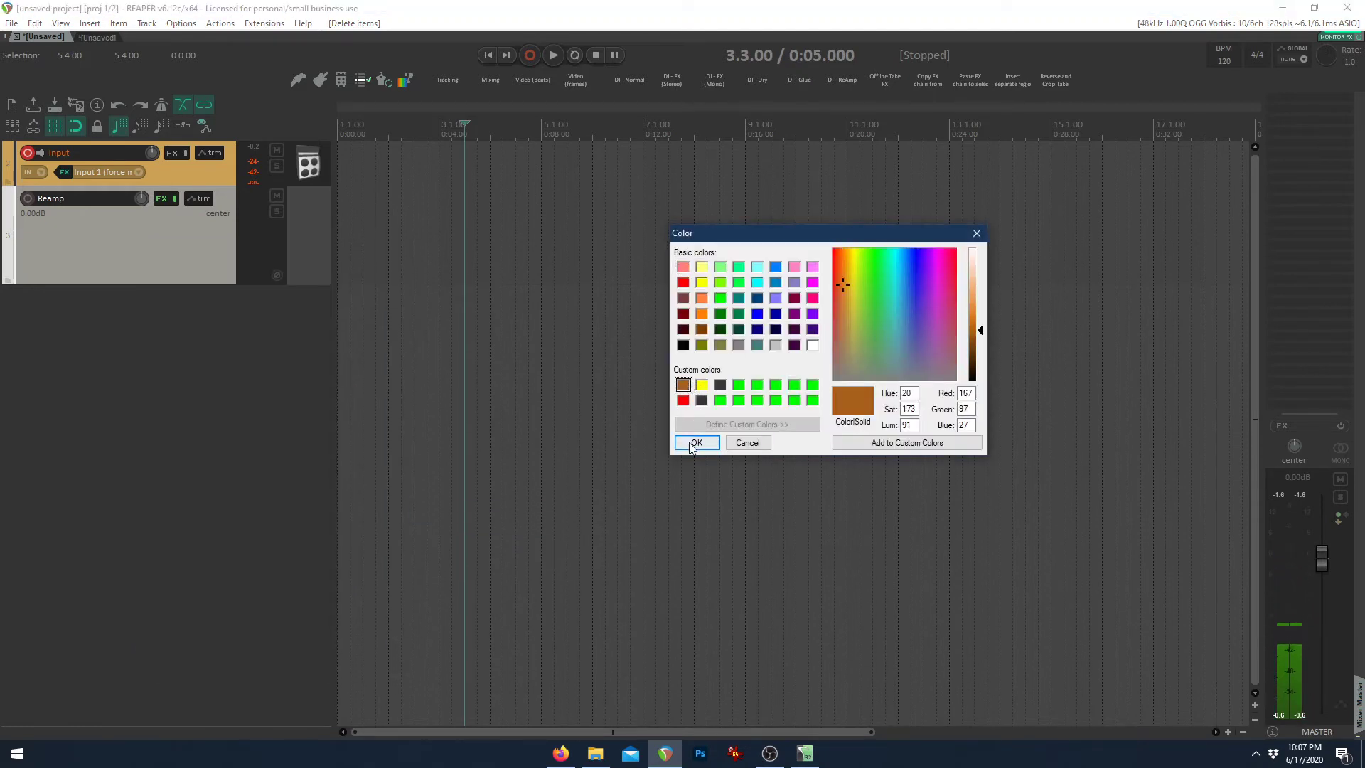
pyautogui.click(189, 289)
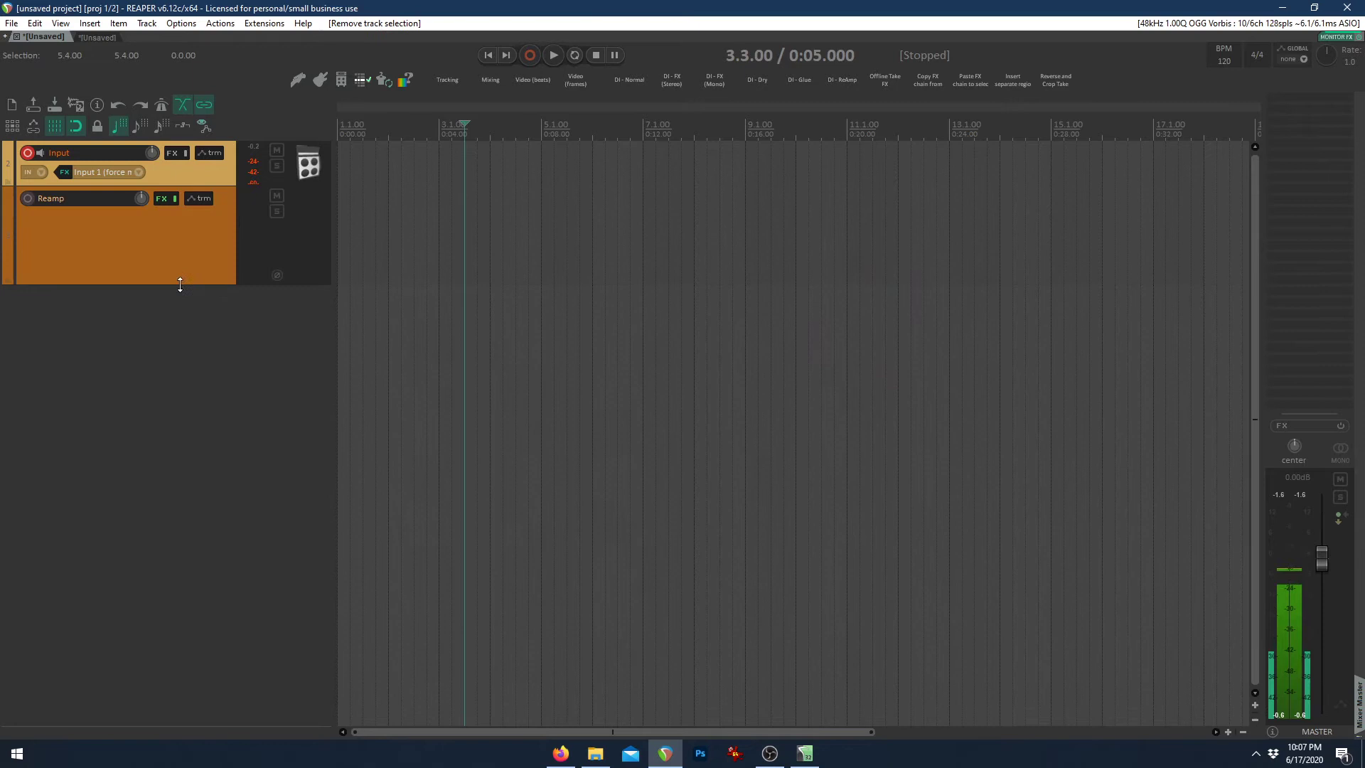
pyautogui.moveTo(184, 283); pyautogui.dragTo(184, 205)
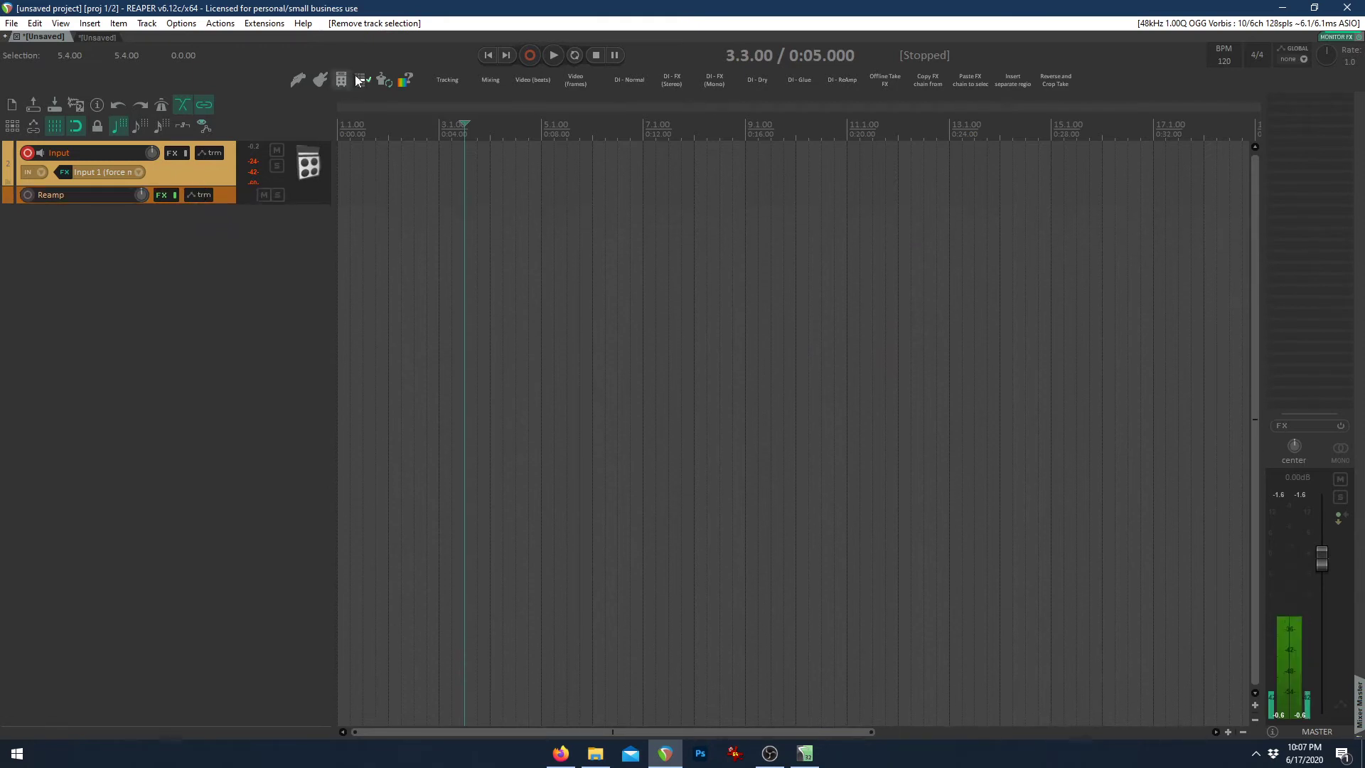
# Save the Reamp track as template 'Reamp', replacing the existing reamp template
pyautogui.rightClick(229, 194)
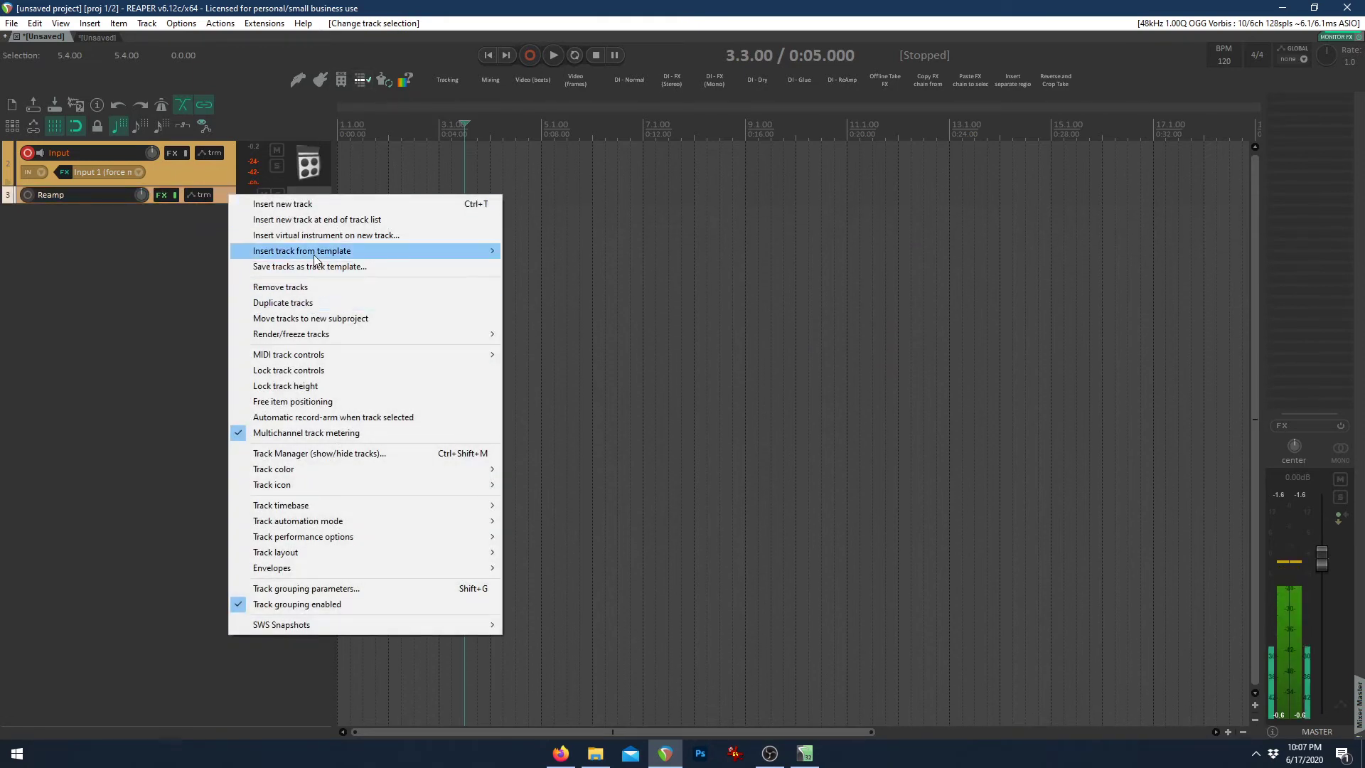
pyautogui.click(309, 266)
pyautogui.write('Reamp')
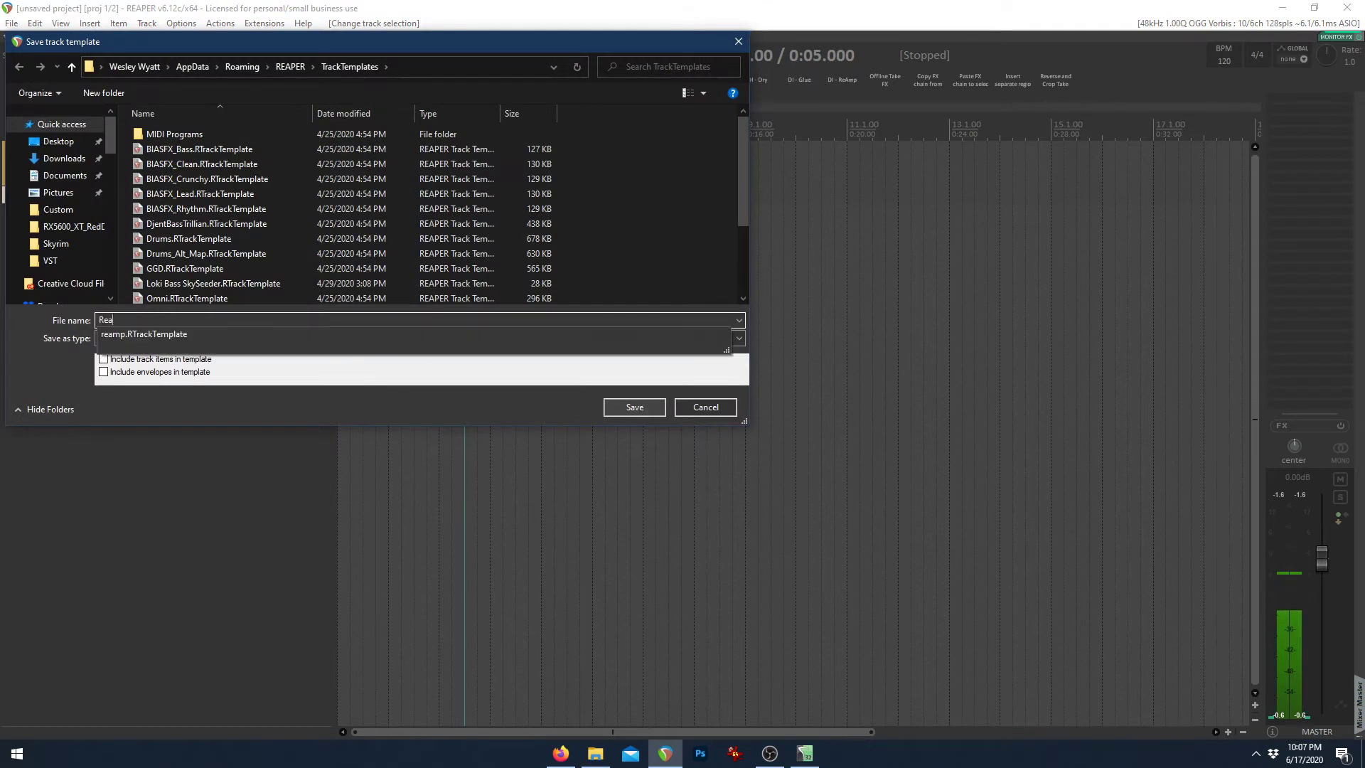
pyautogui.click(655, 406)
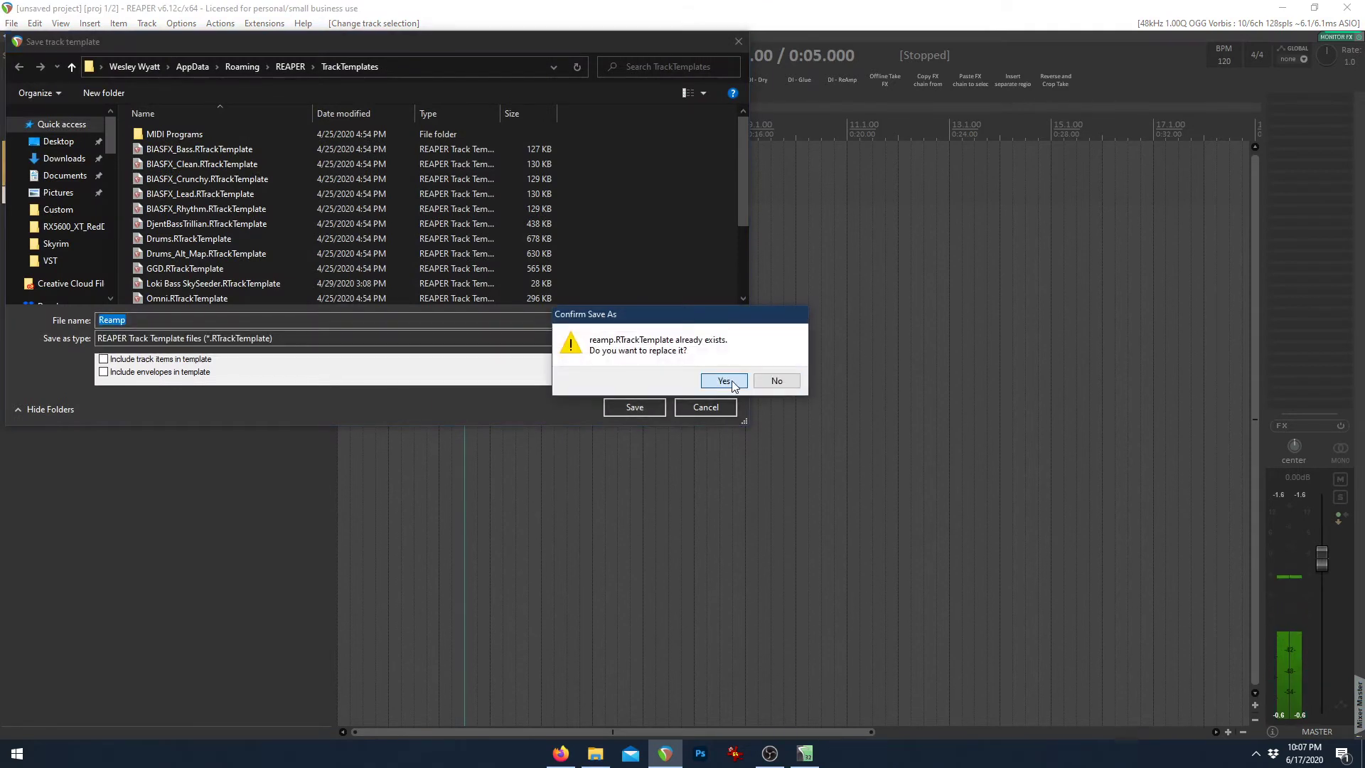
pyautogui.click(724, 381)
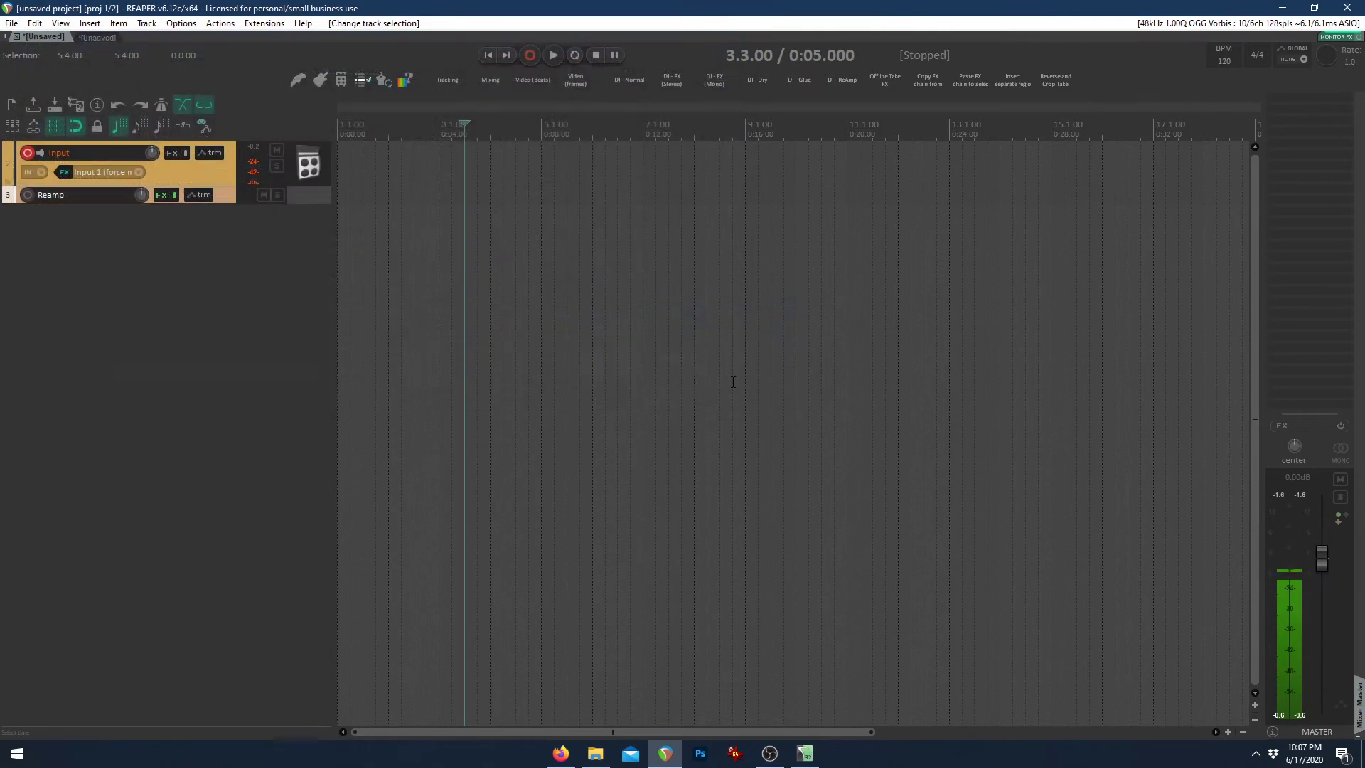
# Delete both the Input and Reamp tracks from the project
pyautogui.click(221, 180)
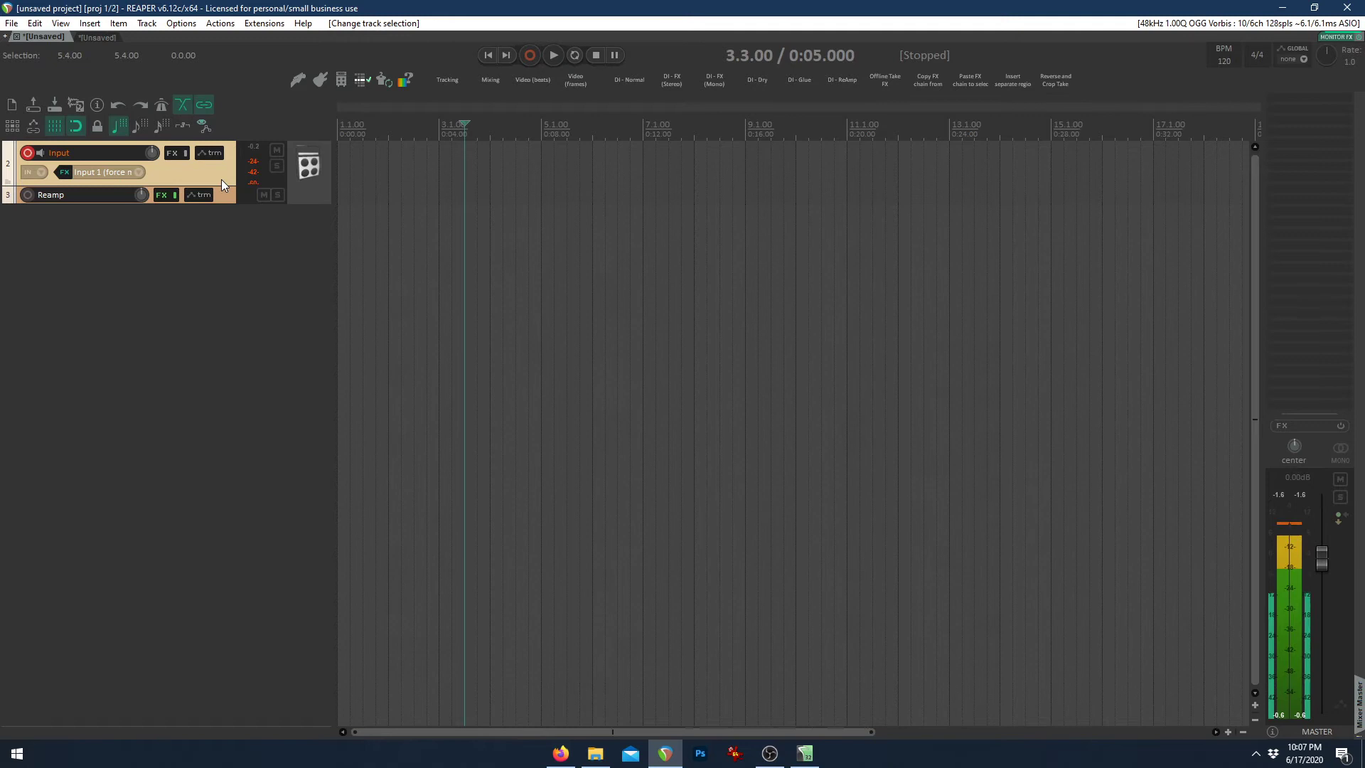
pyautogui.press('Delete')
pyautogui.click(657, 416)
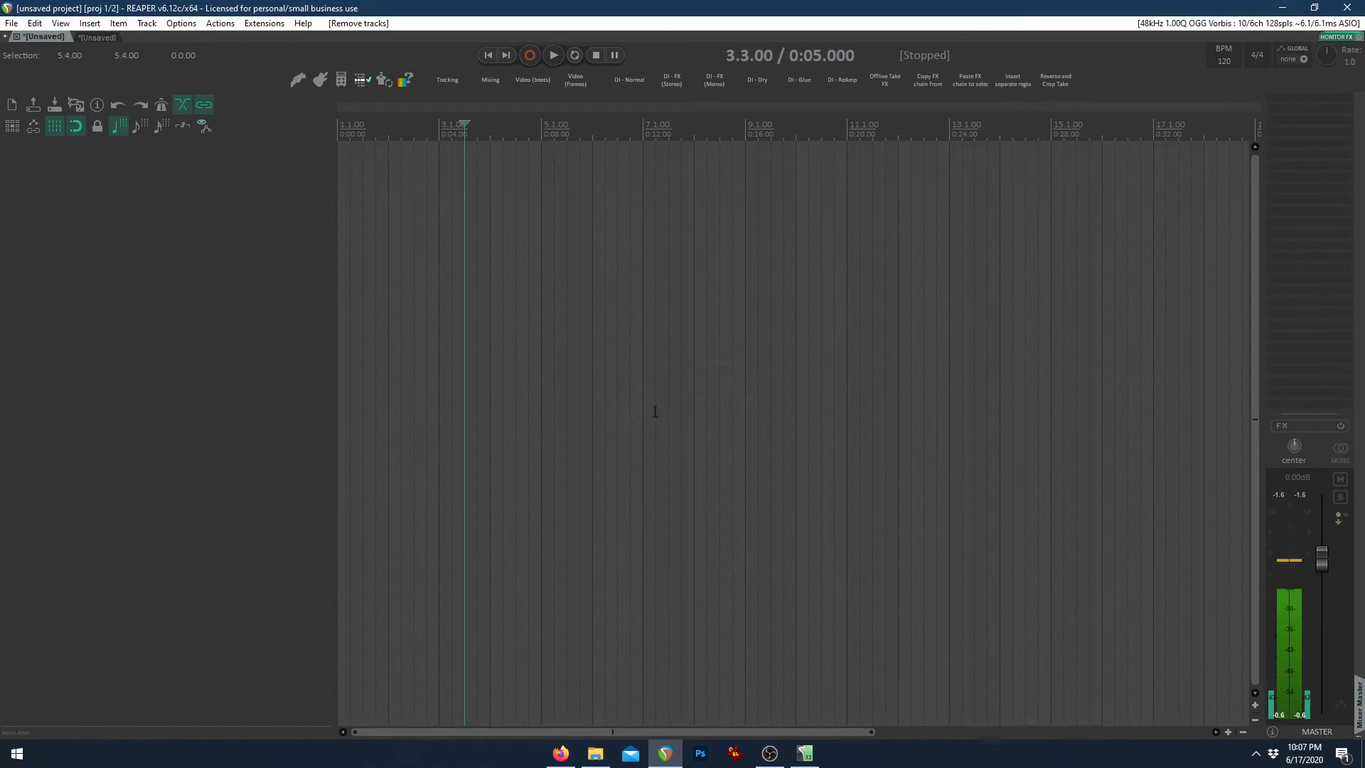
pyautogui.click(253, 27)
pyautogui.click(270, 41)
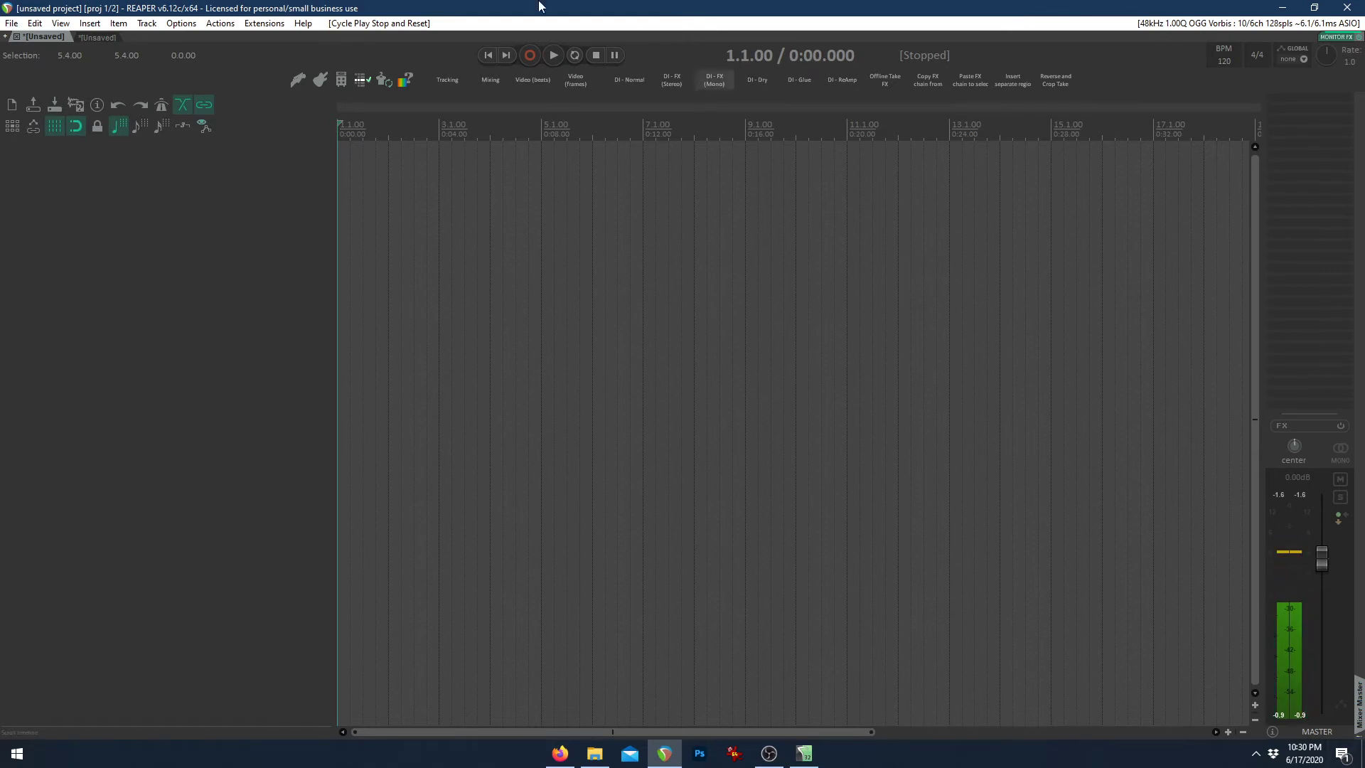
# Remove the slot 1, 2 and 3 template-import entries from Floating toolbar 4, then open the Actions list
pyautogui.rightClick(1104, 83)
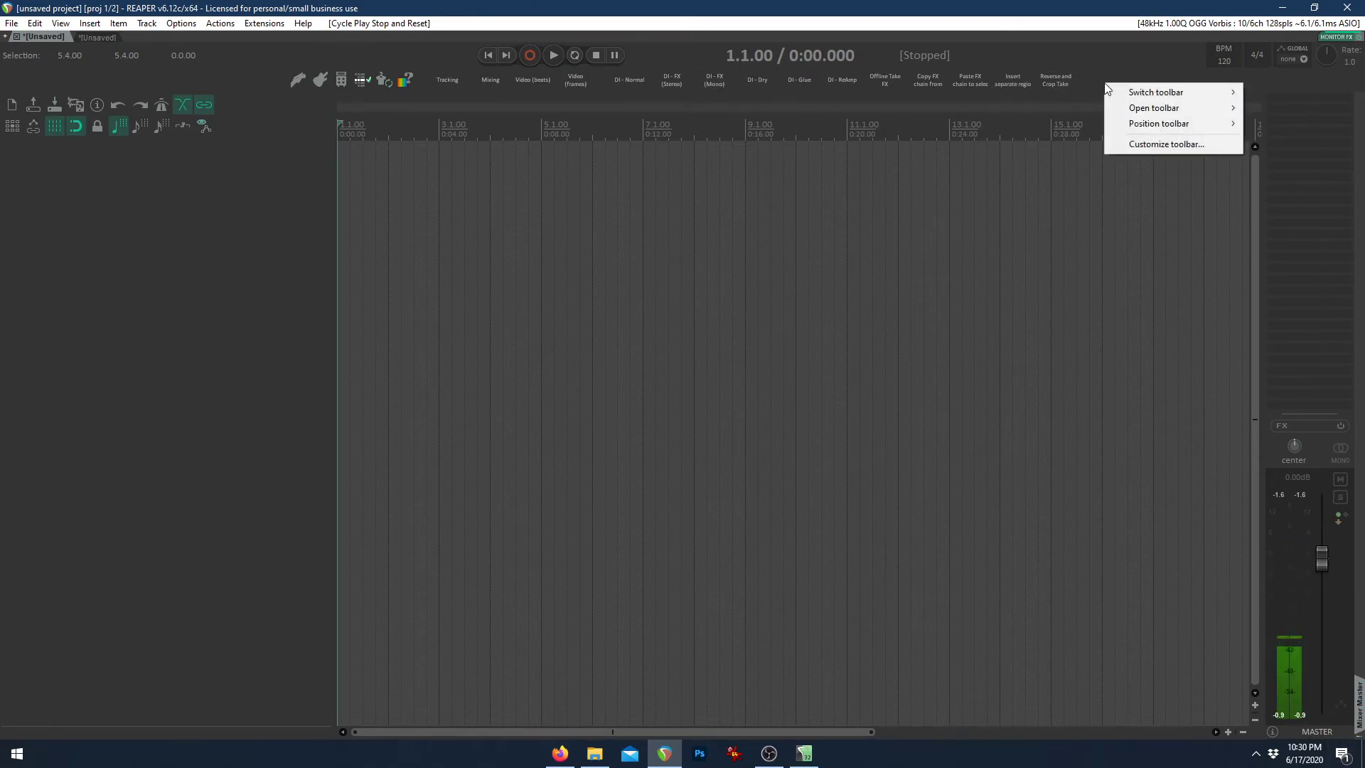
pyautogui.click(1171, 147)
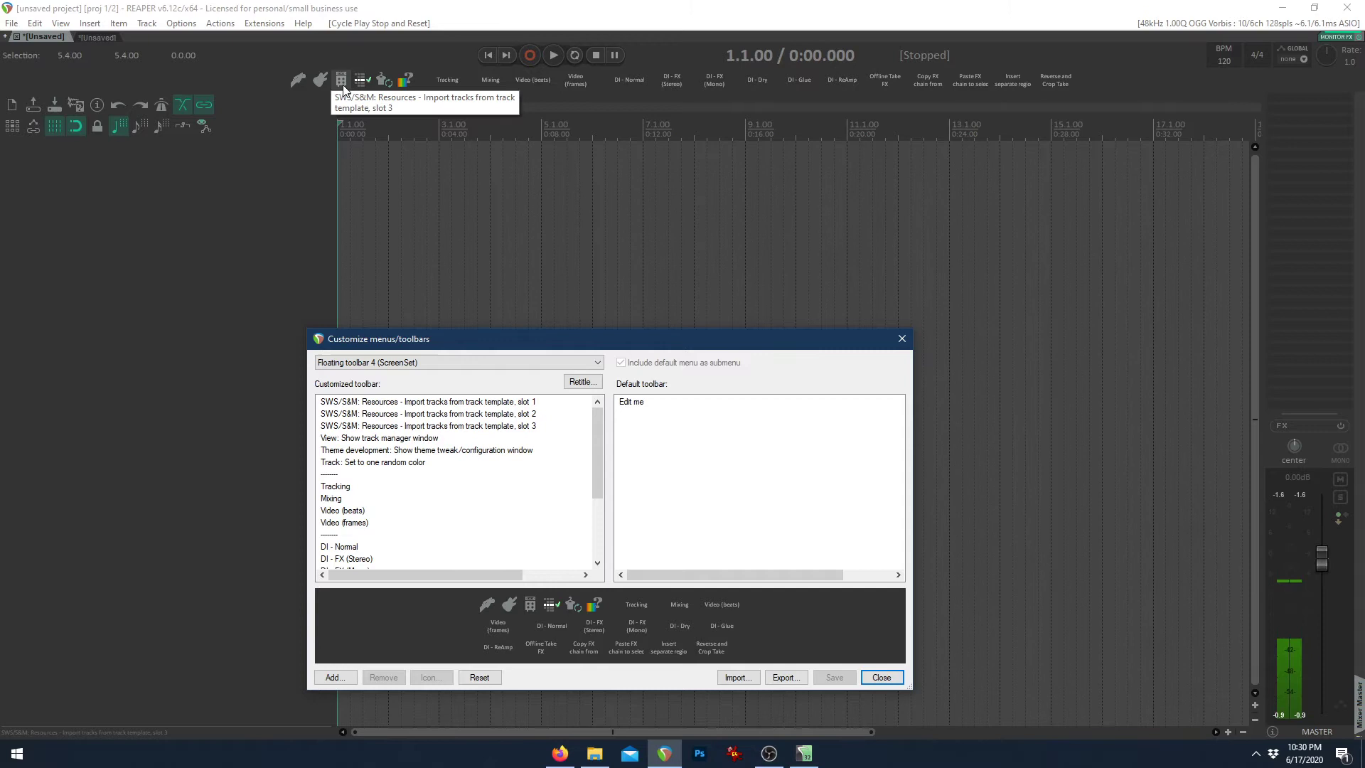
pyautogui.click(383, 404)
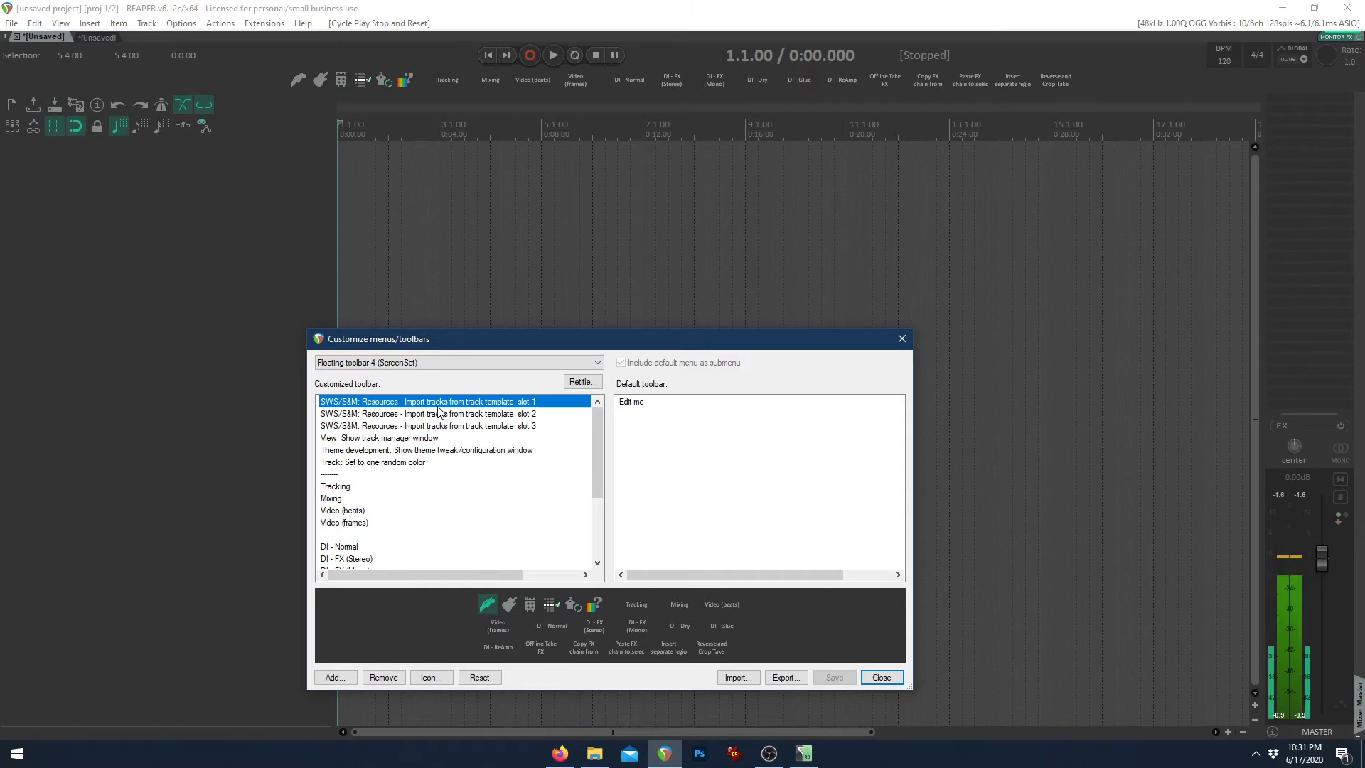
pyautogui.click(517, 609)
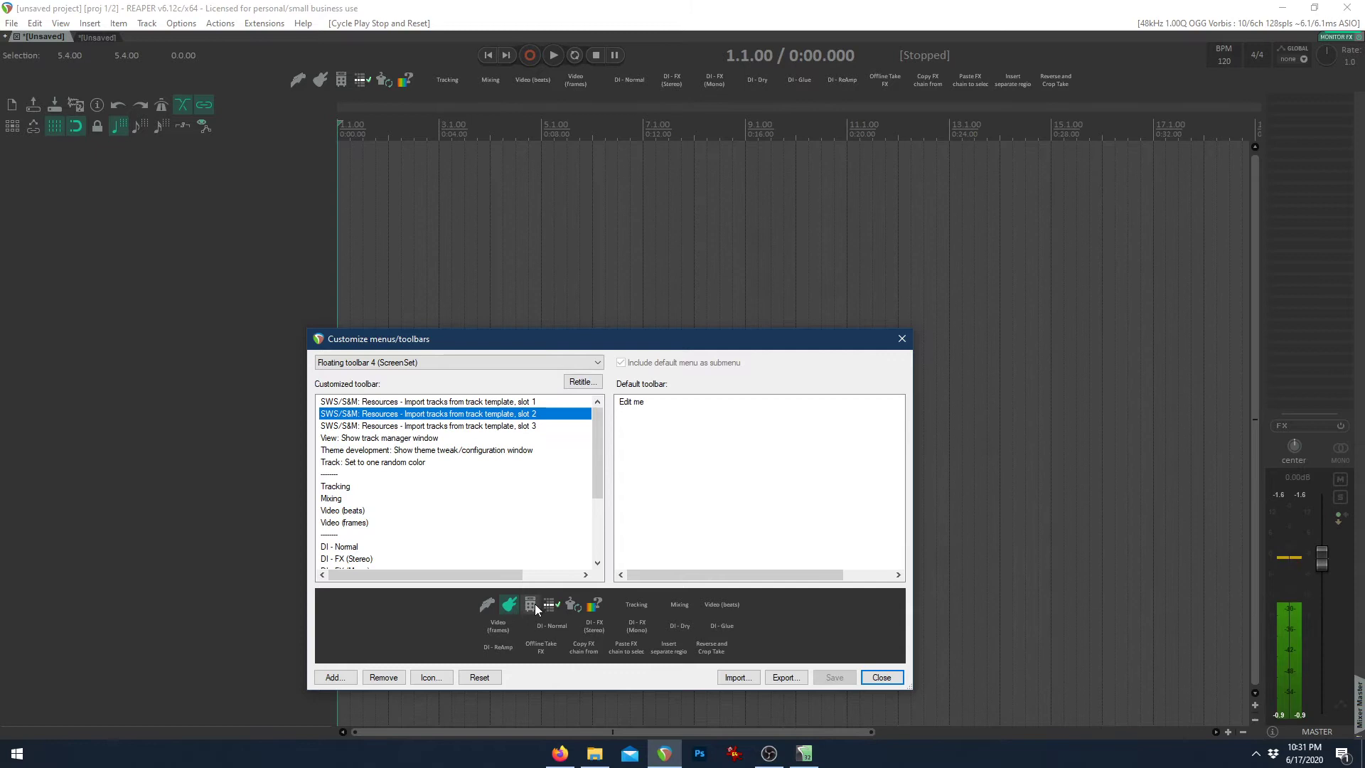
pyautogui.click(446, 426)
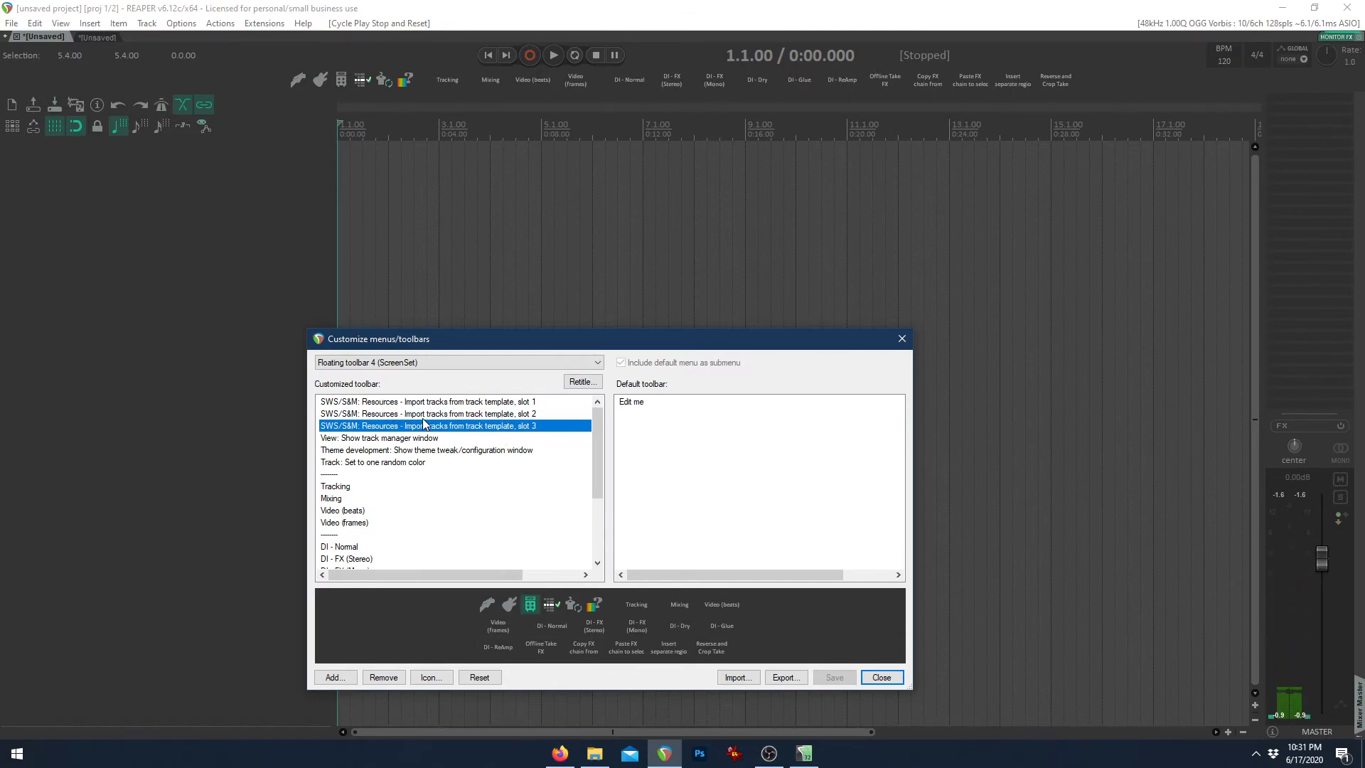
pyautogui.click(436, 403)
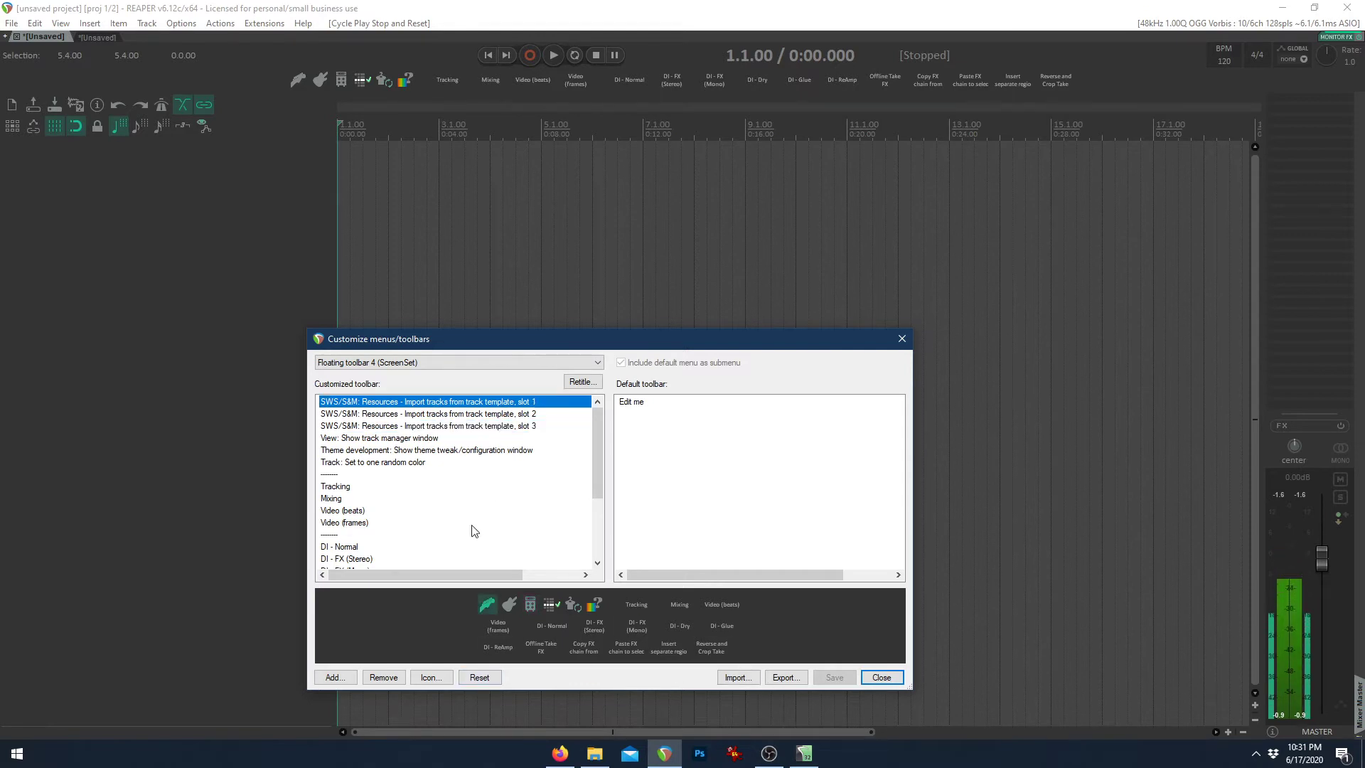
pyautogui.click(384, 677)
pyautogui.click(384, 678)
pyautogui.click(384, 678)
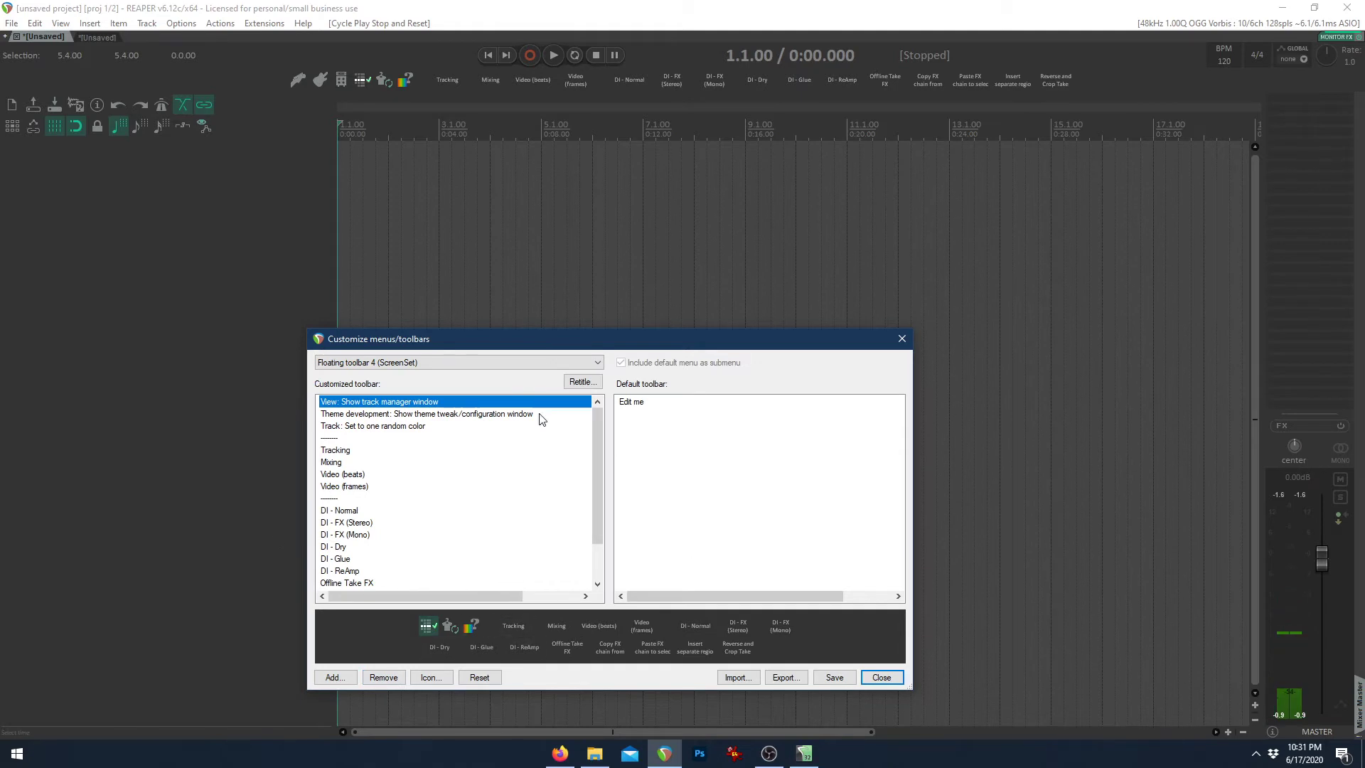
pyautogui.click(335, 677)
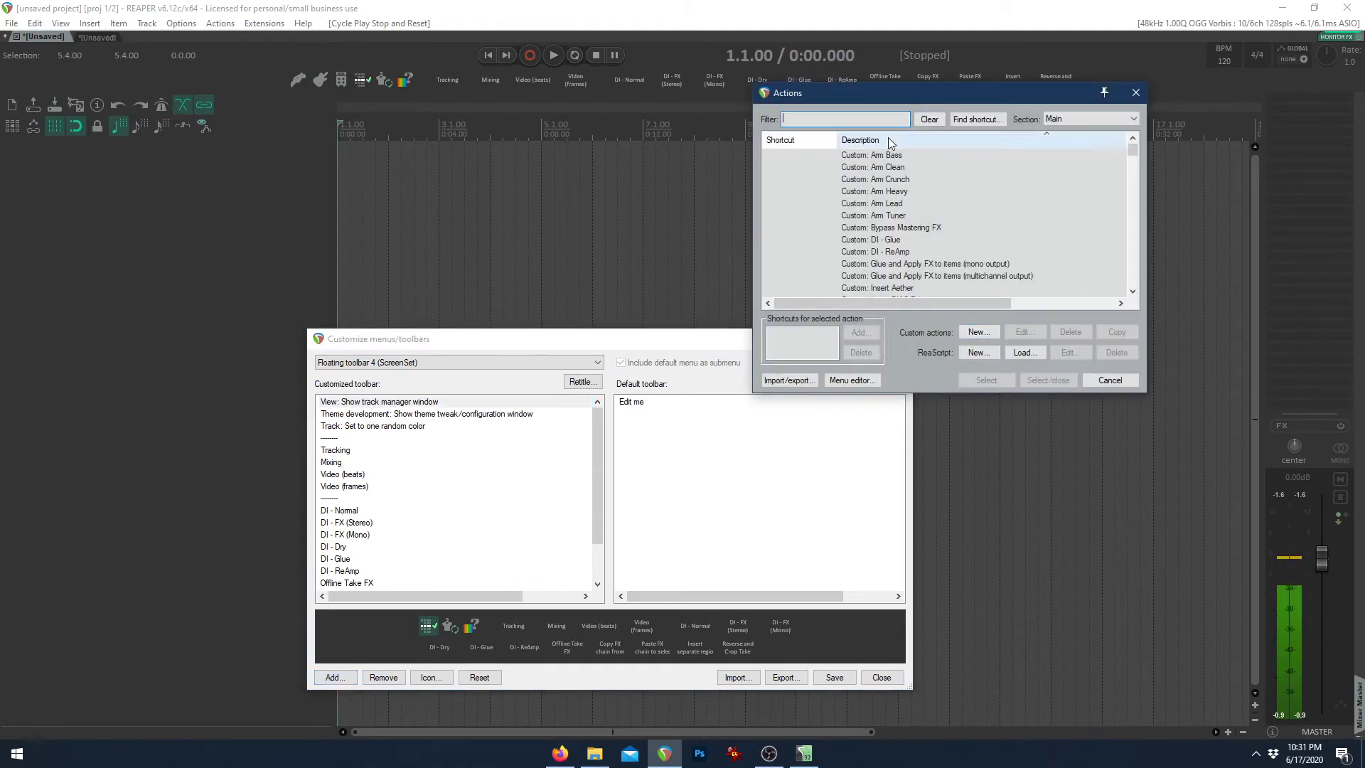
# Add the 'import' tracks-from-template slot 1, 2 and 3 actions, ordered 1-2-3
pyautogui.write('import')
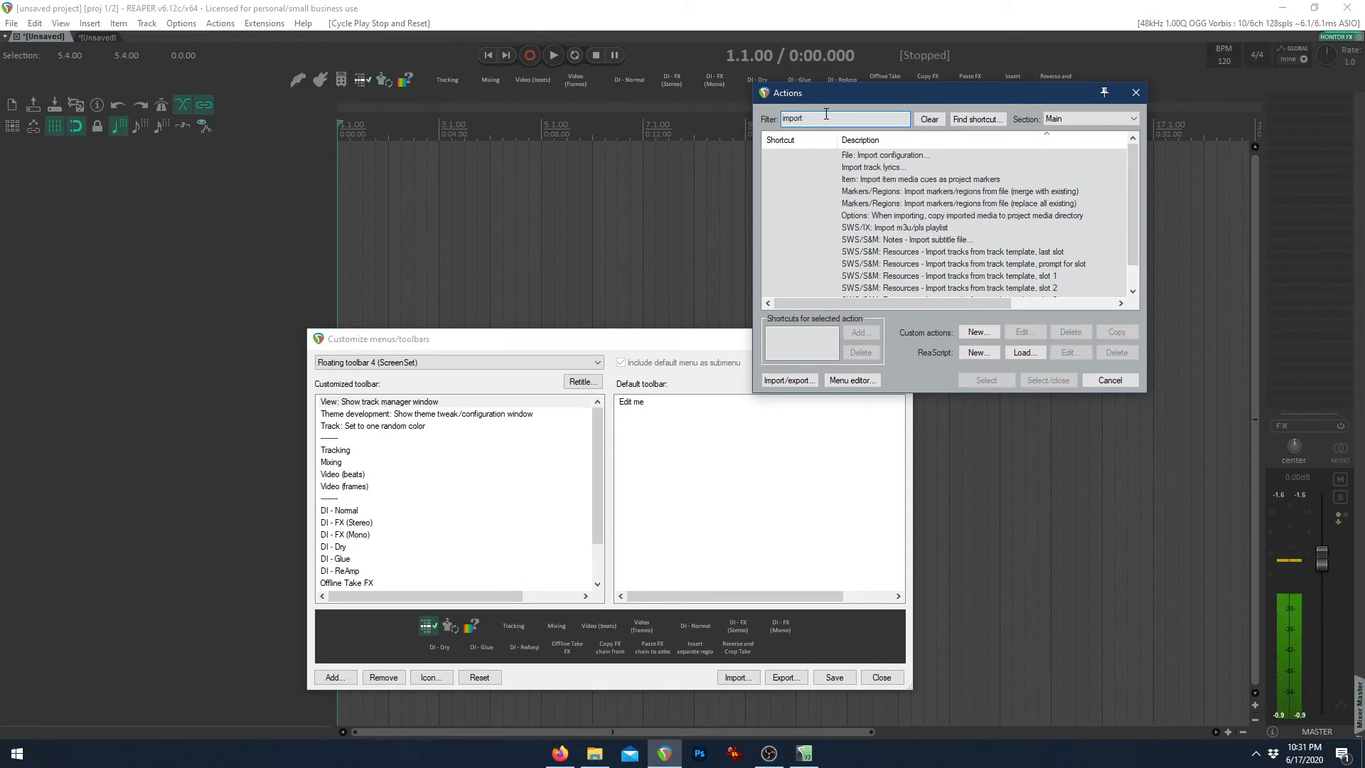
pyautogui.scroll(-1, 977, 182)
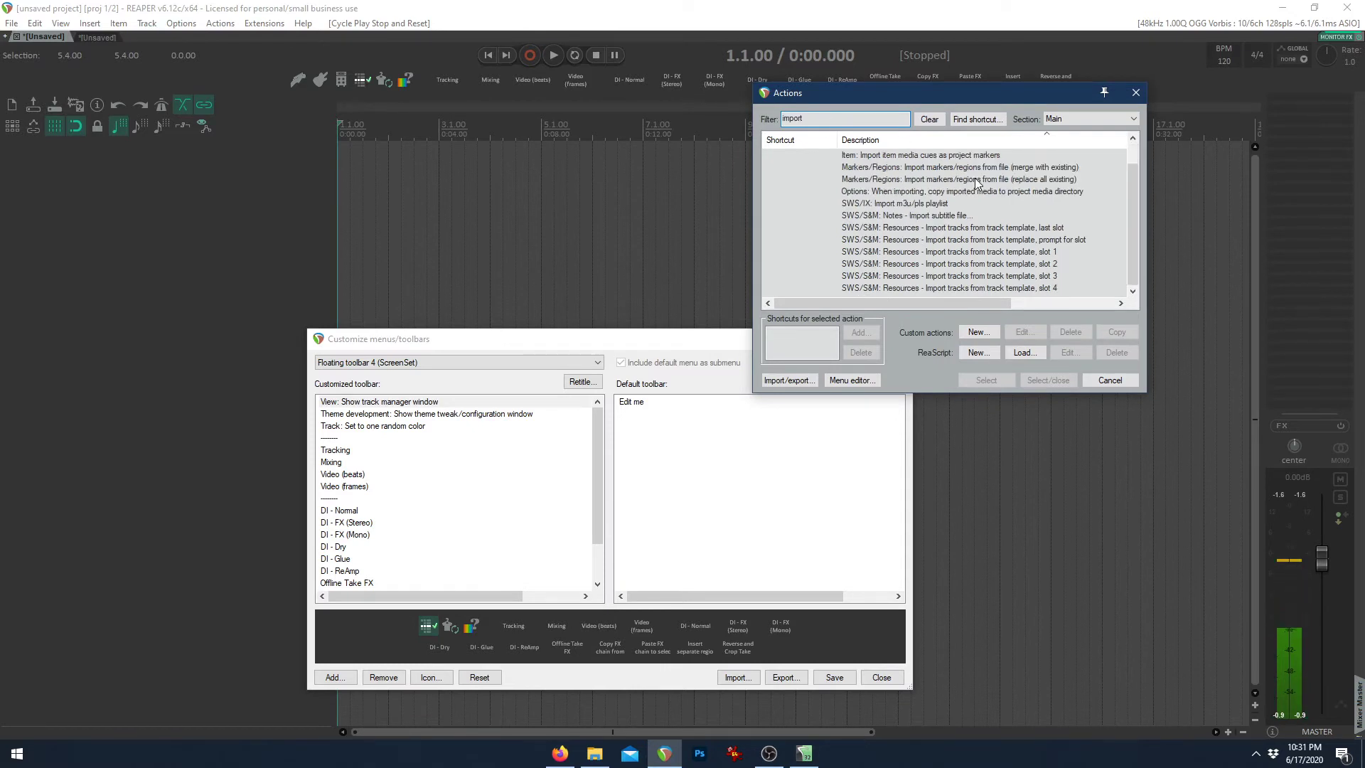
pyautogui.click(1018, 254)
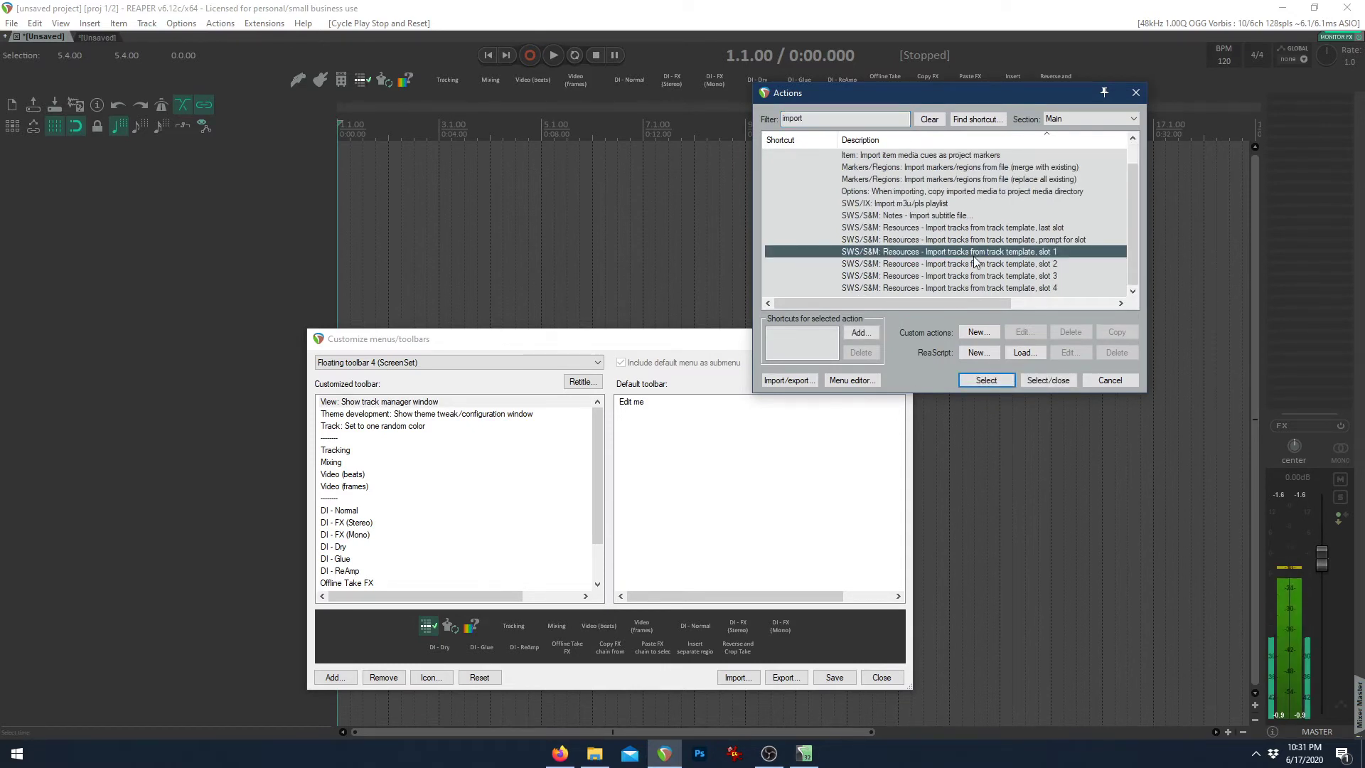
pyautogui.click(987, 380)
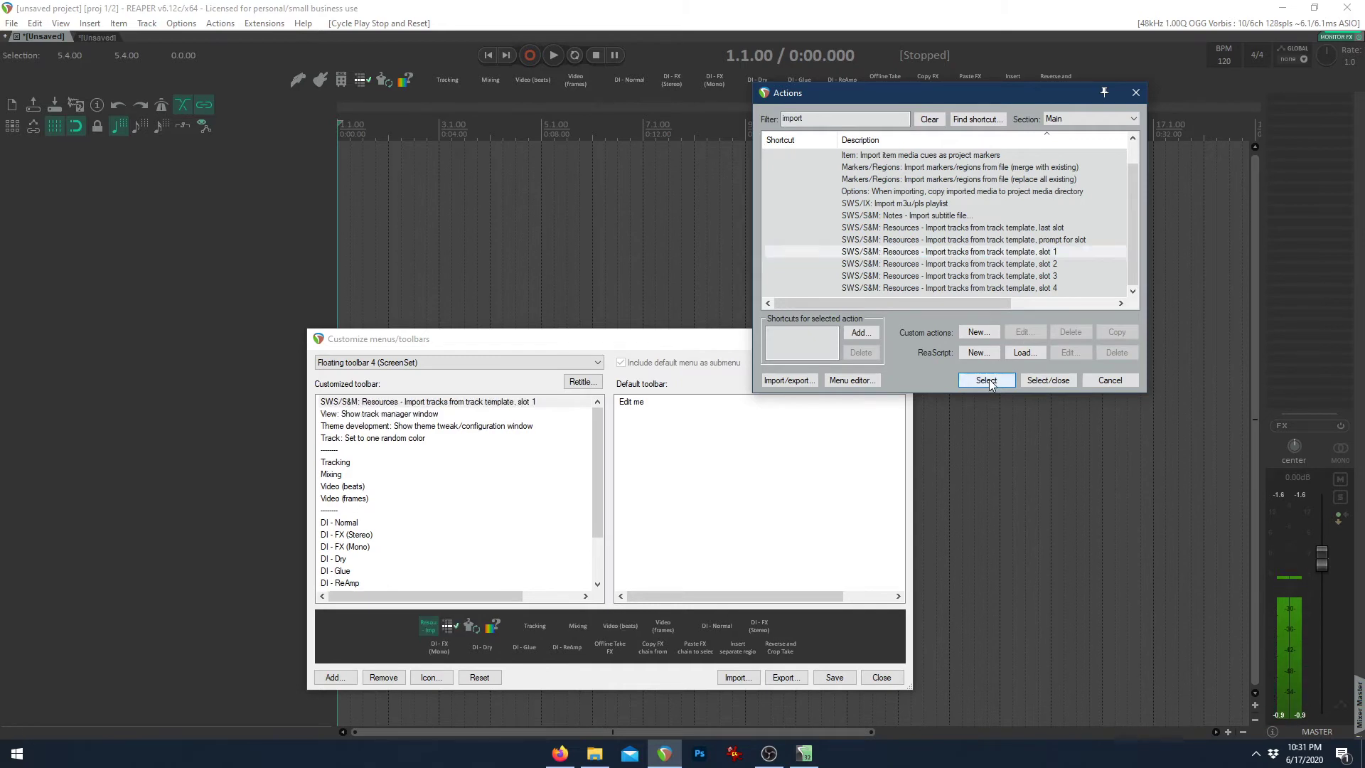
pyautogui.click(1064, 264)
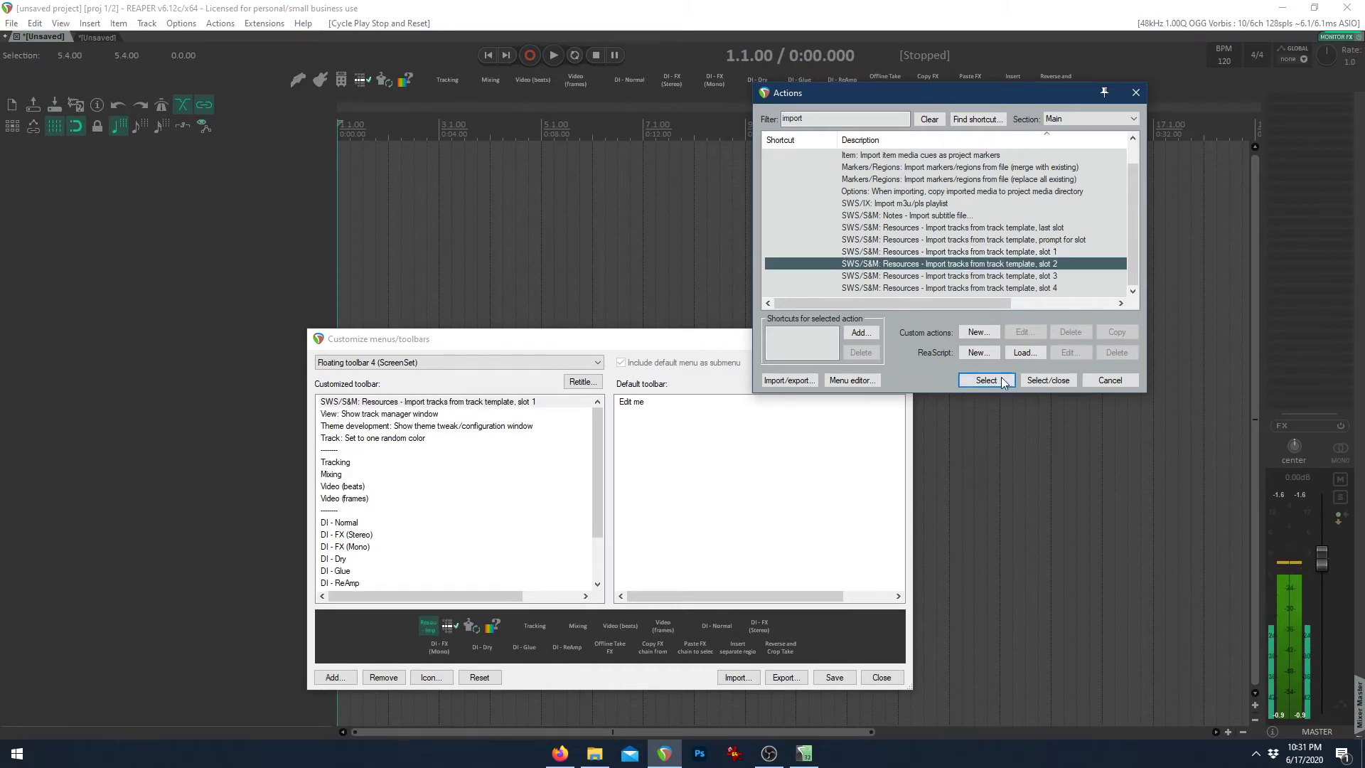
pyautogui.click(1000, 382)
pyautogui.click(1033, 276)
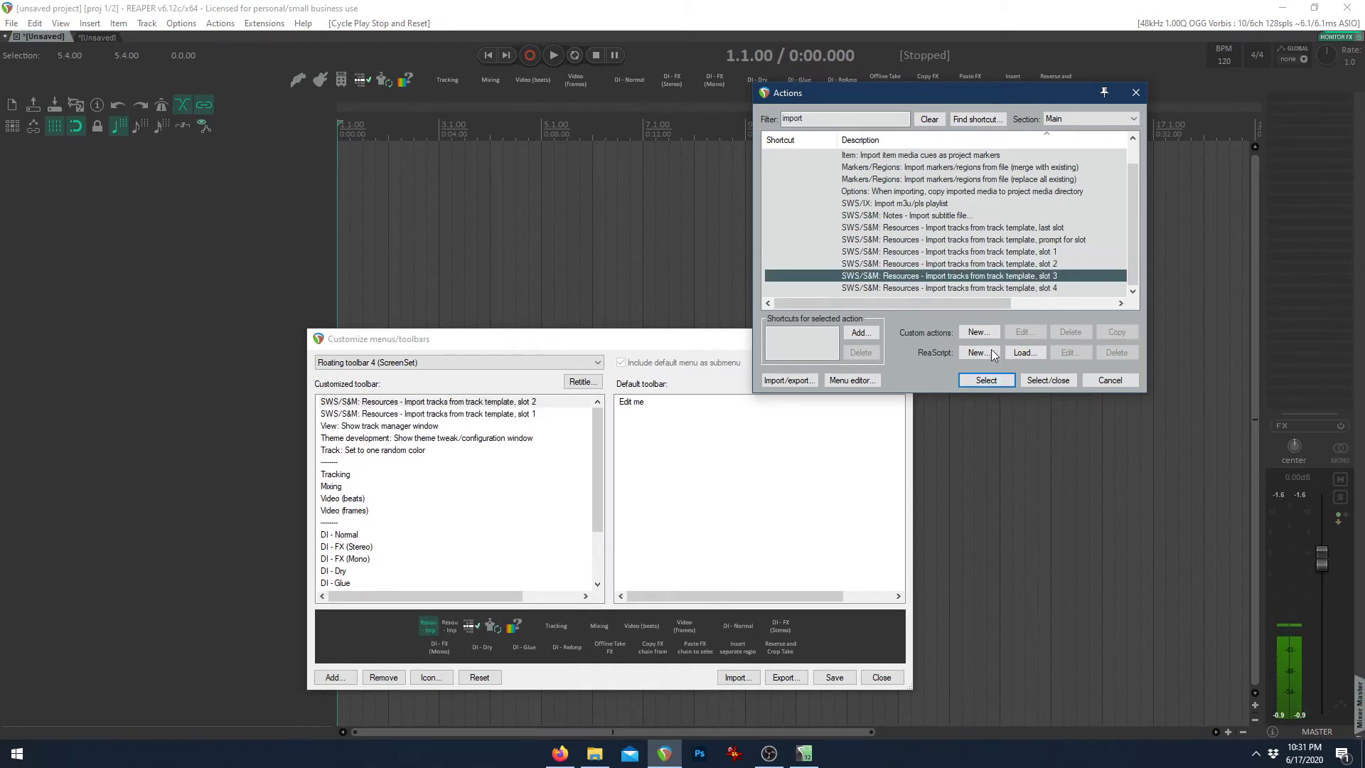
pyautogui.click(980, 381)
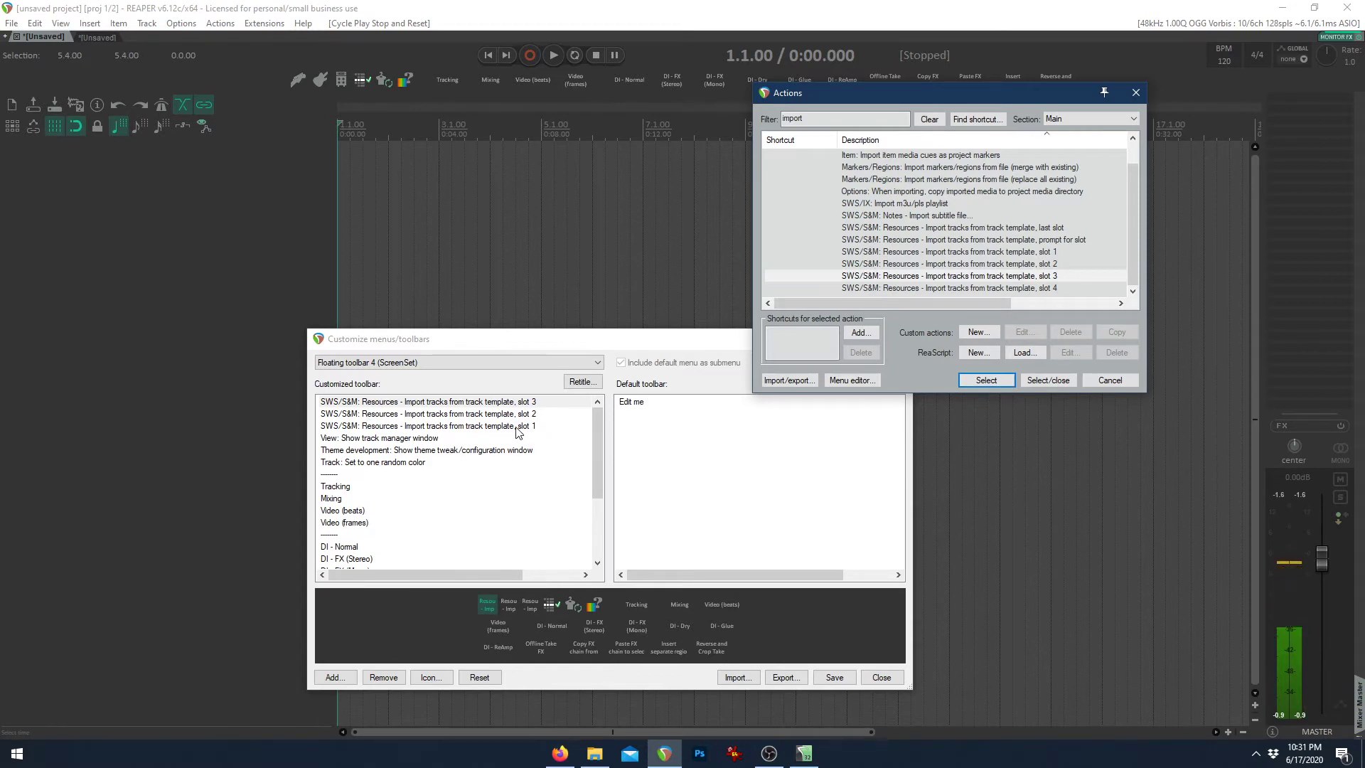
pyautogui.moveTo(517, 427)
pyautogui.mouseDown()
pyautogui.moveTo(523, 403)
pyautogui.moveTo(523, 414)
pyautogui.mouseUp()
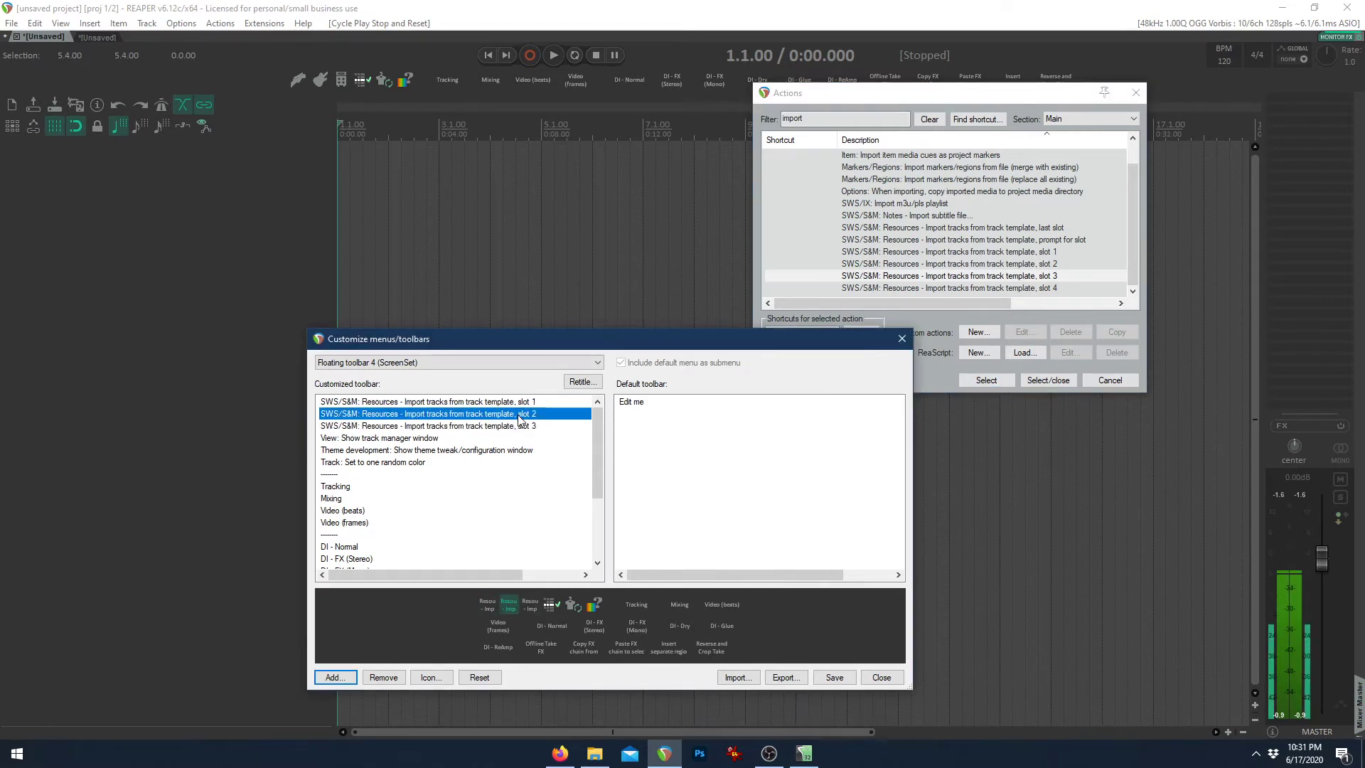
pyautogui.click(480, 403)
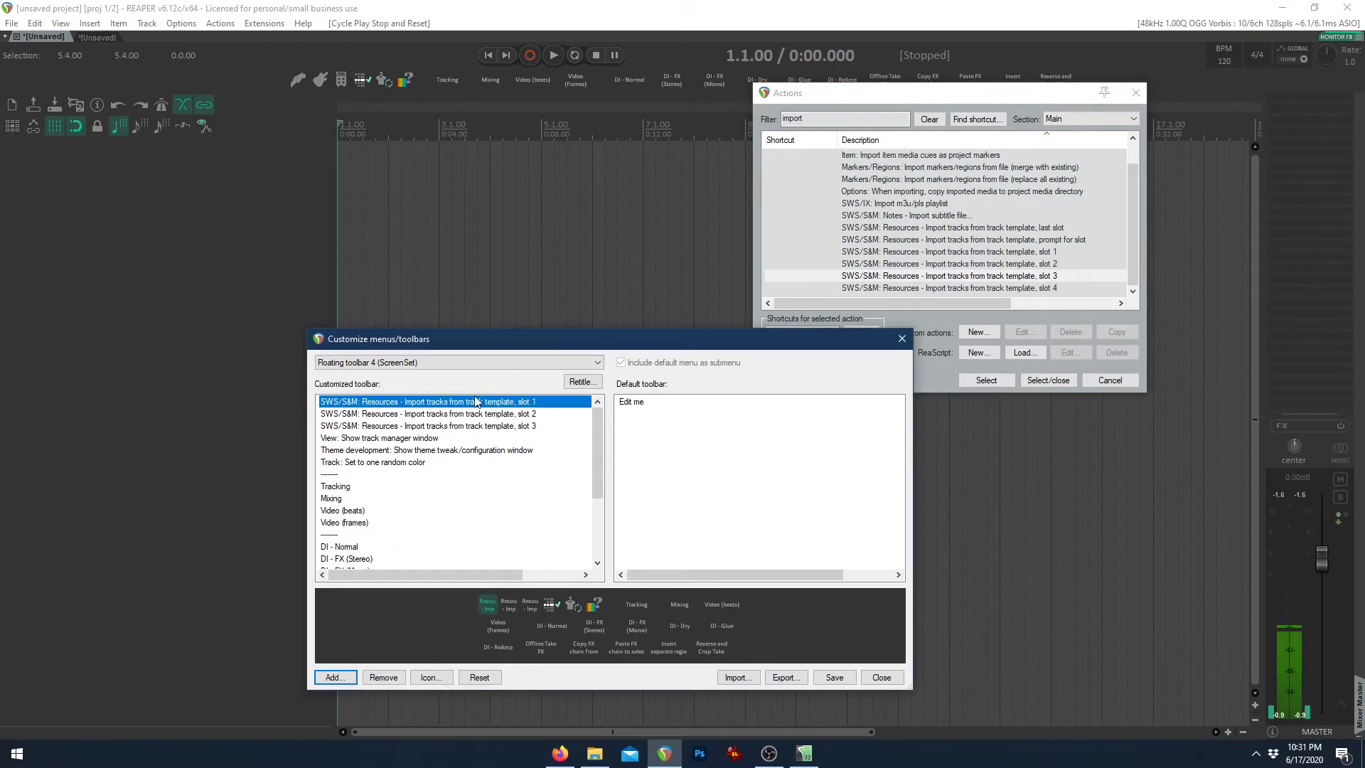
# Give the slot 1 and slot 2 template-import buttons guitar icons
pyautogui.rightClick(439, 406)
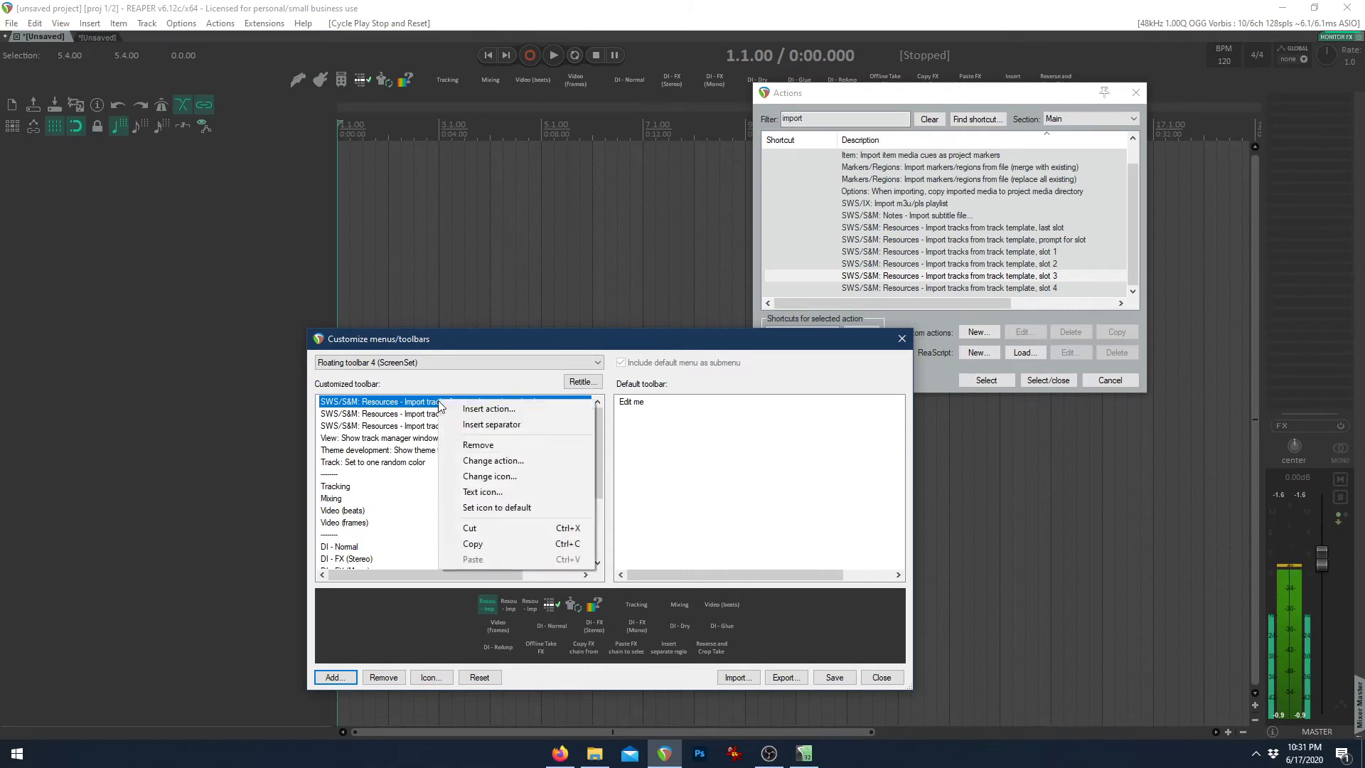
pyautogui.click(487, 485)
pyautogui.write('guitar')
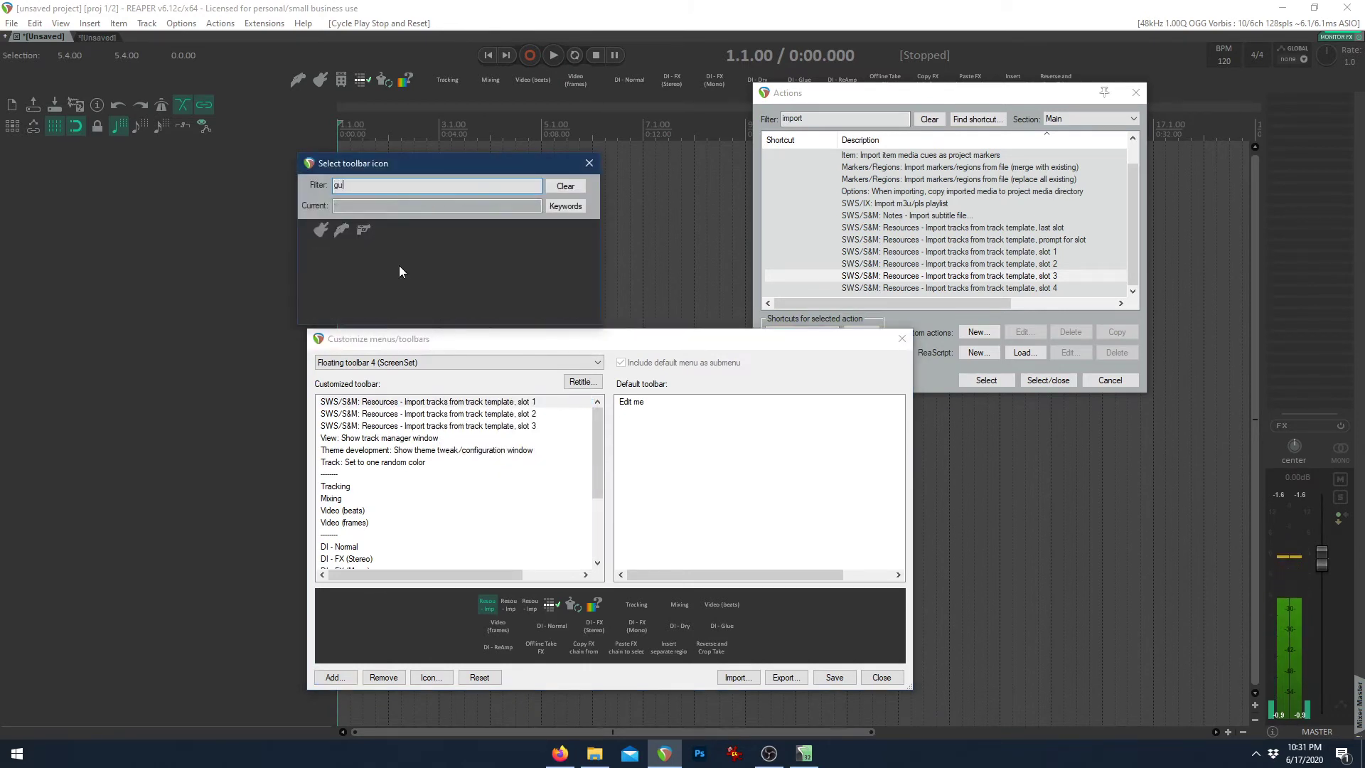
pyautogui.click(343, 231)
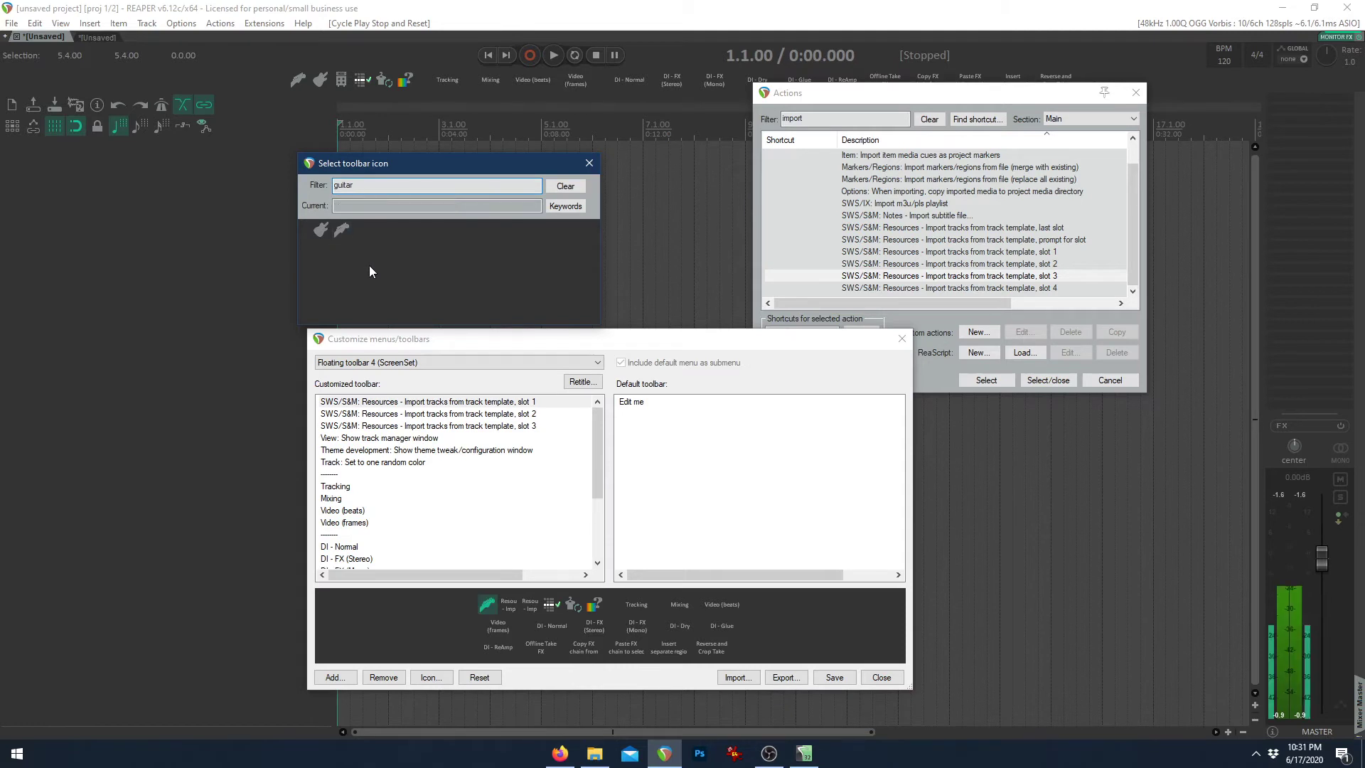
pyautogui.click(440, 414)
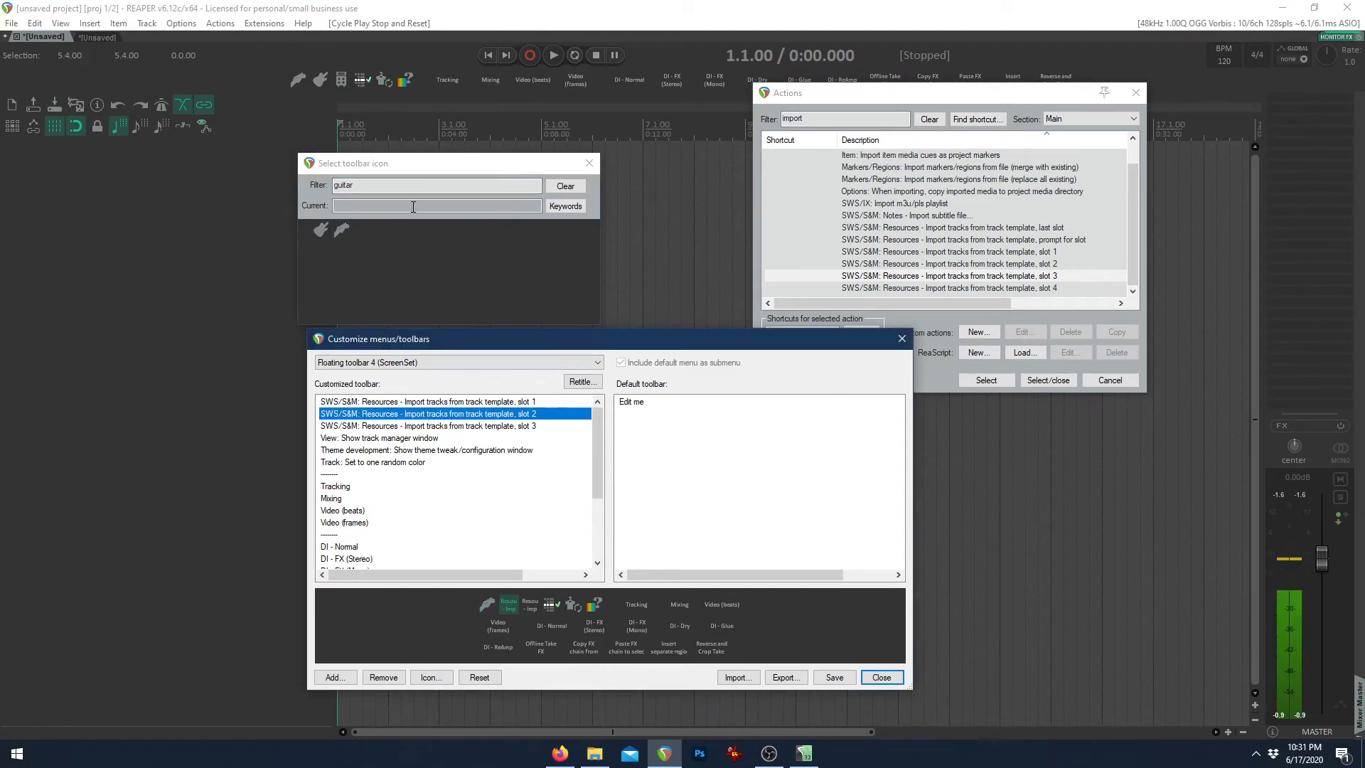
pyautogui.click(326, 232)
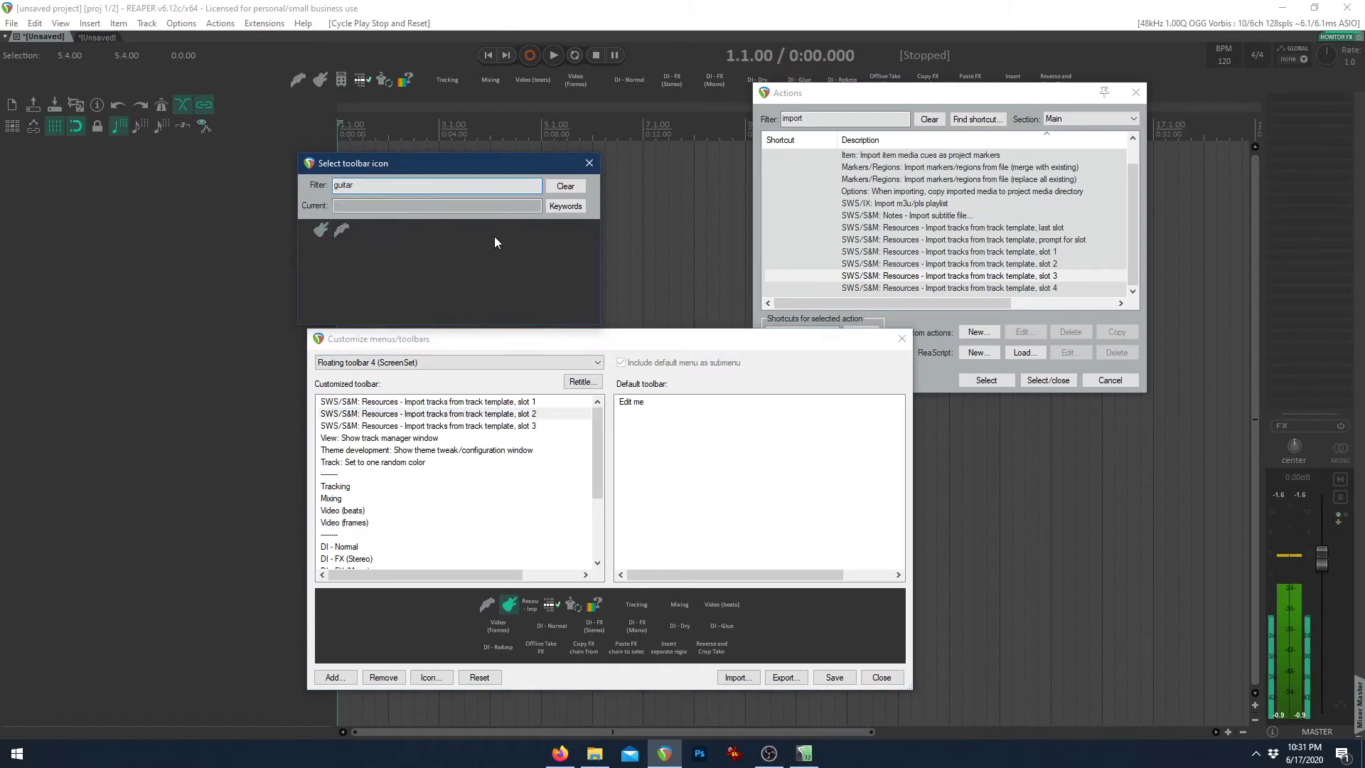
# Give the slot 3 button an amp icon, then save and close the toolbar customization
pyautogui.click(376, 425)
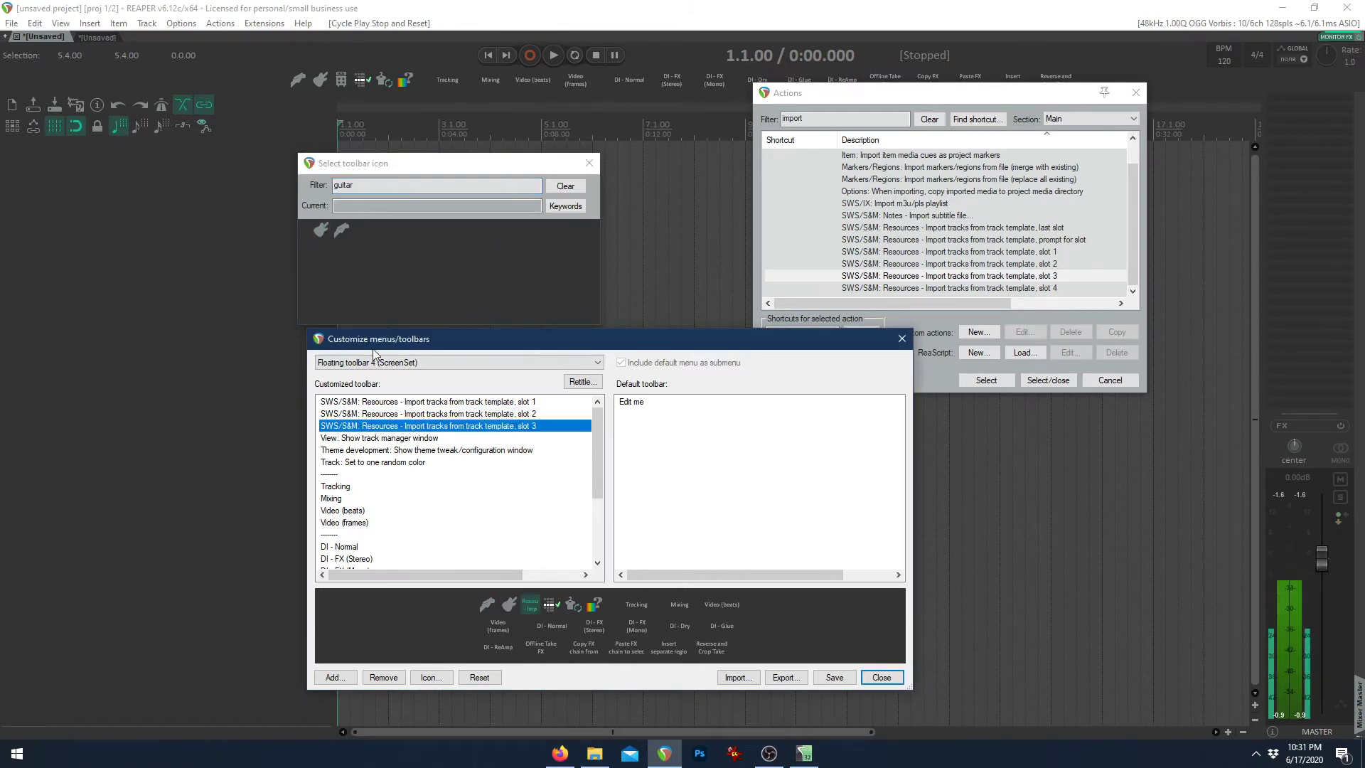
pyautogui.doubleClick(344, 185)
pyautogui.write('amp')
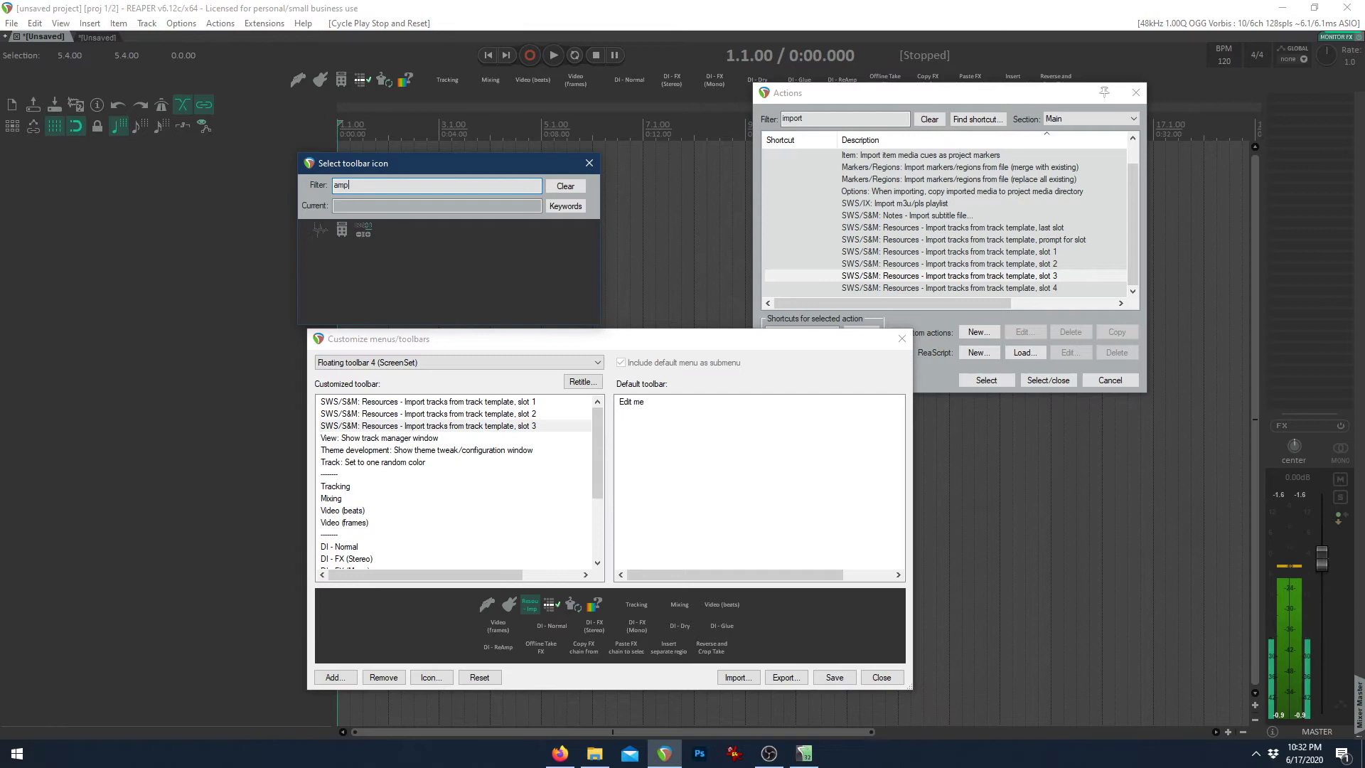
pyautogui.click(342, 227)
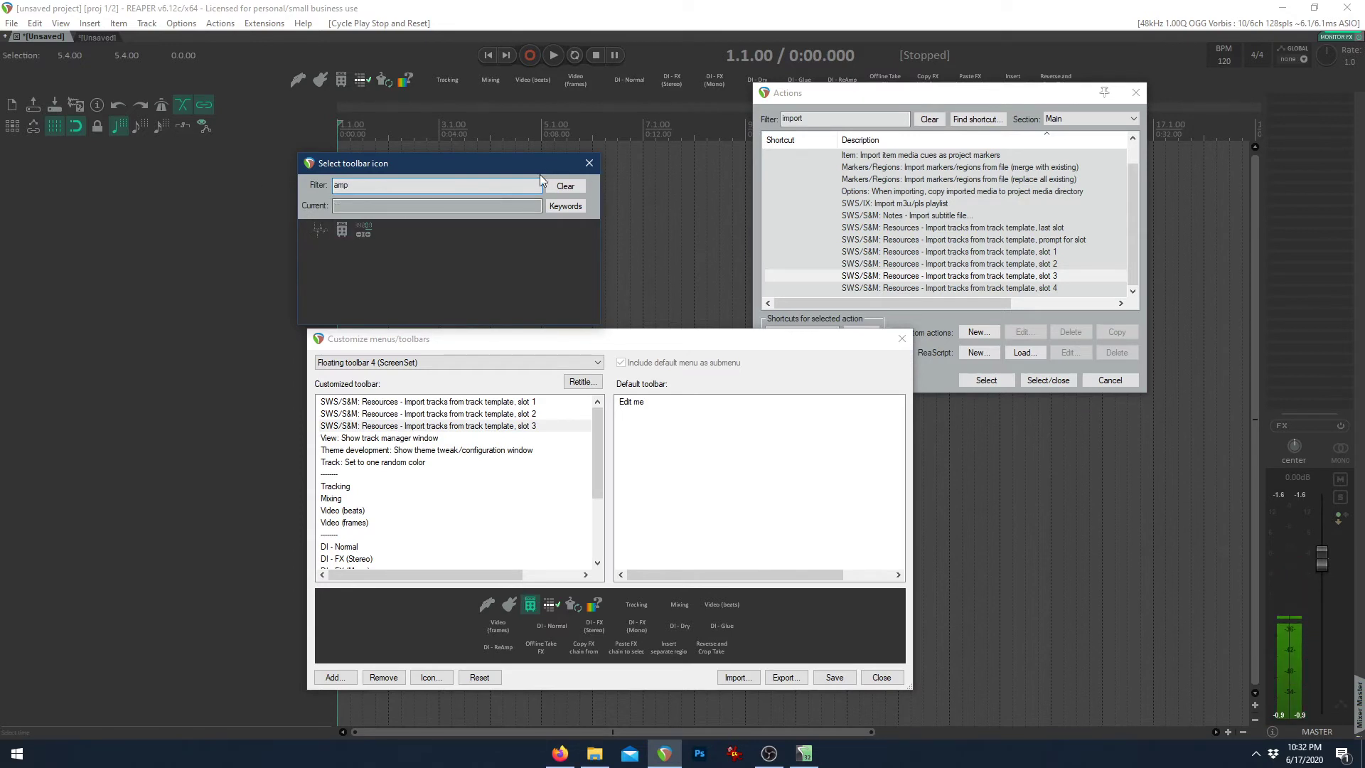
pyautogui.click(589, 163)
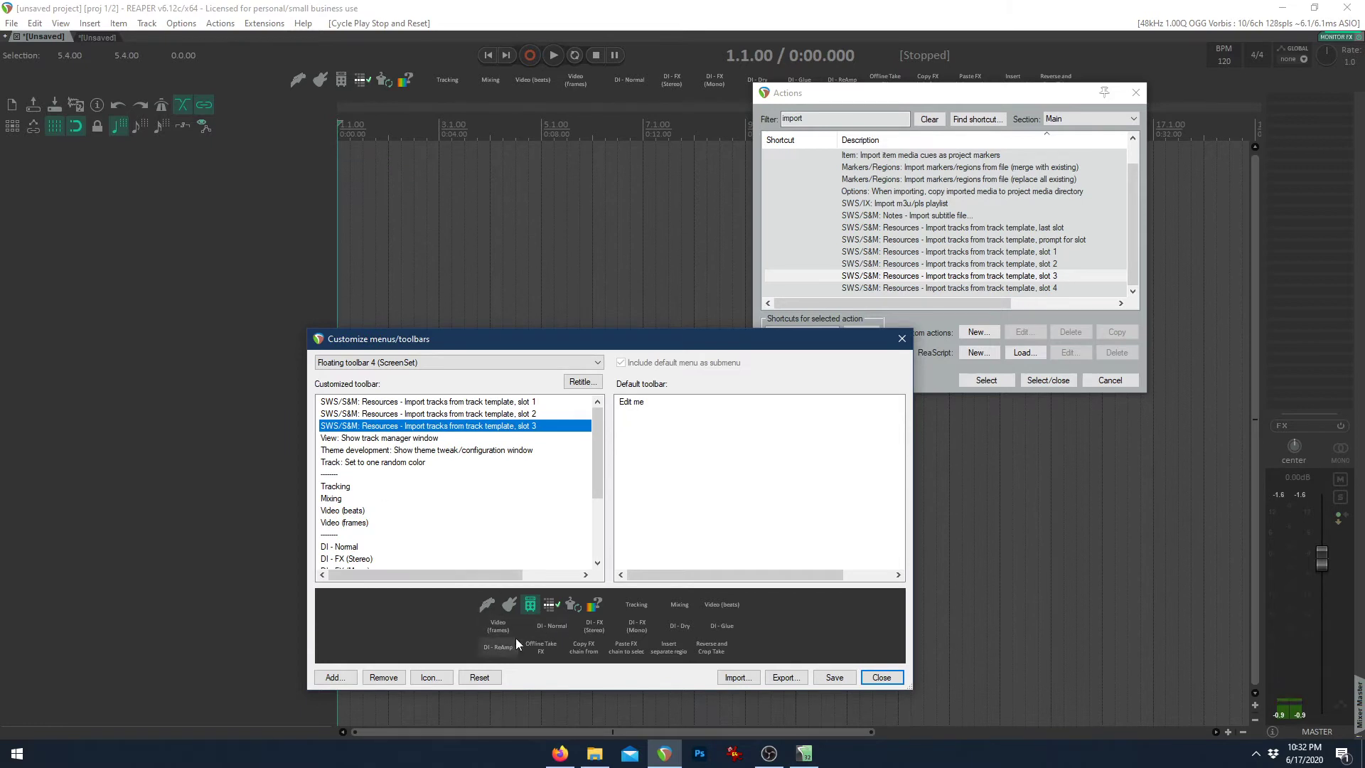
pyautogui.click(837, 676)
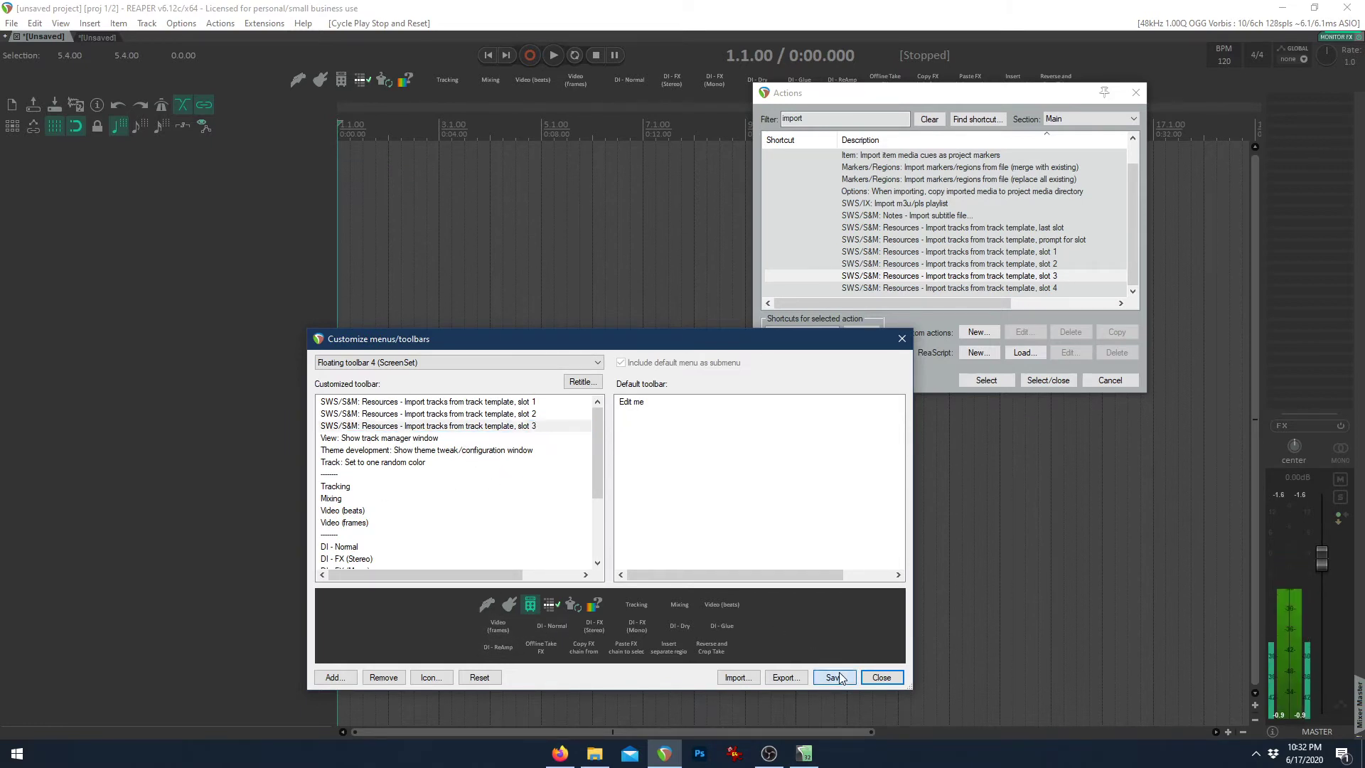
pyautogui.click(882, 677)
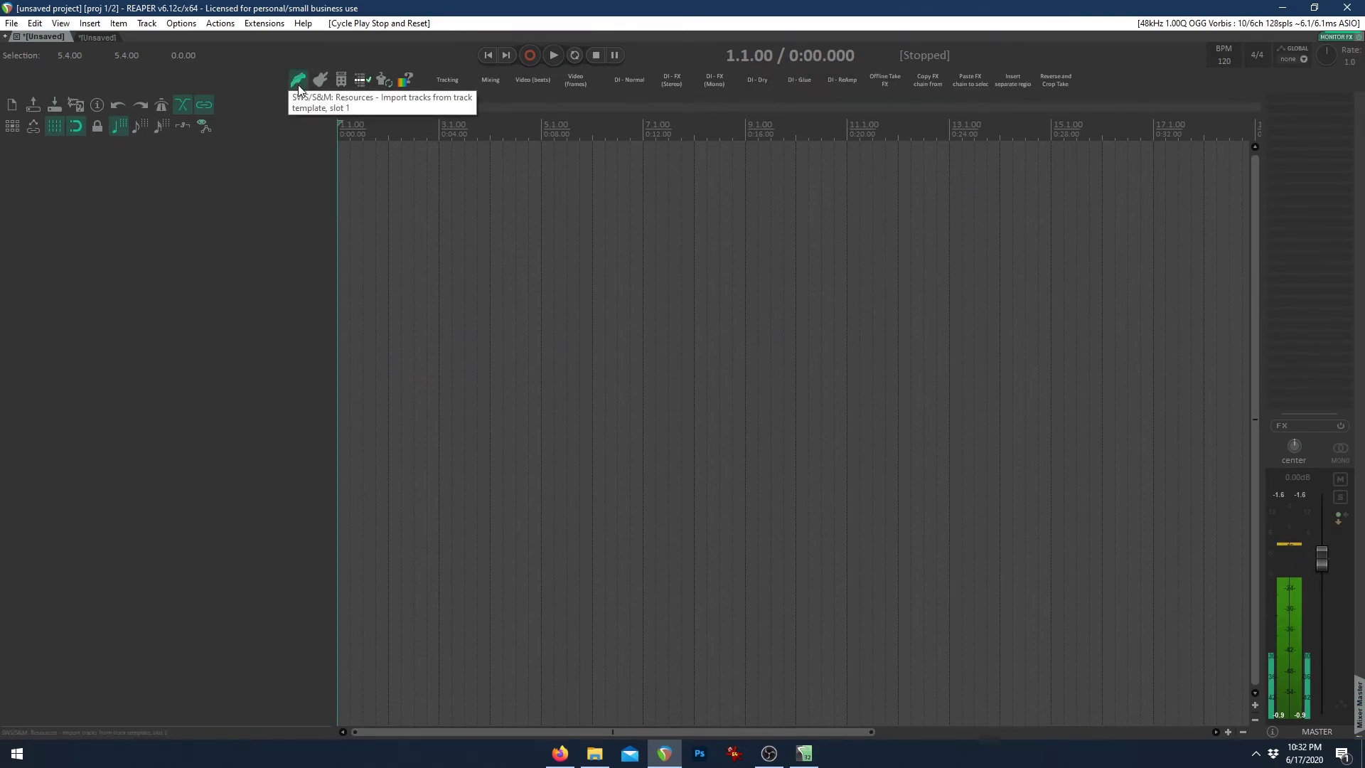
pyautogui.click(299, 79)
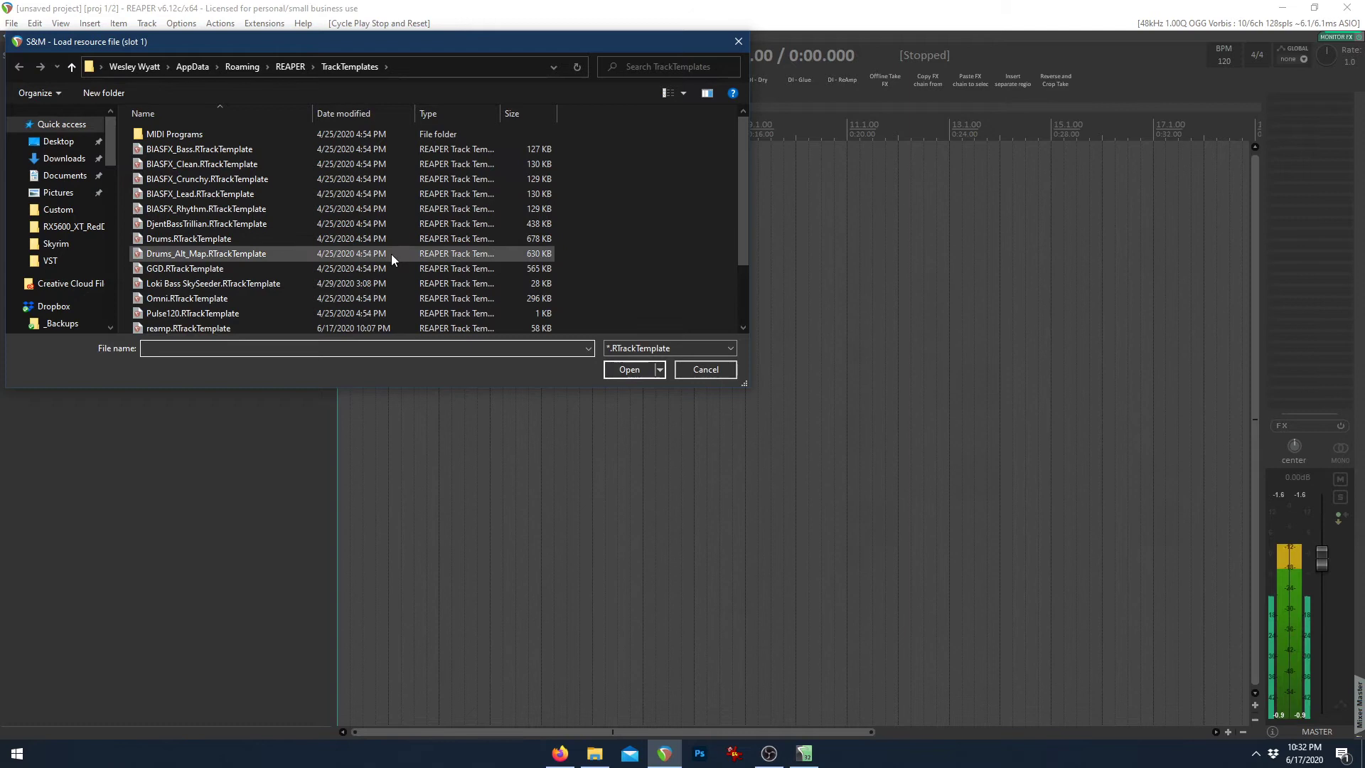
pyautogui.scroll(-2, 393, 285)
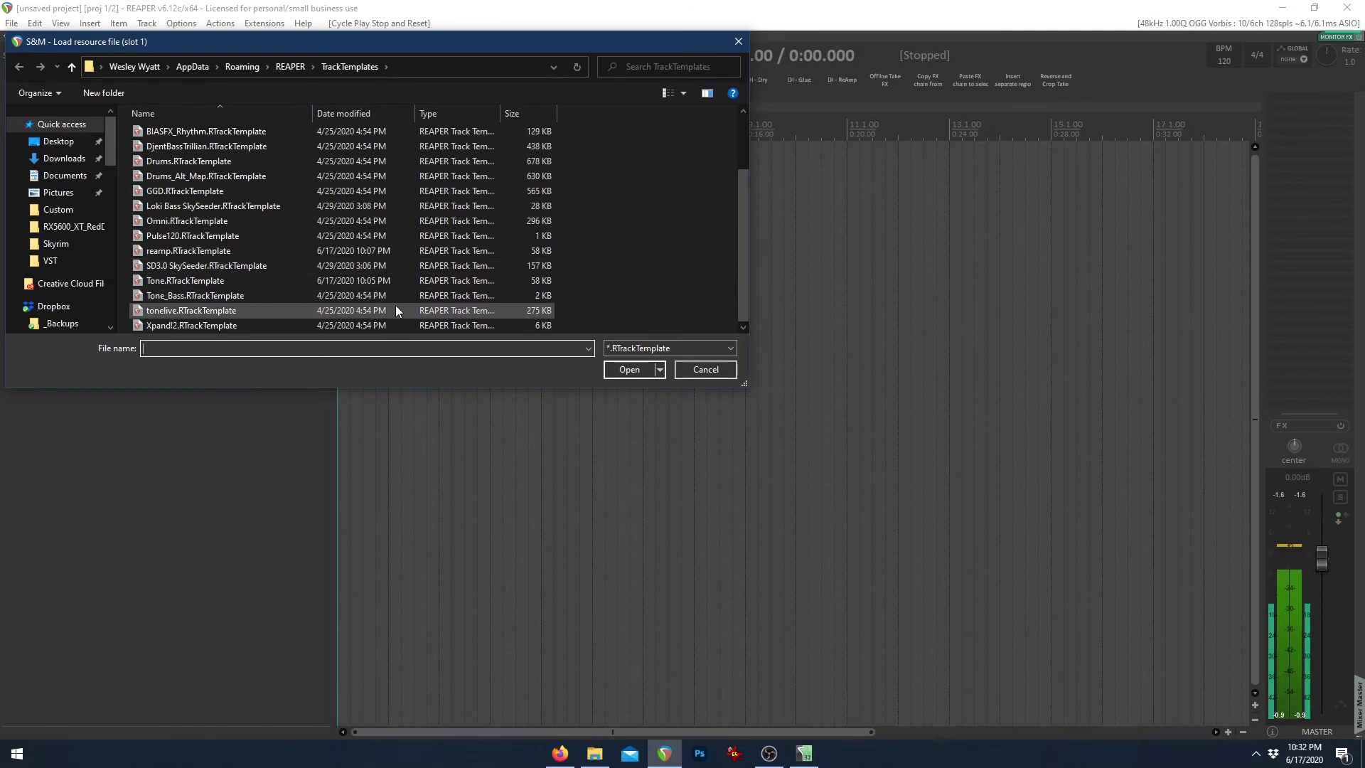
pyautogui.click(238, 279)
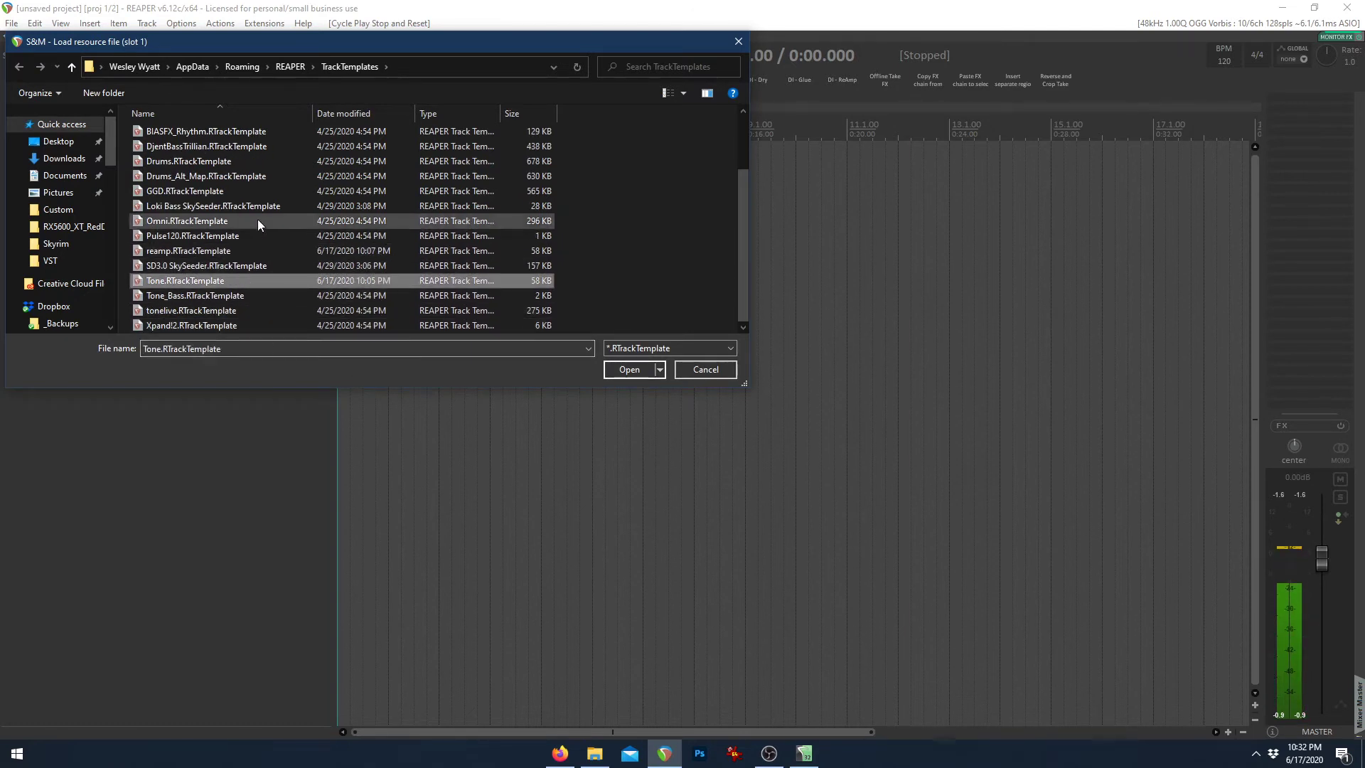
pyautogui.click(644, 369)
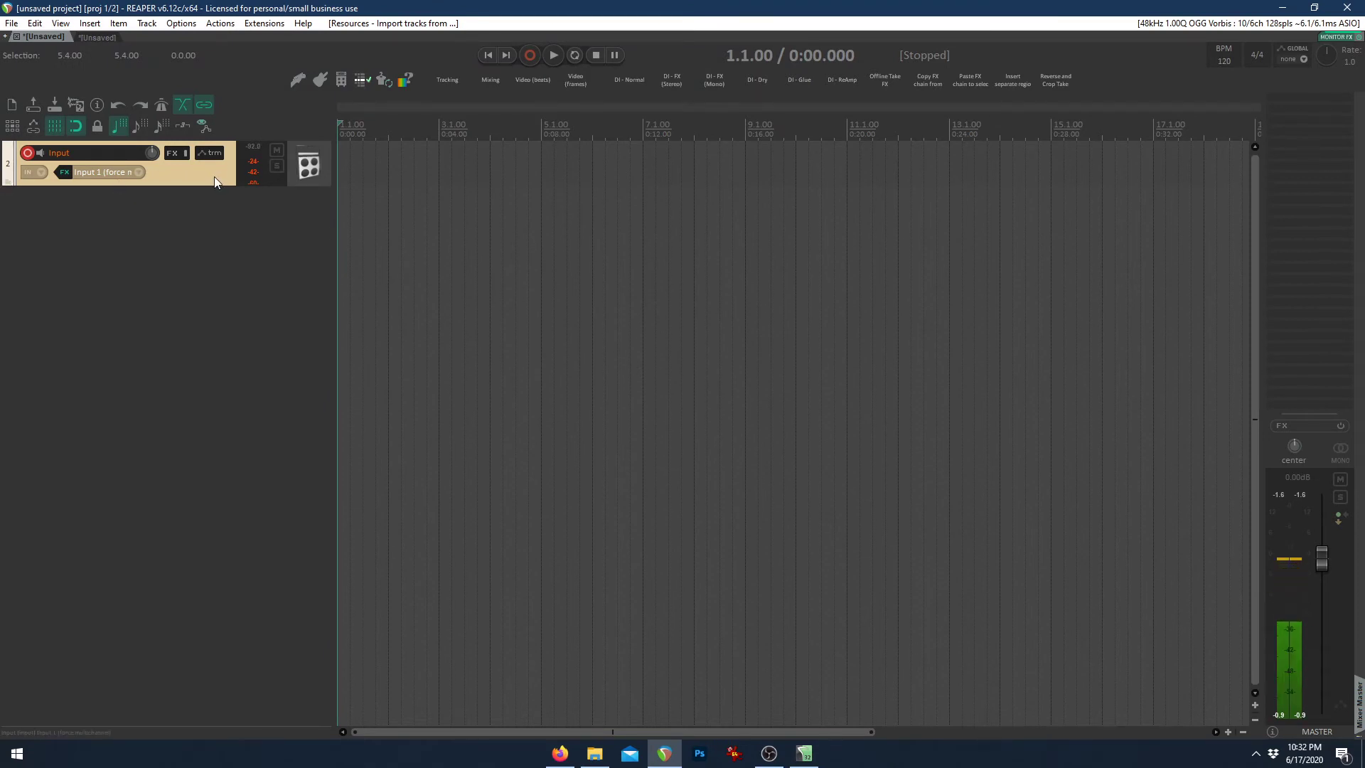
pyautogui.press('Delete')
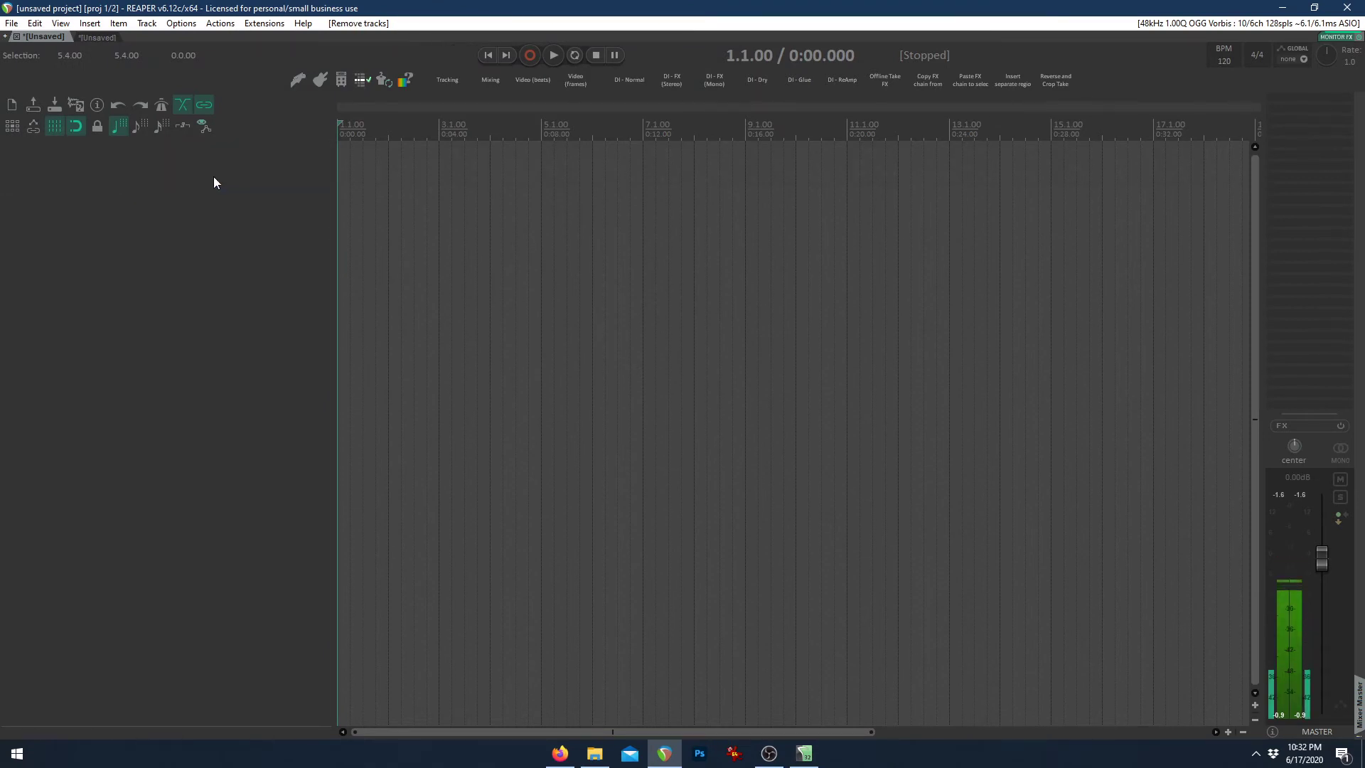
pyautogui.click(327, 84)
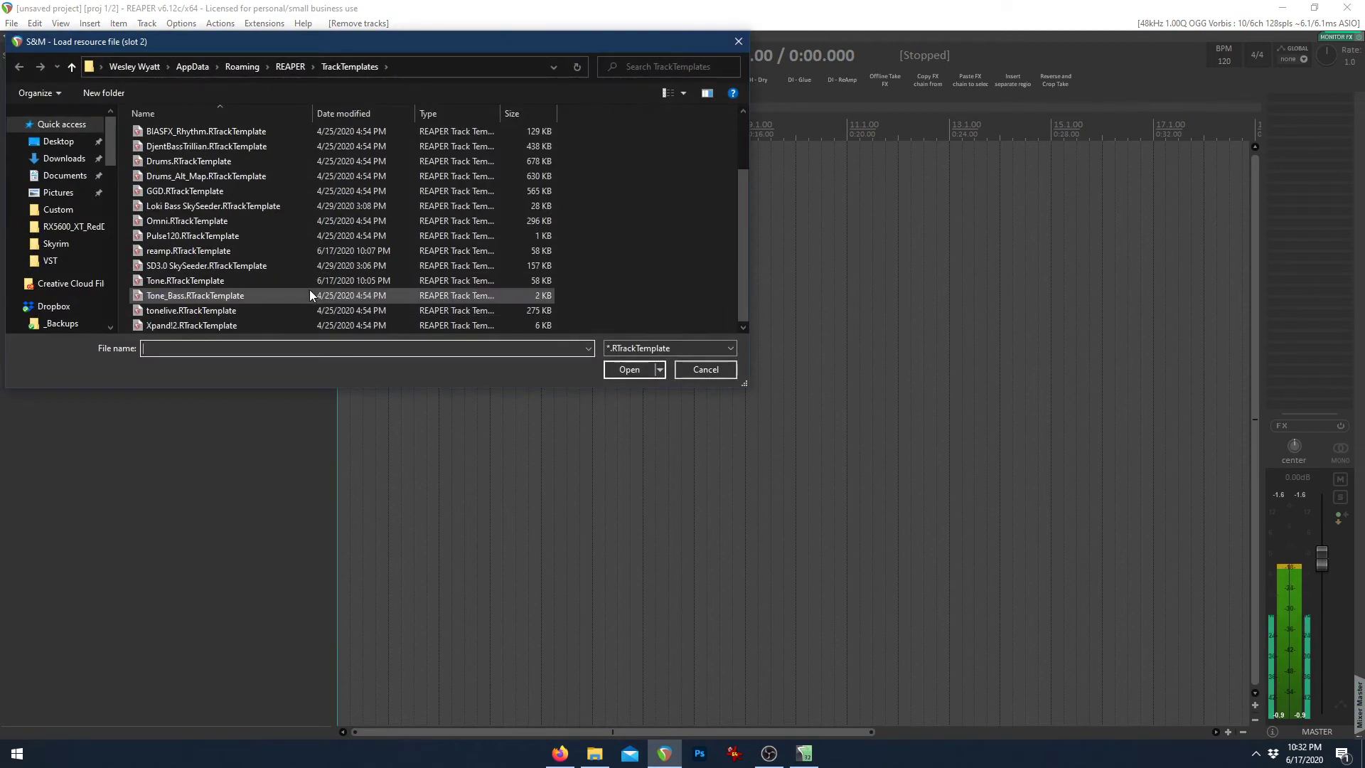
pyautogui.click(310, 295)
pyautogui.click(634, 370)
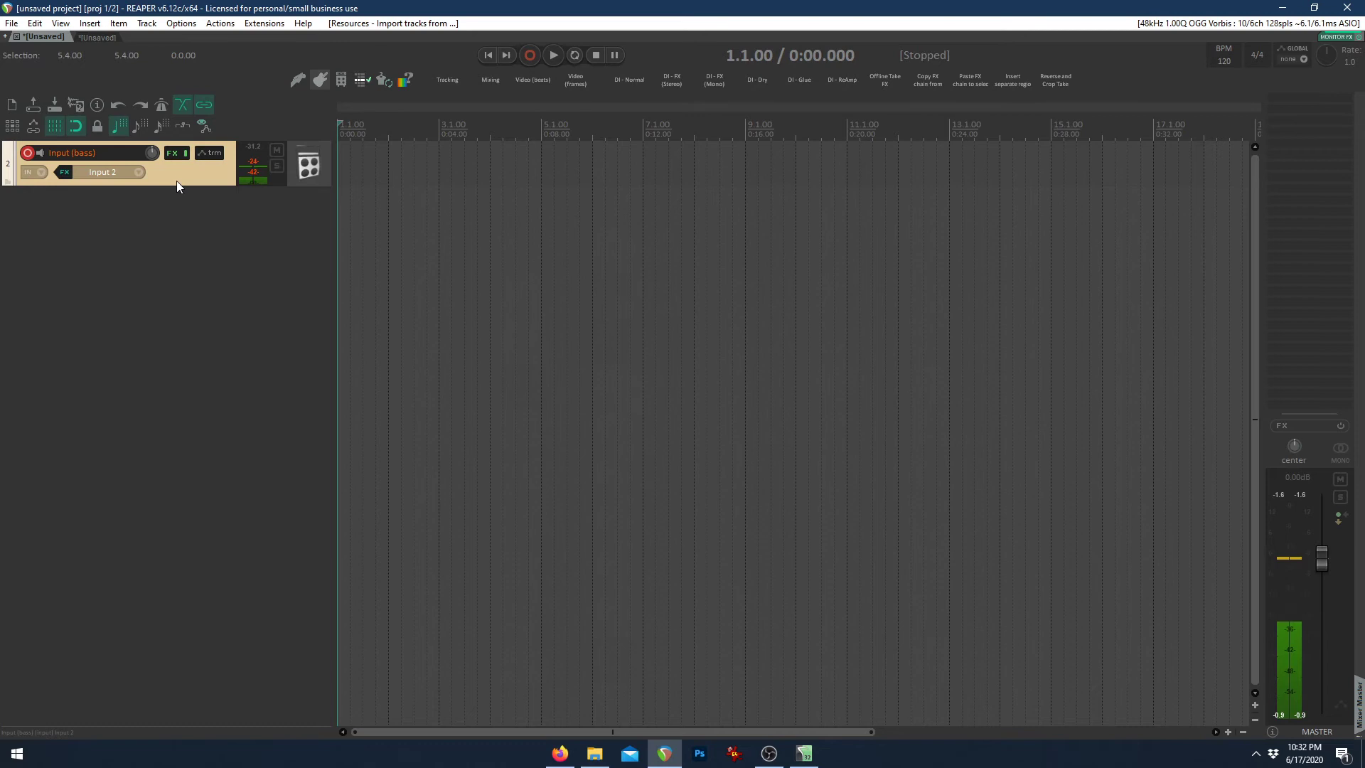
pyautogui.press('Delete')
pyautogui.click(659, 417)
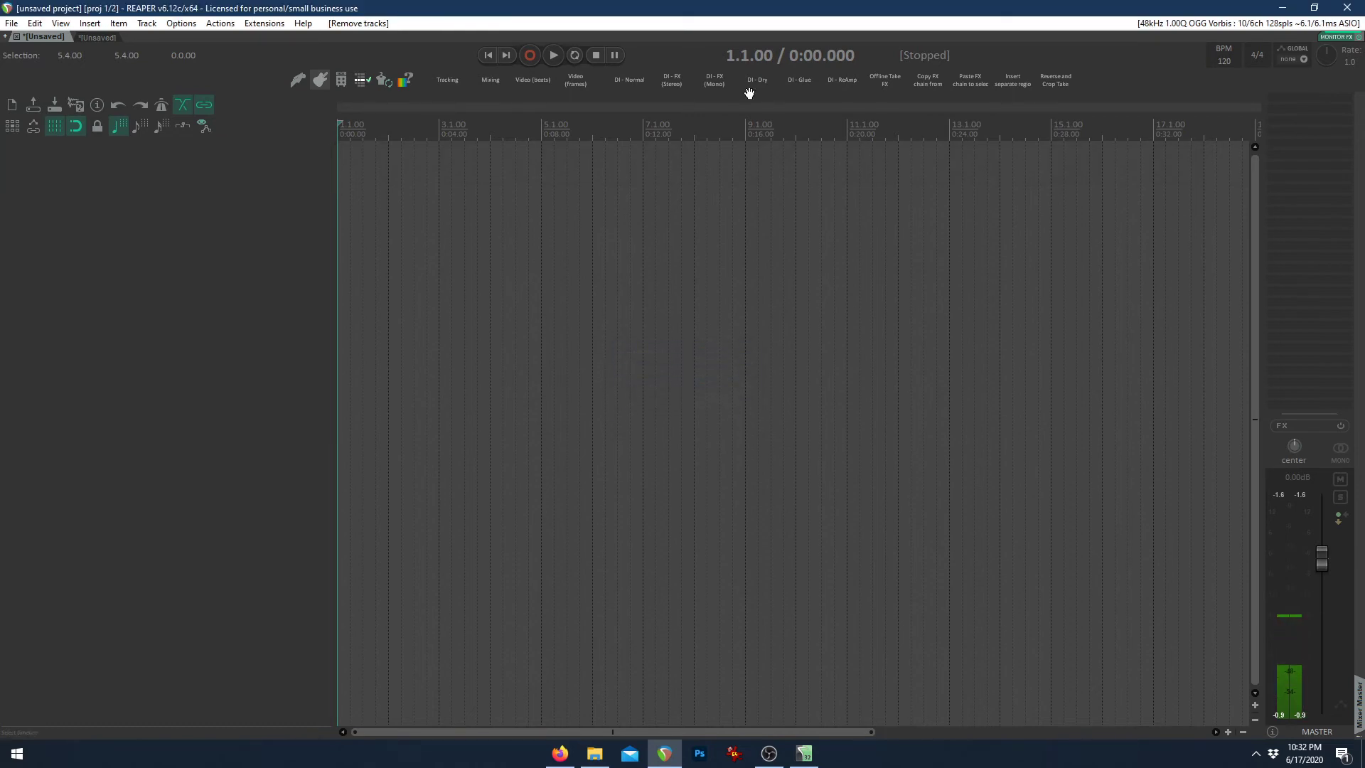
pyautogui.click(341, 79)
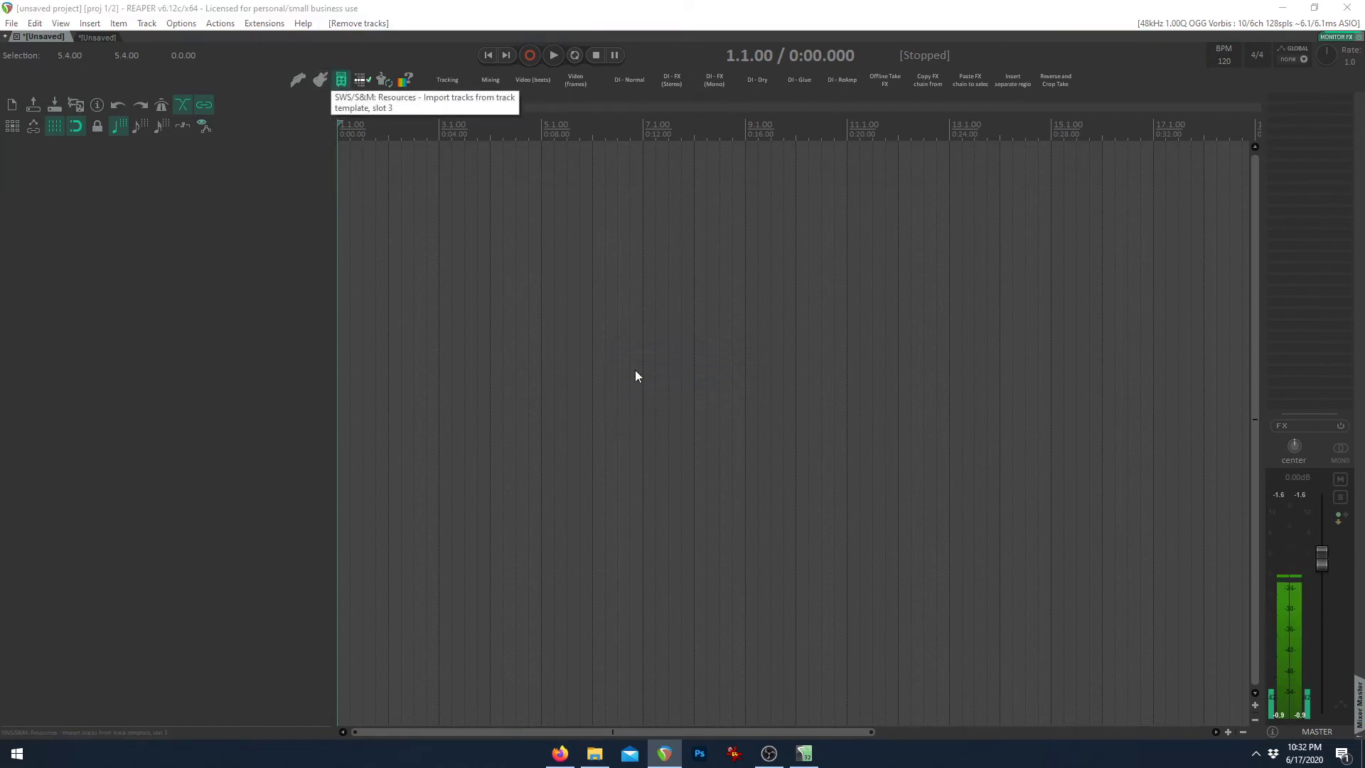
pyautogui.scroll(-3, 398, 313)
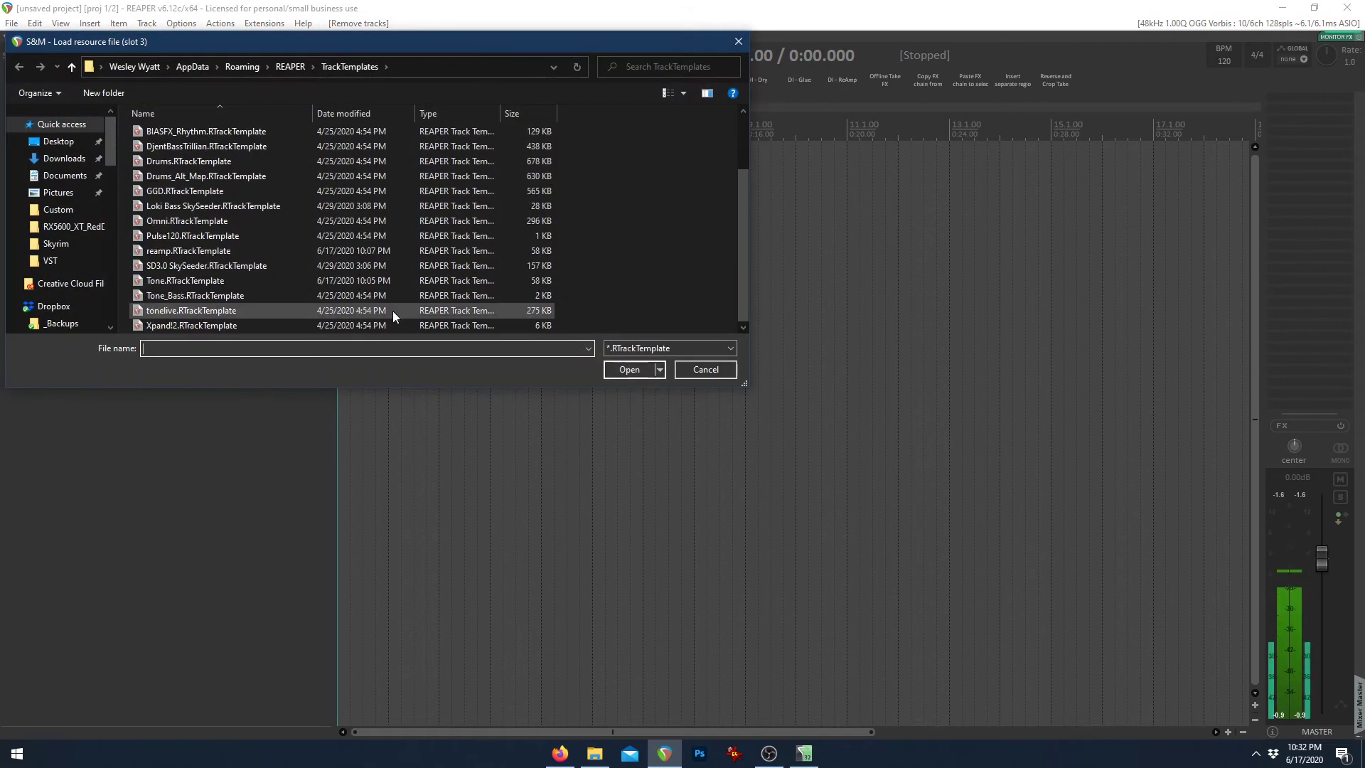
pyautogui.click(302, 253)
pyautogui.click(646, 370)
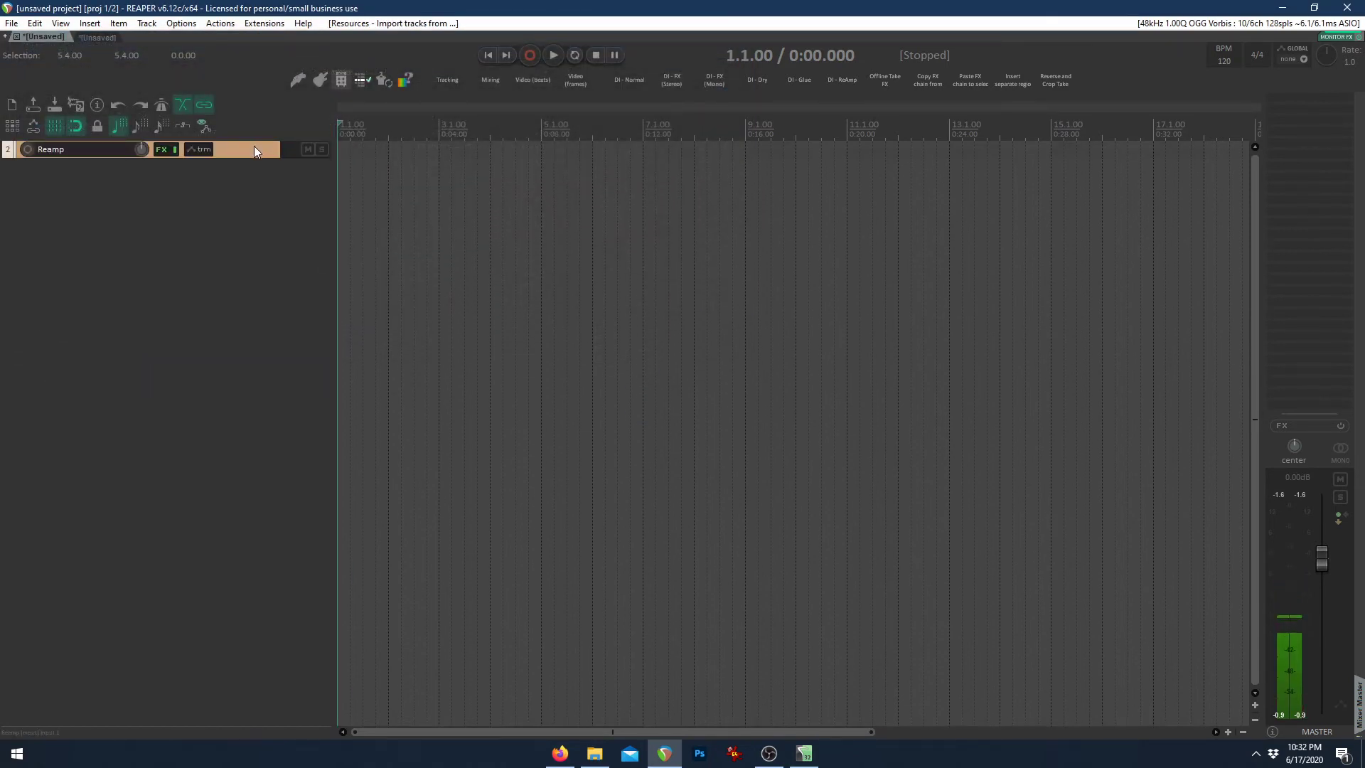
pyautogui.press('Delete')
pyautogui.click(659, 418)
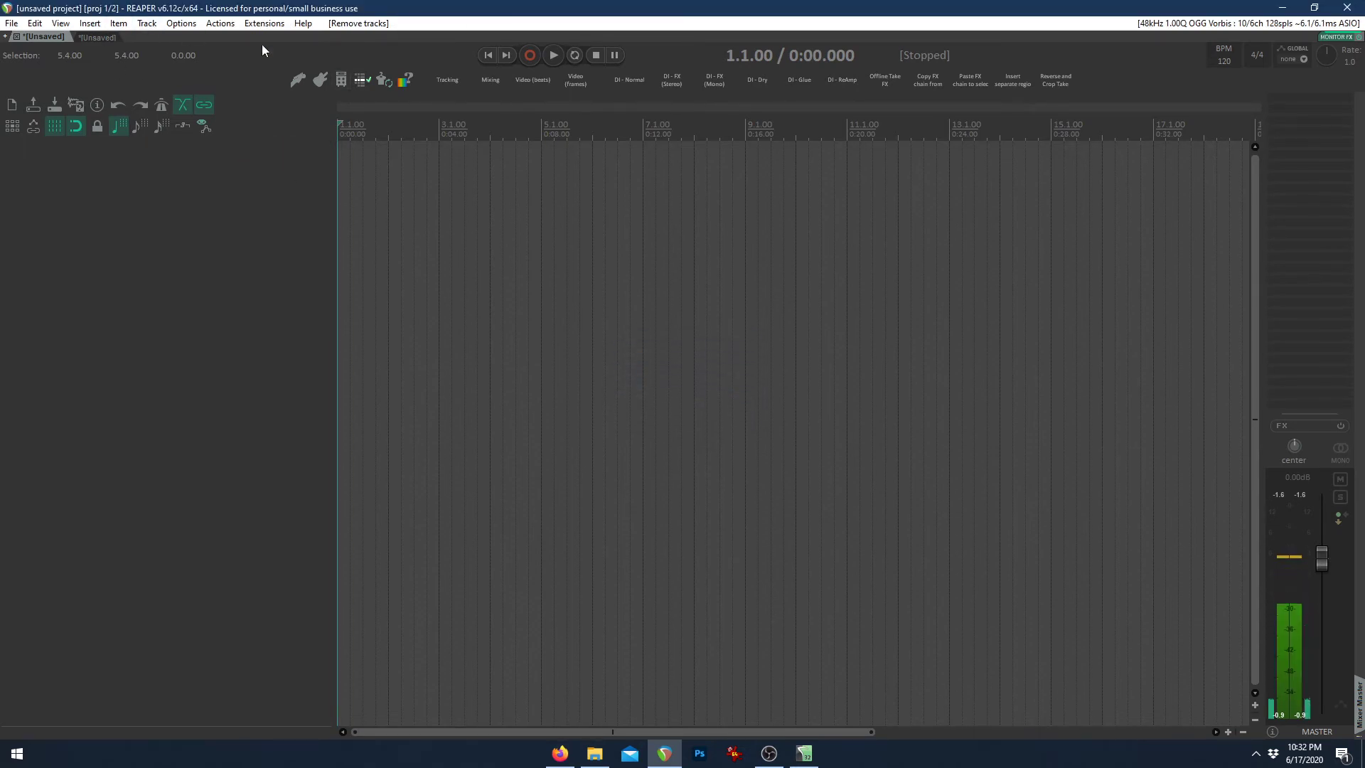
# Import the Tone template via the slot 1 guitar button and record a short take on Input
pyautogui.click(298, 79)
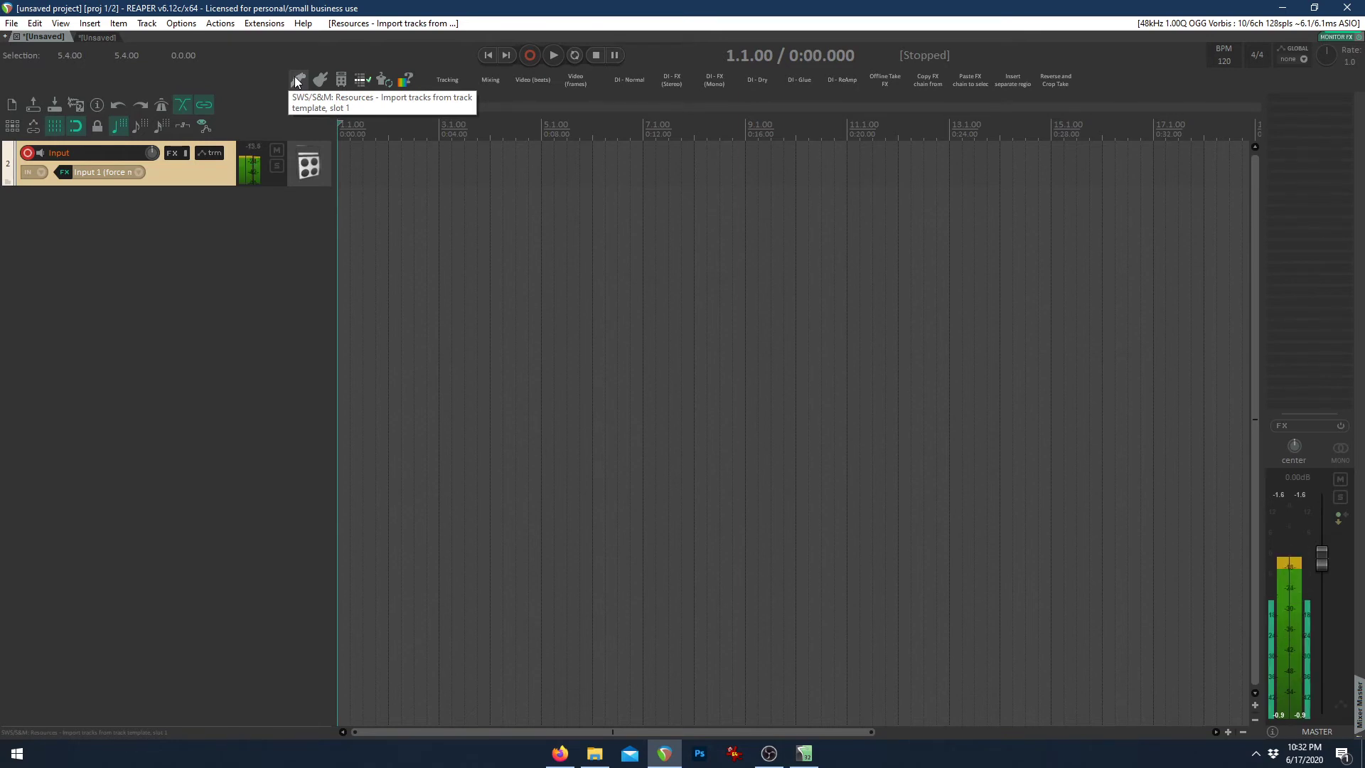
pyautogui.hotkey('ctrl', 'r')
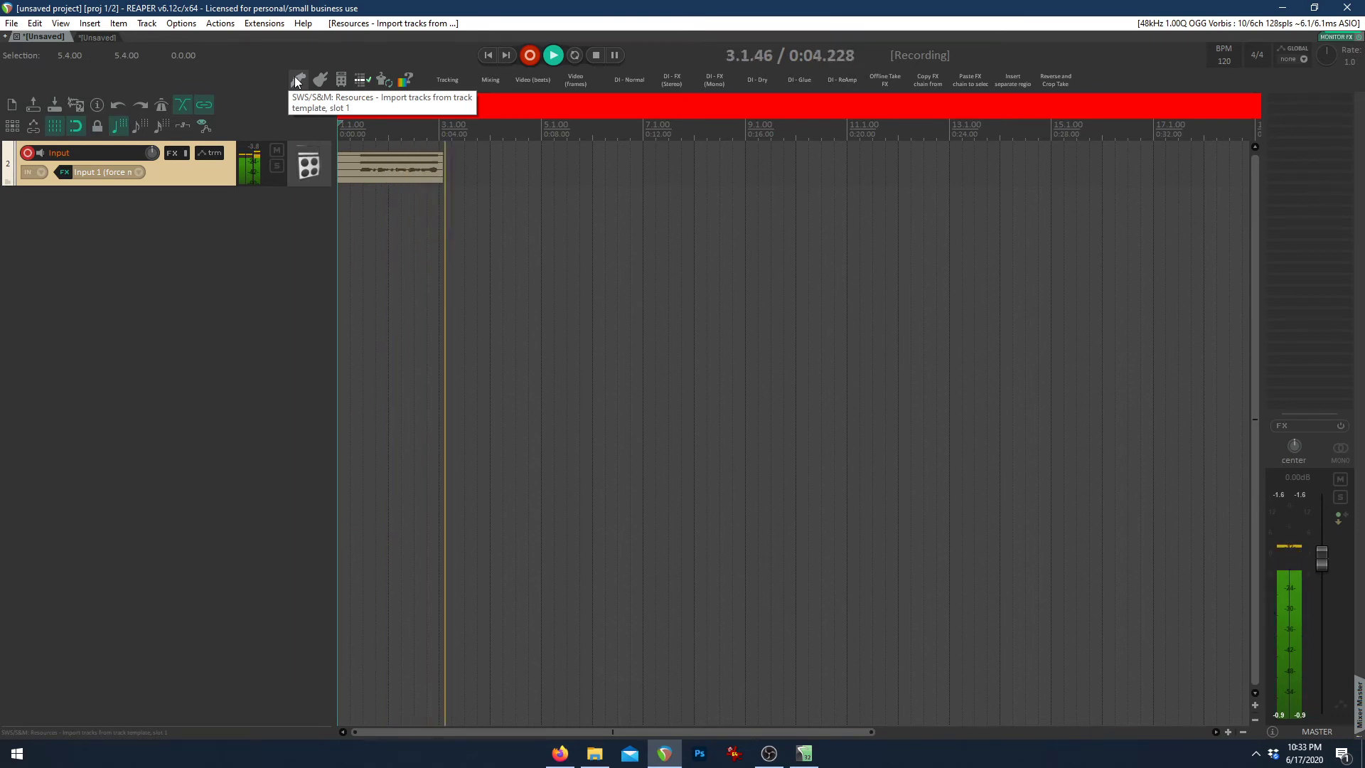
pyautogui.press('space')
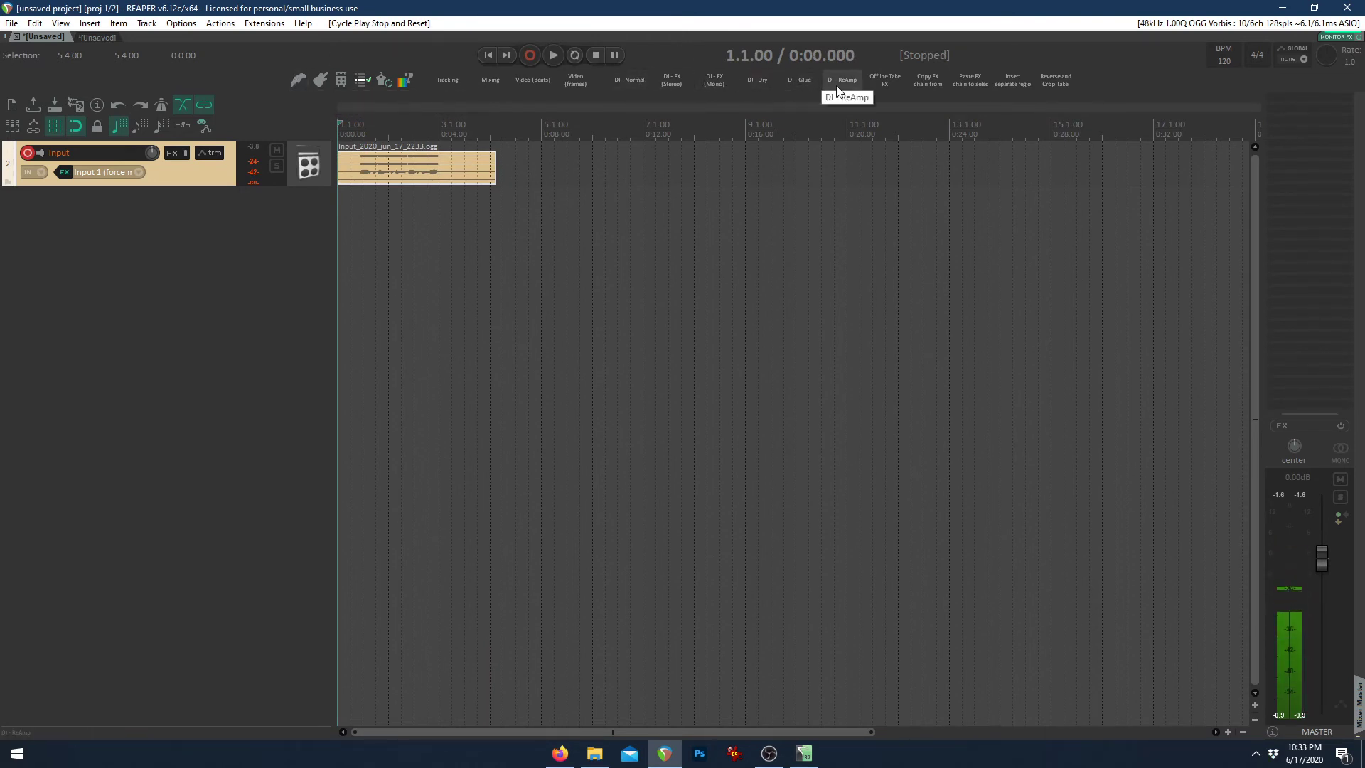
# Try the DI FX, mono and other channel-mode buttons on the take, ending on DI - Normal
pyautogui.rightClick(1147, 83)
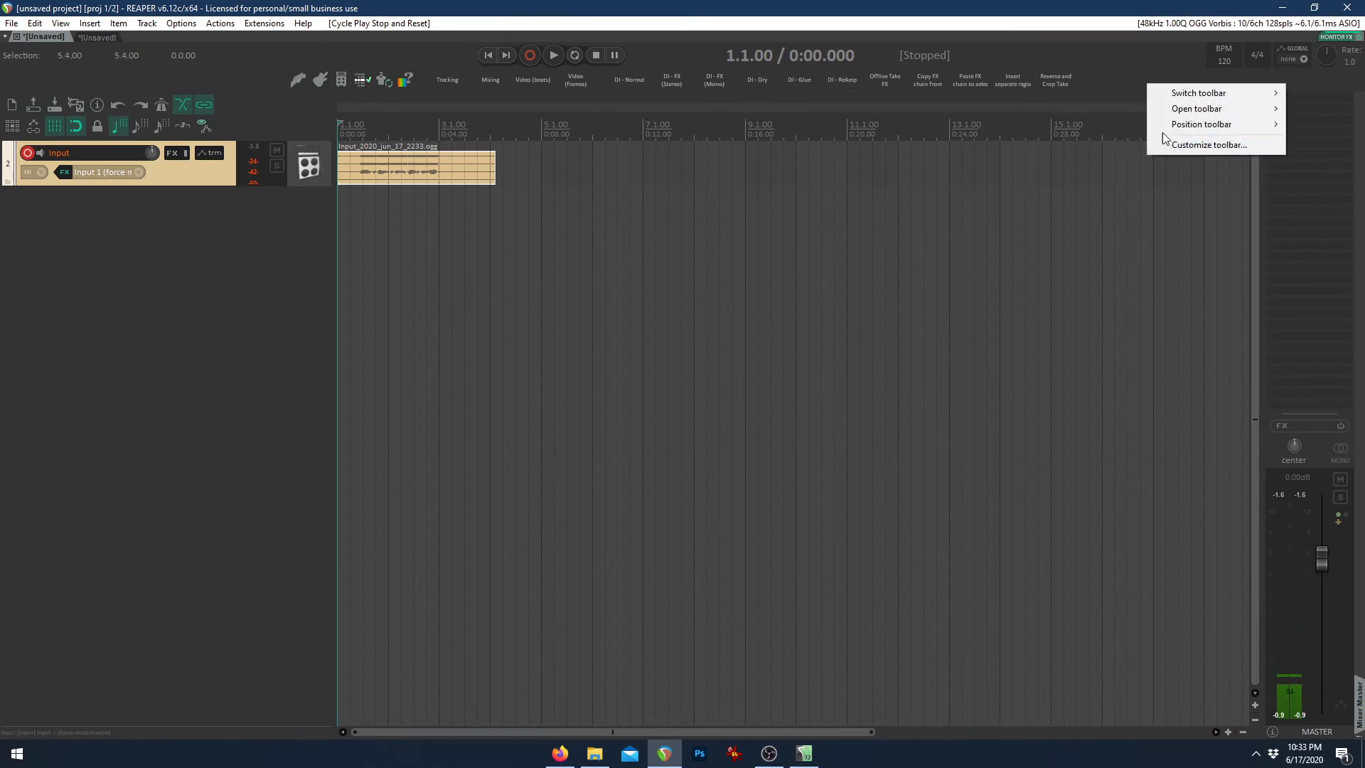
pyautogui.click(650, 27)
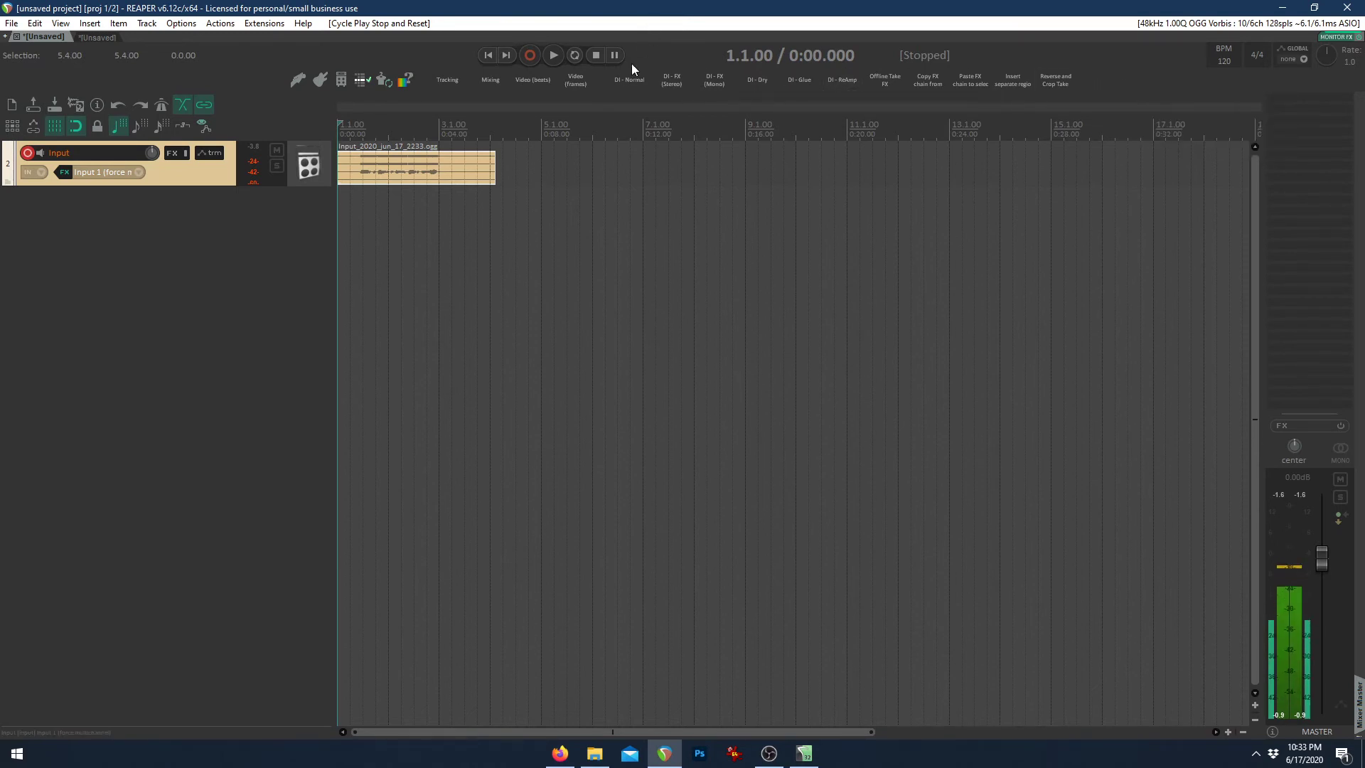
pyautogui.click(669, 80)
pyautogui.click(708, 81)
pyautogui.click(743, 81)
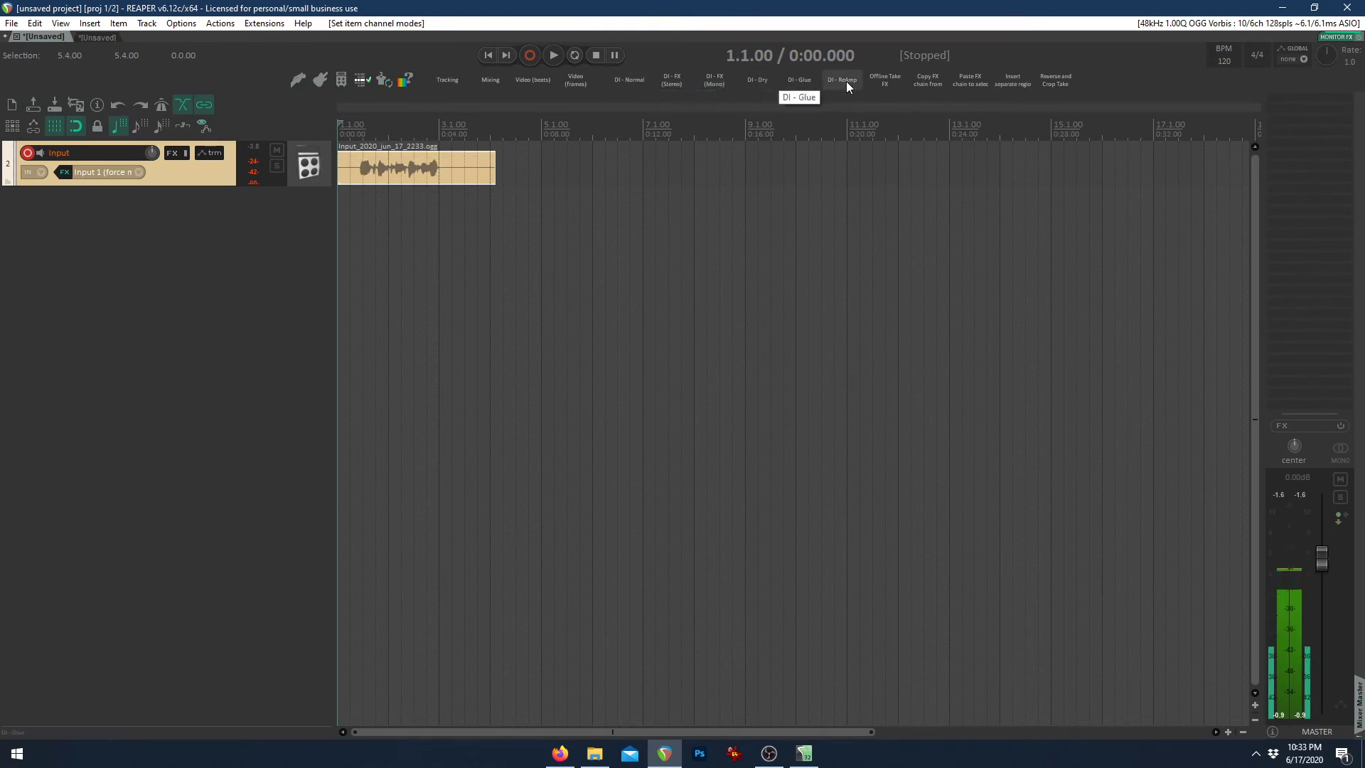
pyautogui.click(630, 80)
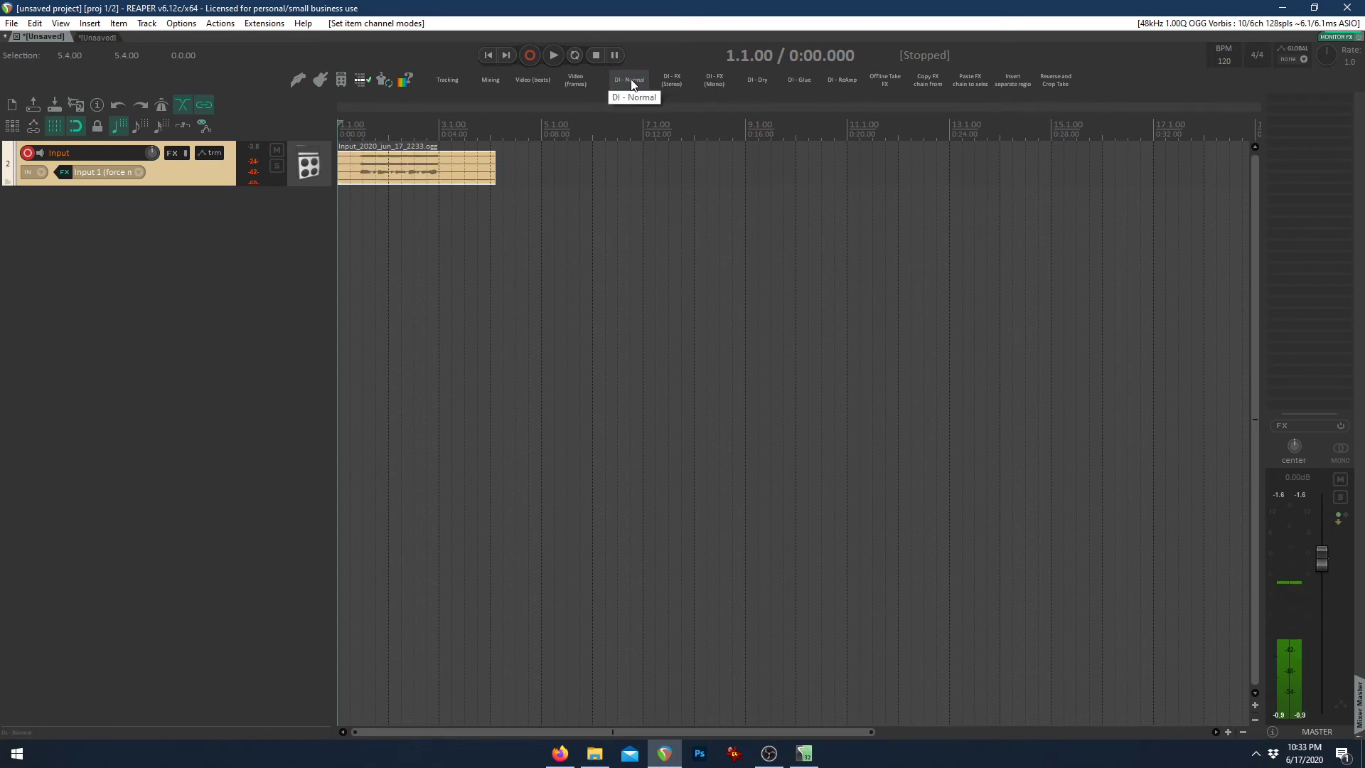
# Inspect the action behind the DI - Normal entry and set the take to stereo channels
pyautogui.rightClick(1099, 89)
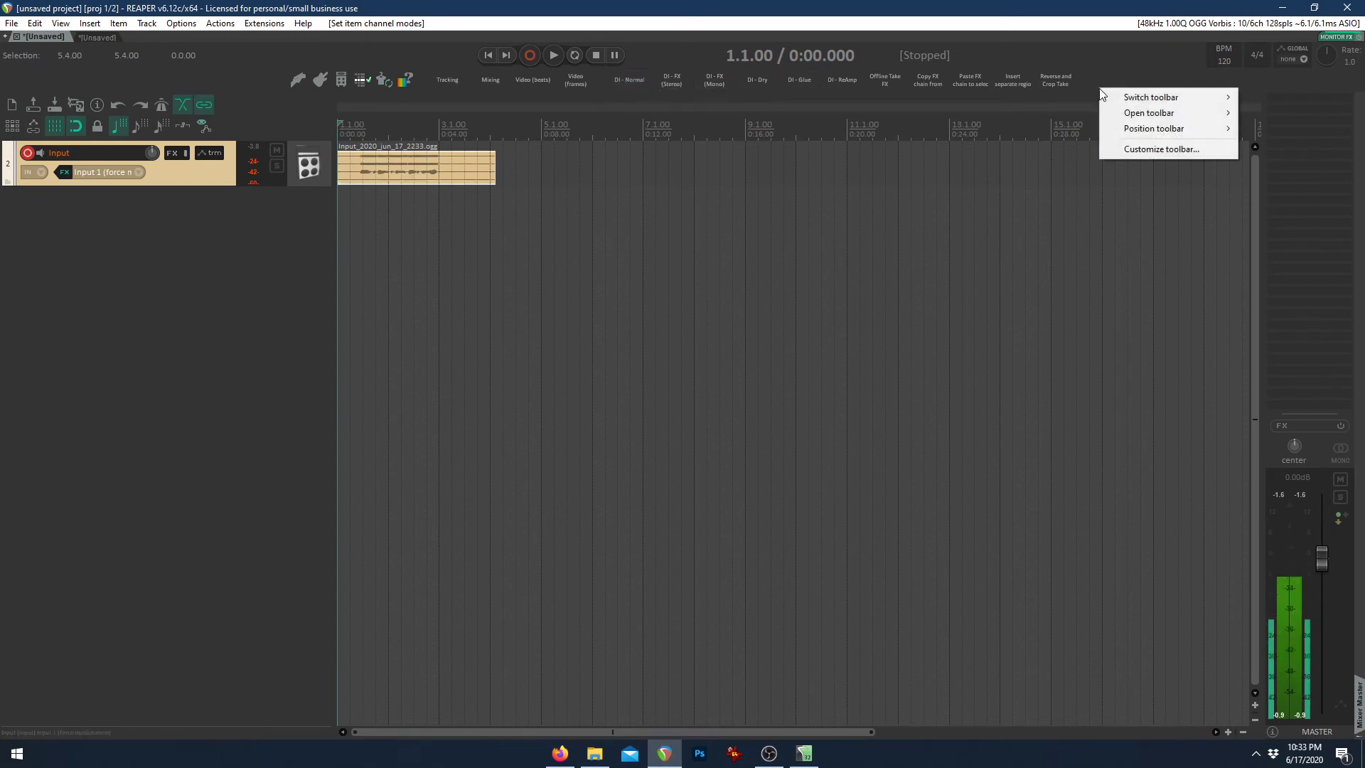
pyautogui.click(1138, 149)
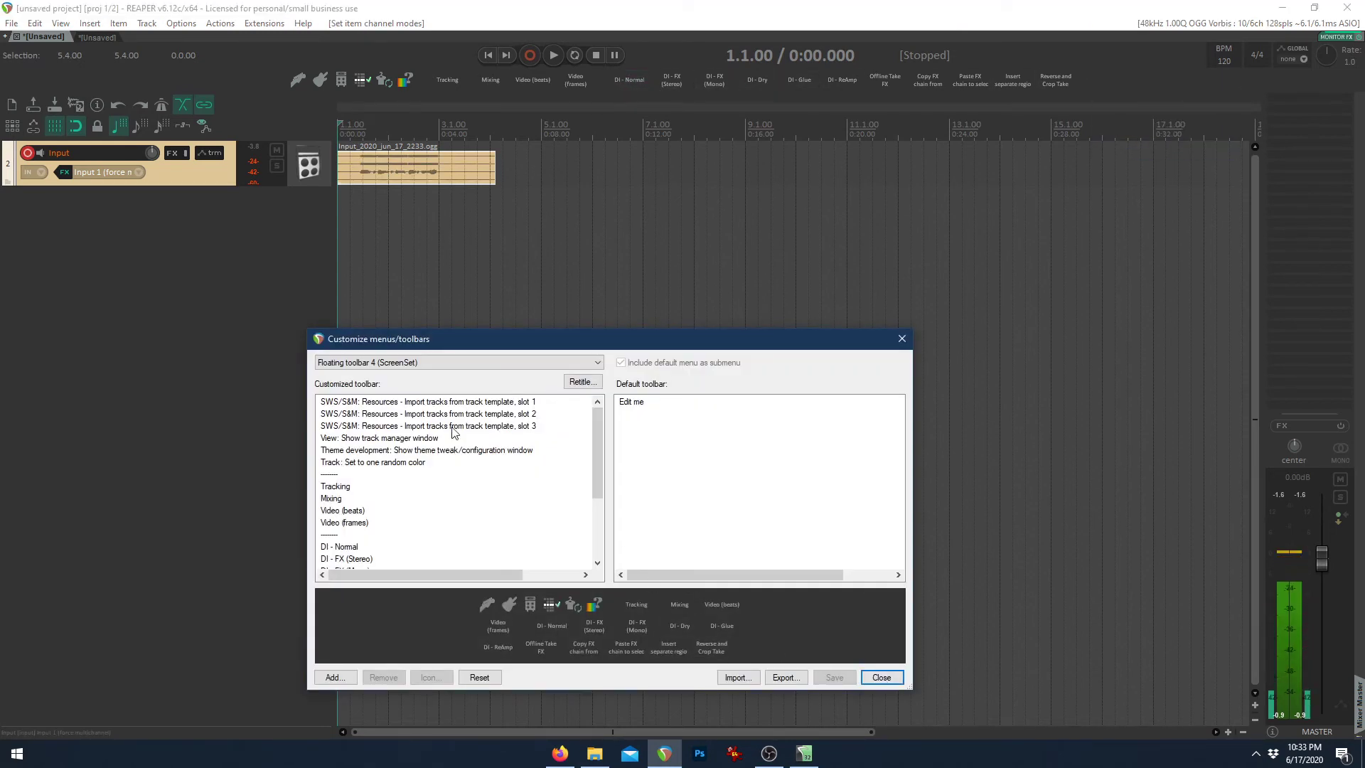
pyautogui.scroll(-3, 426, 448)
pyautogui.click(343, 438)
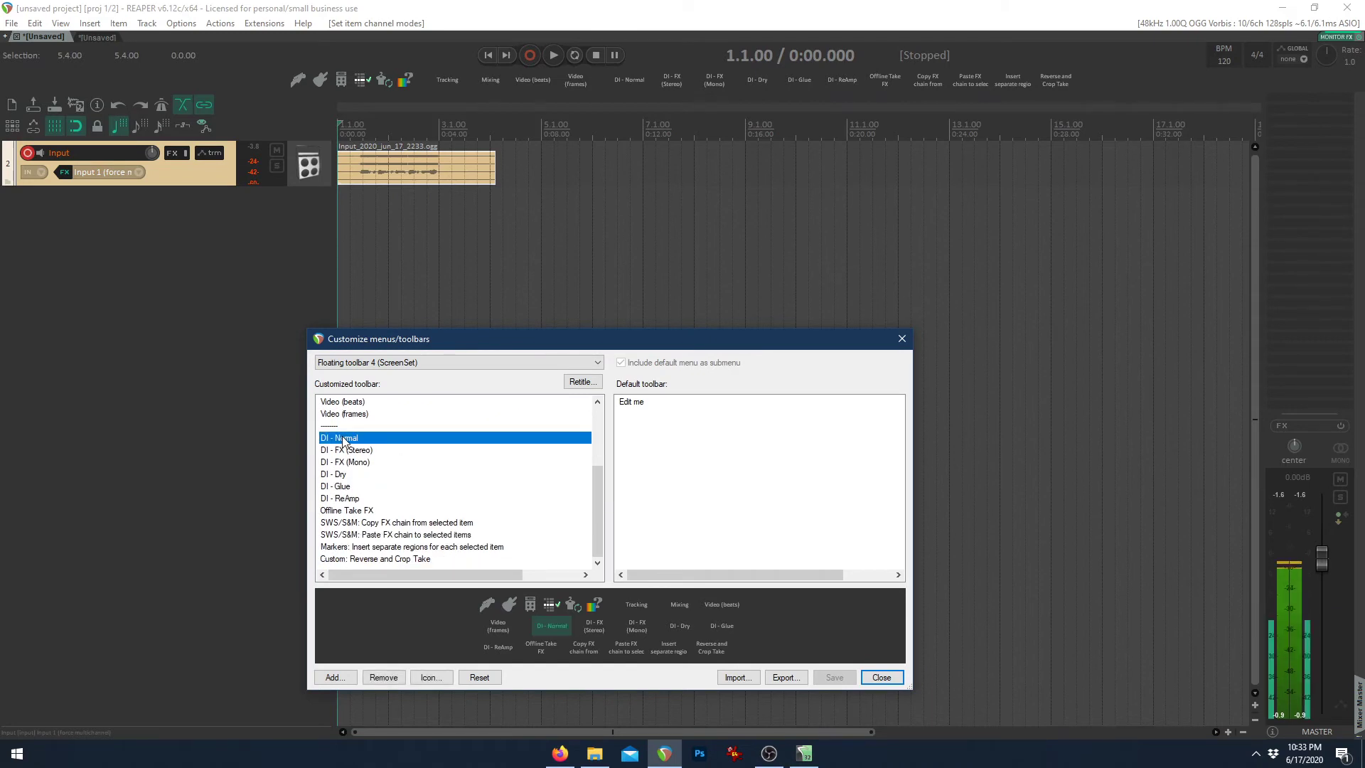
pyautogui.rightClick(382, 446)
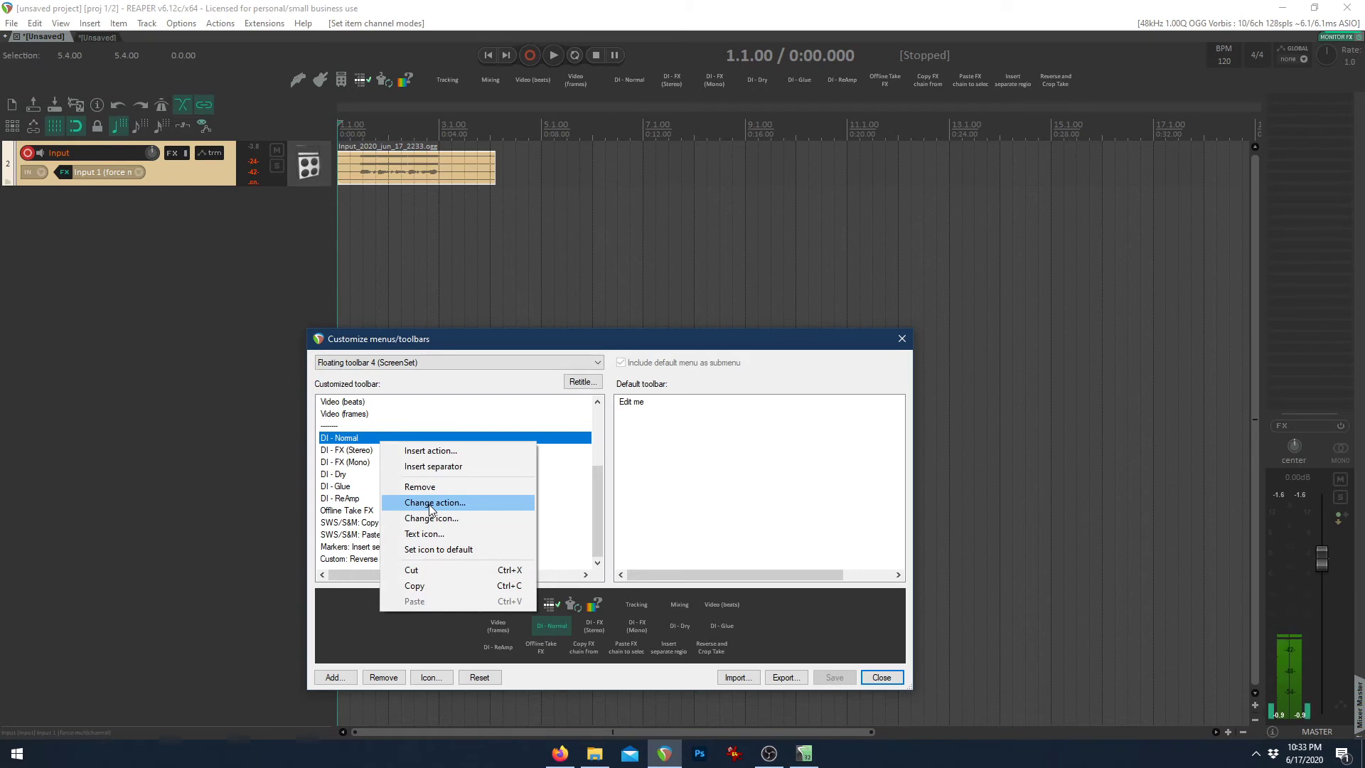
pyautogui.click(430, 505)
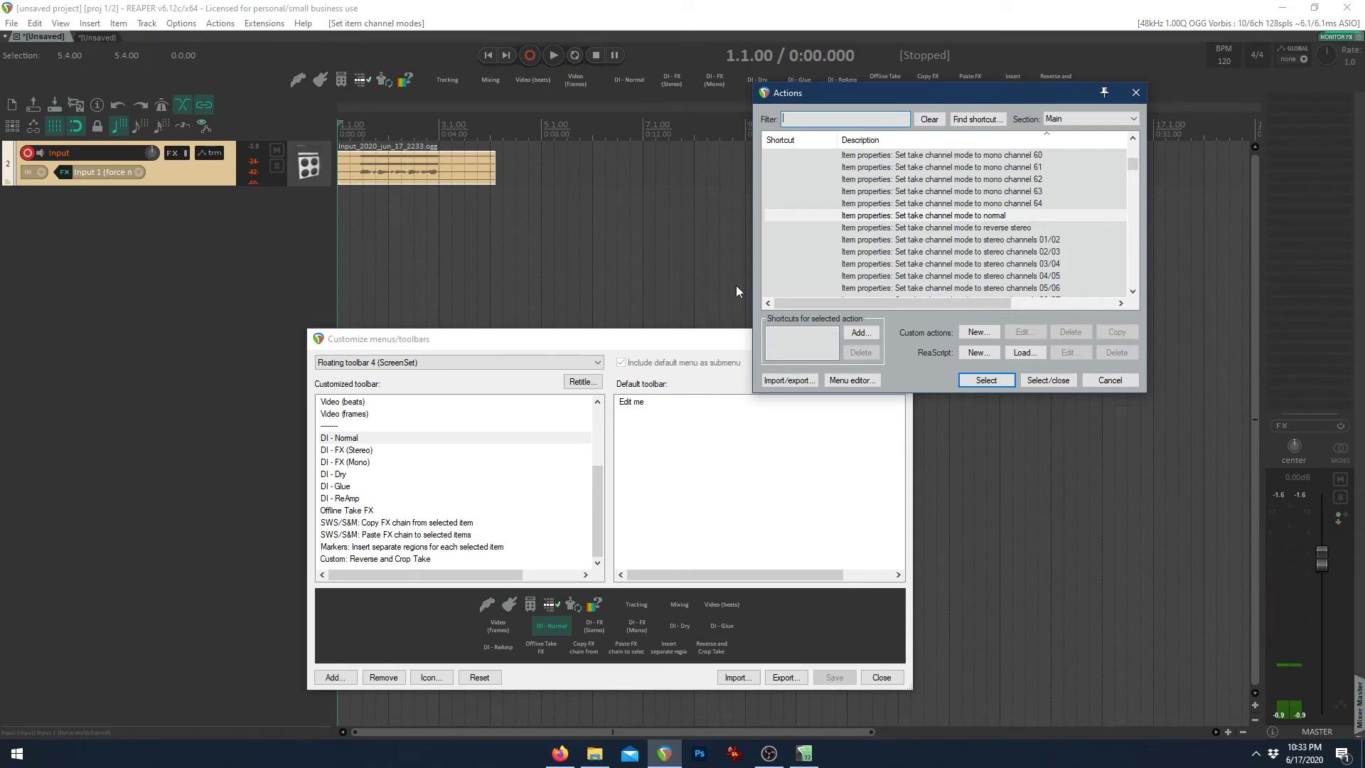
pyautogui.click(674, 84)
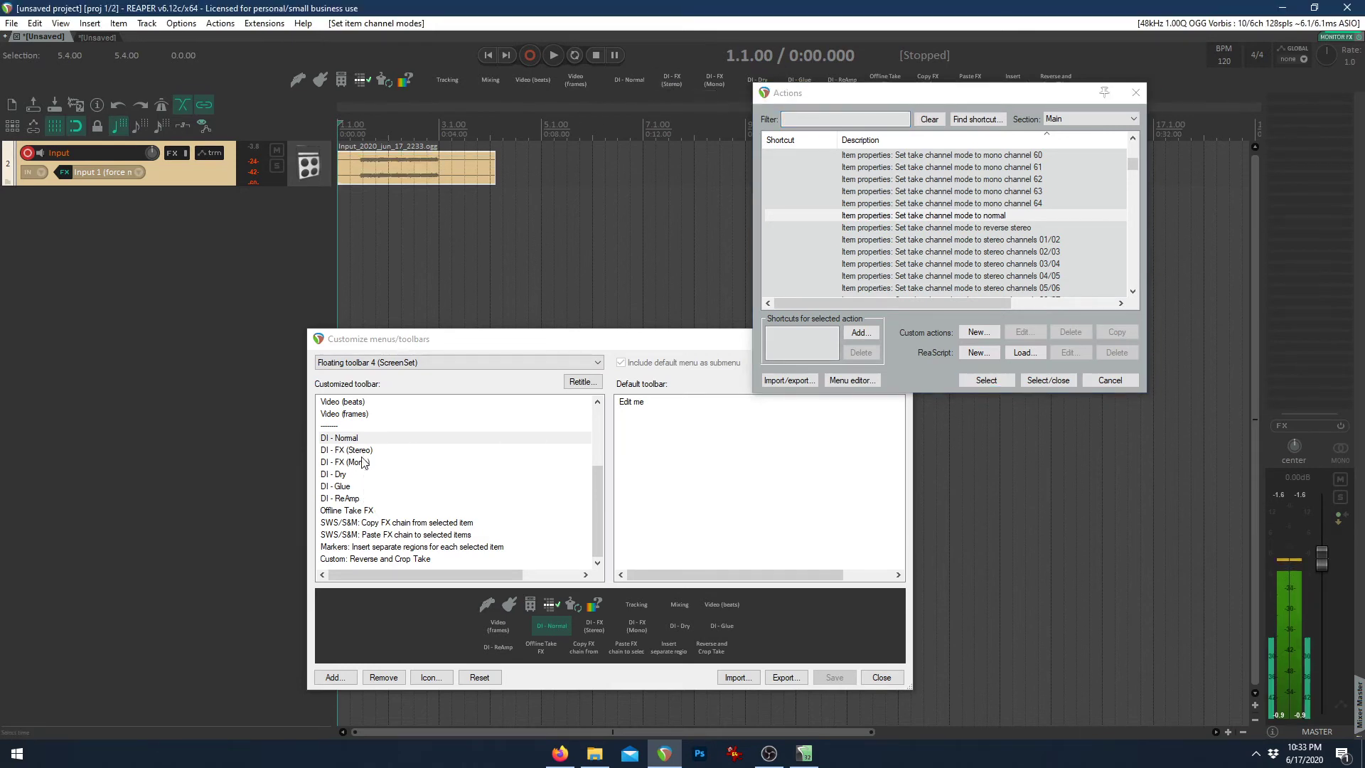
pyautogui.click(1048, 380)
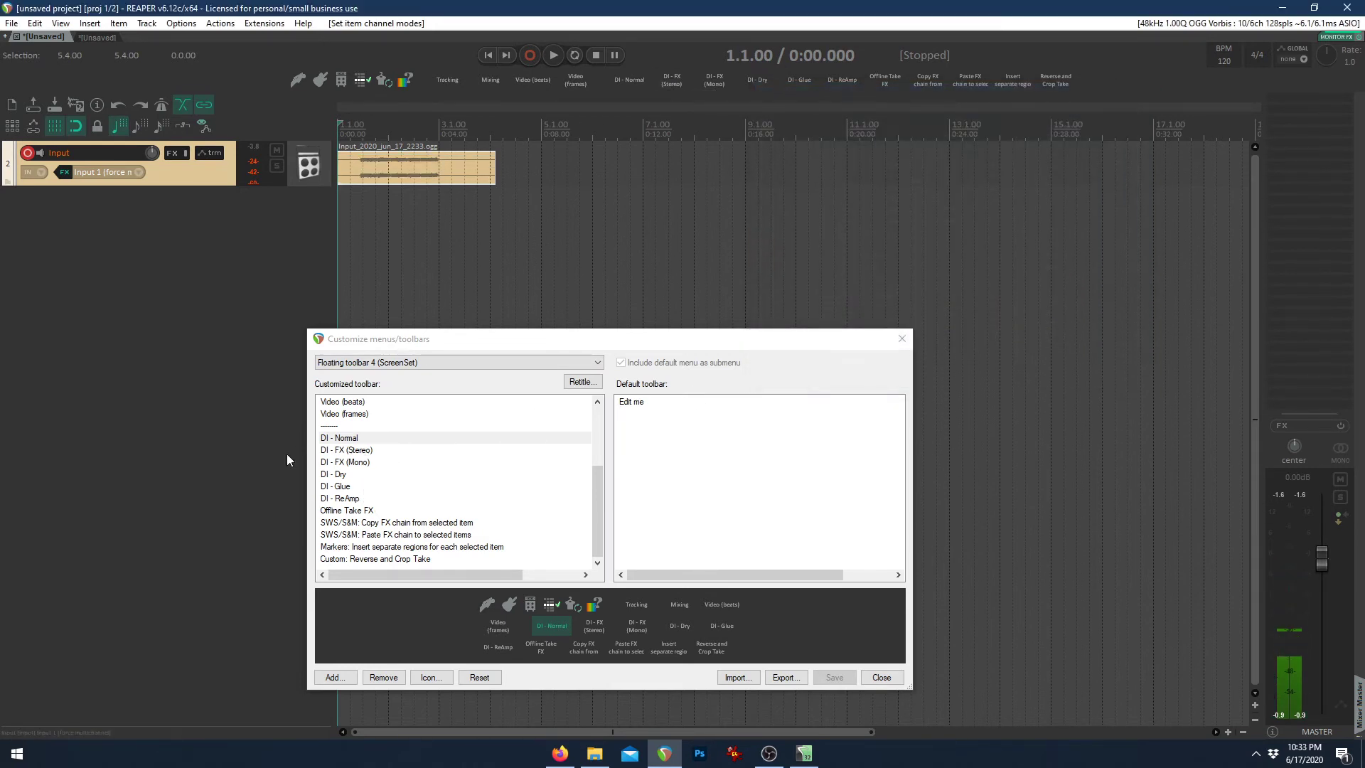
# View the DI - FX (Stereo) entry's assigned action and close the list unchanged
pyautogui.rightClick(344, 451)
pyautogui.click(397, 513)
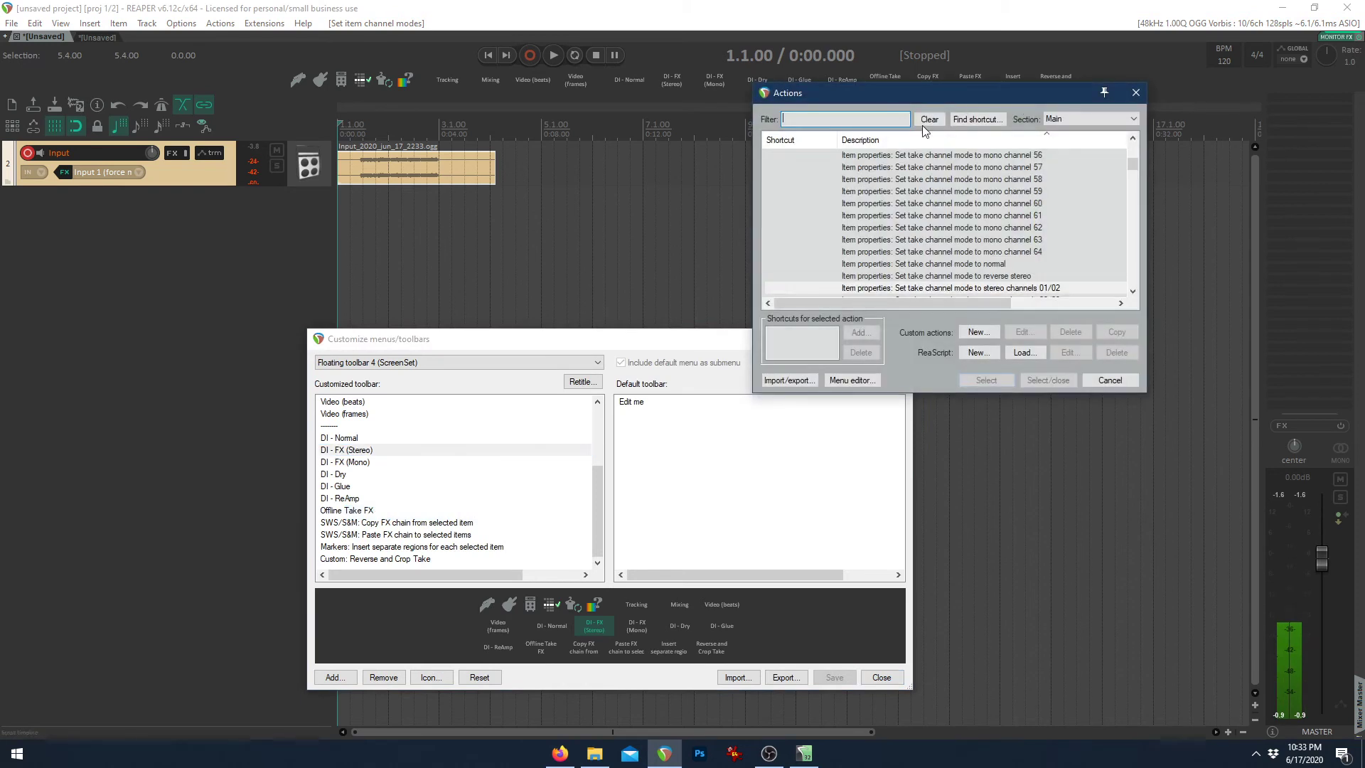
pyautogui.click(1110, 379)
# Set the take to DI - FX (Mono), confirm it maps to mono (left), then apply DI - Dry
pyautogui.click(699, 83)
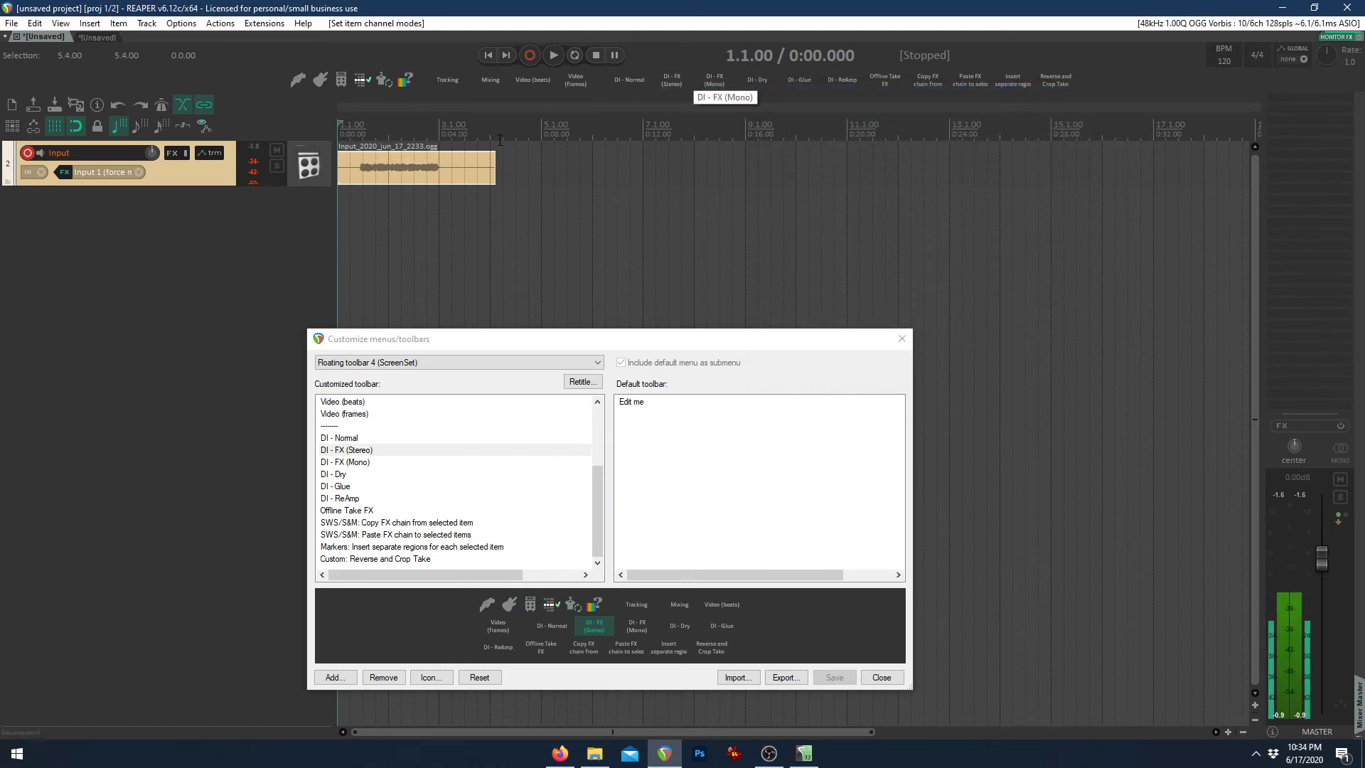
pyautogui.rightClick(357, 463)
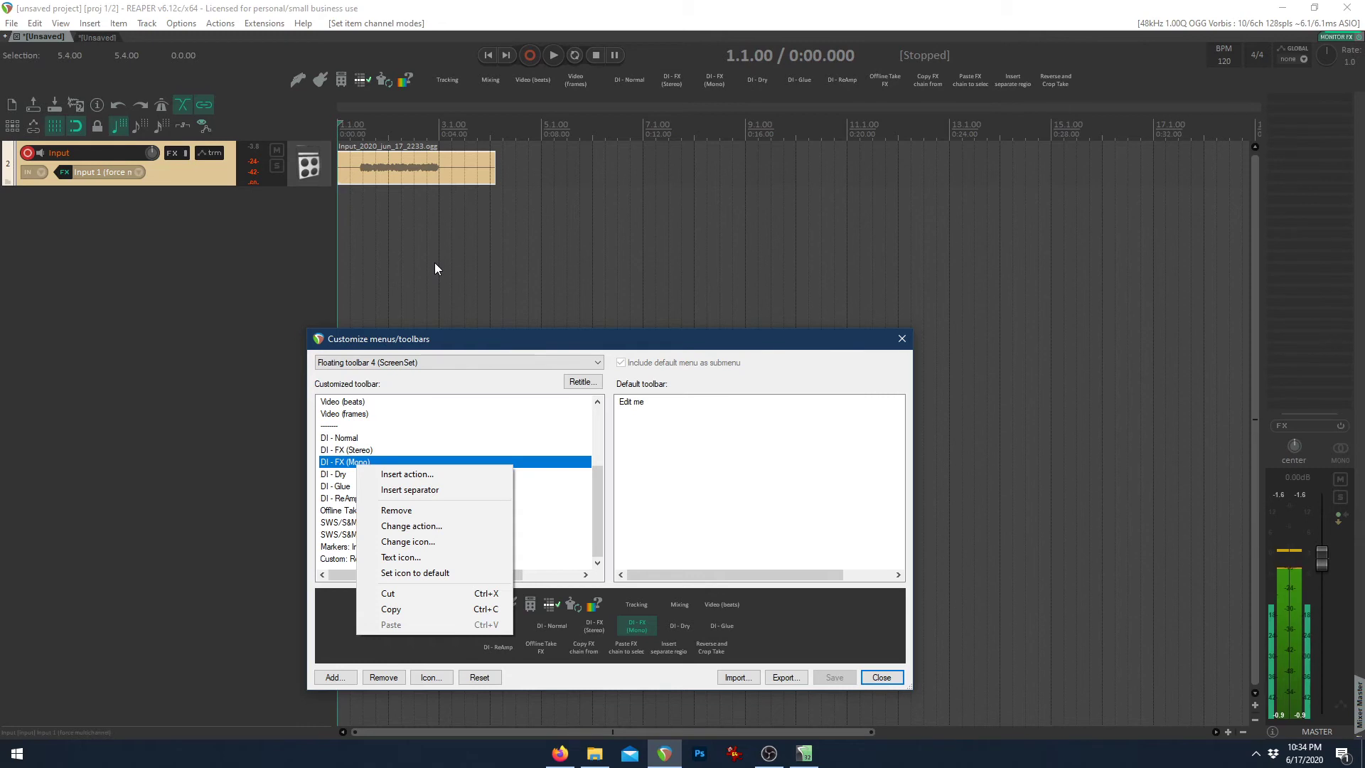
pyautogui.click(416, 533)
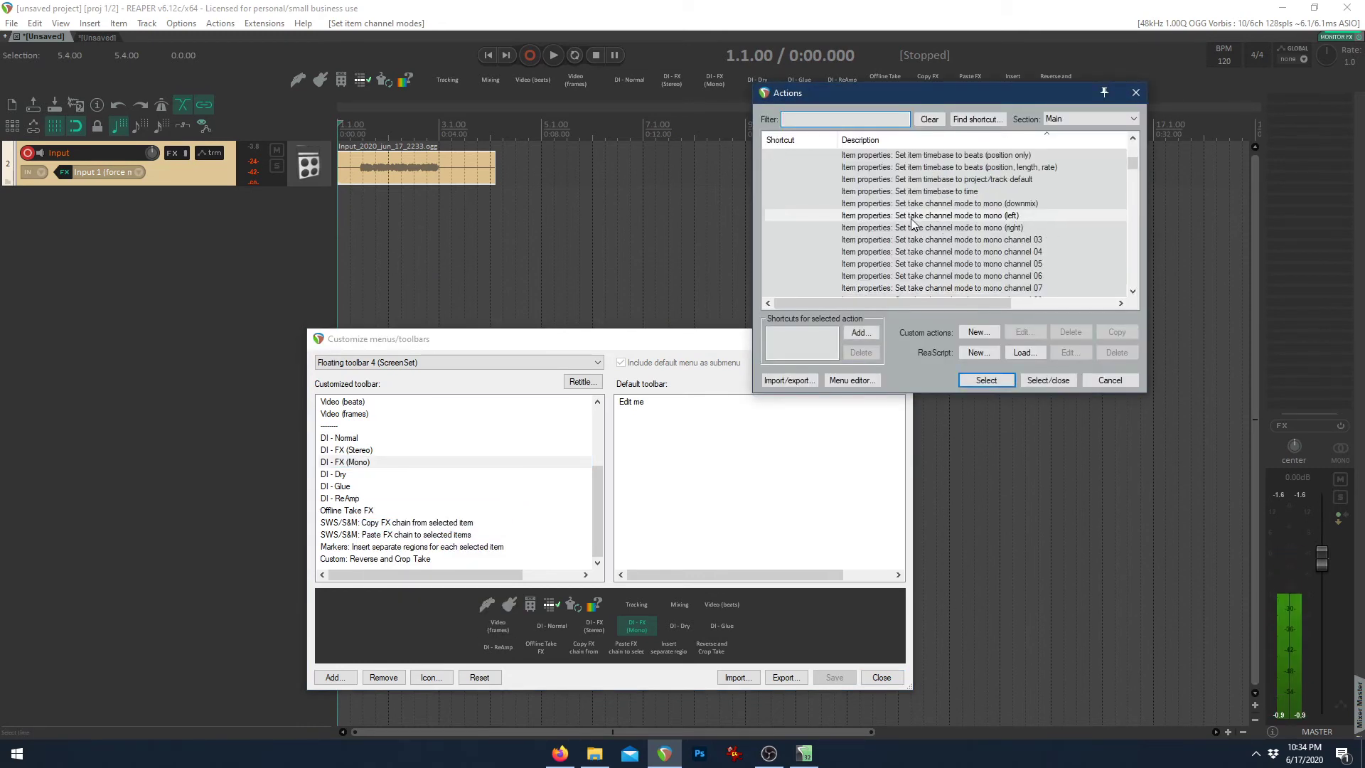
pyautogui.click(980, 216)
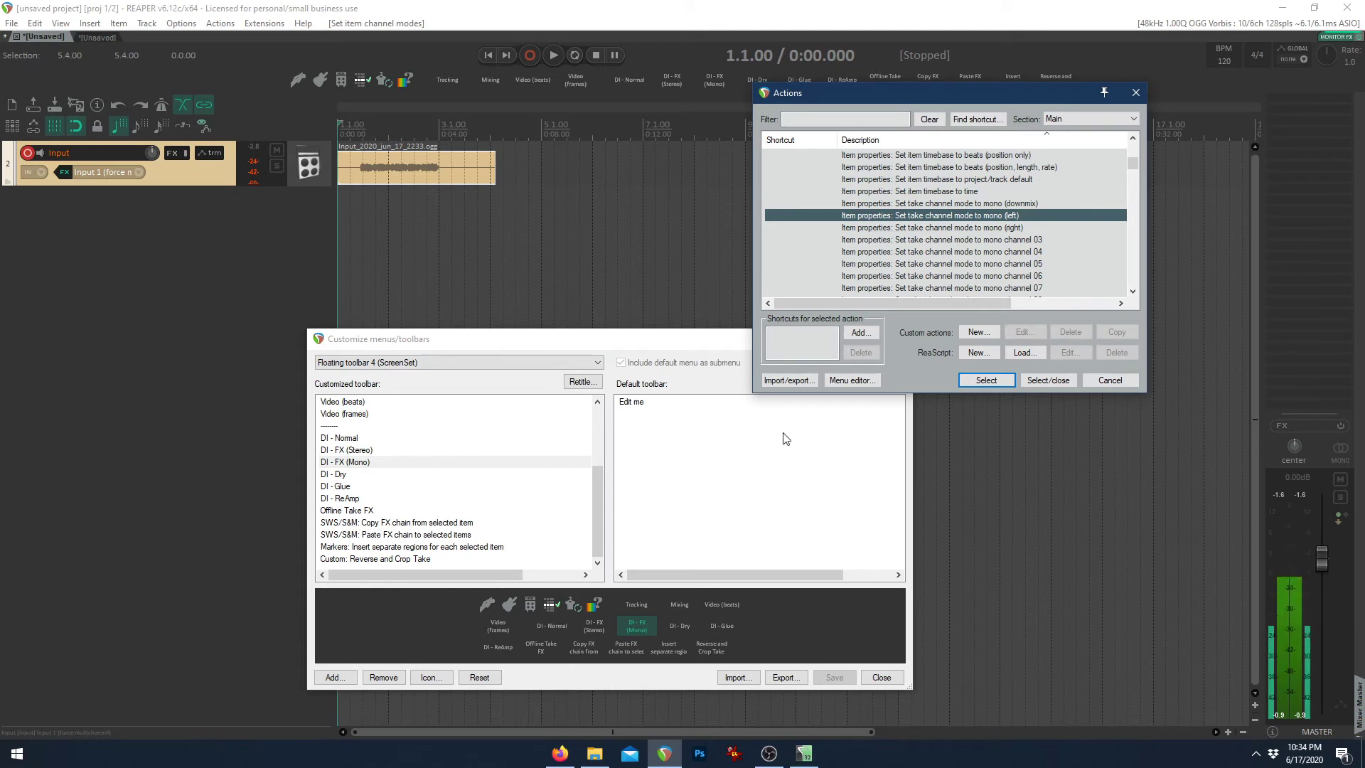
pyautogui.click(1115, 384)
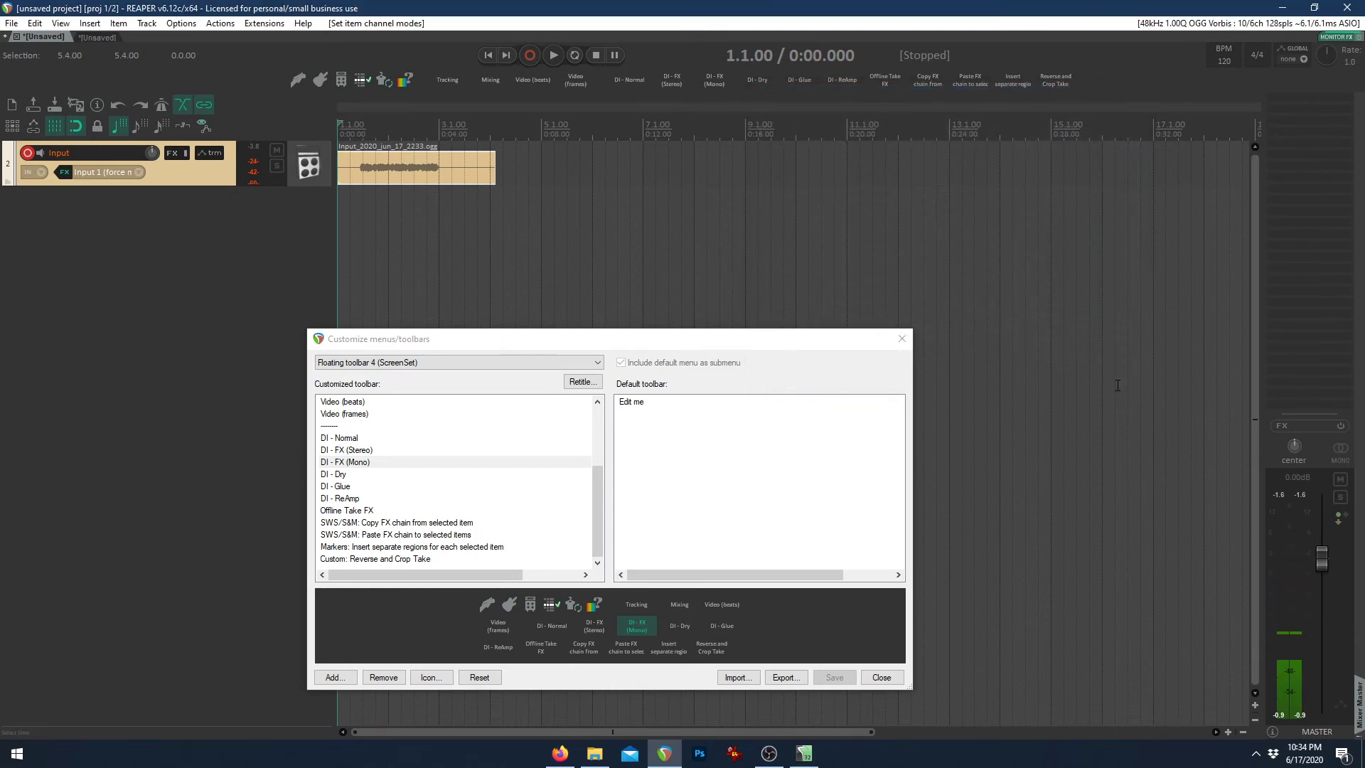
pyautogui.click(760, 84)
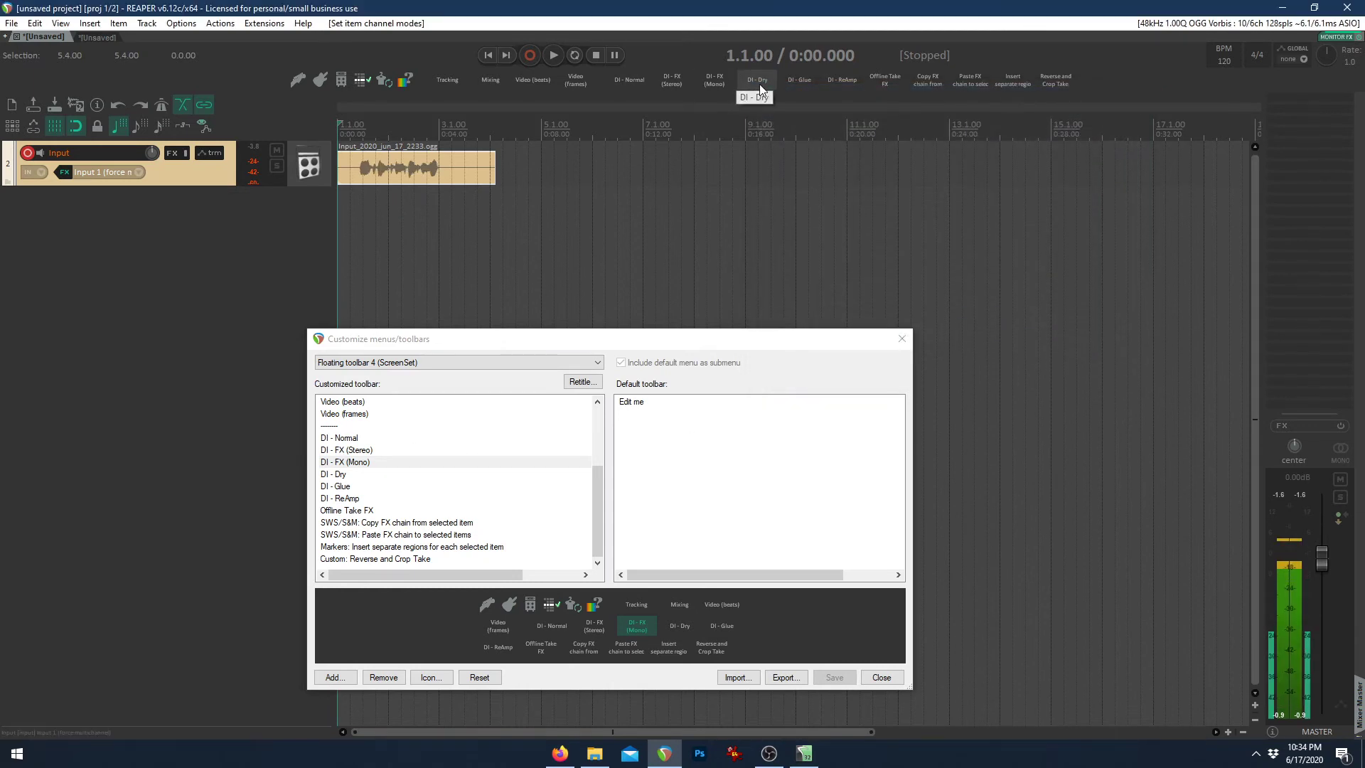
# Look up DI - Dry's action and show Track 2's input Channel Router sending 1+2 to 3+4
pyautogui.rightClick(356, 475)
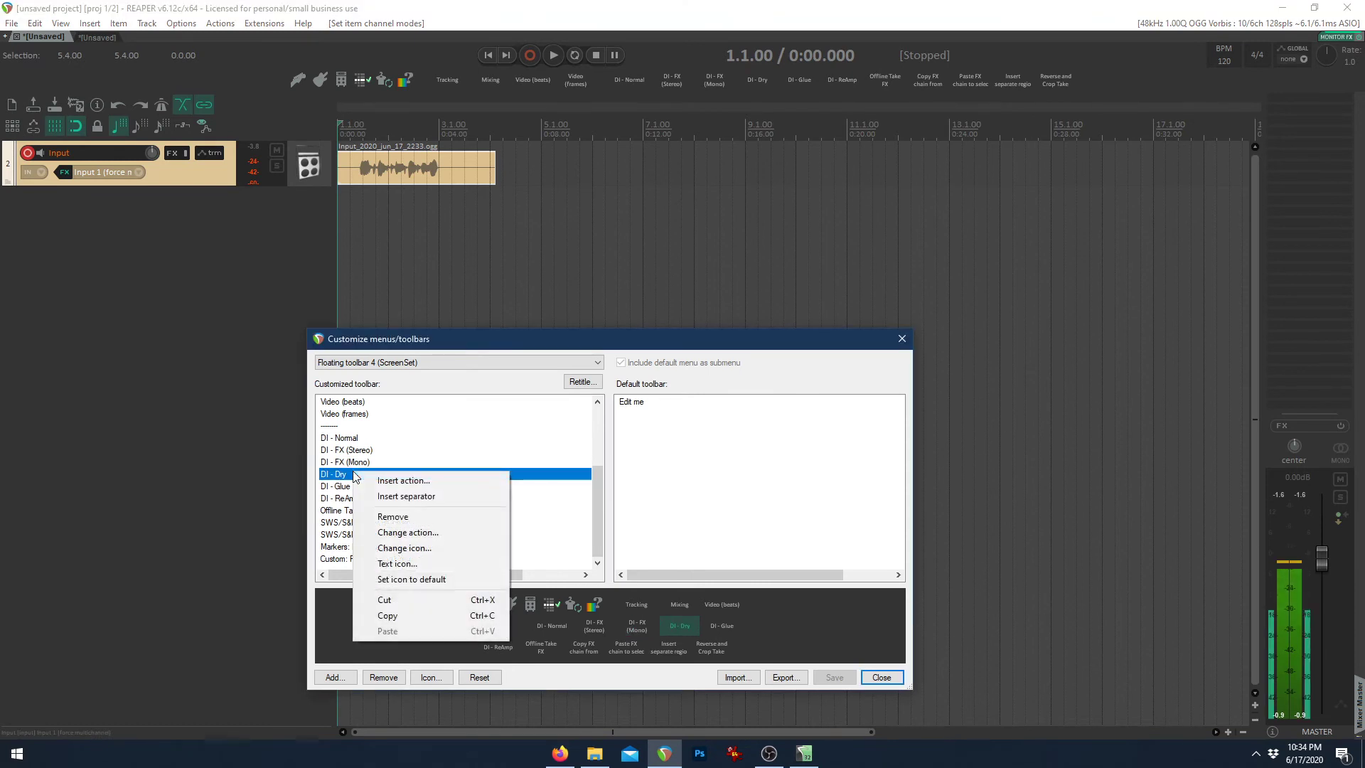
pyautogui.click(408, 533)
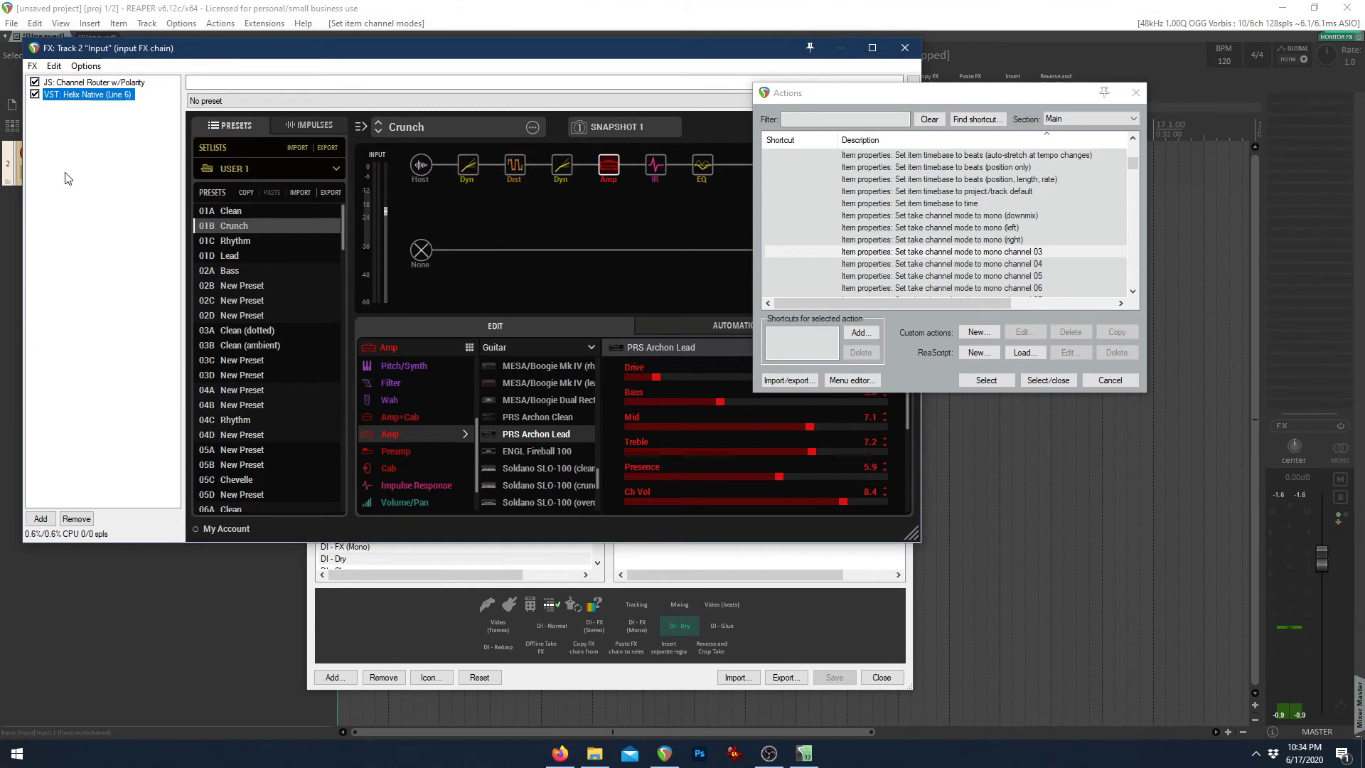
pyautogui.click(108, 83)
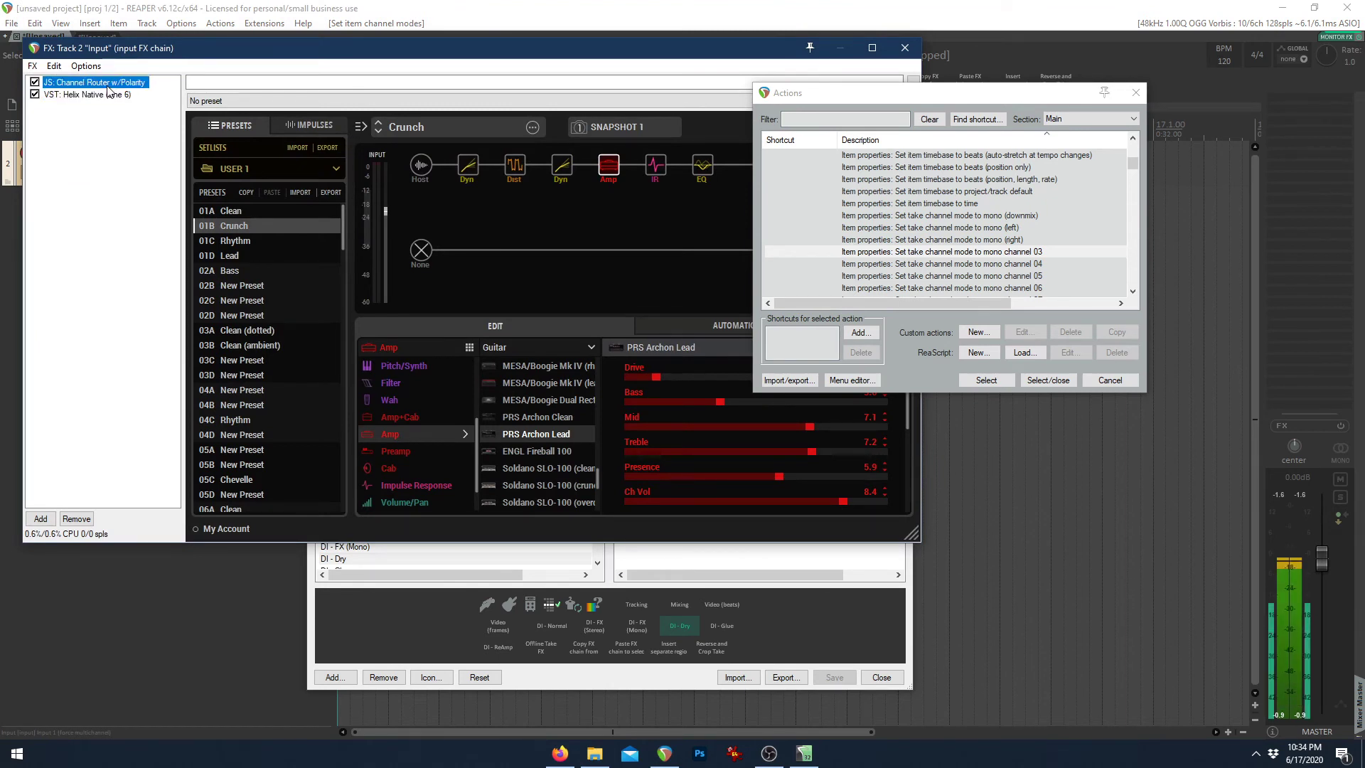
pyautogui.click(1136, 95)
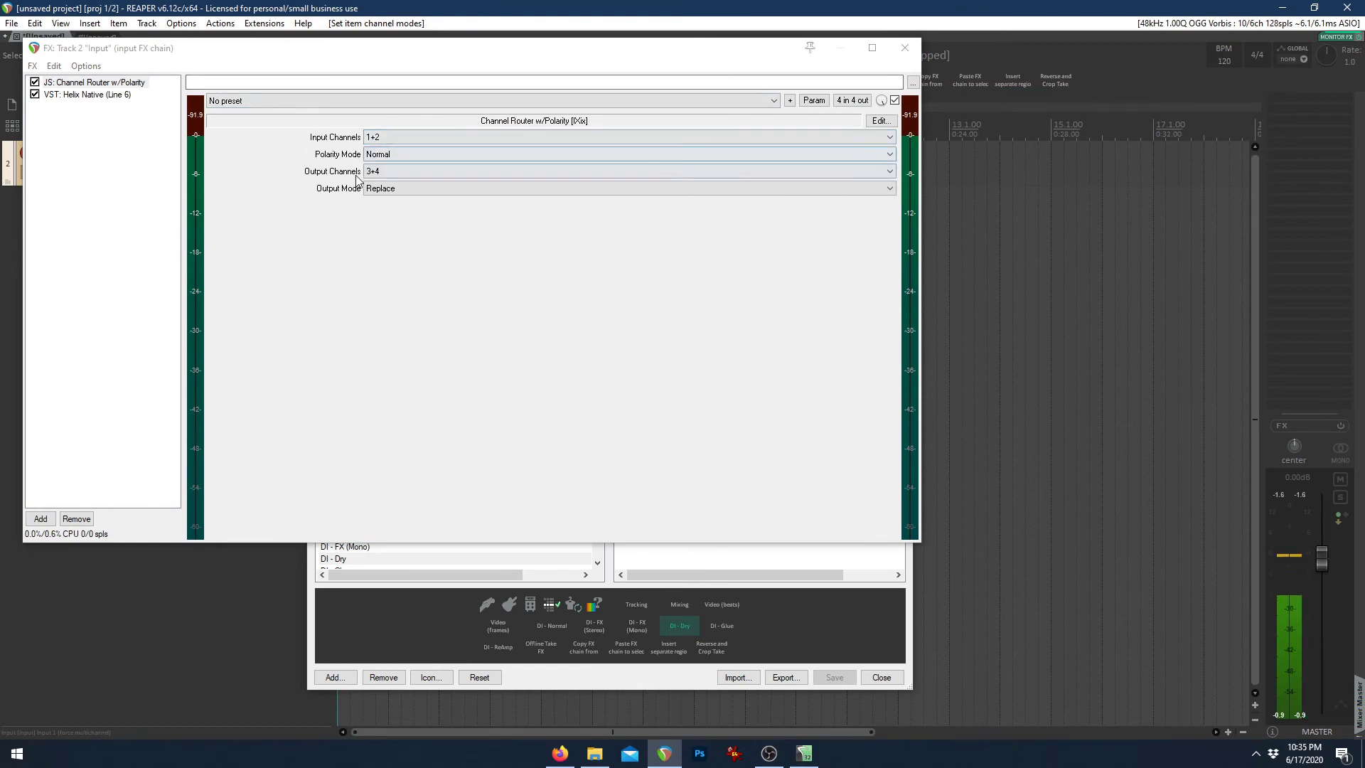
pyautogui.click(899, 51)
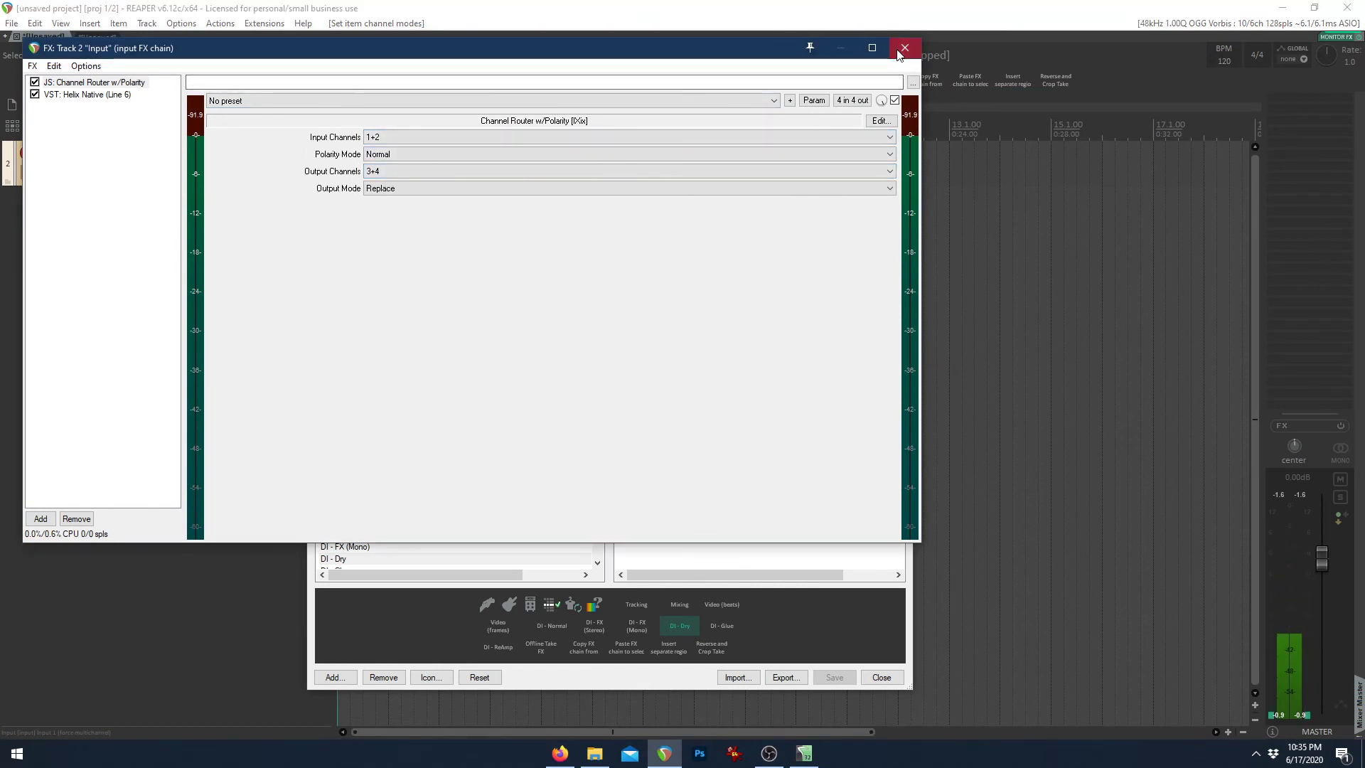
# Copy the recorded item to bar 5 and select both items
pyautogui.click(899, 51)
pyautogui.scroll(-2, 456, 440)
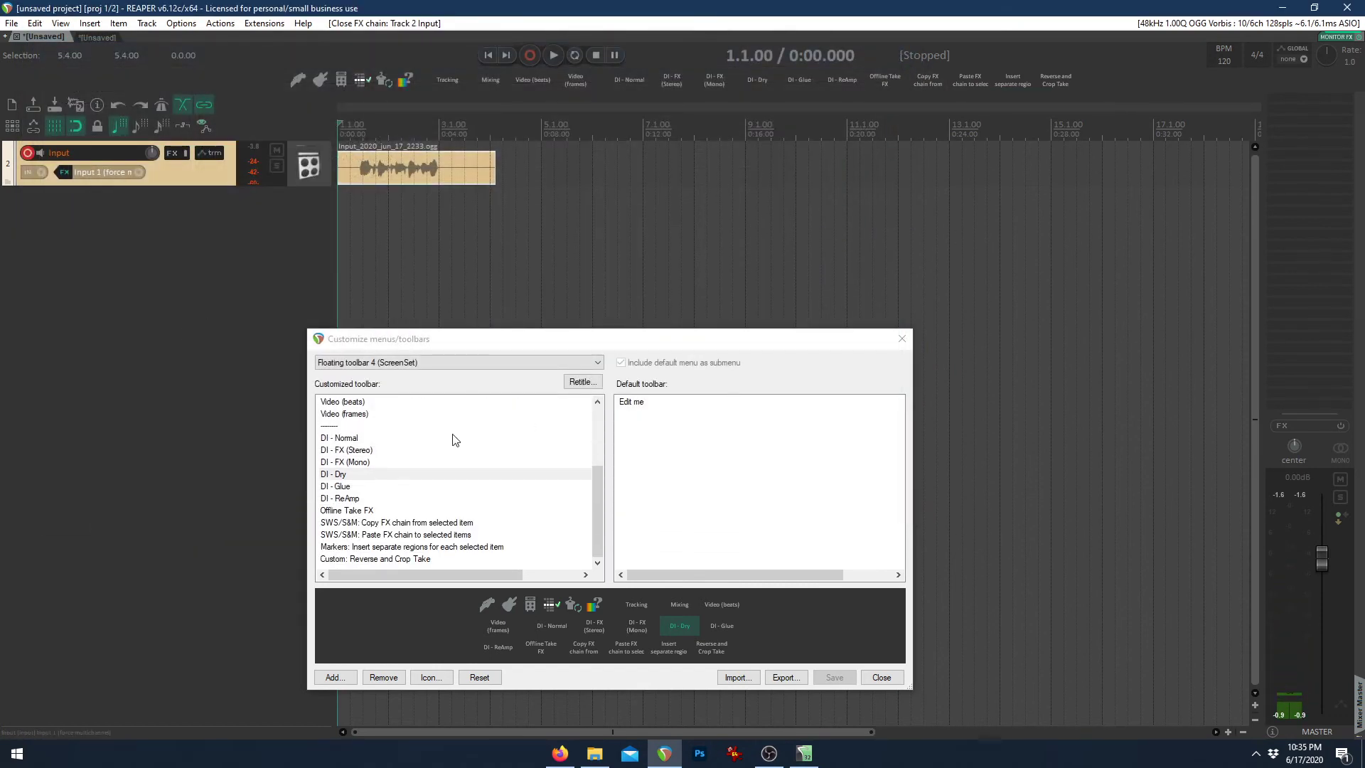
pyautogui.click(348, 486)
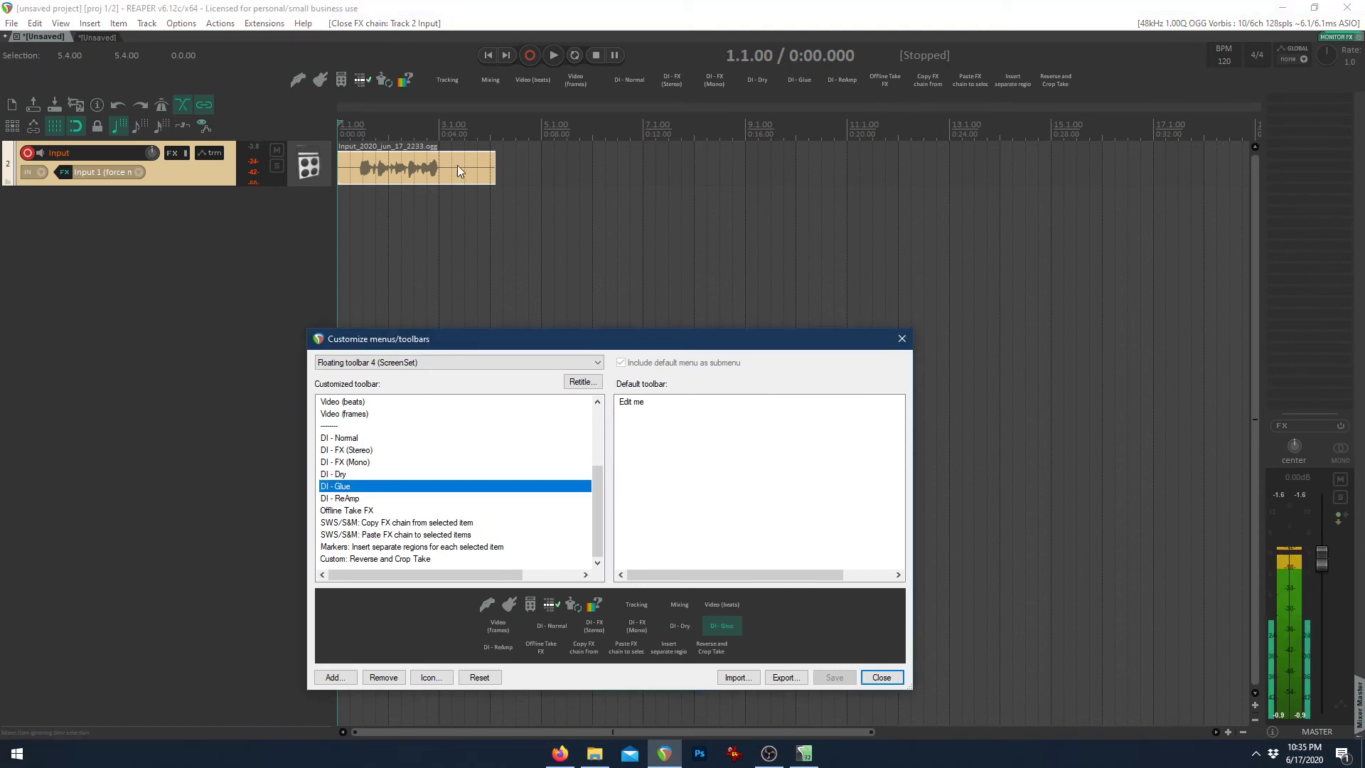
pyautogui.click(397, 173)
pyautogui.moveTo(395, 172); pyautogui.dragTo(607, 167)
pyautogui.moveTo(680, 290); pyautogui.dragTo(375, 142)
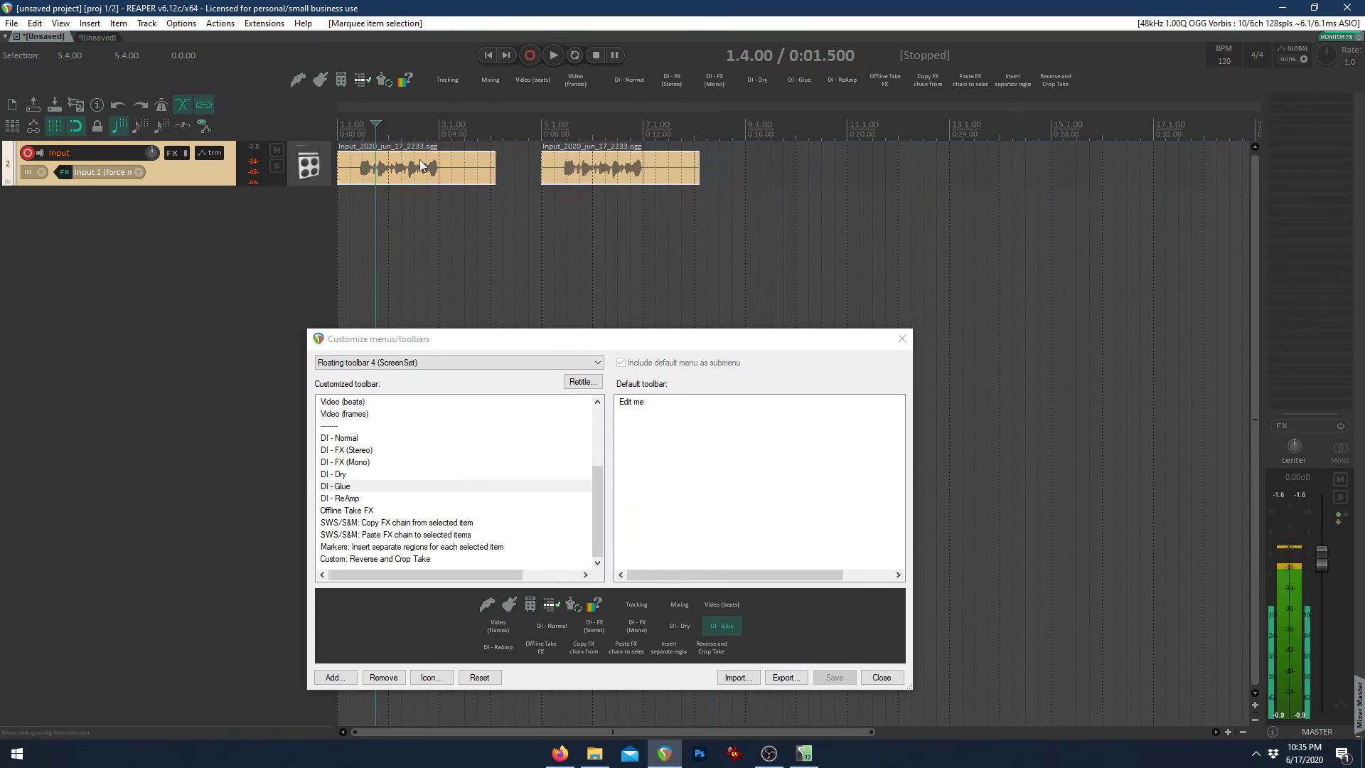
# Glue both items and apply DI - Glue, then undo to two items in normal channel mode
pyautogui.rightClick(428, 162)
pyautogui.click(530, 435)
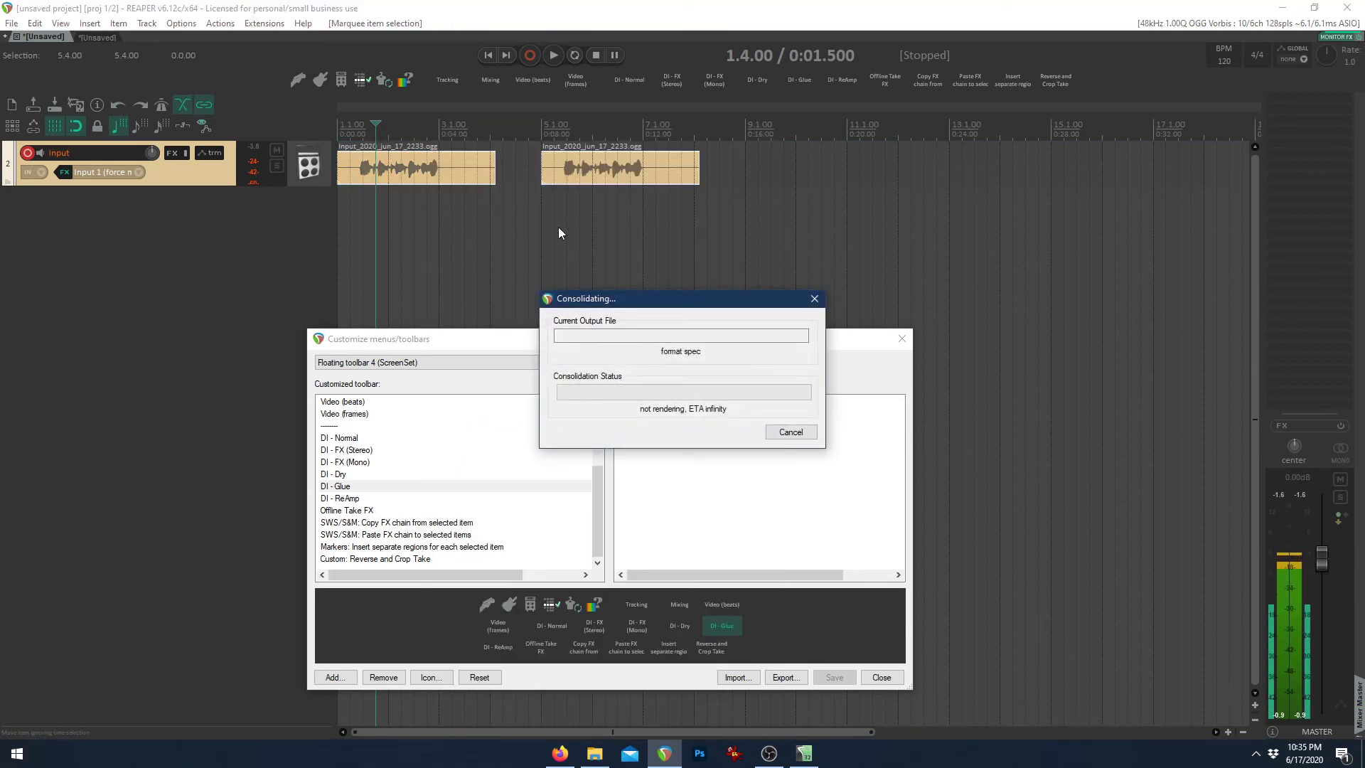
pyautogui.click(672, 79)
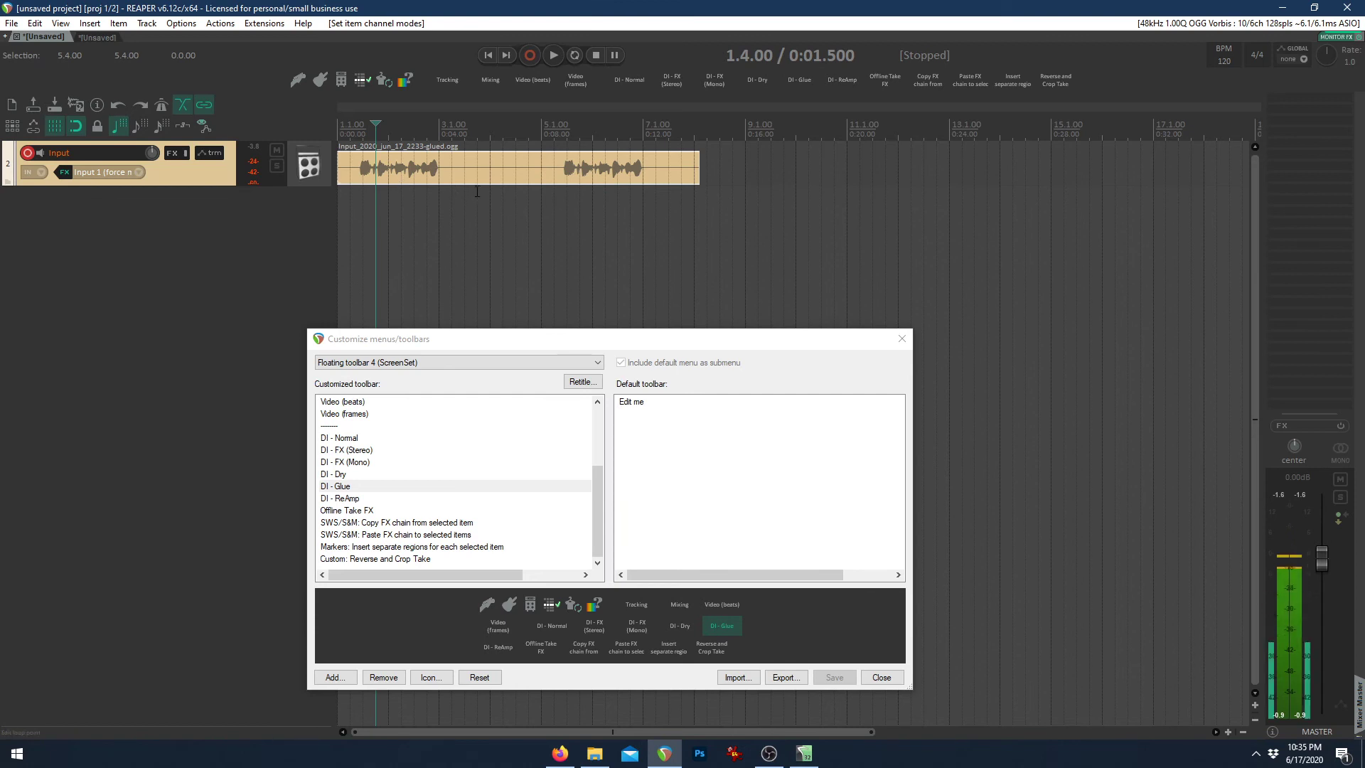
pyautogui.hotkey('ctrl', 'z')
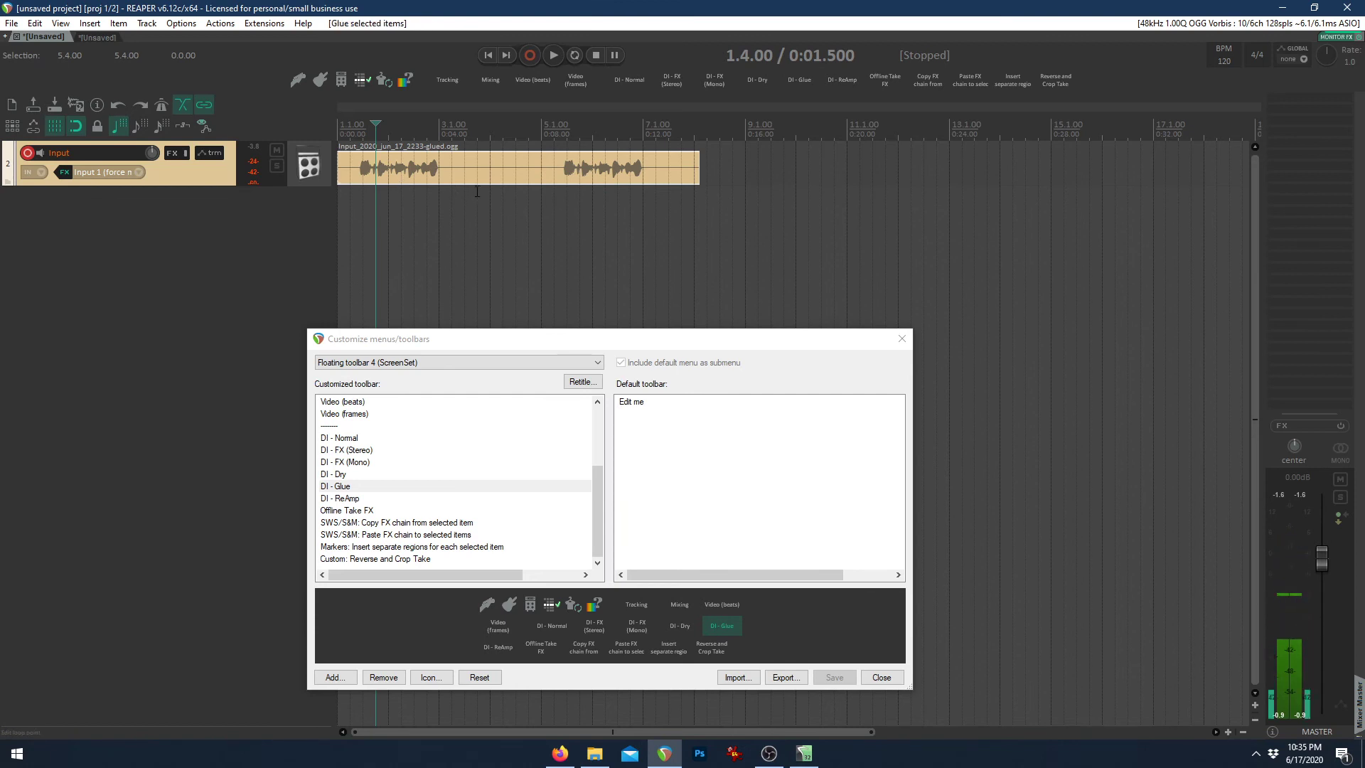
pyautogui.hotkey('ctrl', 'z')
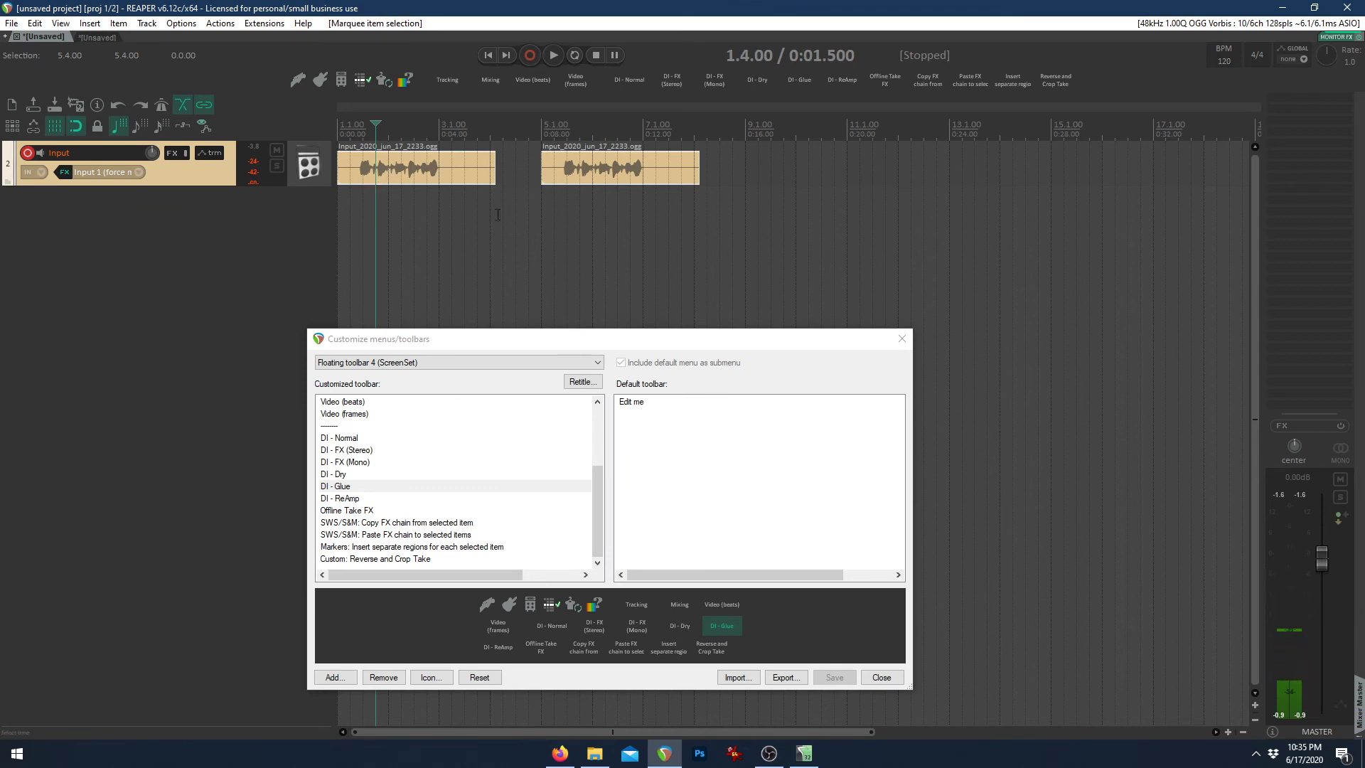
pyautogui.click(627, 79)
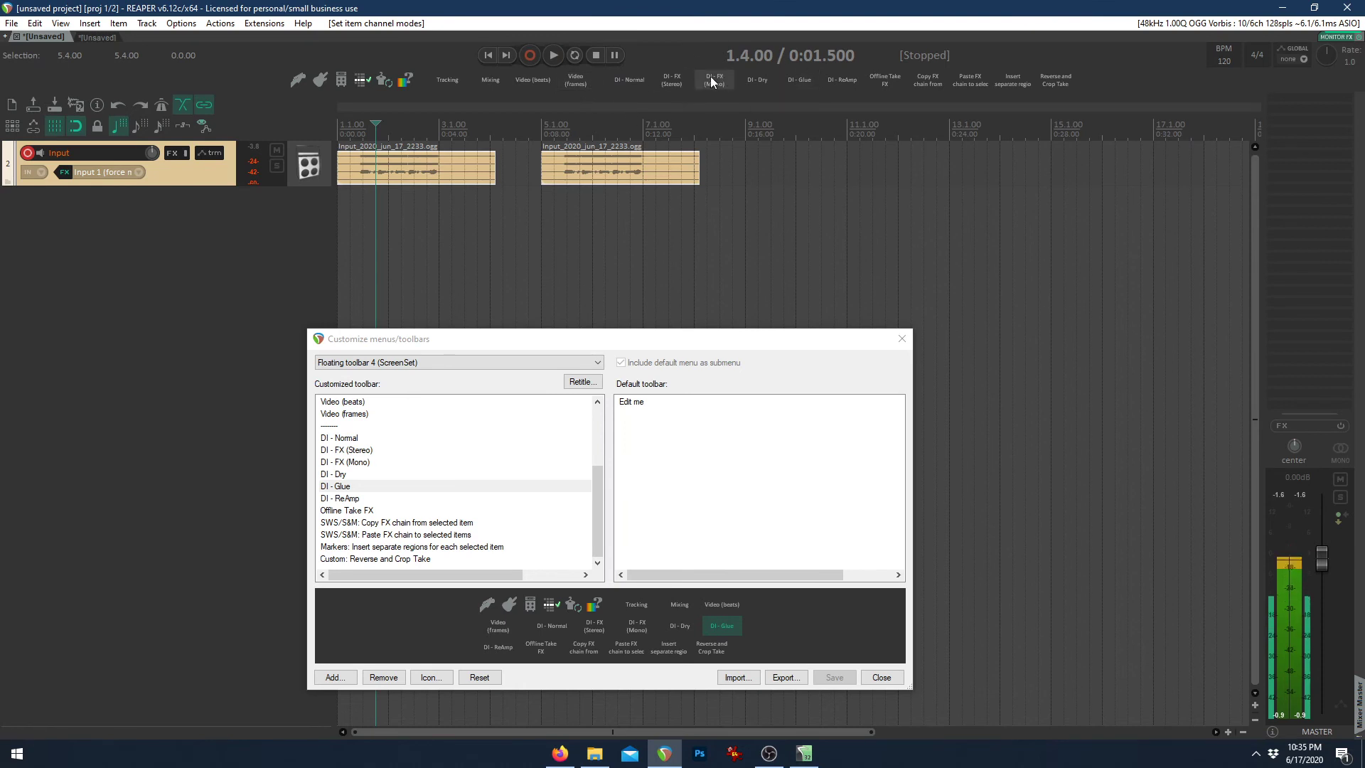
# Apply DI - Dry to both items and look up the action behind the DI - Glue entry
pyautogui.click(758, 79)
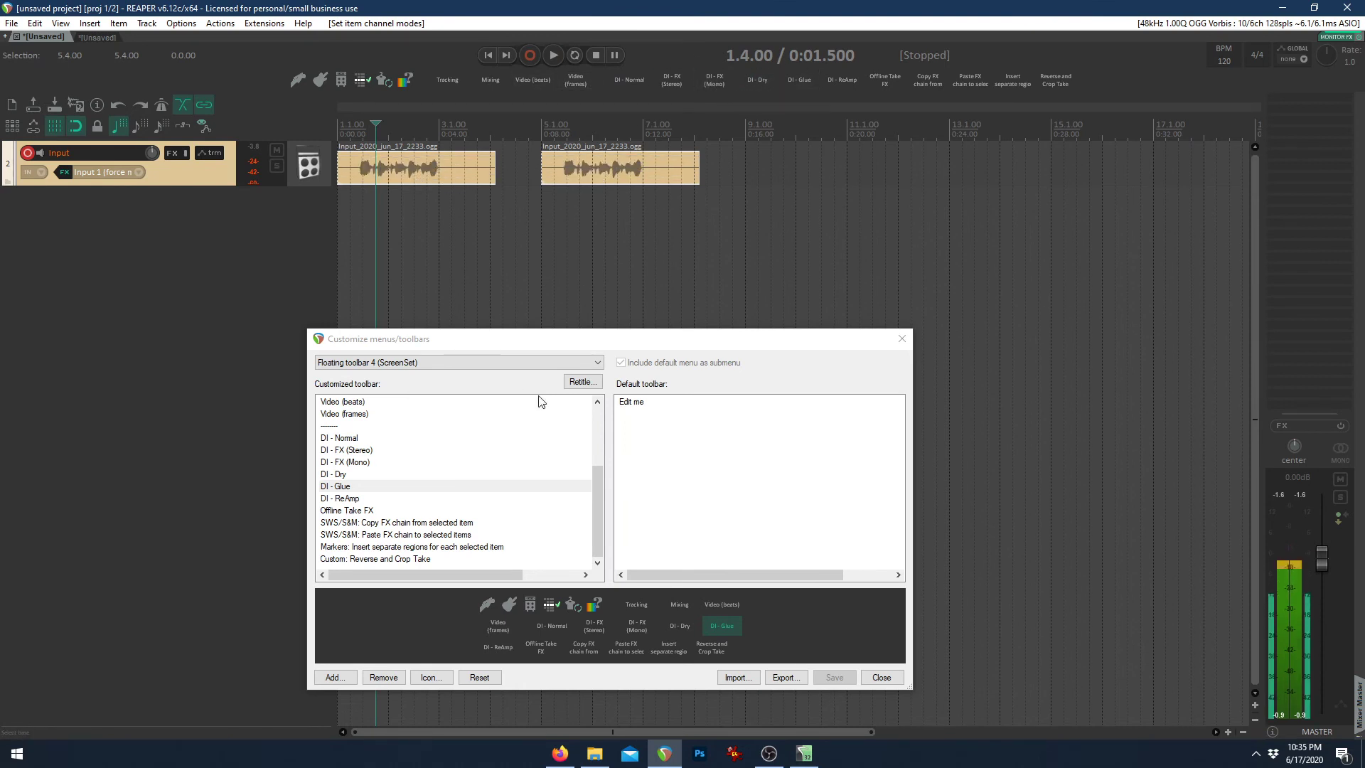
pyautogui.rightClick(347, 488)
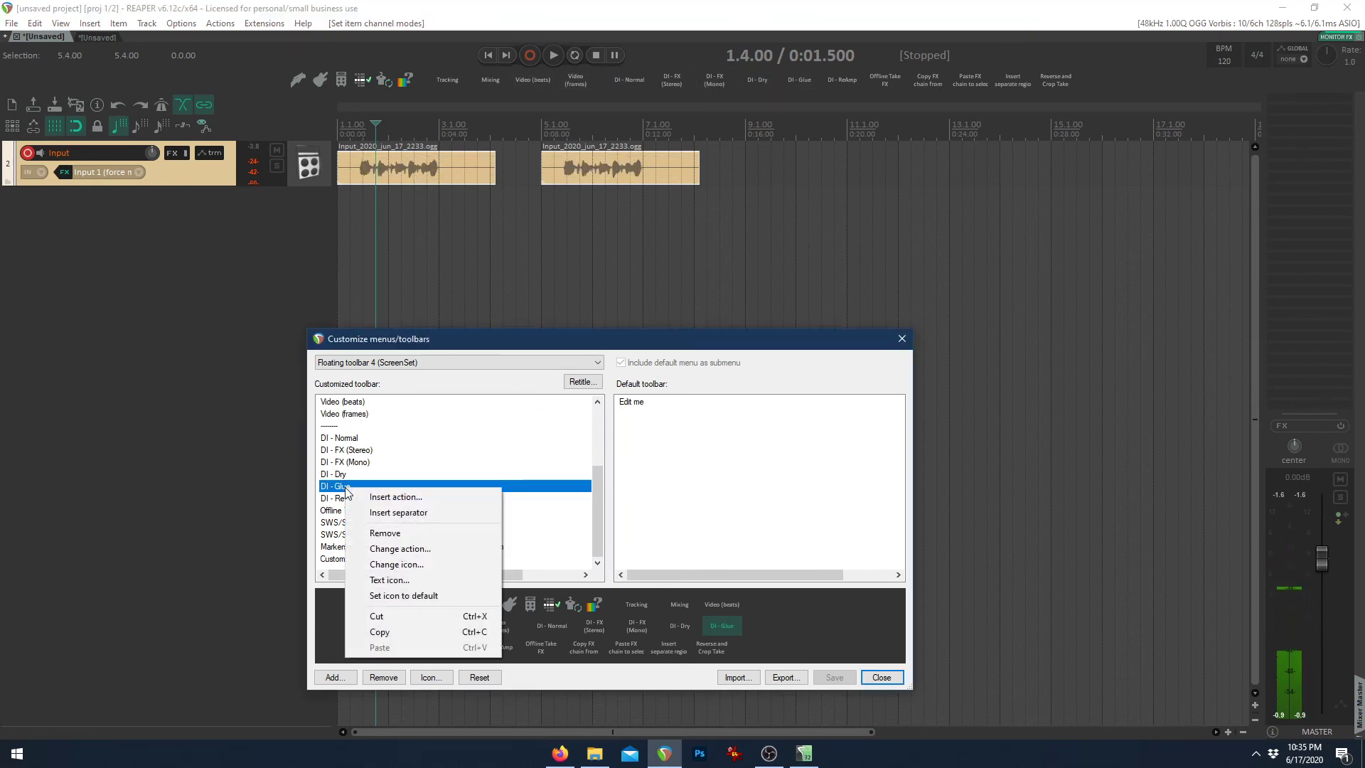
pyautogui.click(450, 553)
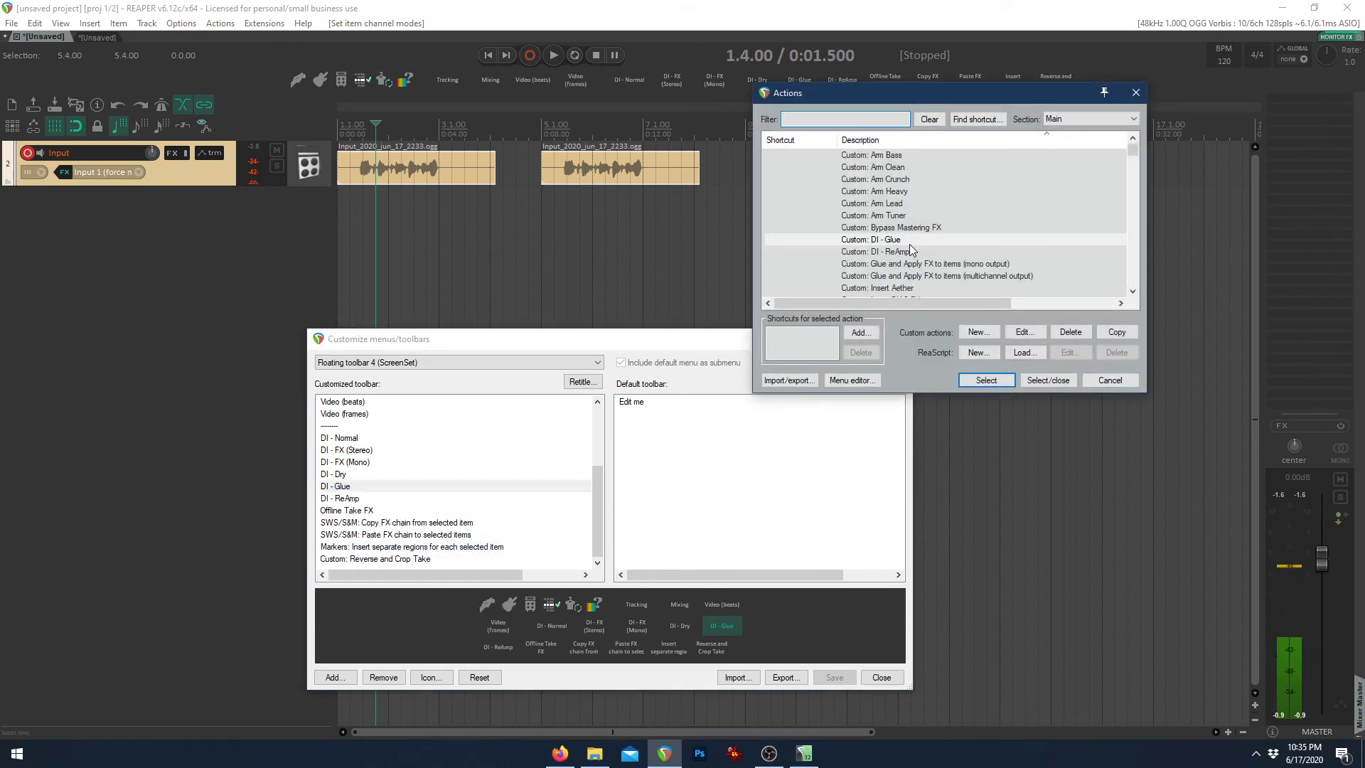
# Open the DI - Glue custom action and inspect its normal channel mode and Glue items steps
pyautogui.click(1023, 332)
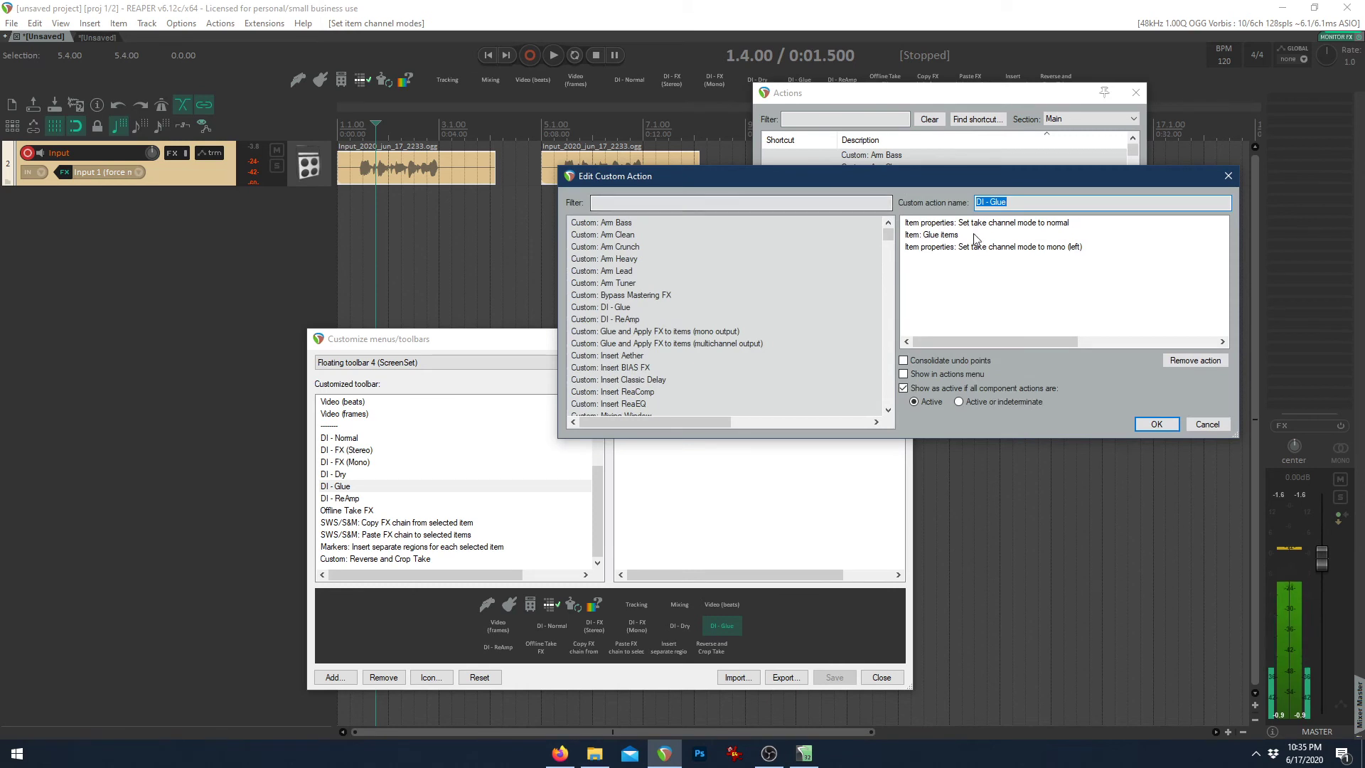
pyautogui.click(1040, 225)
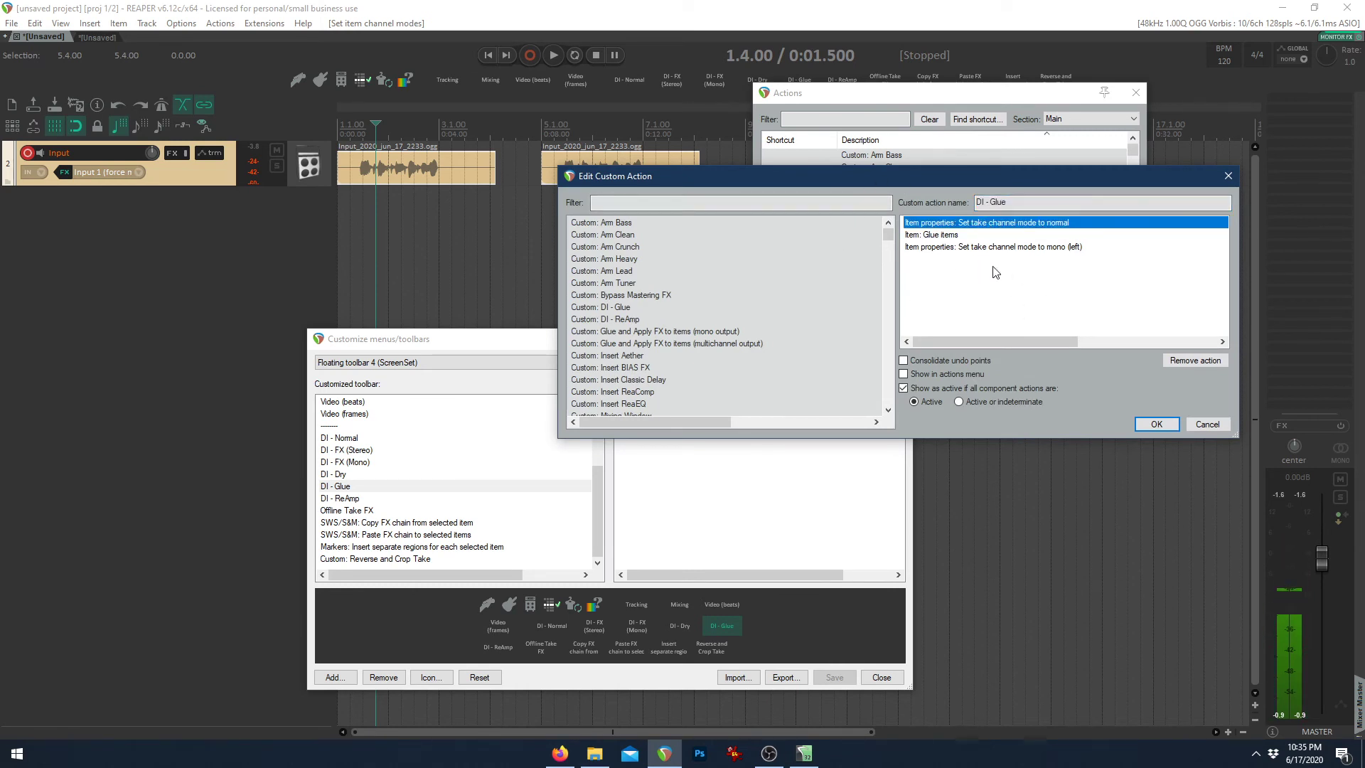
pyautogui.click(475, 151)
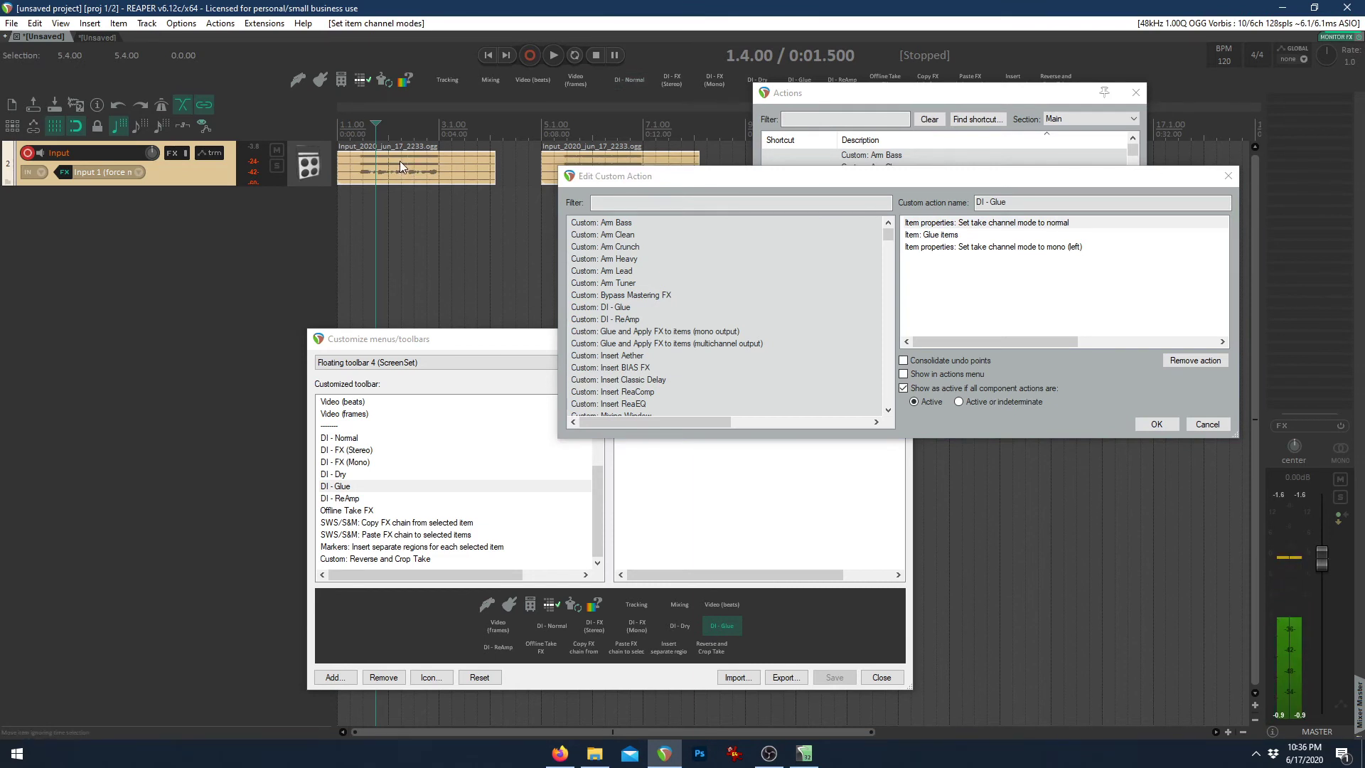
pyautogui.click(921, 235)
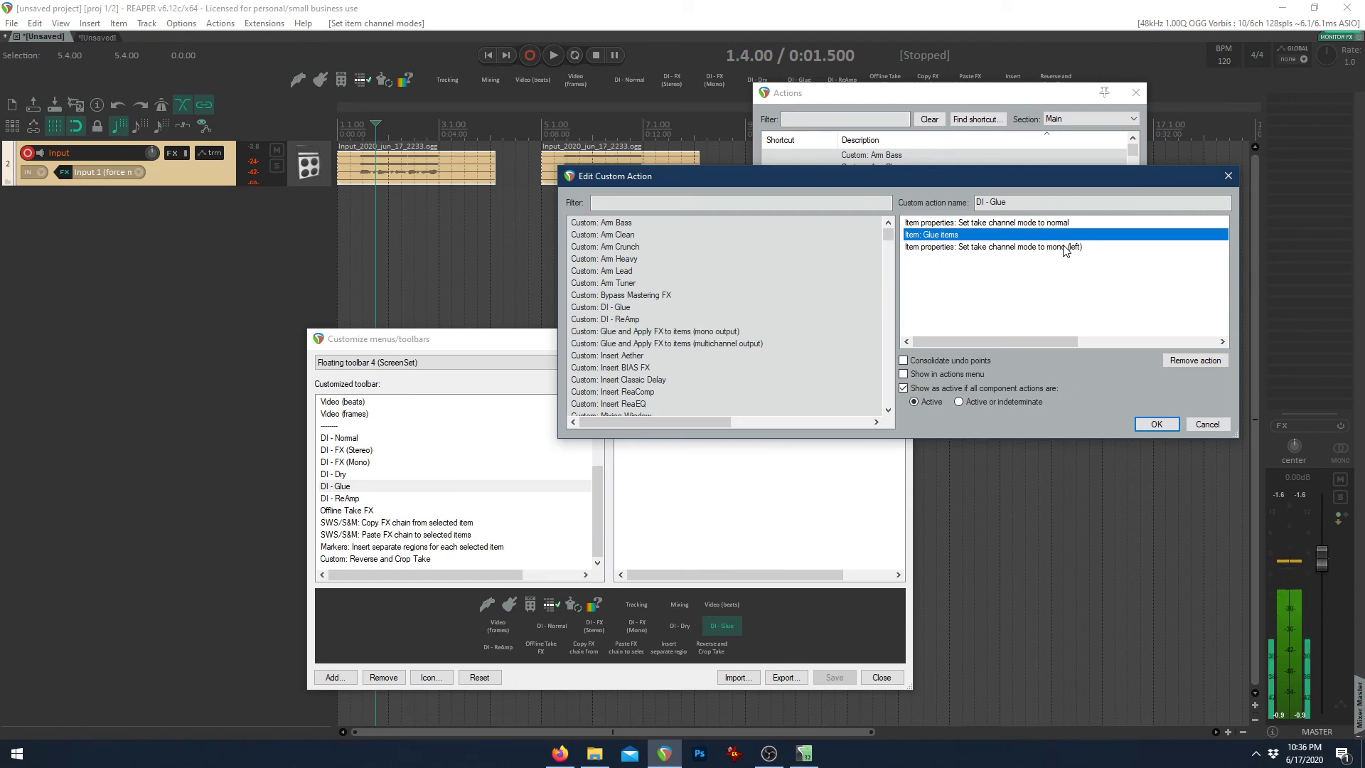
# Close the action windows, glue the two Input items with DI - Glue, and play from 1.3.00
pyautogui.click(1214, 429)
pyautogui.click(1142, 95)
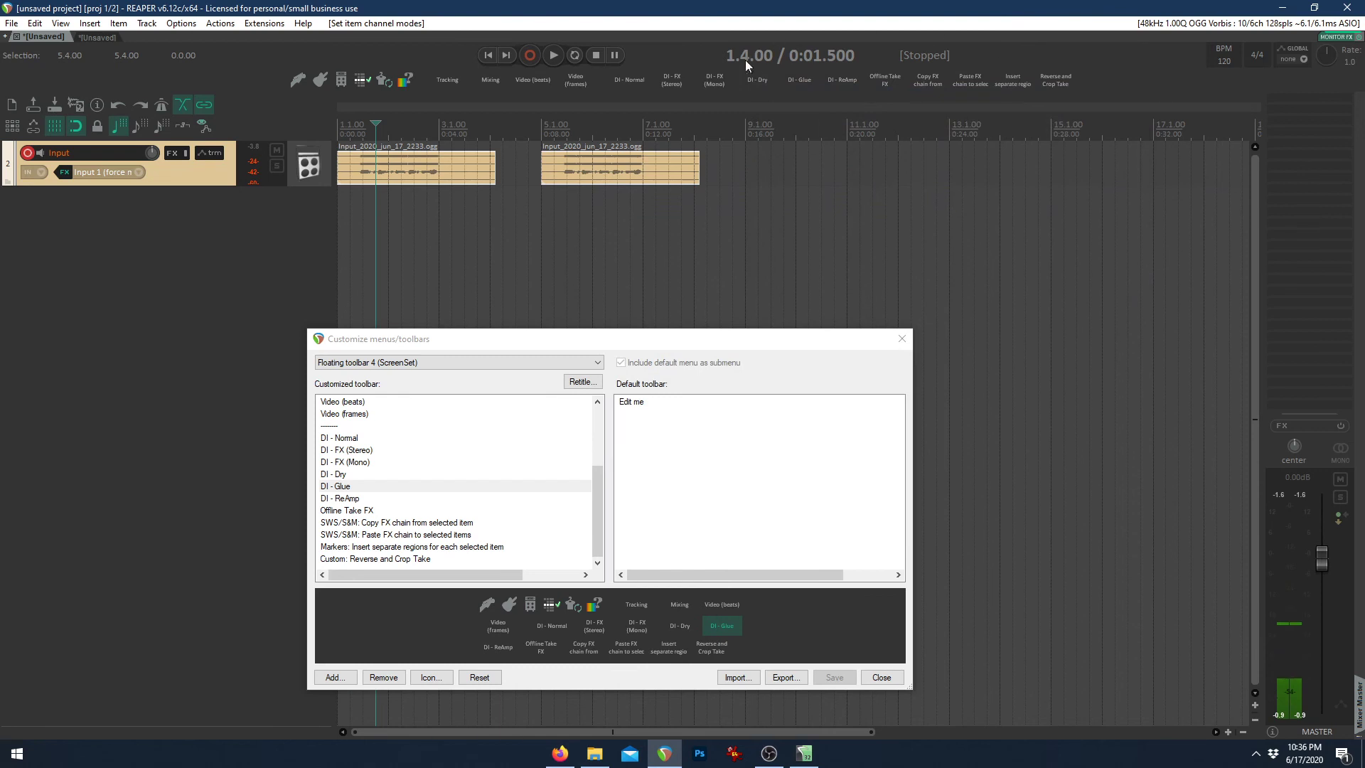
pyautogui.click(799, 80)
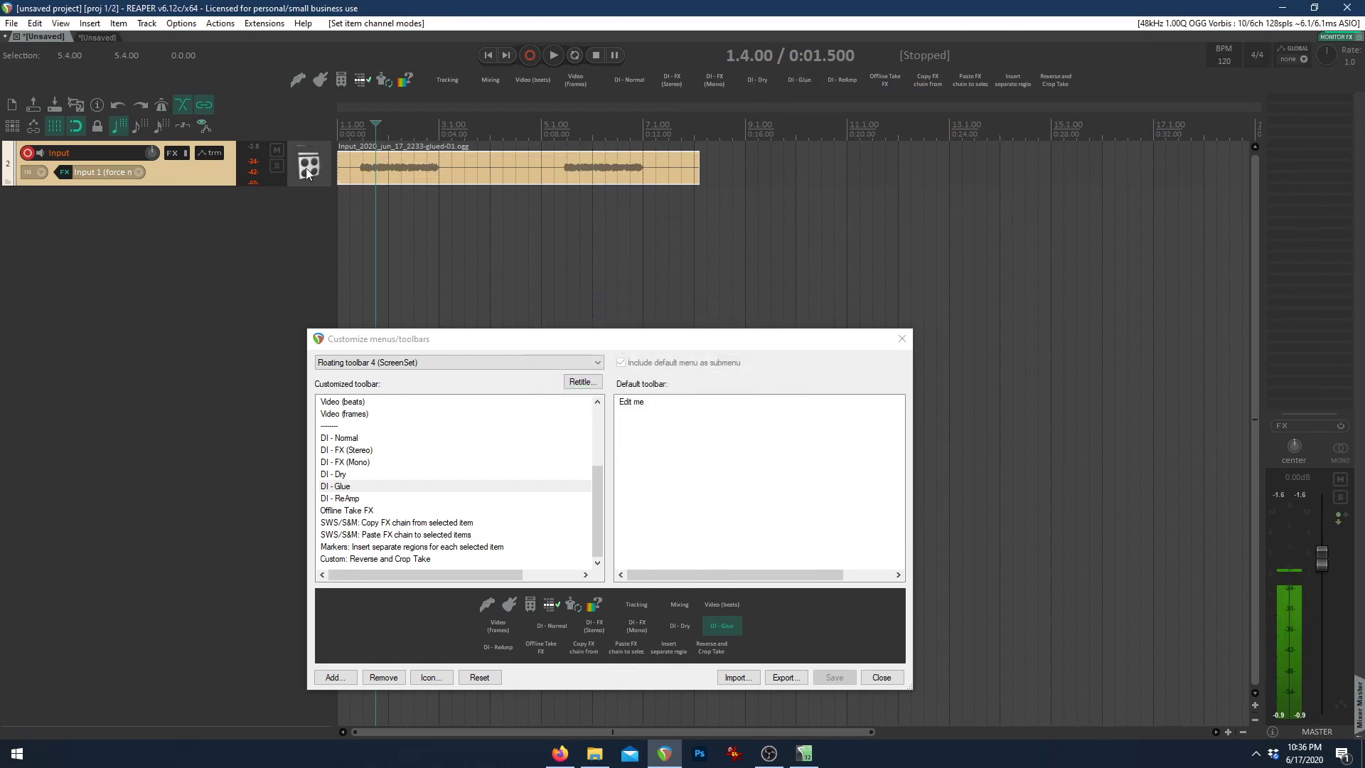
pyautogui.click(358, 189)
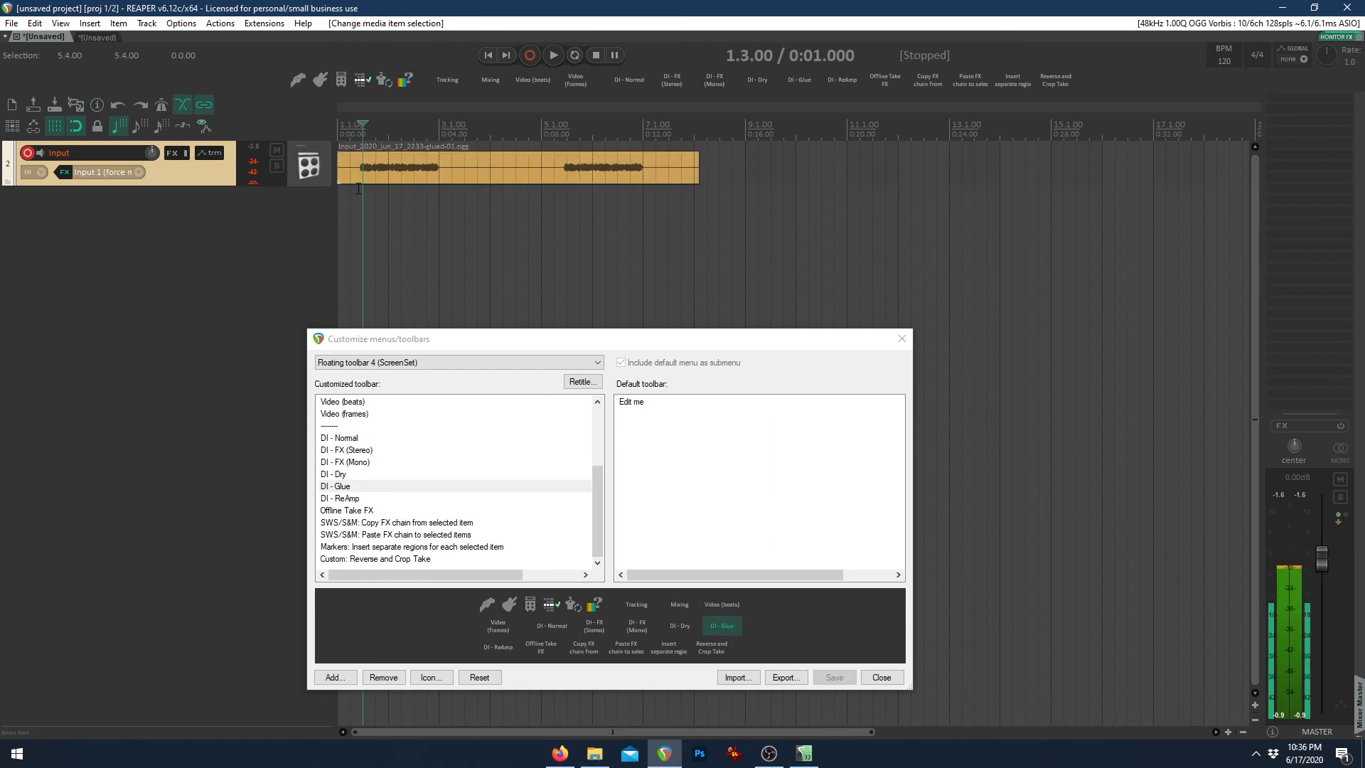
pyautogui.press('space')
pyautogui.press('space')
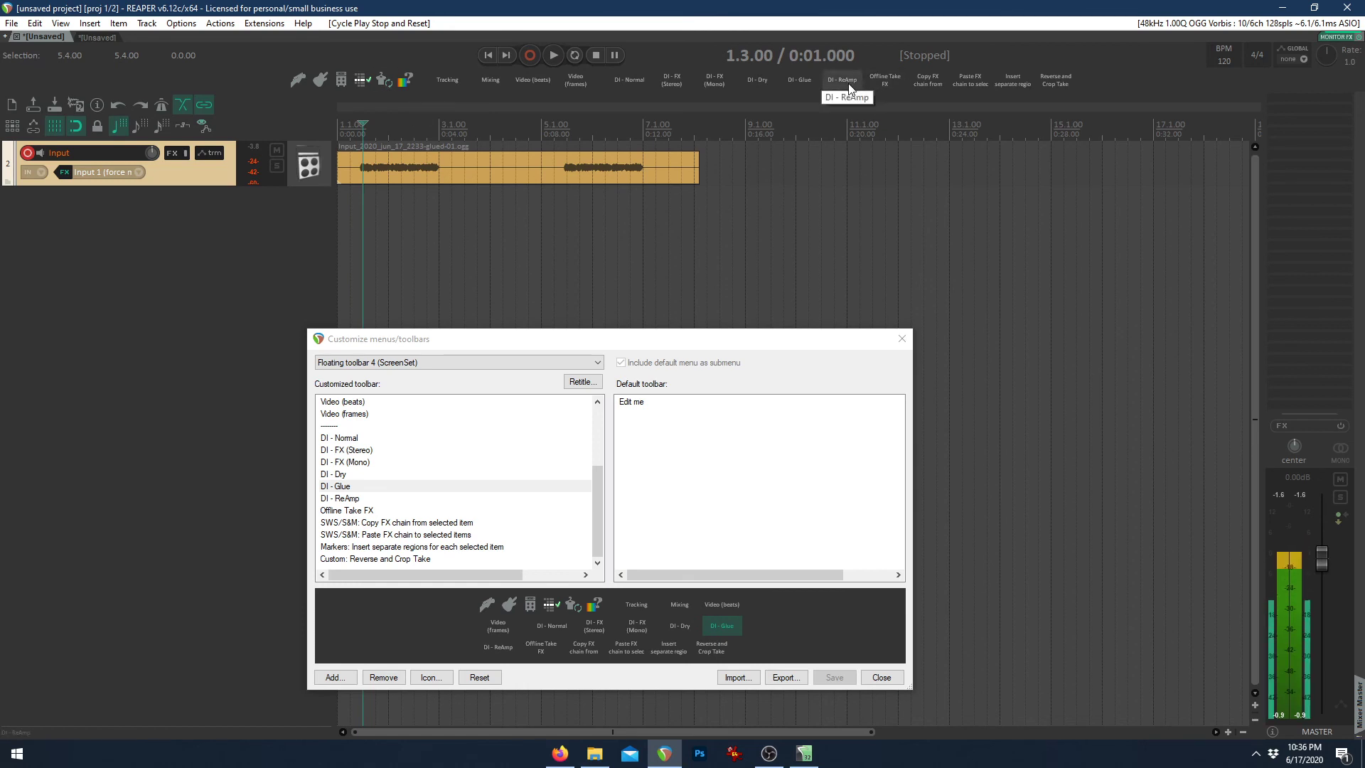
# Add the Reamp track from its template and load Helix Native's FACTORY 1 preset 01D Cali Rectifire
pyautogui.click(343, 80)
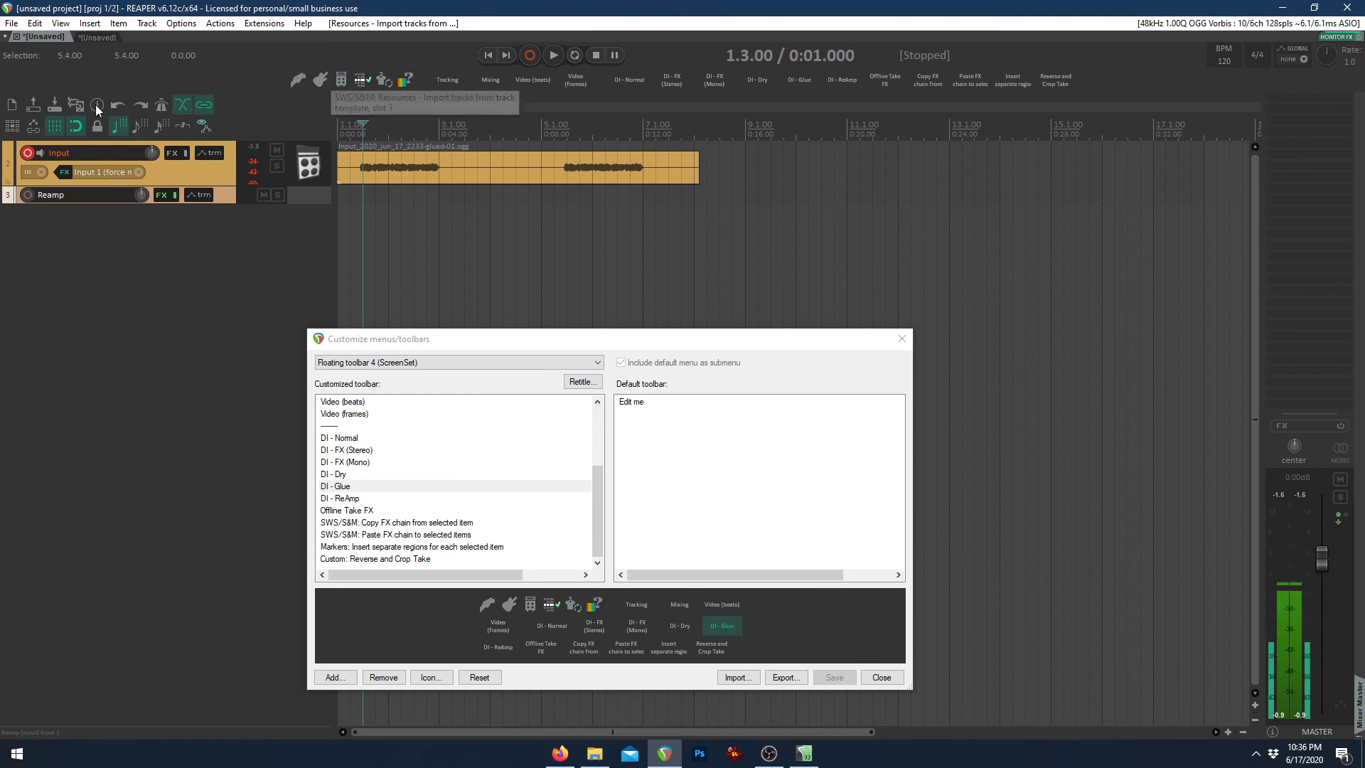
pyautogui.click(157, 195)
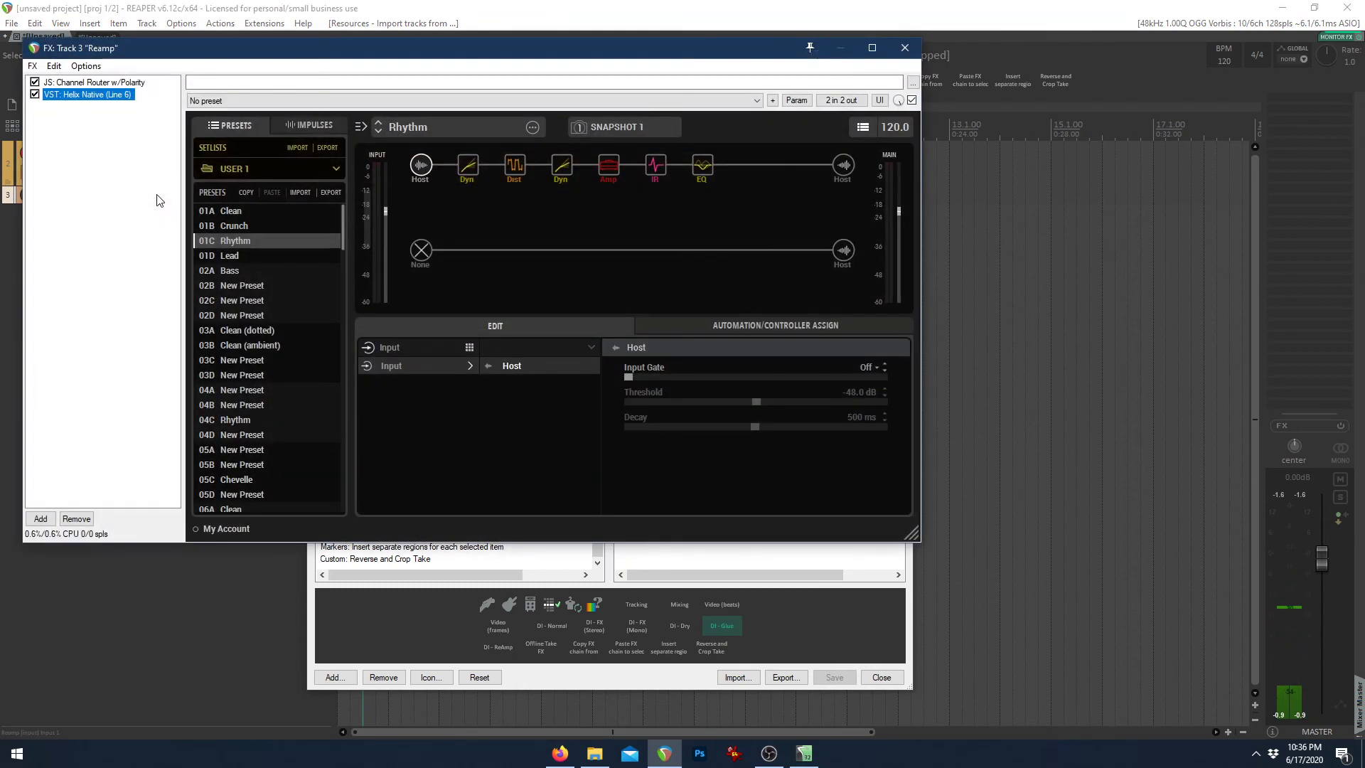
pyautogui.click(266, 169)
pyautogui.click(266, 218)
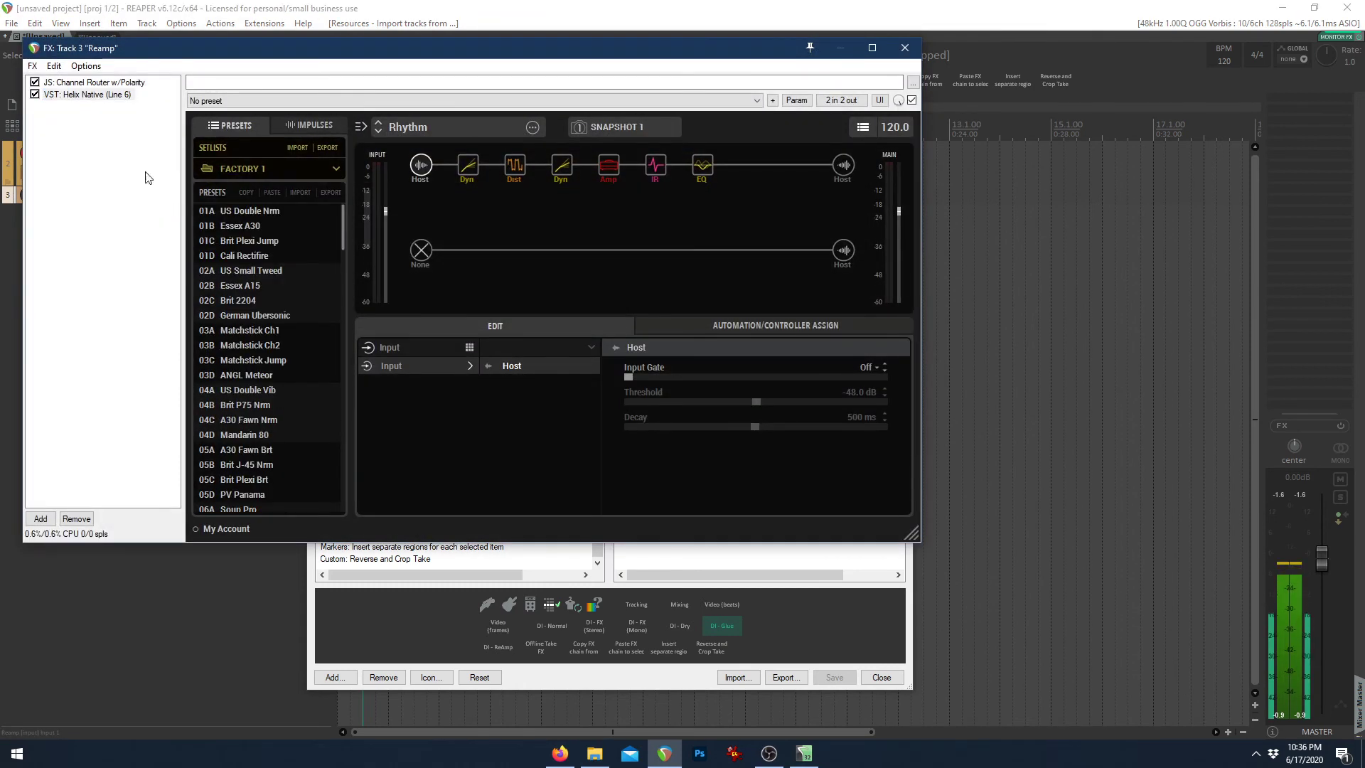
pyautogui.click(258, 257)
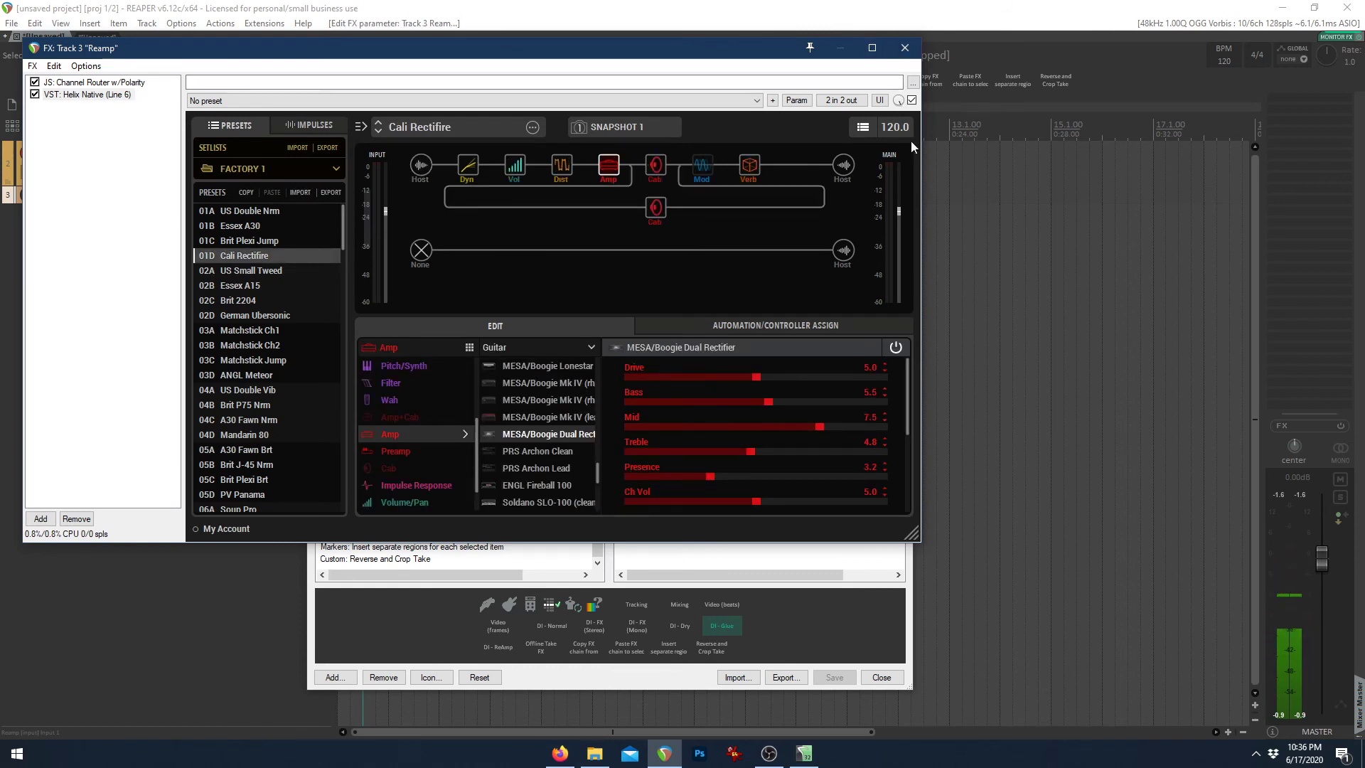
pyautogui.click(904, 48)
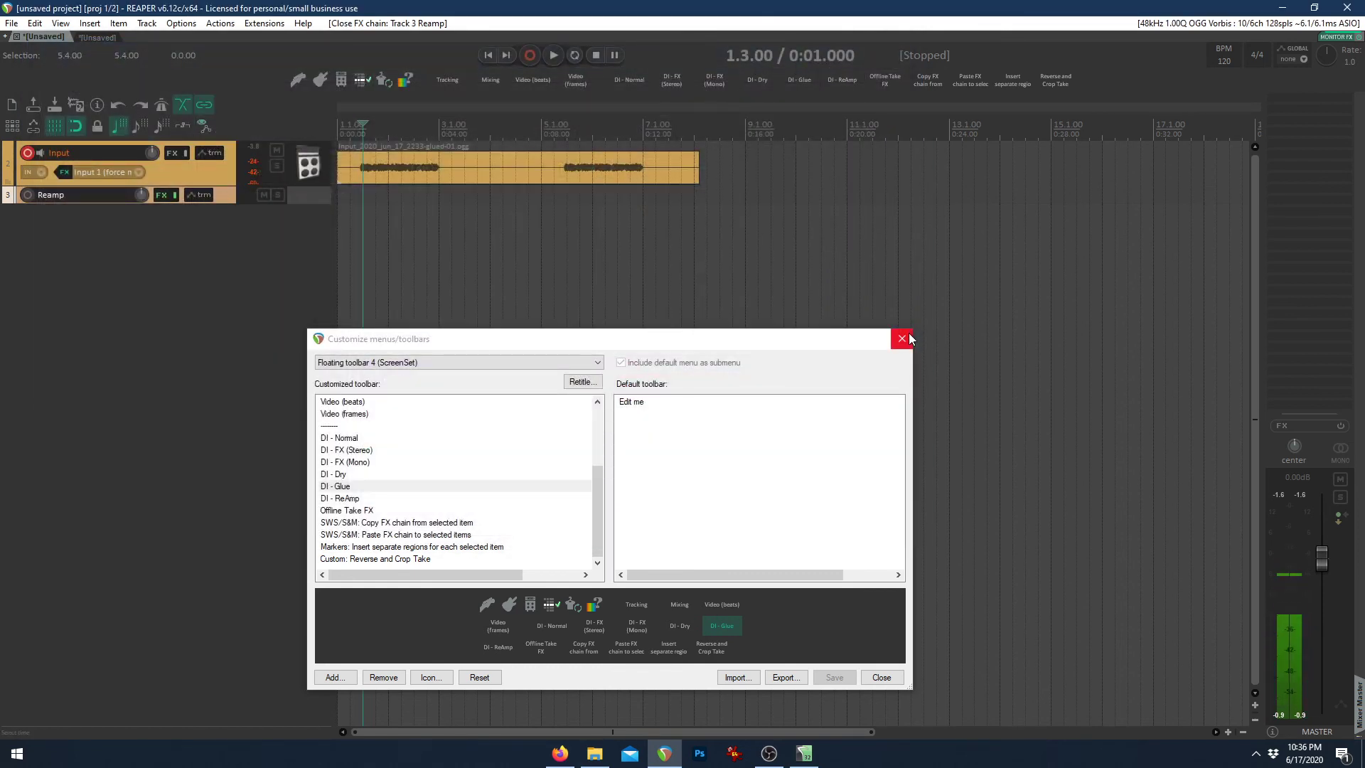
# Move the glued item to the Reamp track, run DI - ReAmp, and drag the render to track 4
pyautogui.click(902, 338)
pyautogui.moveTo(450, 167); pyautogui.dragTo(451, 197)
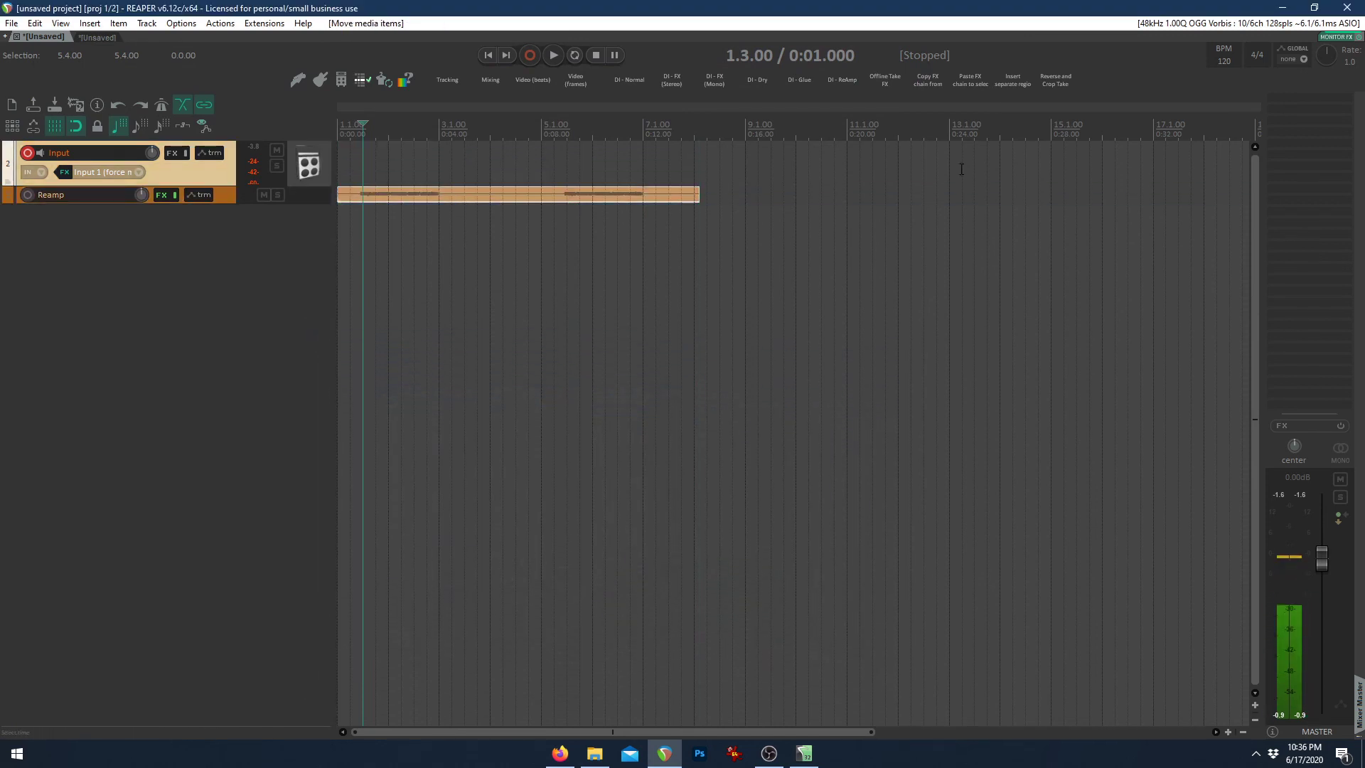
pyautogui.click(840, 81)
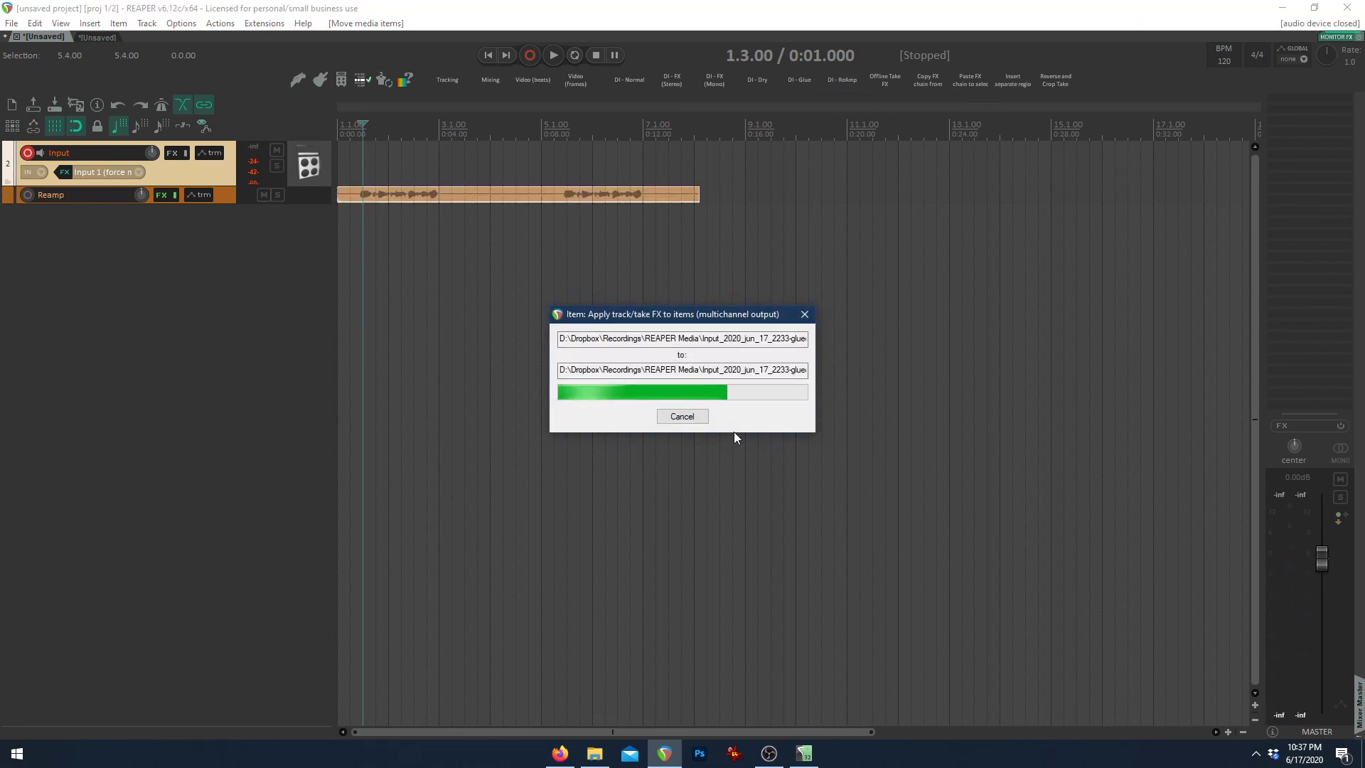
pyautogui.moveTo(366, 194); pyautogui.dragTo(365, 259)
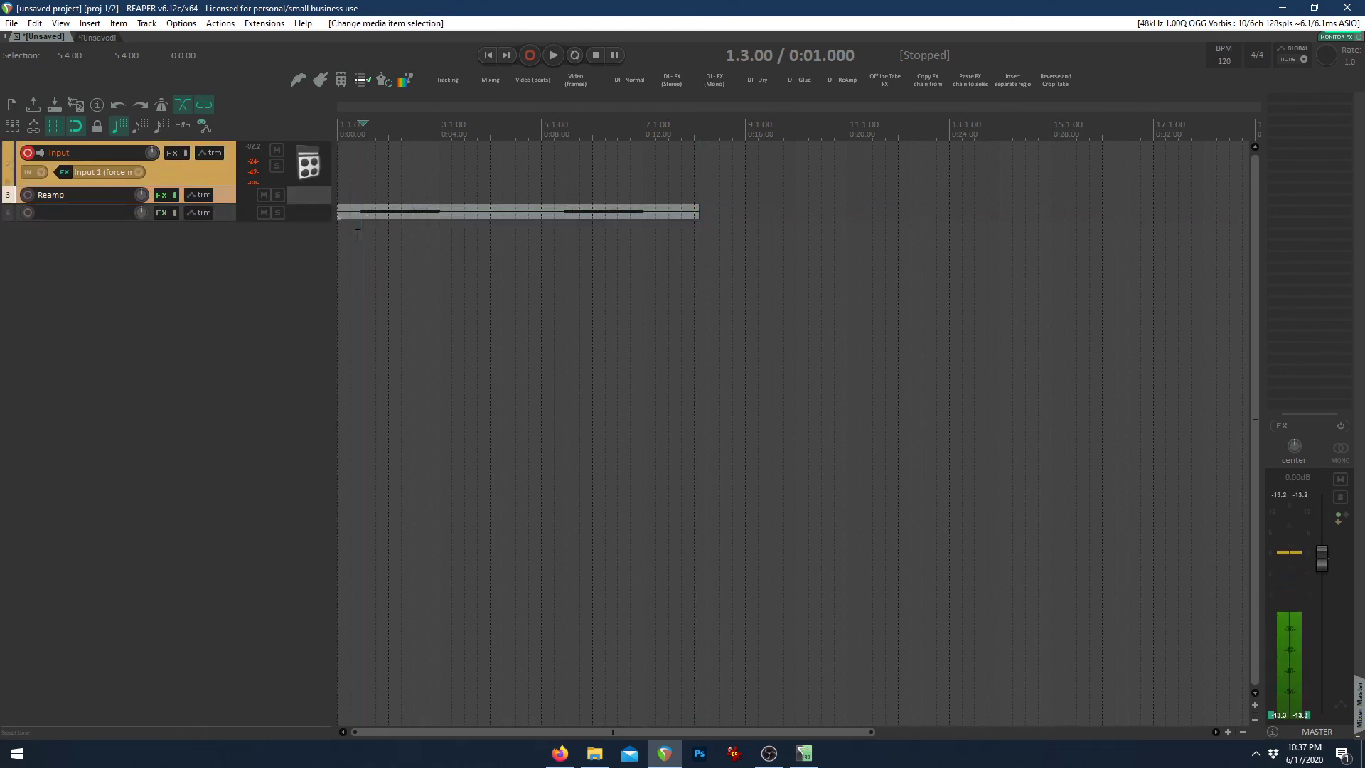
# Play the render, enlarge track 4, and set the rendered item to normal channel mode
pyautogui.press('space')
pyautogui.moveTo(234, 221); pyautogui.dragTo(234, 377)
pyautogui.press('space')
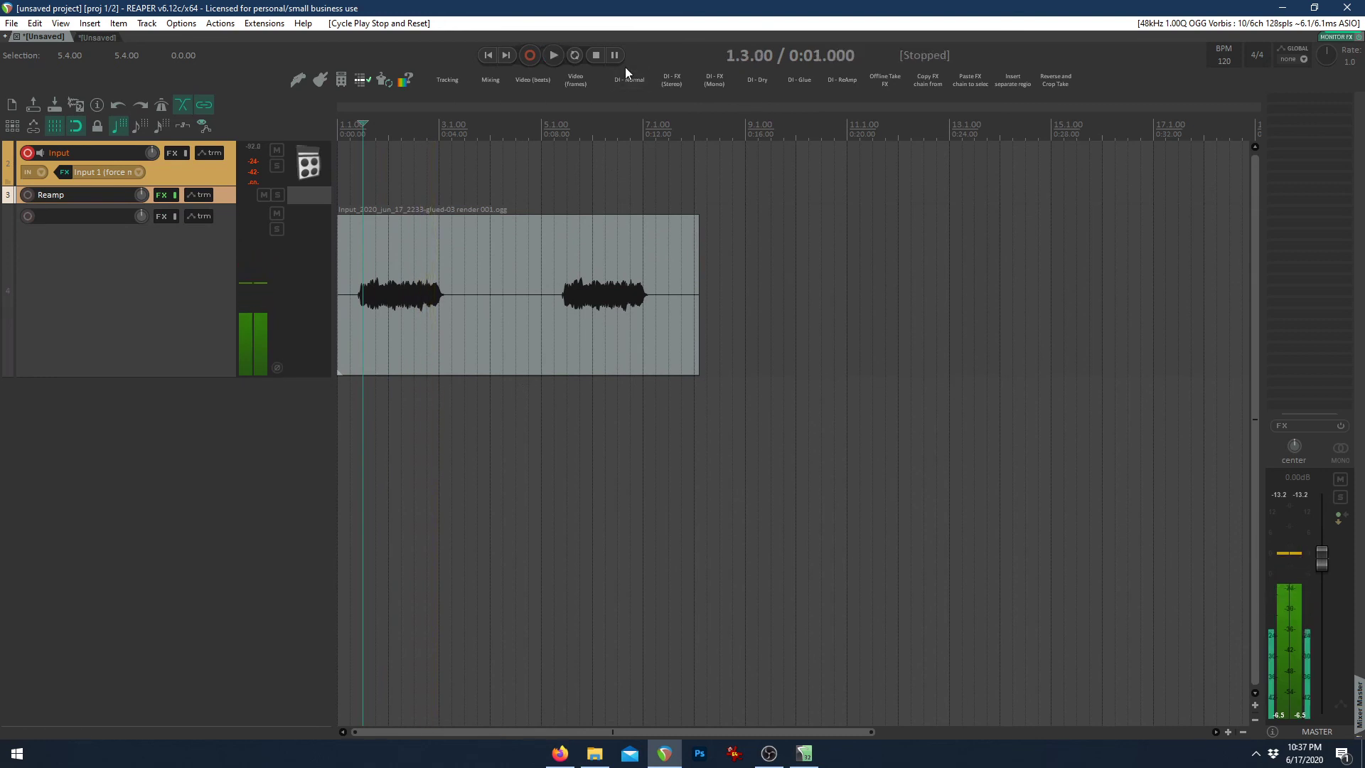
pyautogui.click(588, 272)
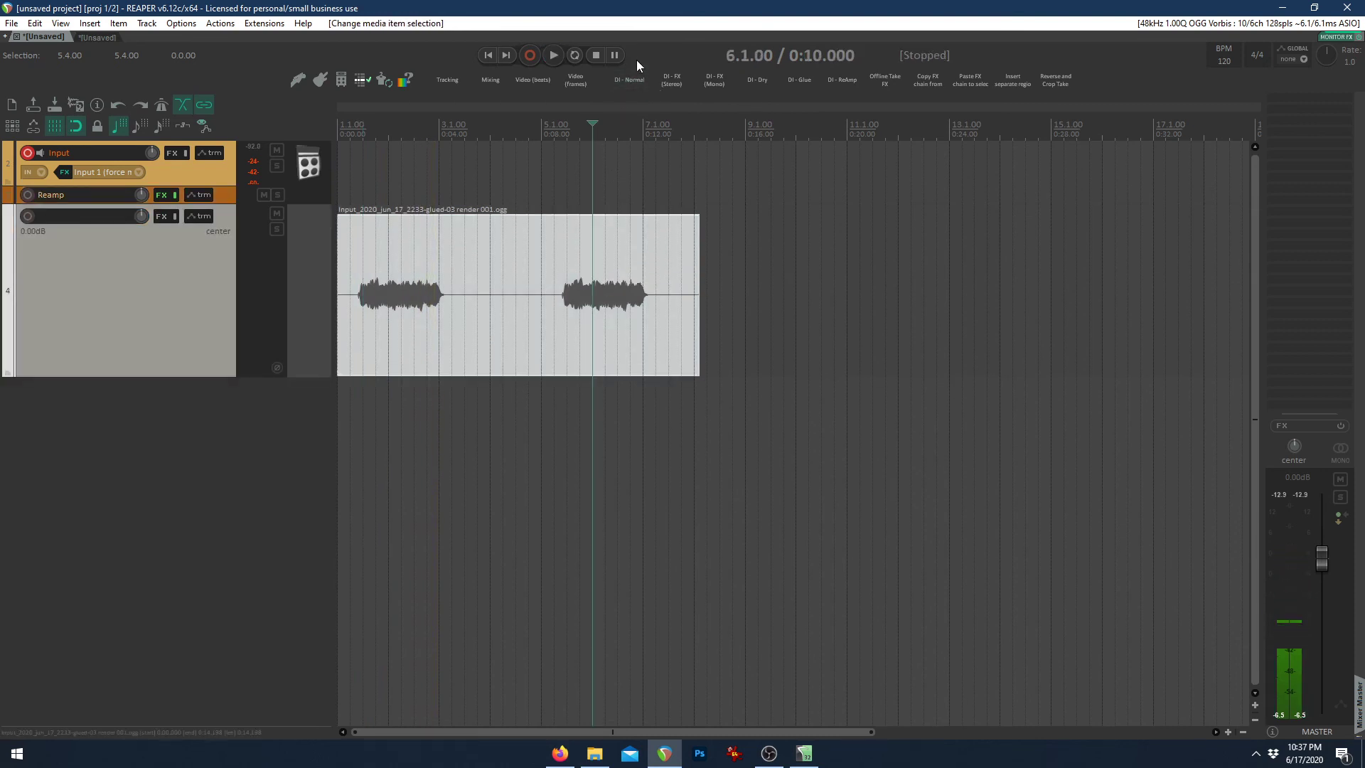
pyautogui.click(640, 77)
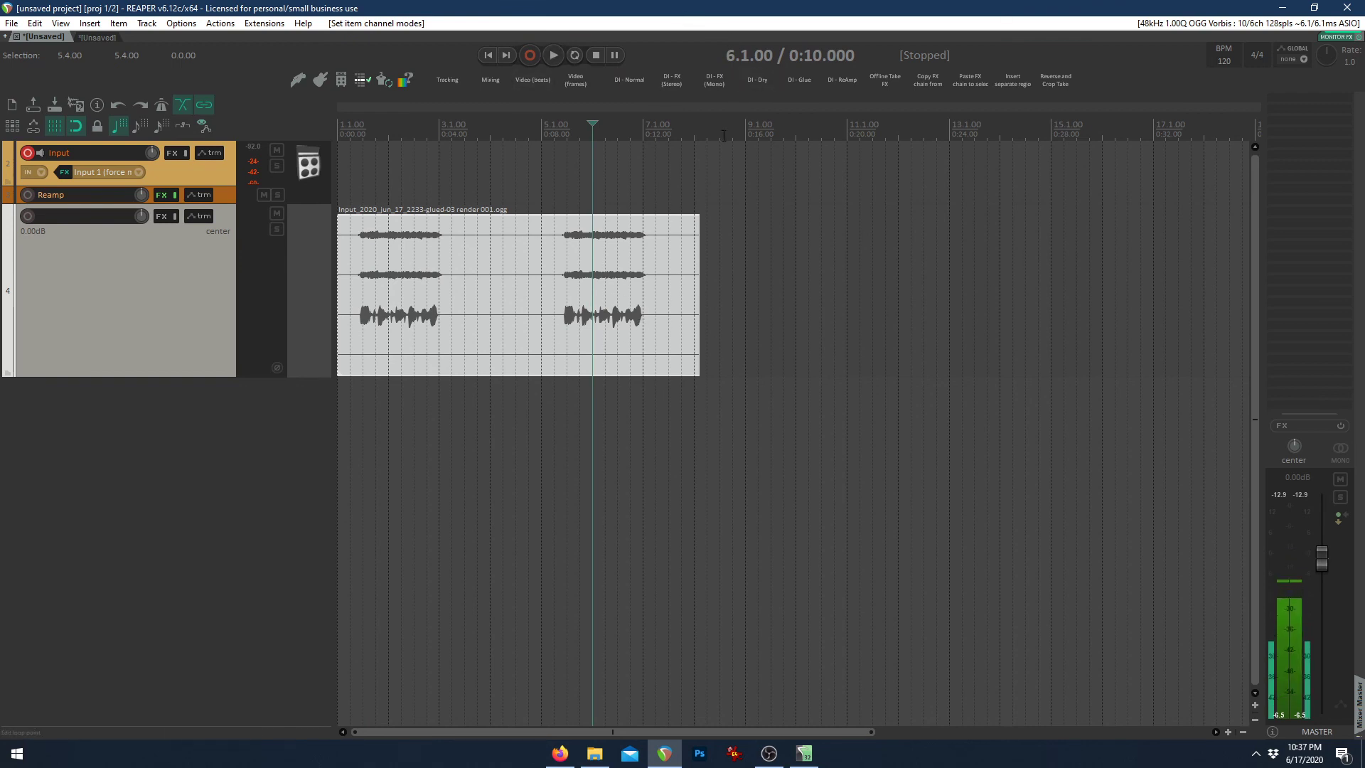
# Open the floating toolbar's customization and look up the action behind the DI - ReAmp entry
pyautogui.rightClick(1081, 79)
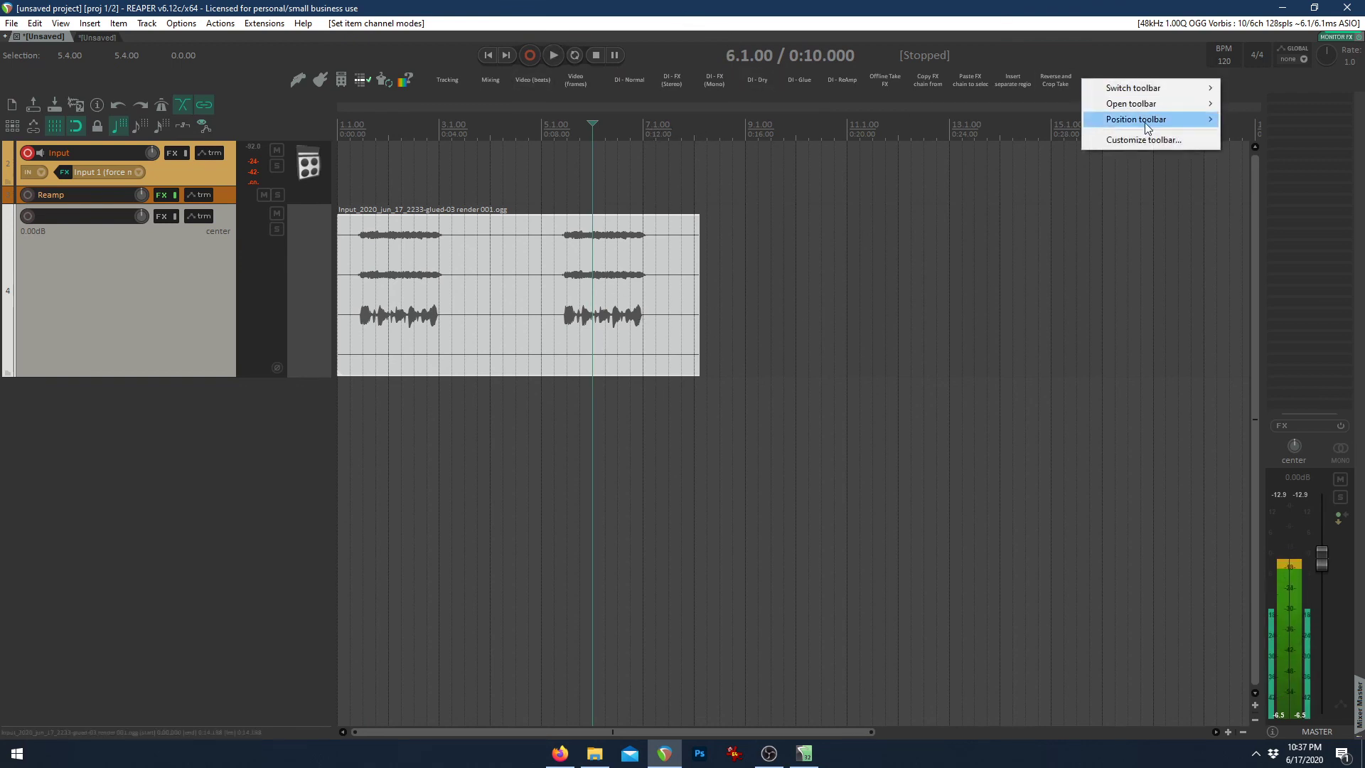
pyautogui.click(1166, 141)
pyautogui.scroll(-4, 426, 526)
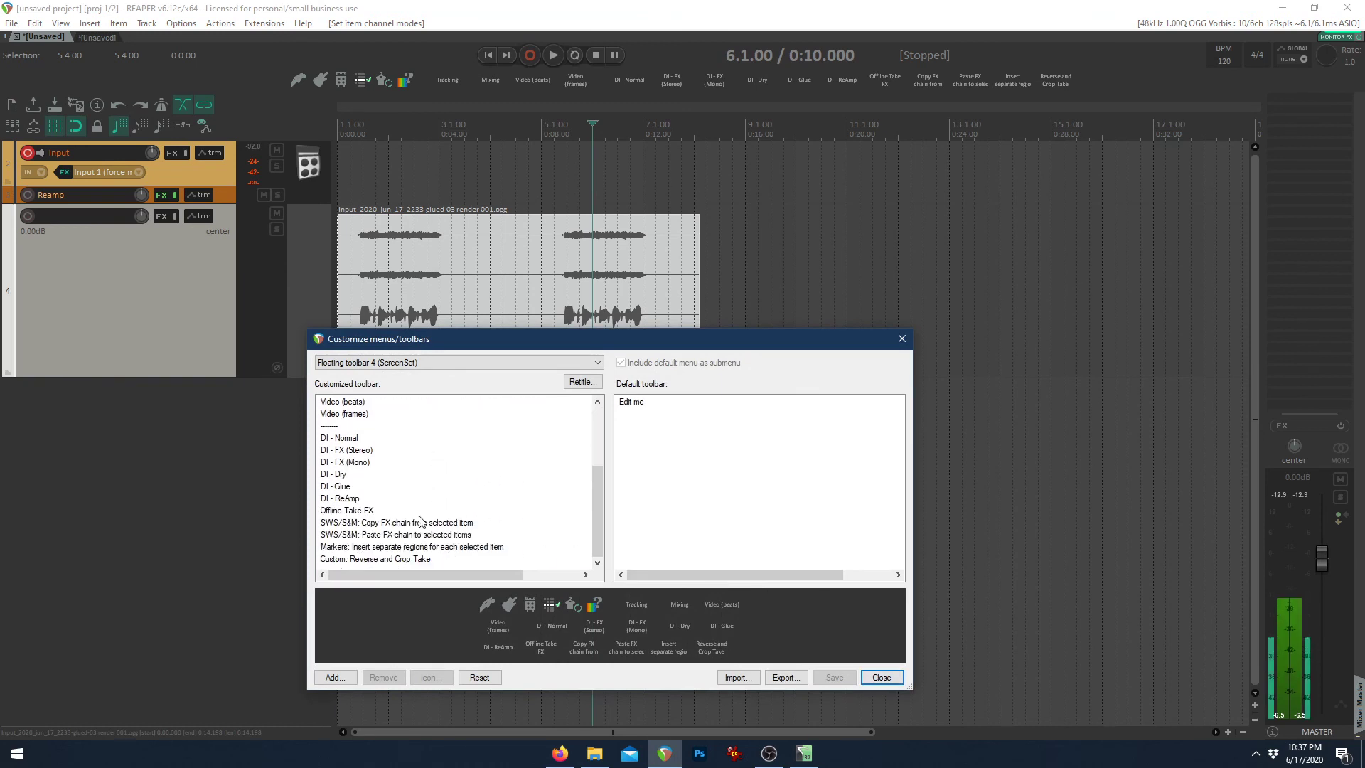
pyautogui.click(360, 502)
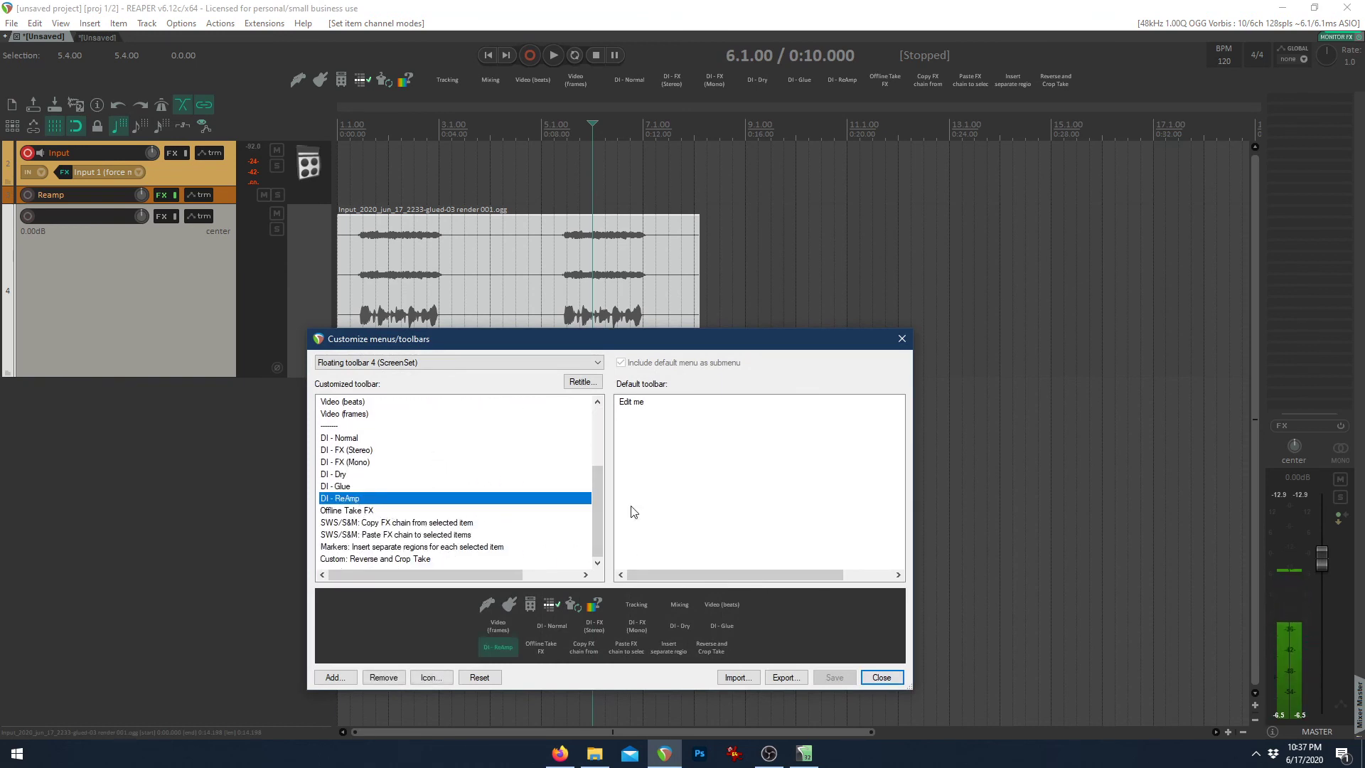
pyautogui.rightClick(466, 504)
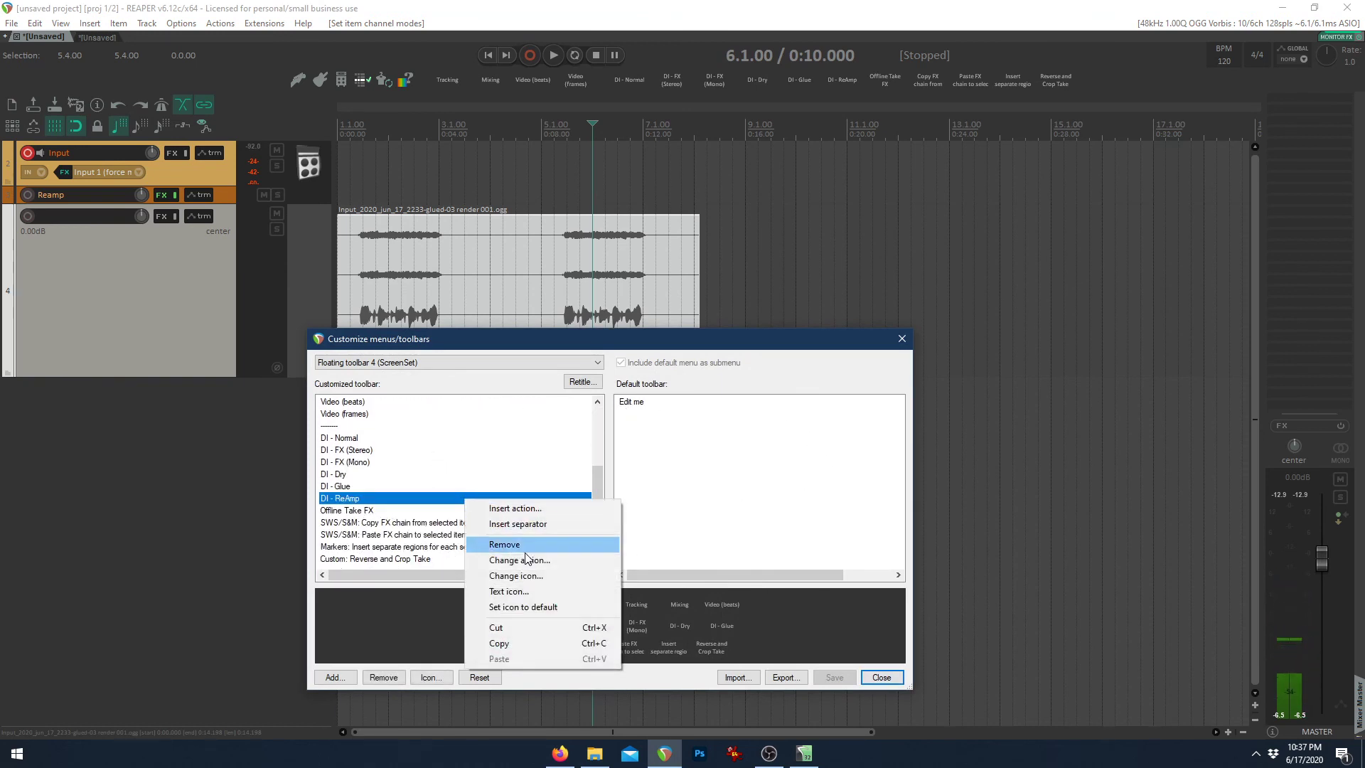
pyautogui.click(519, 560)
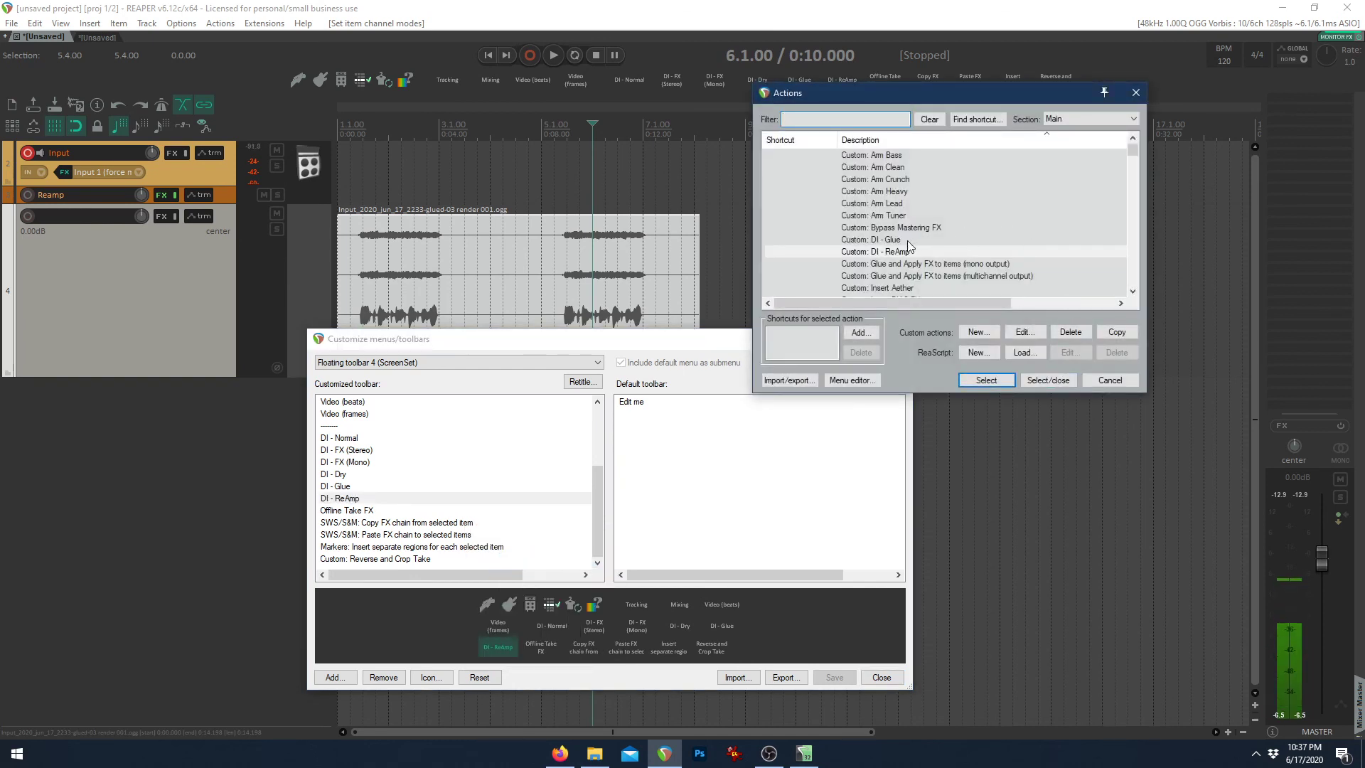
# Review DI - ReAmp's mono channel 03, apply FX, crop to active take and mono (left) steps, then cancel out
pyautogui.click(1024, 332)
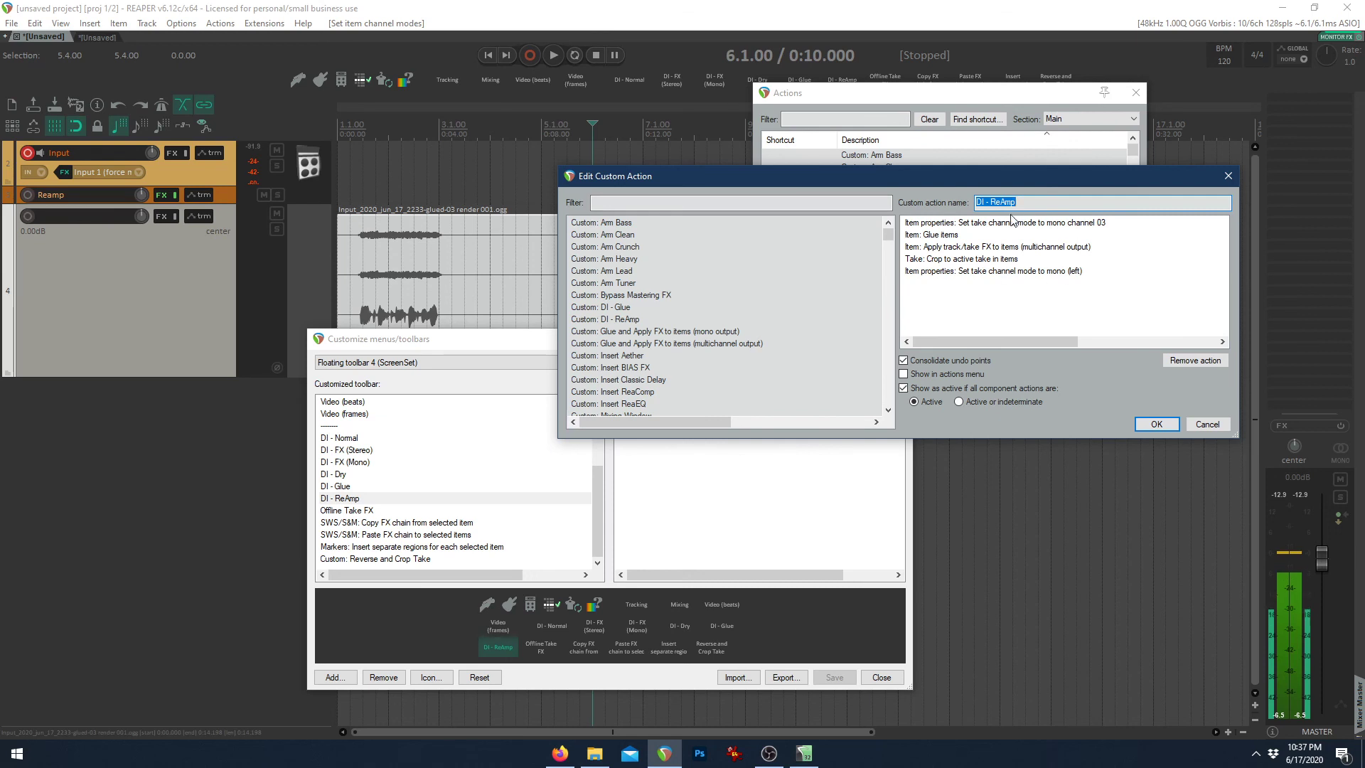
pyautogui.click(928, 225)
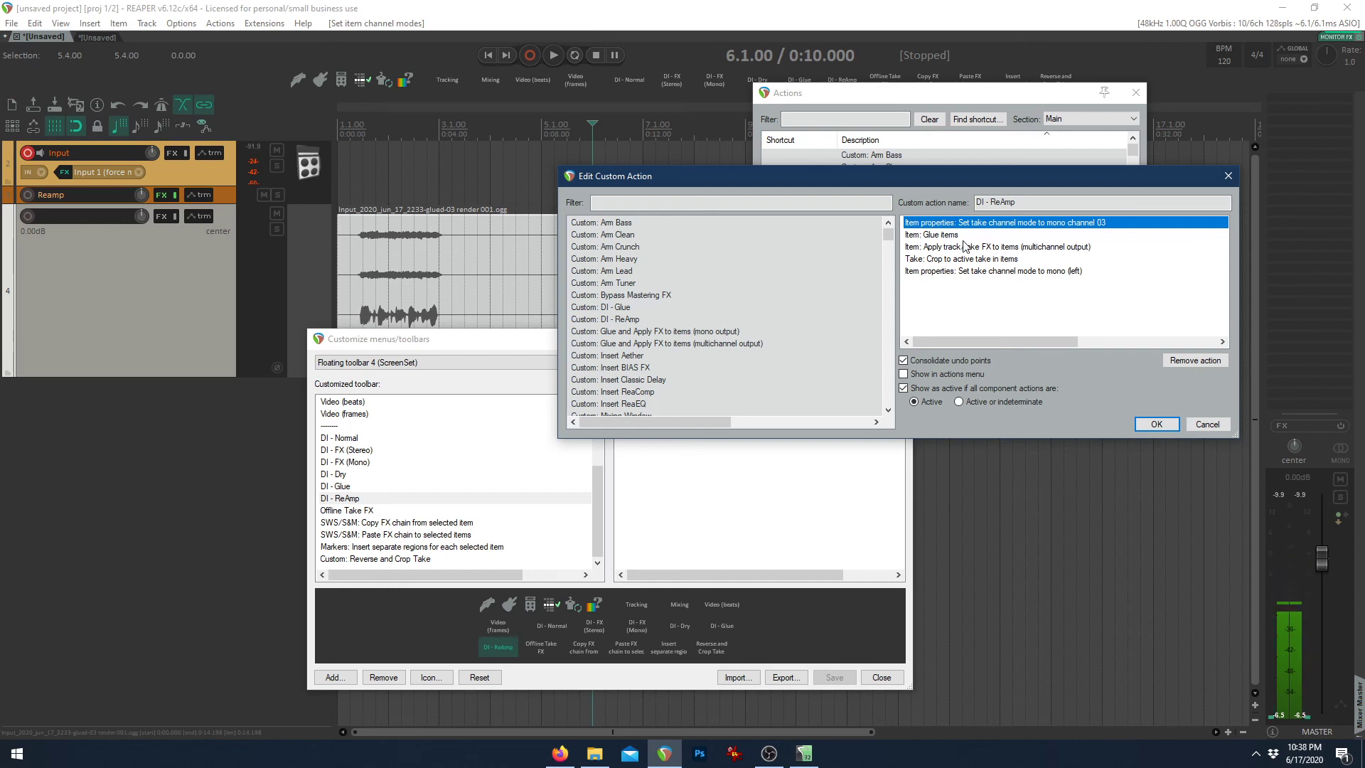
pyautogui.click(961, 247)
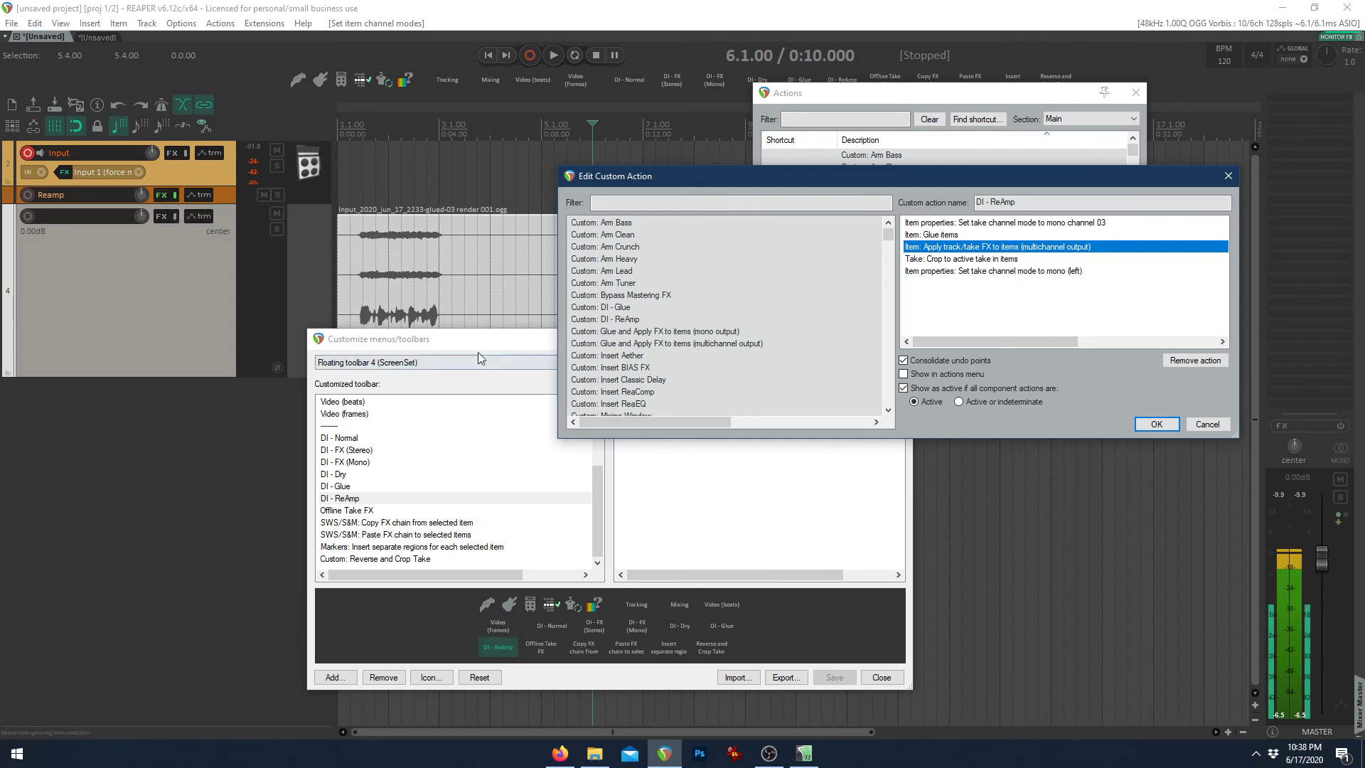
pyautogui.click(999, 259)
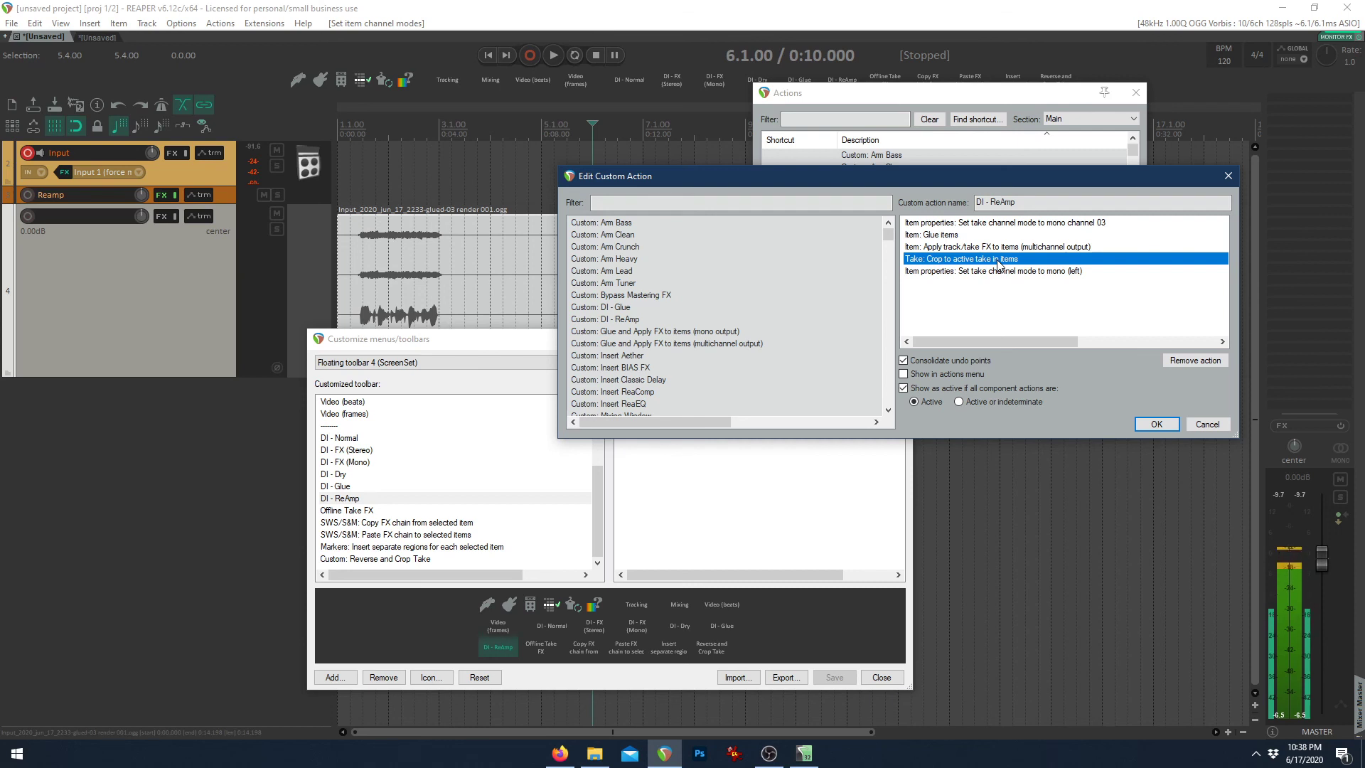
pyautogui.click(1011, 271)
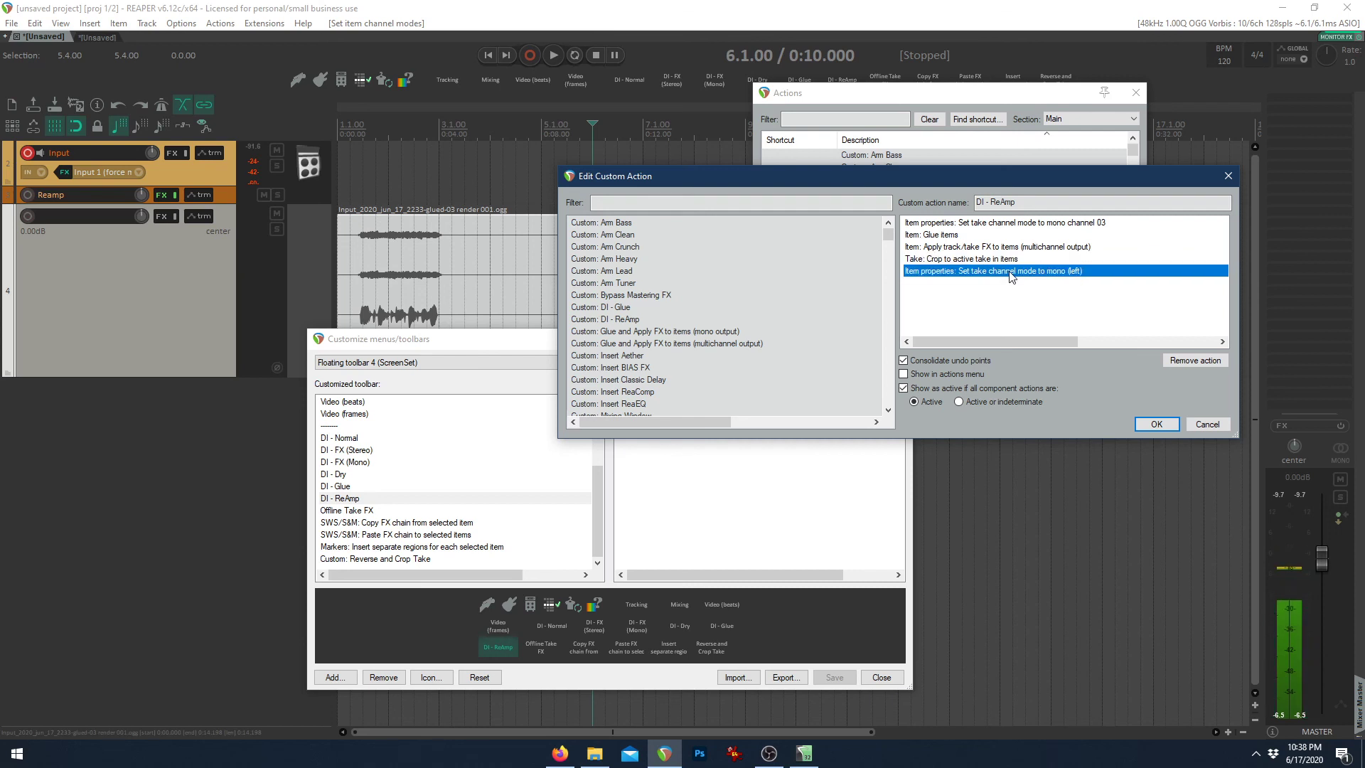
pyautogui.click(1202, 425)
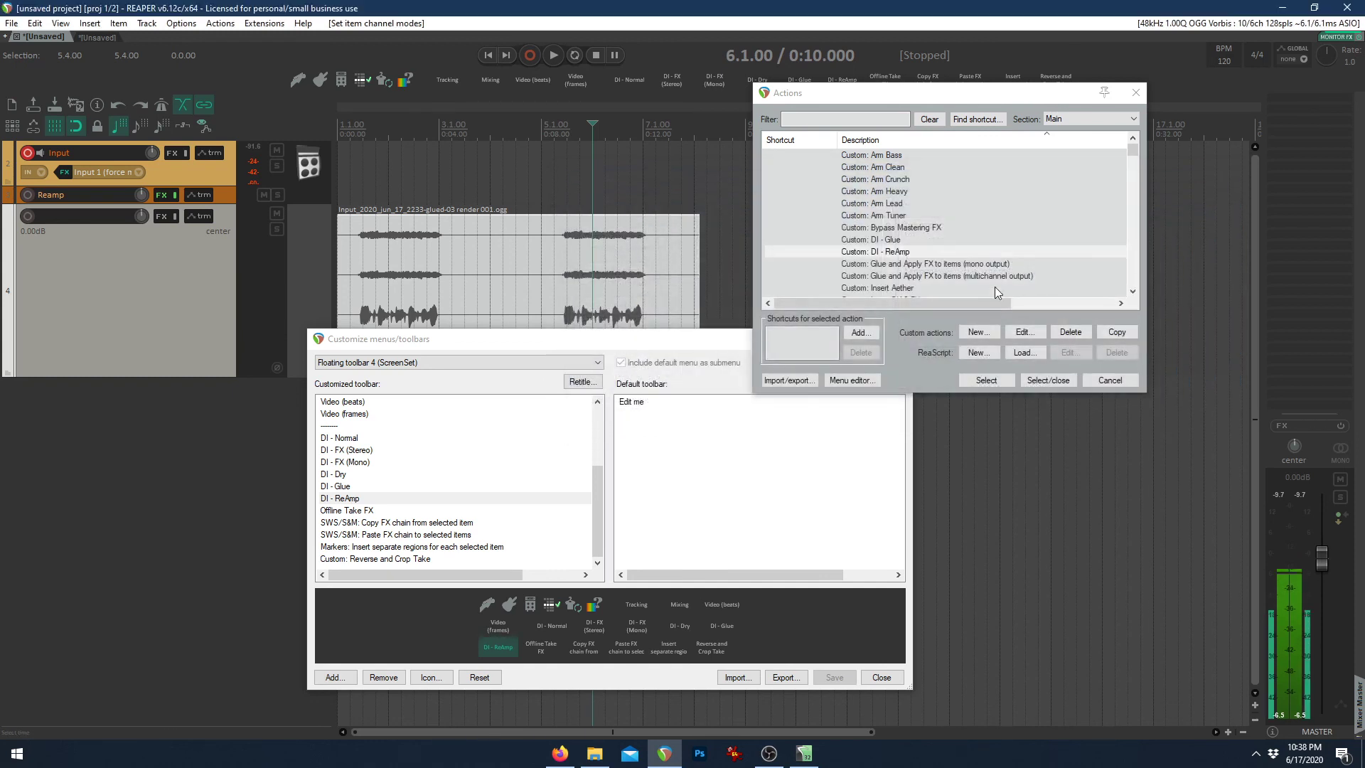
pyautogui.click(1111, 379)
pyautogui.click(882, 677)
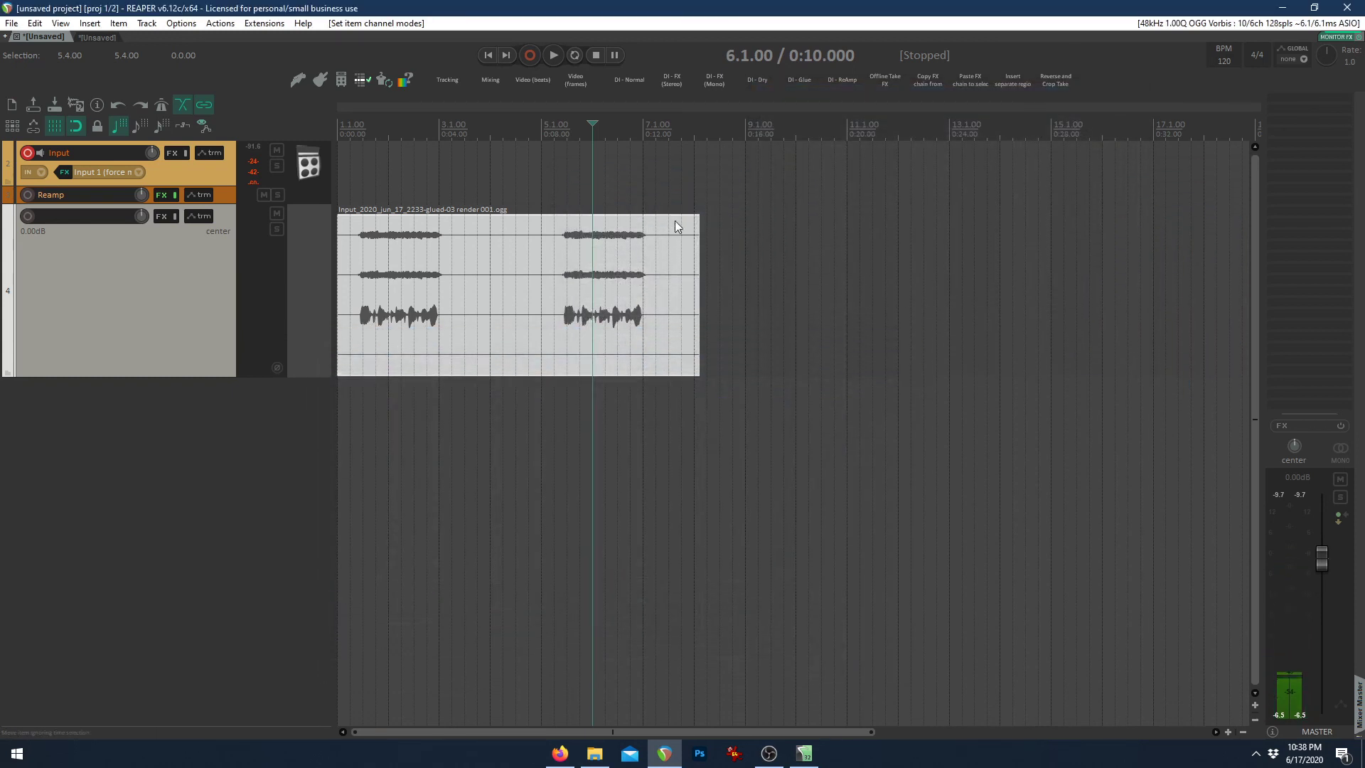